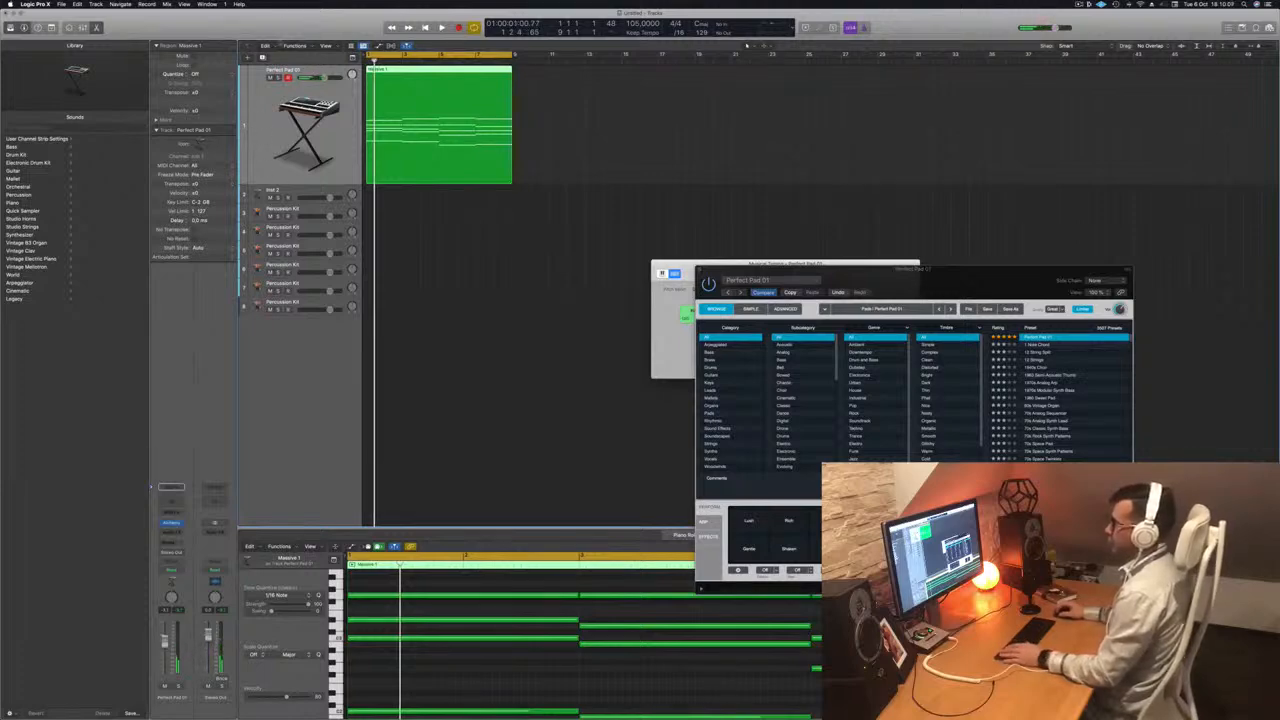
- Load the Cello Section patch from the Legacy > Logic > 10 Orchestral > 10 Strings sounds onto the Inst 2 track
{"action": "left_click", "coordinate": [293, 196]}
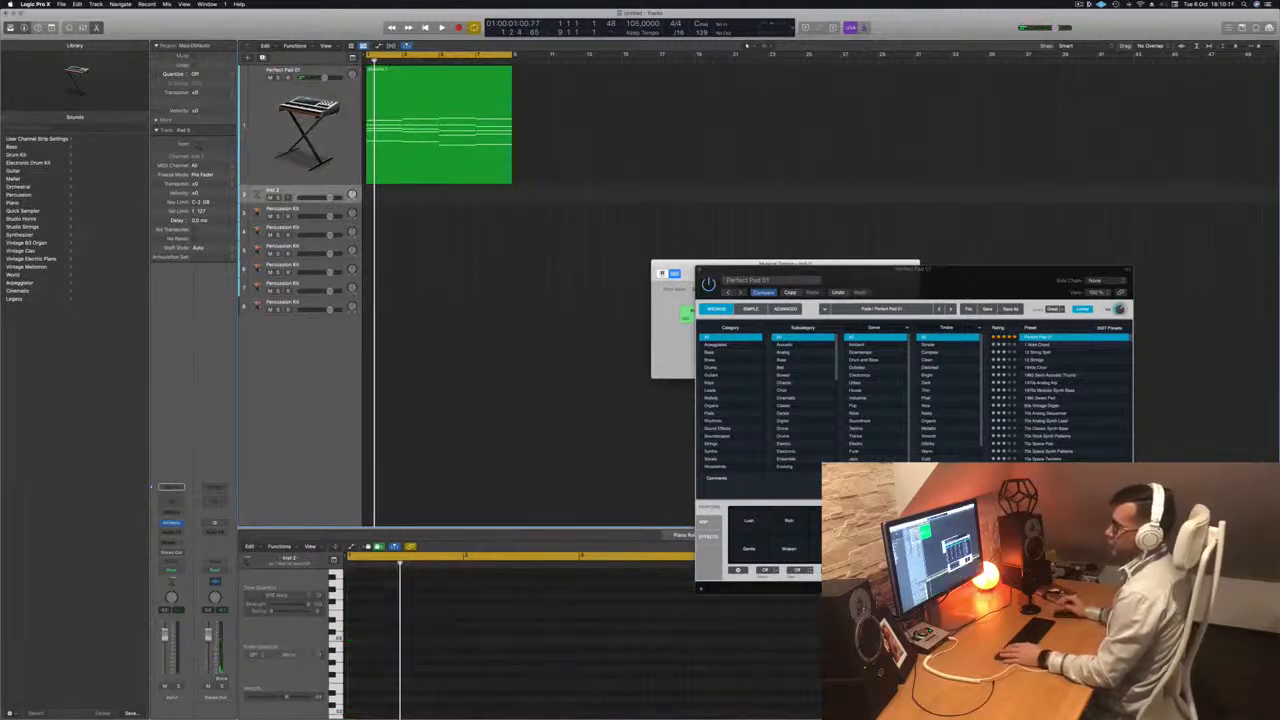
{"action": "left_click", "coordinate": [16, 299]}
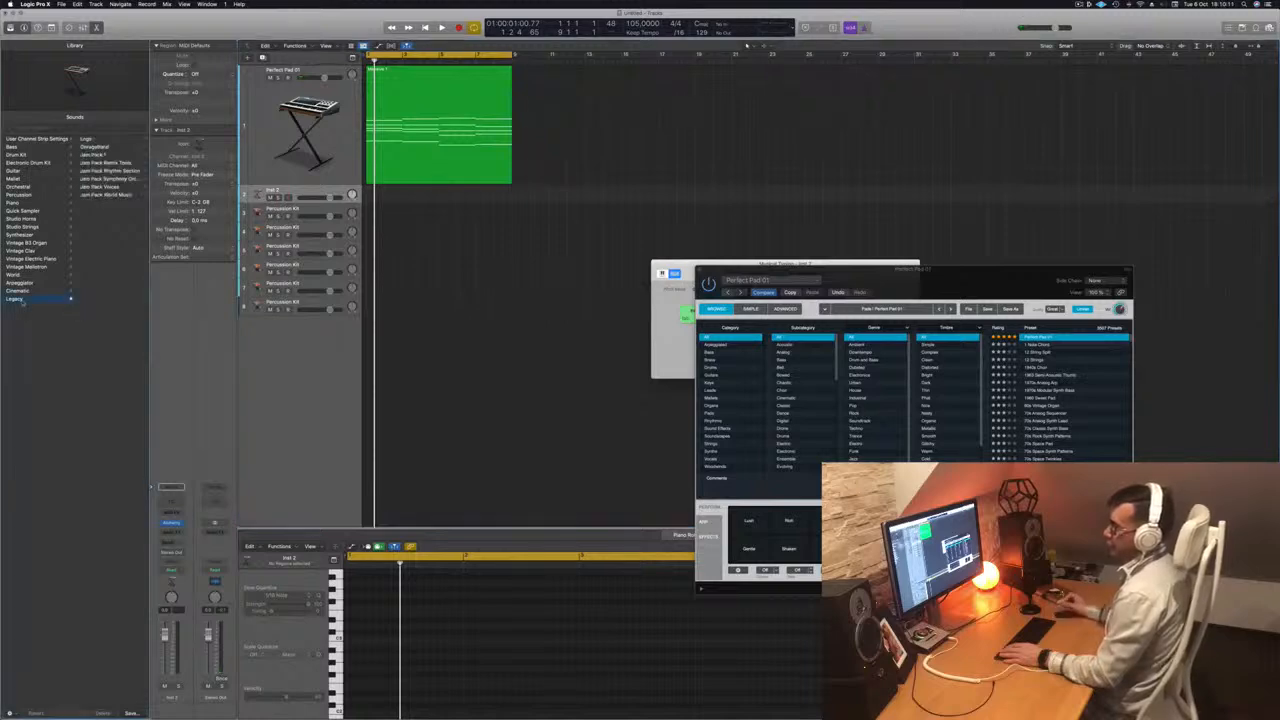
{"action": "left_click", "coordinate": [27, 290]}
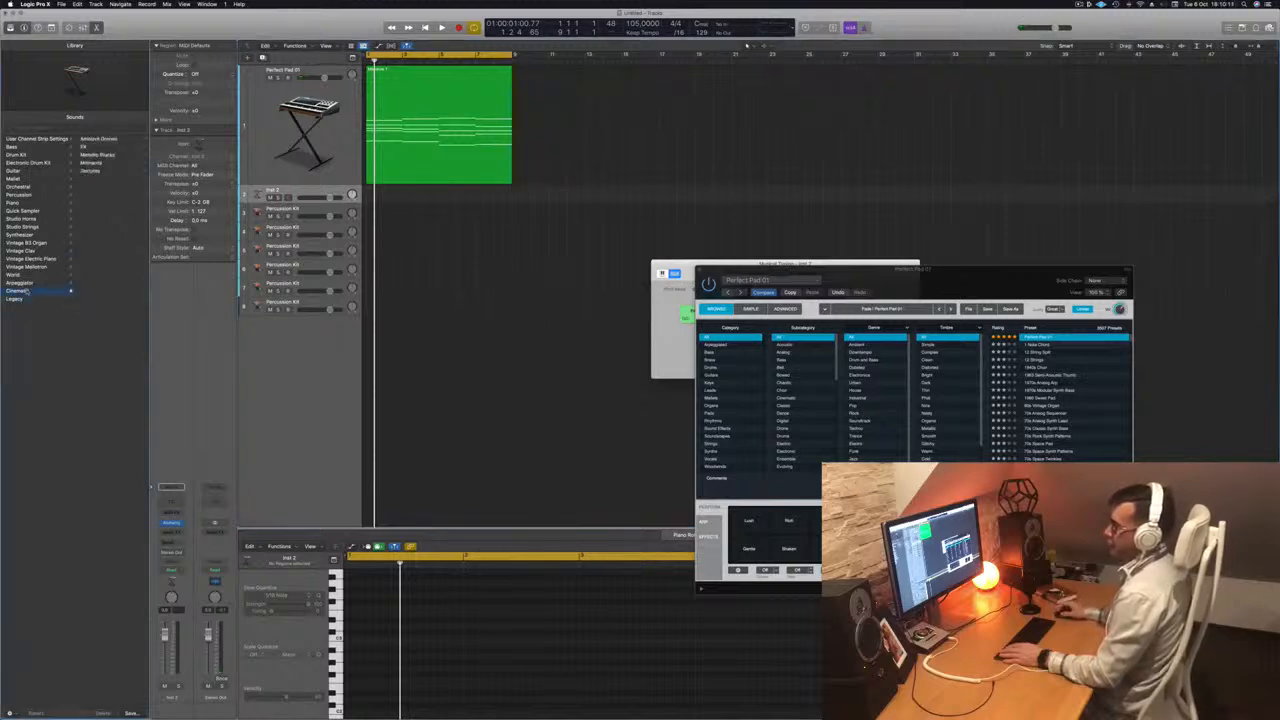
{"action": "left_click", "coordinate": [16, 299]}
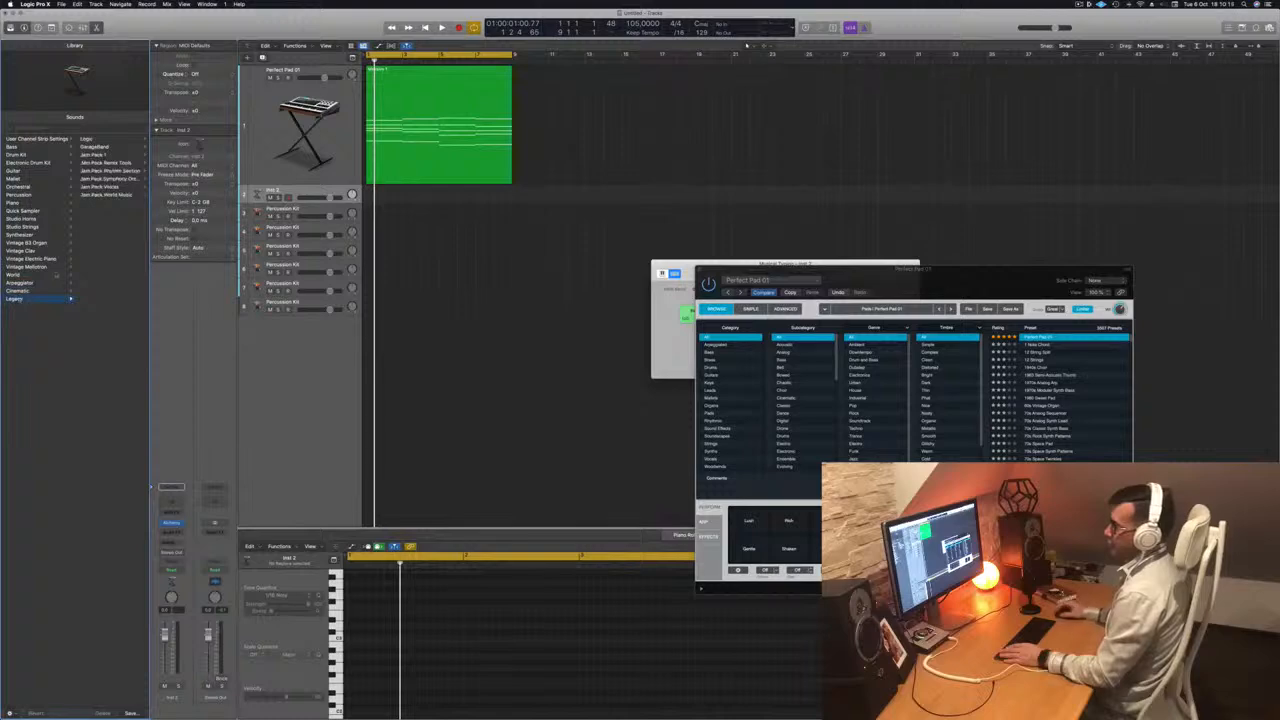
{"action": "left_click", "coordinate": [88, 139]}
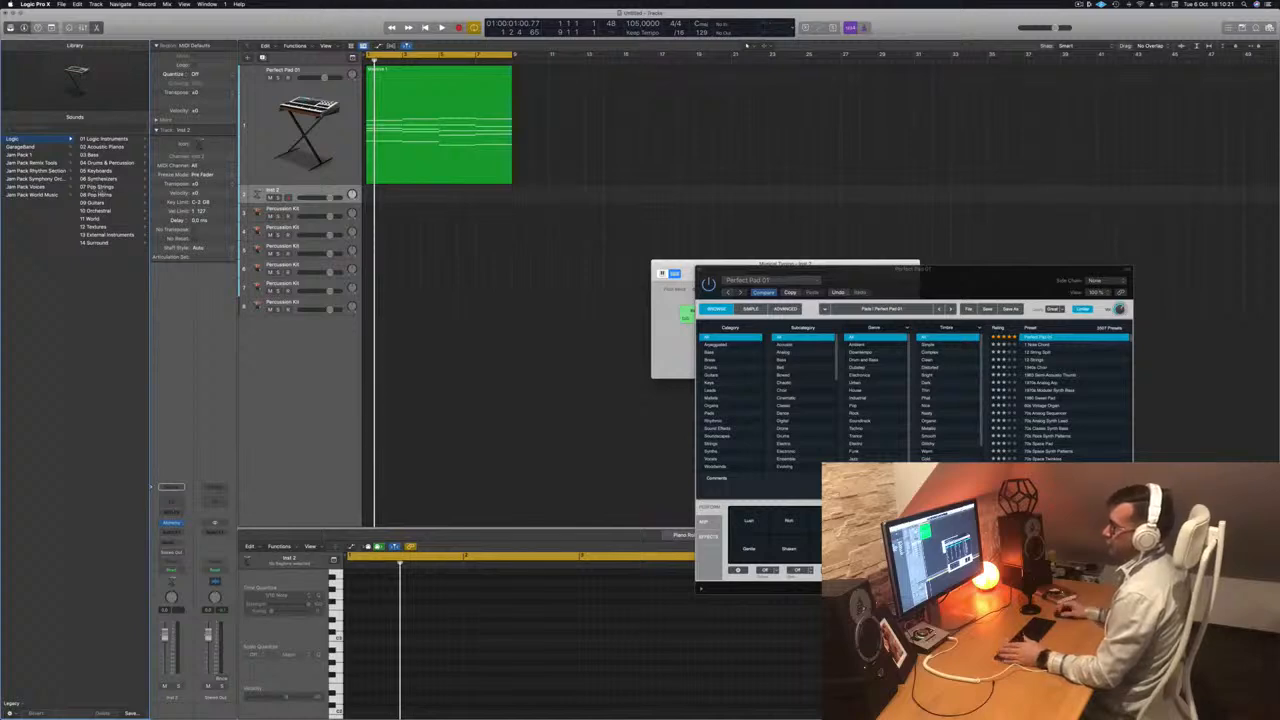
{"action": "left_click", "coordinate": [96, 210]}
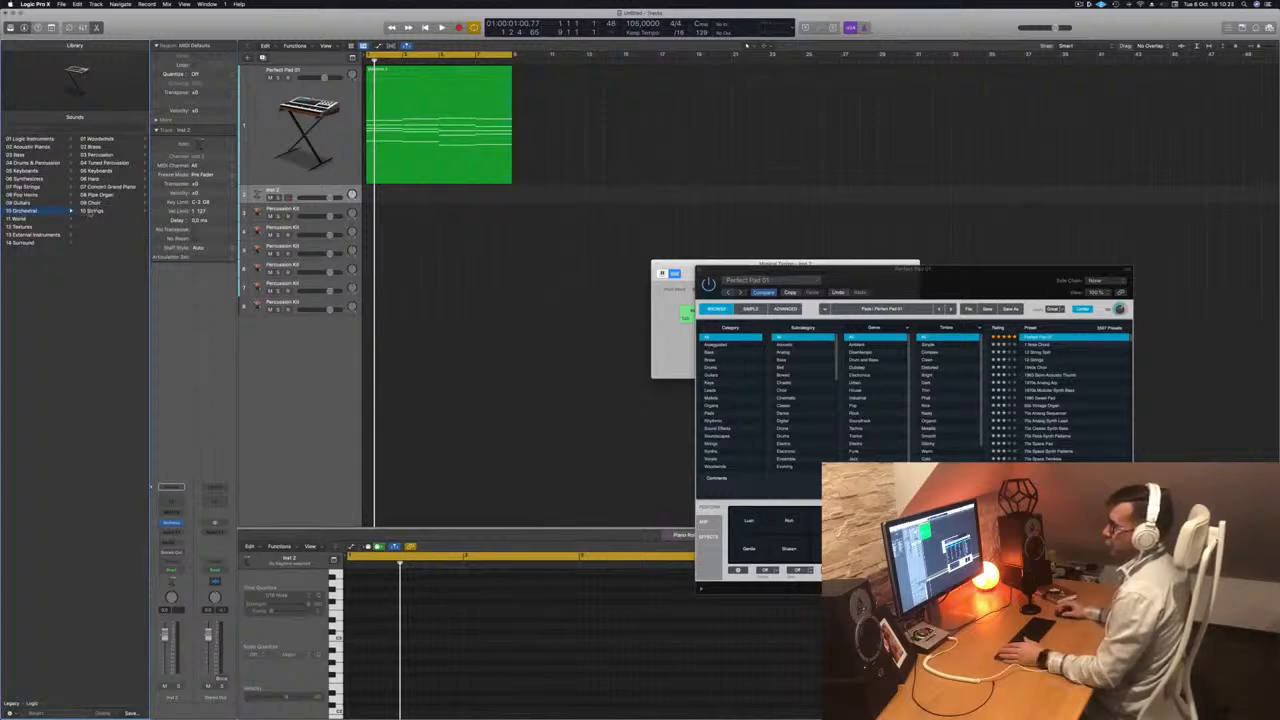
{"action": "left_click", "coordinate": [90, 212]}
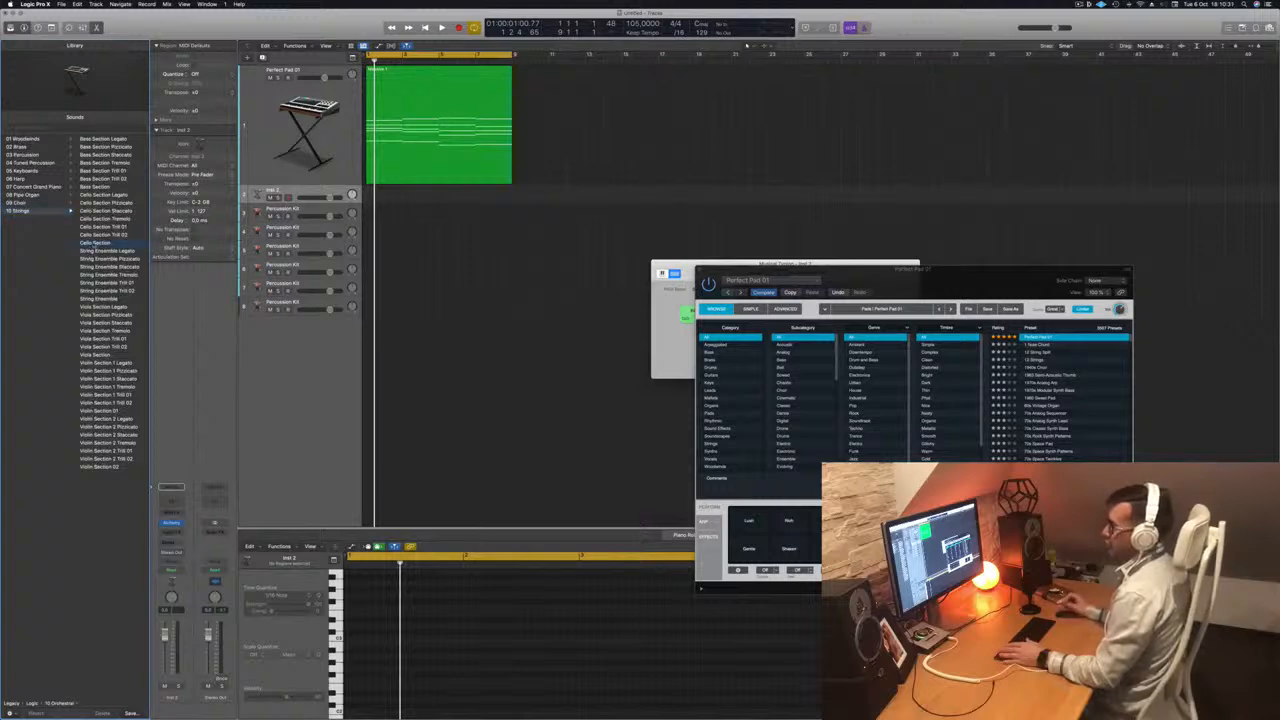
- Copy the Perfect Pad 01 MIDI region onto the Cello Section track at the same start position
{"action": "left_click", "coordinate": [428, 76]}
{"action": "left_click_drag", "start_coordinate": [428, 76], "coordinate": [418, 194]}
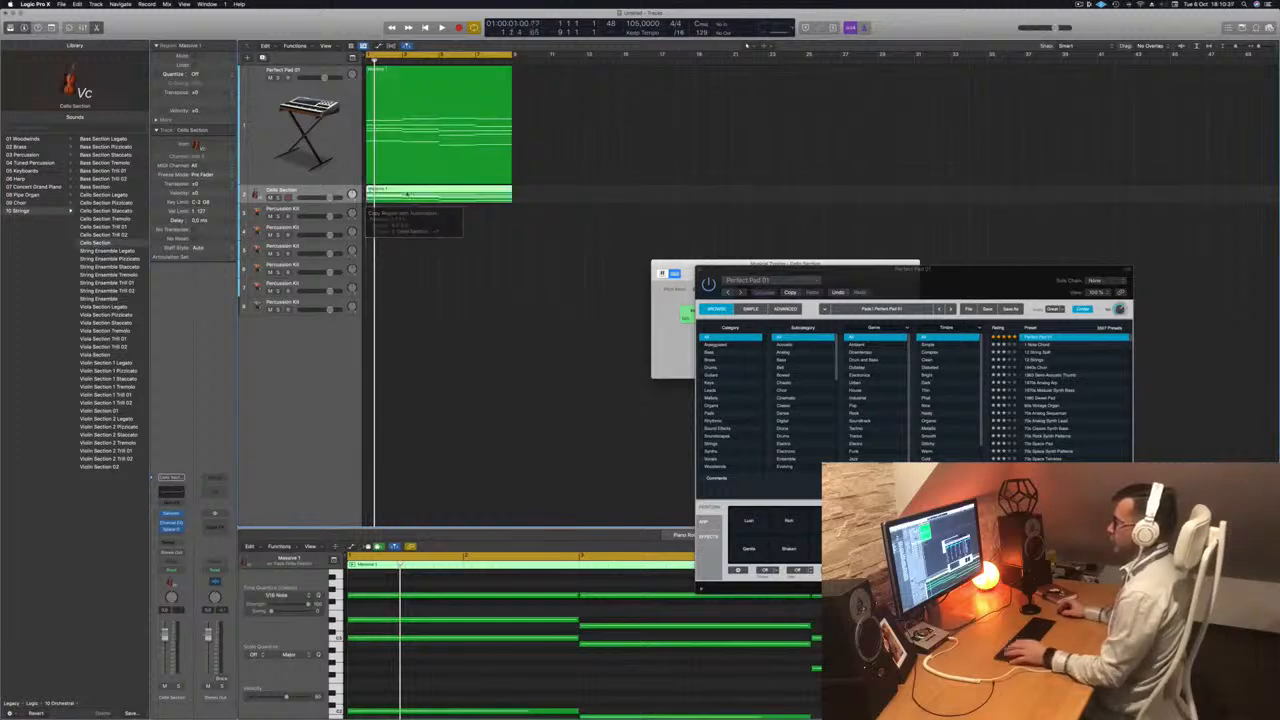
- Lower the Cello Section track's volume during playback and solo the track to listen to it alone
{"action": "left_click", "coordinate": [328, 146]}
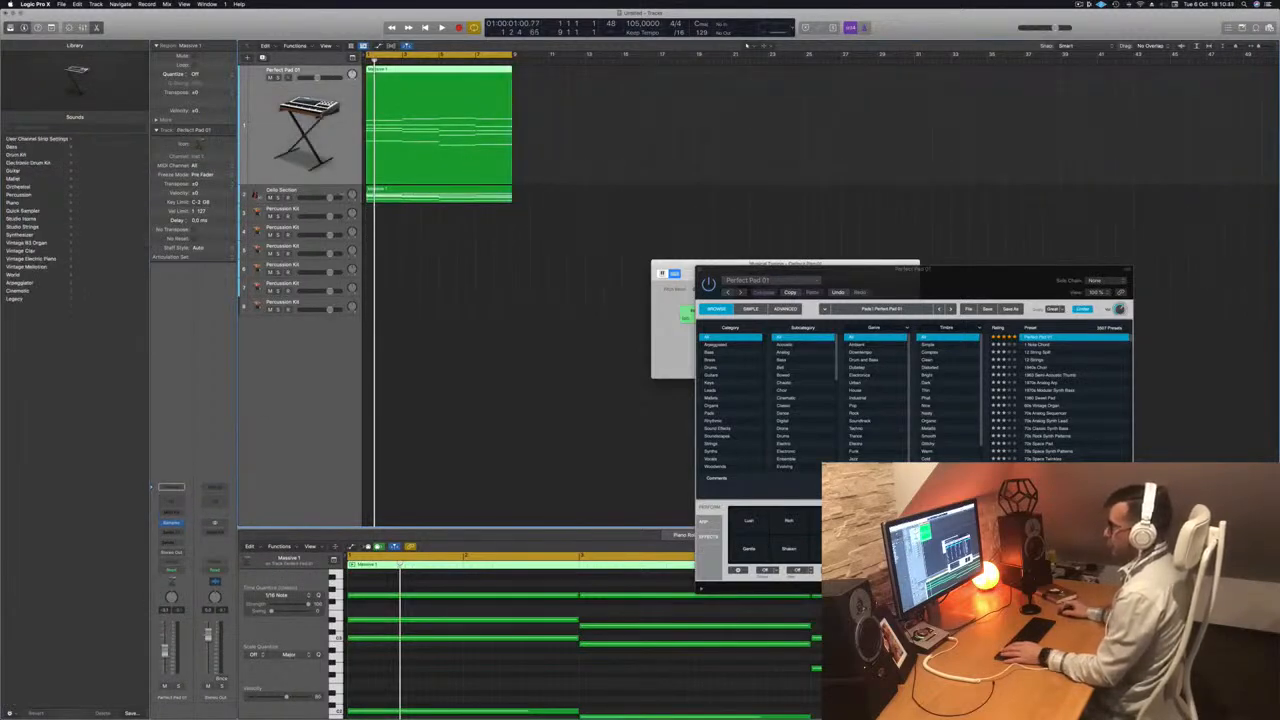
{"action": "key", "text": "Down"}
{"action": "key", "text": "space"}
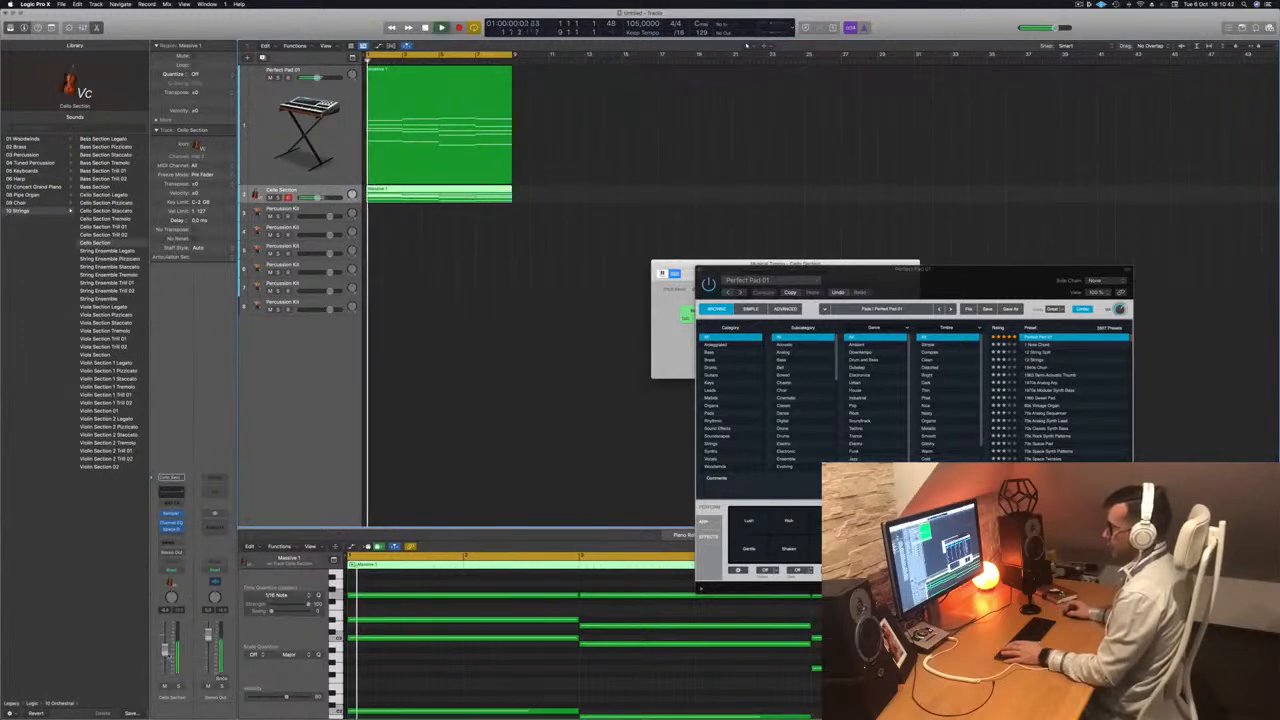
{"action": "left_click_drag", "start_coordinate": [166, 660], "coordinate": [166, 655]}
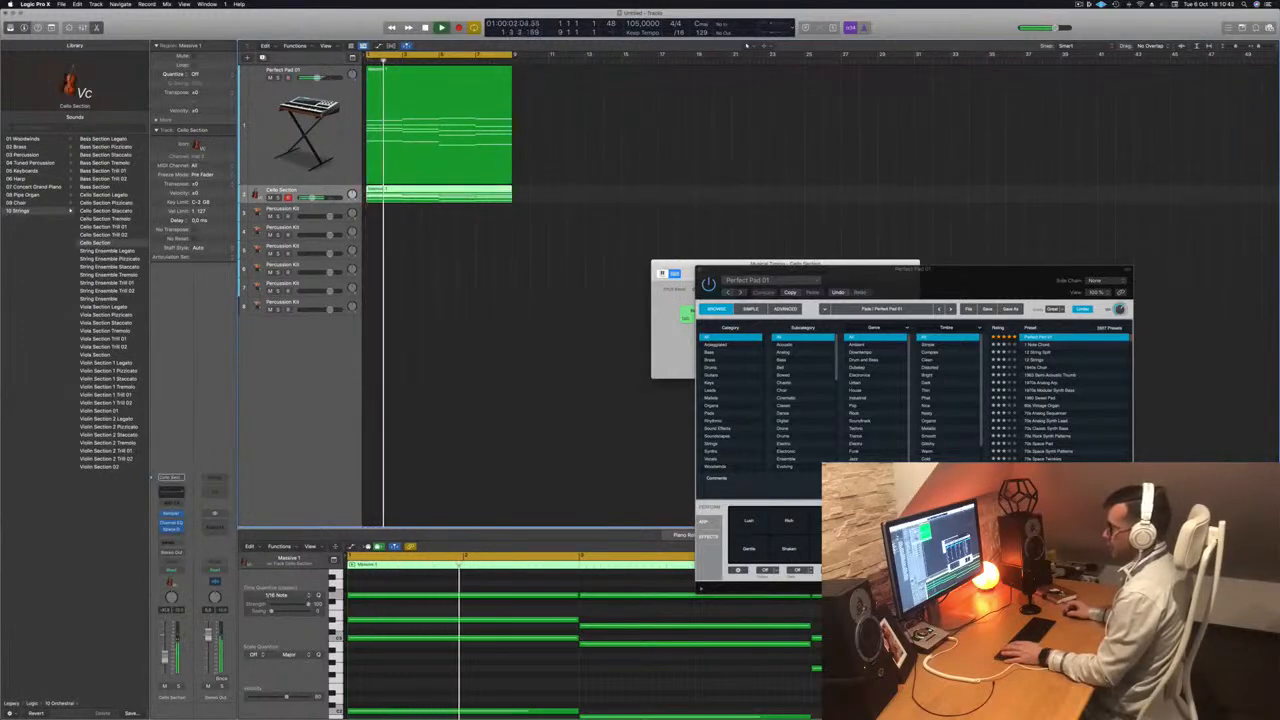
{"action": "left_click", "coordinate": [179, 686]}
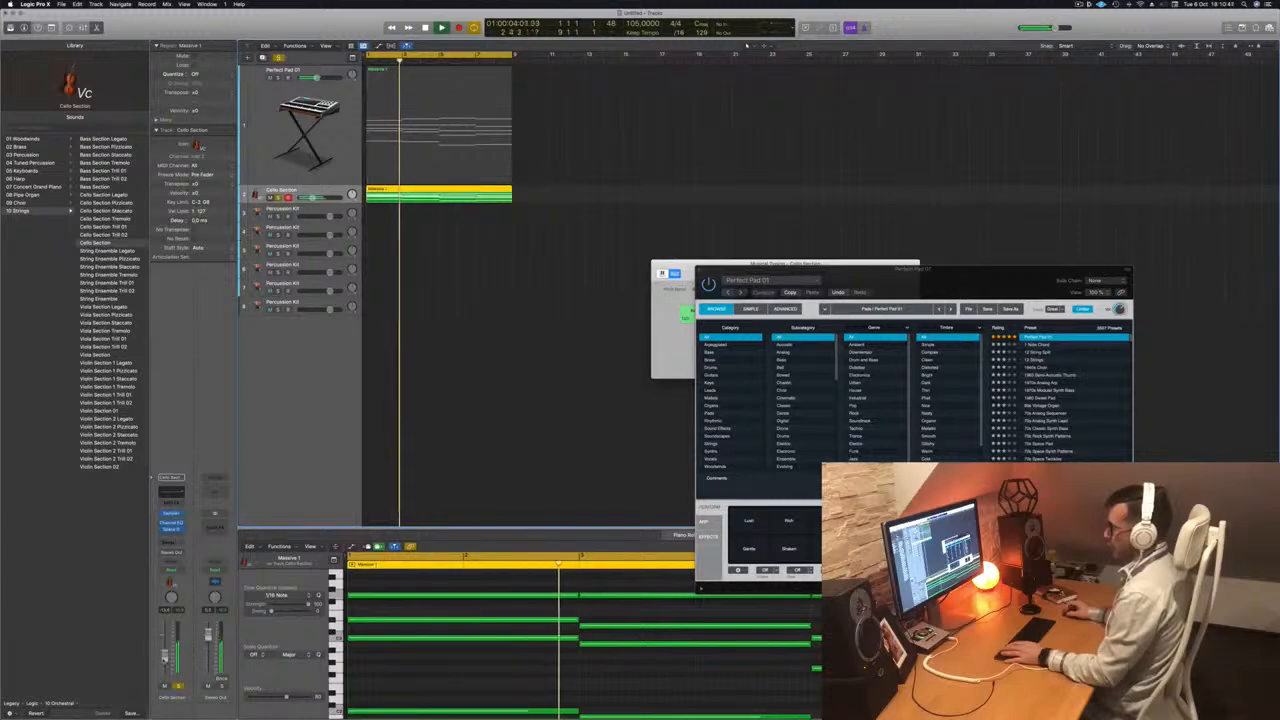
{"action": "key", "text": "space"}
{"action": "key", "text": "space"}
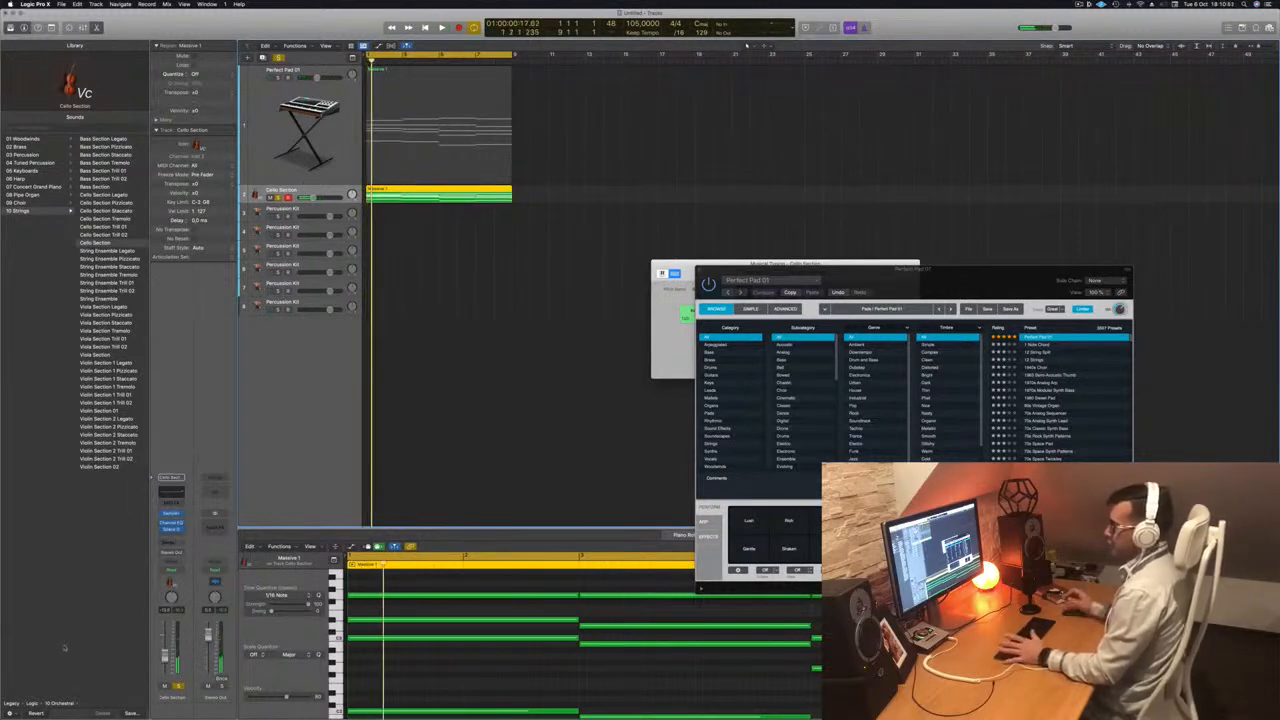
{"action": "key", "text": "space"}
{"action": "key", "text": "space"}
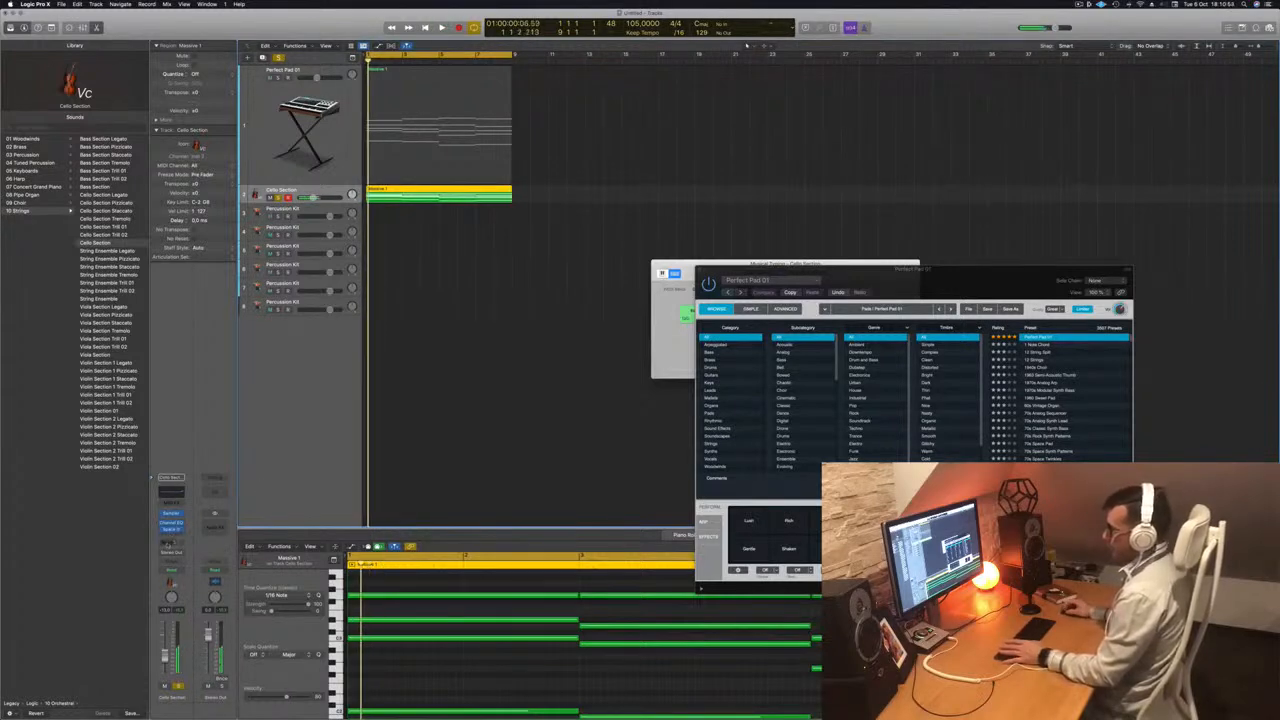
- Add a send to Bus 1 on the Cello Section channel
{"action": "left_click", "coordinate": [171, 541]}
{"action": "mouse_move", "coordinate": [182, 553]}
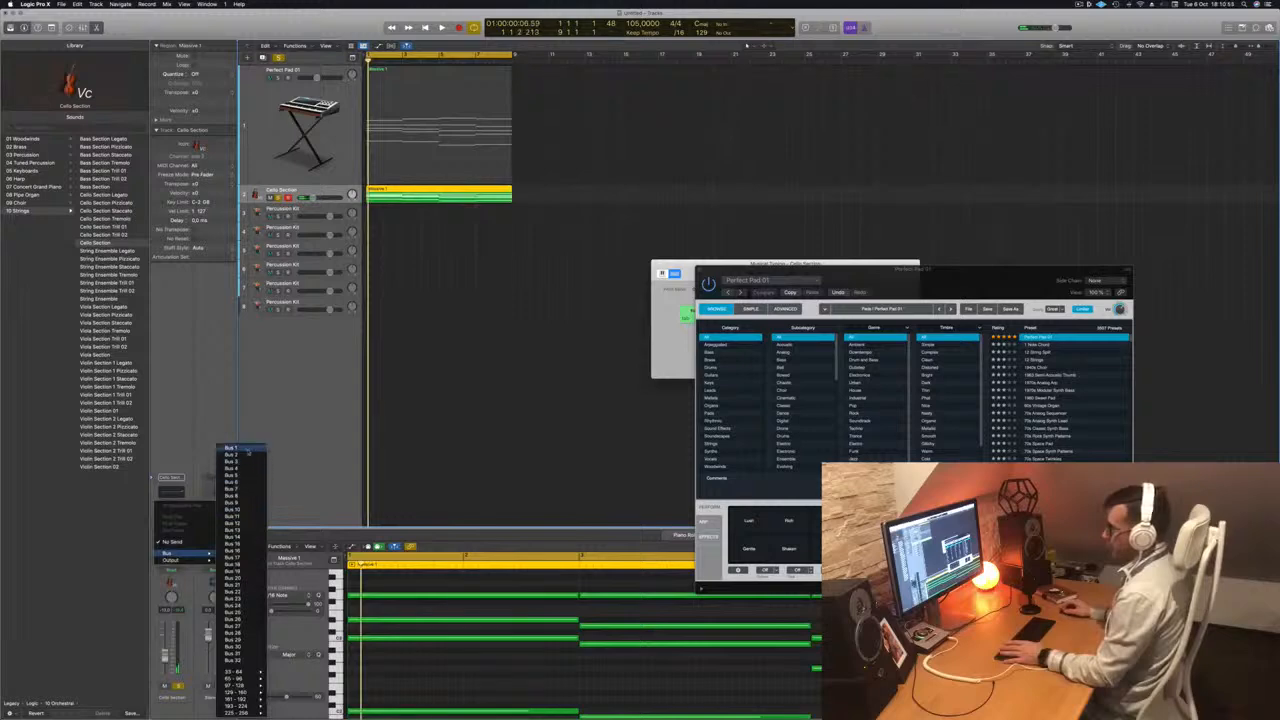
{"action": "left_click", "coordinate": [249, 449]}
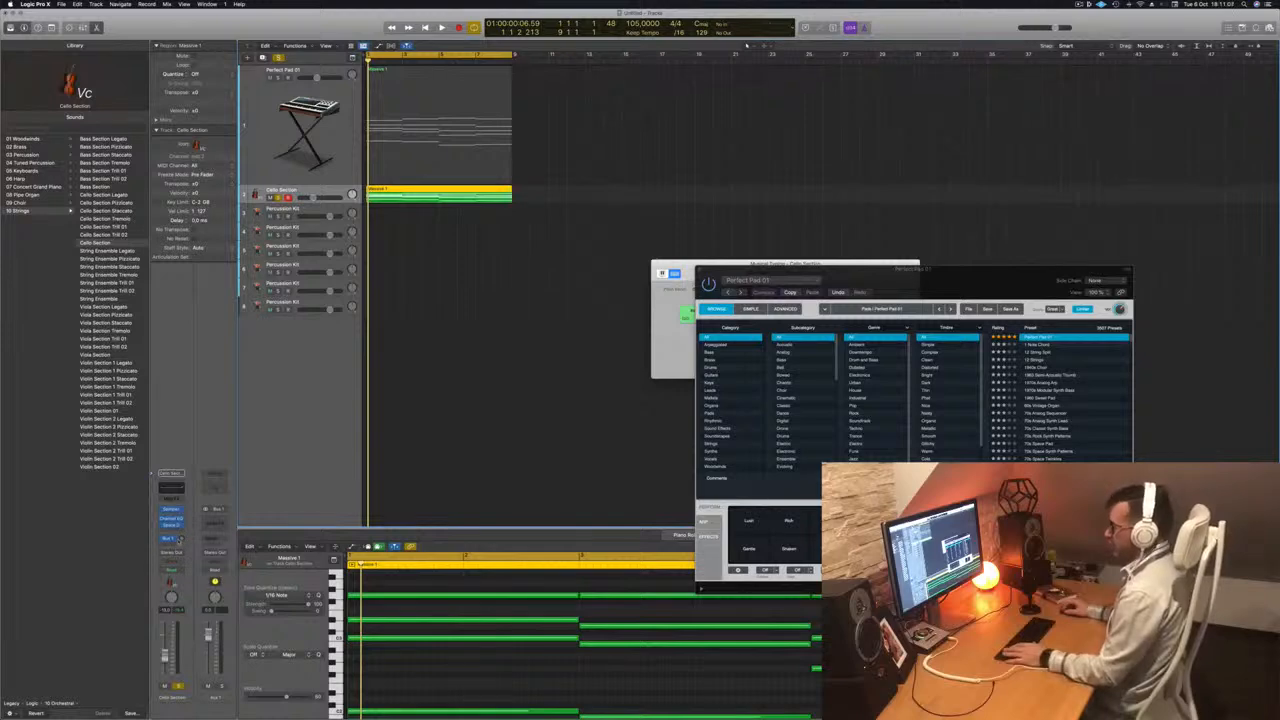
{"action": "left_click", "coordinate": [213, 520]}
{"action": "left_click", "coordinate": [213, 520]}
{"action": "left_click", "coordinate": [213, 520]}
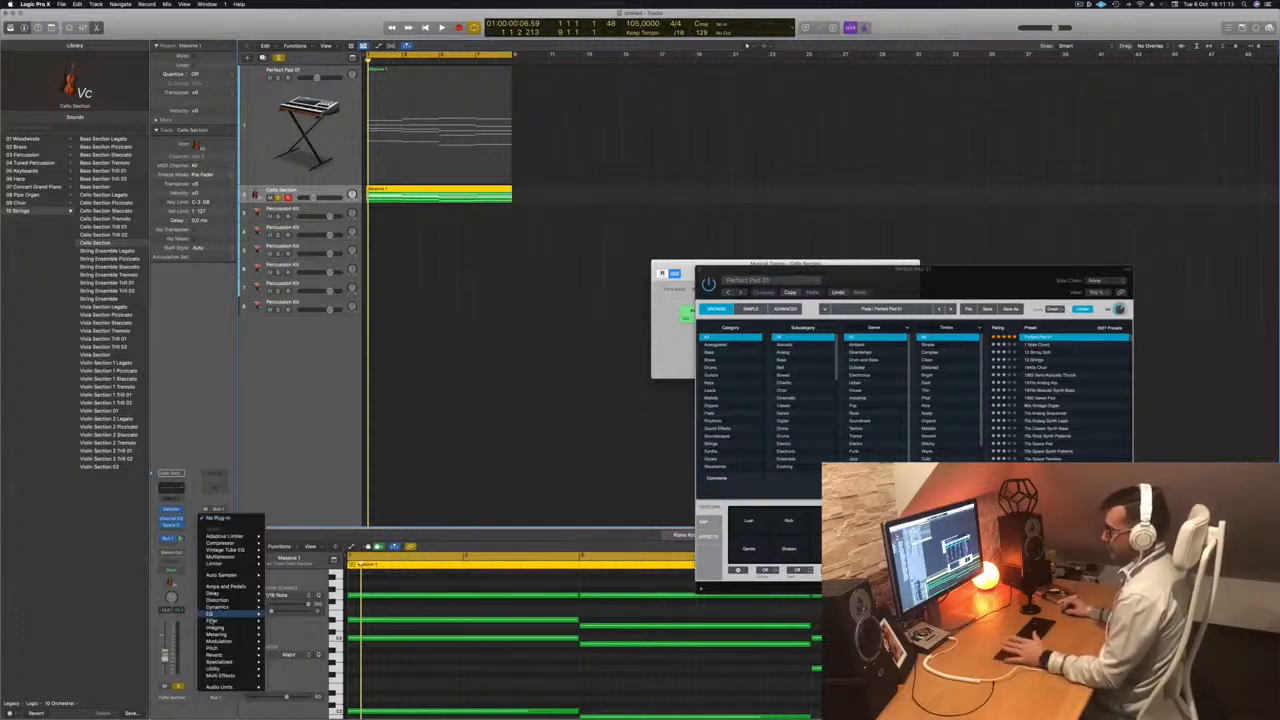
{"action": "mouse_move", "coordinate": [215, 614]}
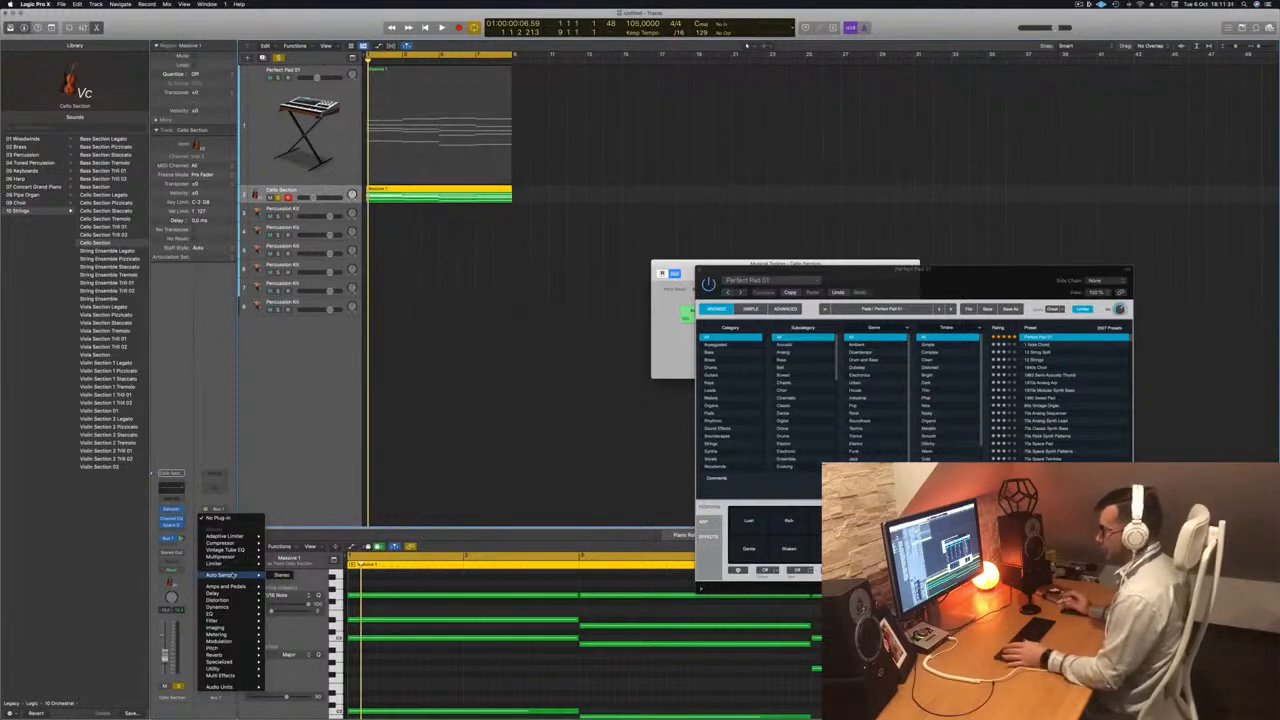
{"action": "left_click", "coordinate": [316, 475]}
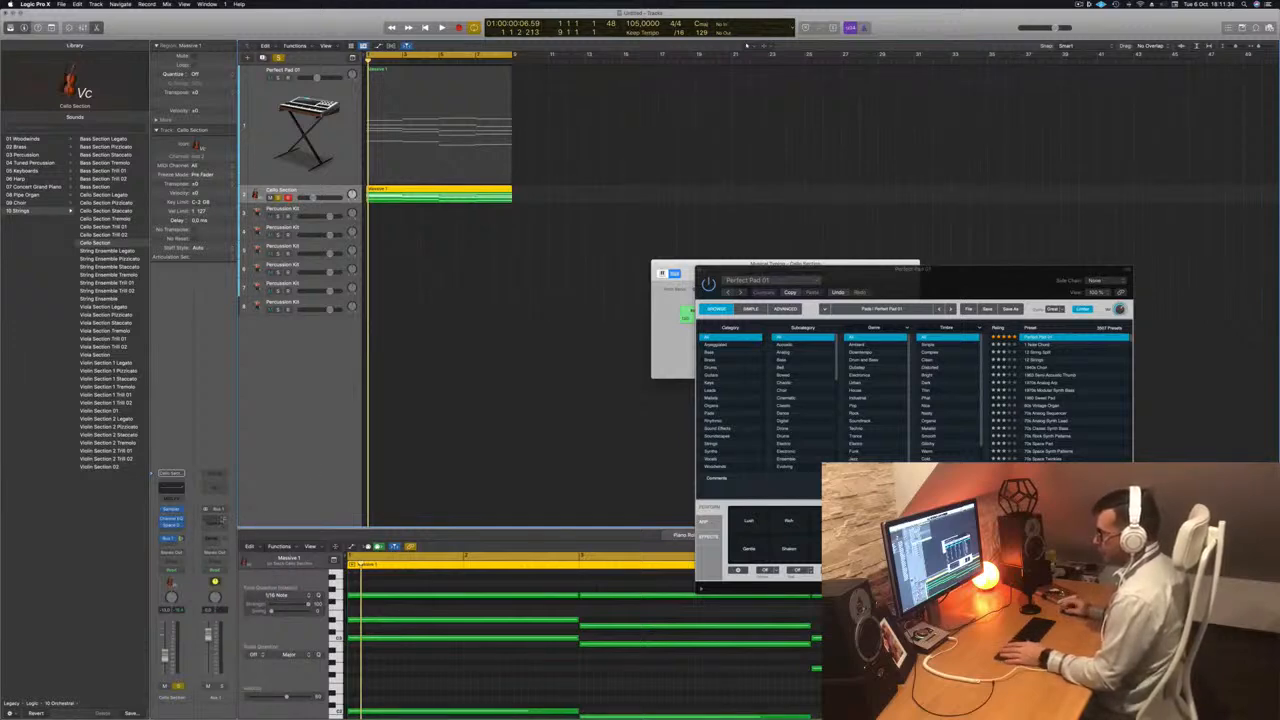
- Insert a stereo SilverVerb on the Bus 1 aux channel and load its grandiose preset
{"action": "left_click", "coordinate": [214, 520]}
{"action": "mouse_move", "coordinate": [233, 655]}
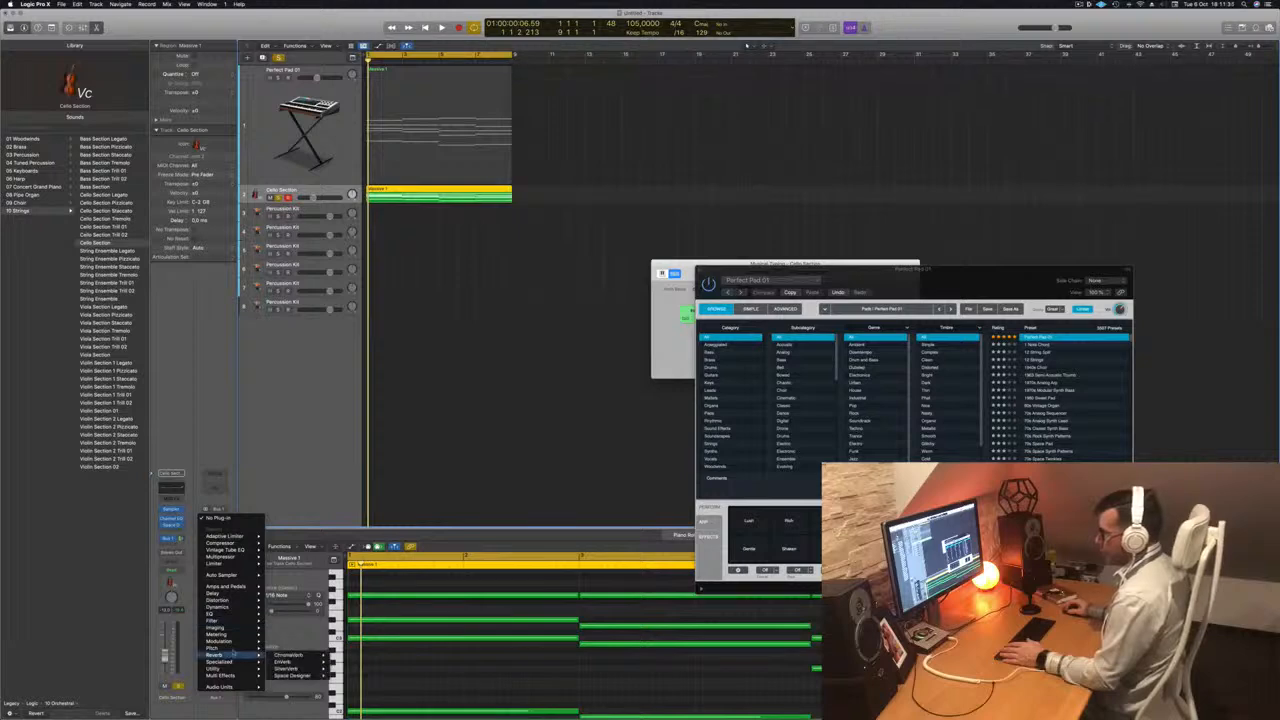
{"action": "mouse_move", "coordinate": [290, 668]}
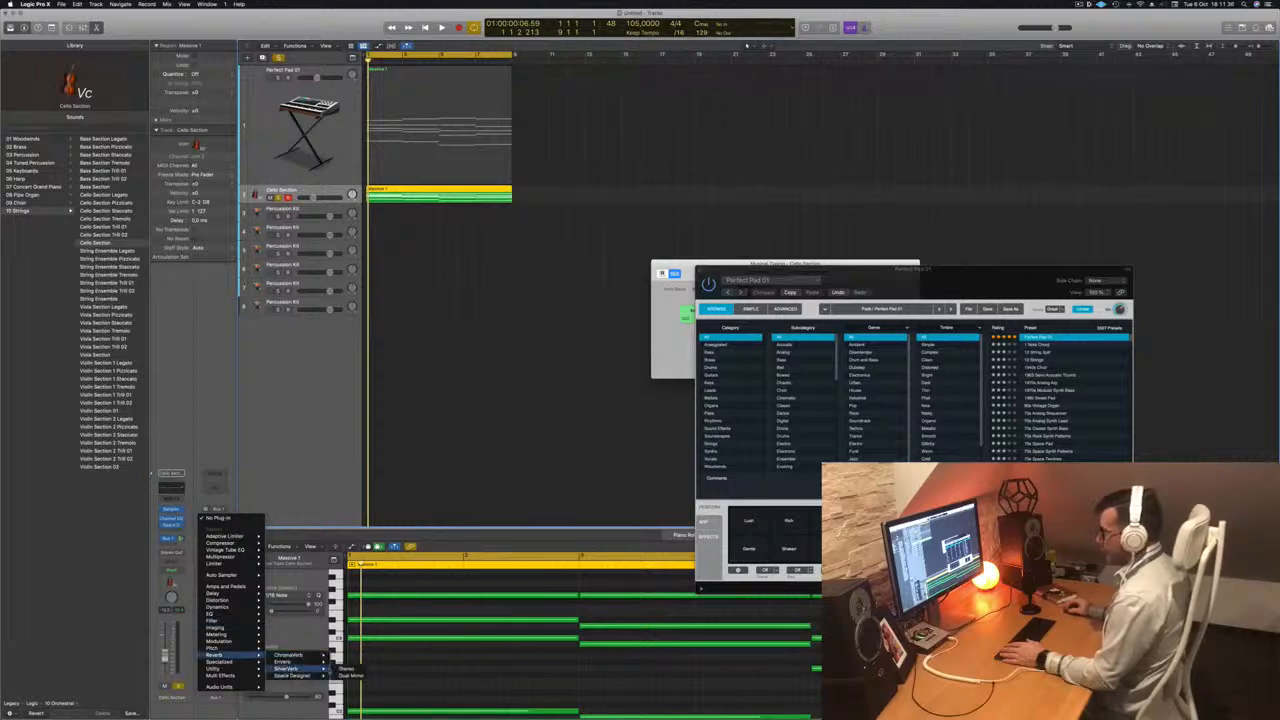
{"action": "left_click", "coordinate": [347, 669]}
{"action": "left_click", "coordinate": [465, 117]}
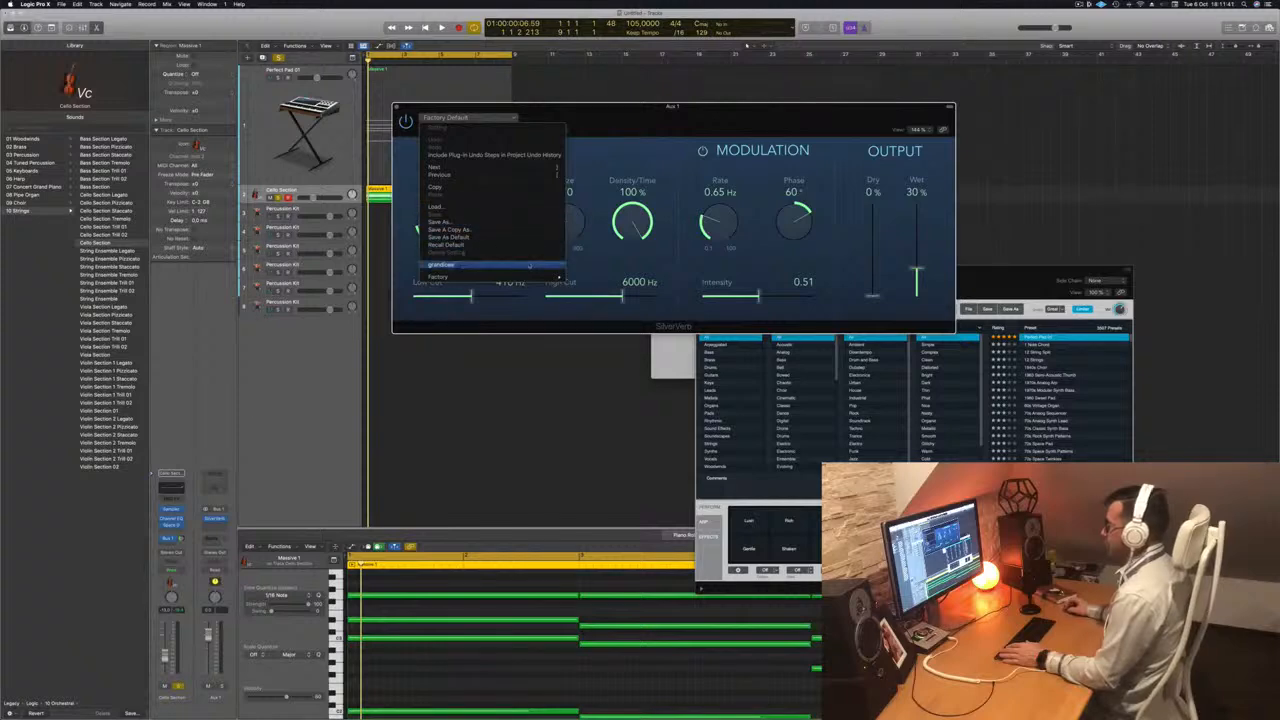
{"action": "left_click", "coordinate": [442, 265]}
- Audition the cello with the reverb, then take the Cello Section track out of solo
{"action": "key", "text": "space"}
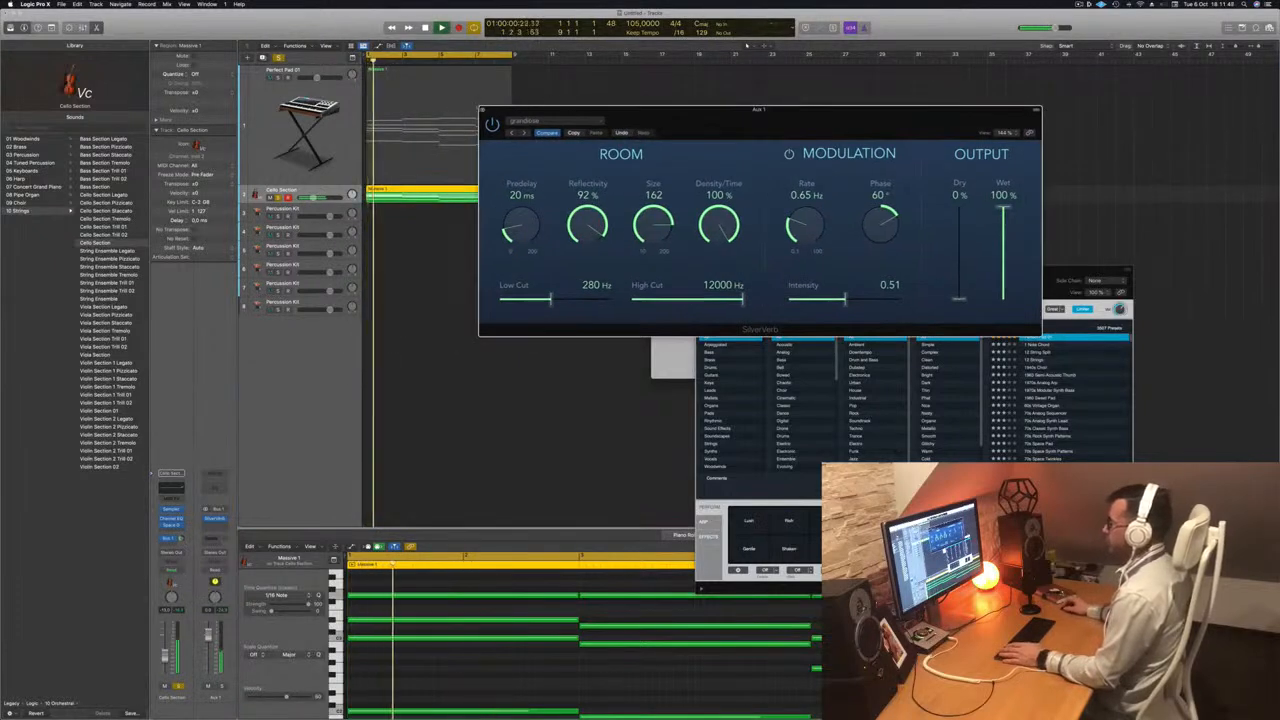
{"action": "left_click", "coordinate": [483, 110]}
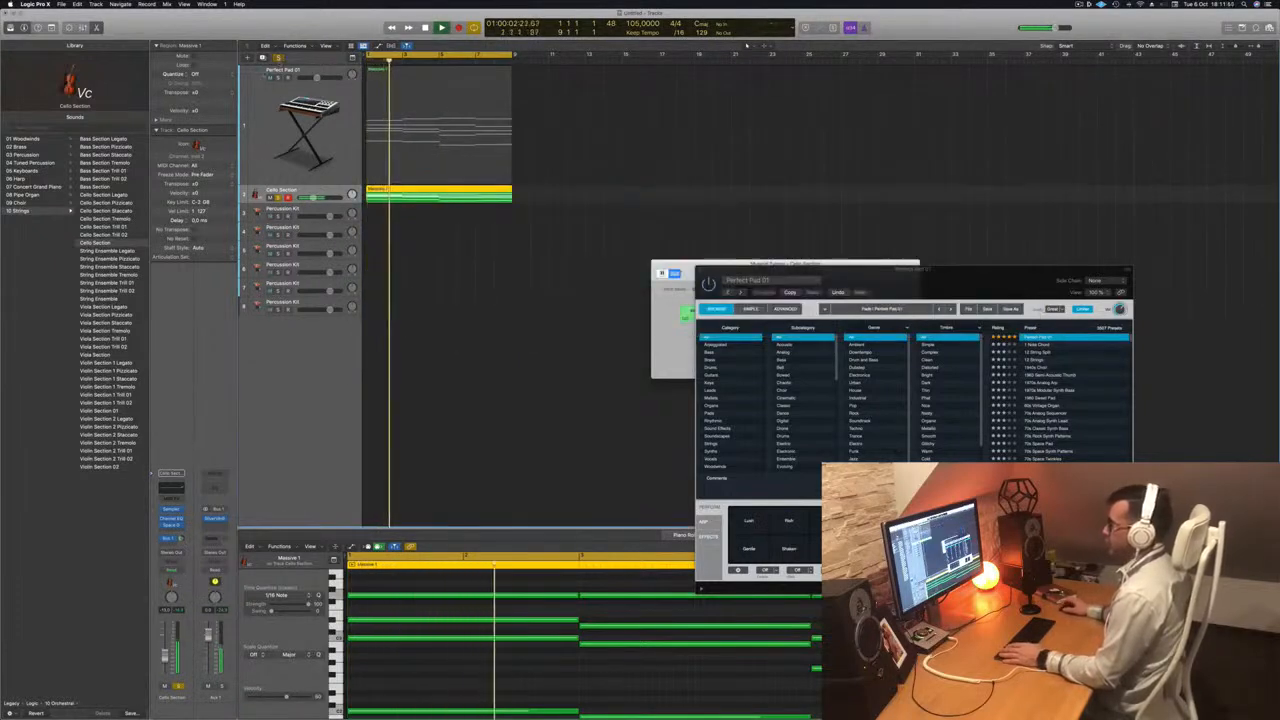
{"action": "left_click", "coordinate": [278, 197]}
{"action": "key", "text": "Return"}
- Duplicate the Perfect Pad 01 track and copy its MIDI region onto the new track
{"action": "key", "text": "Up"}
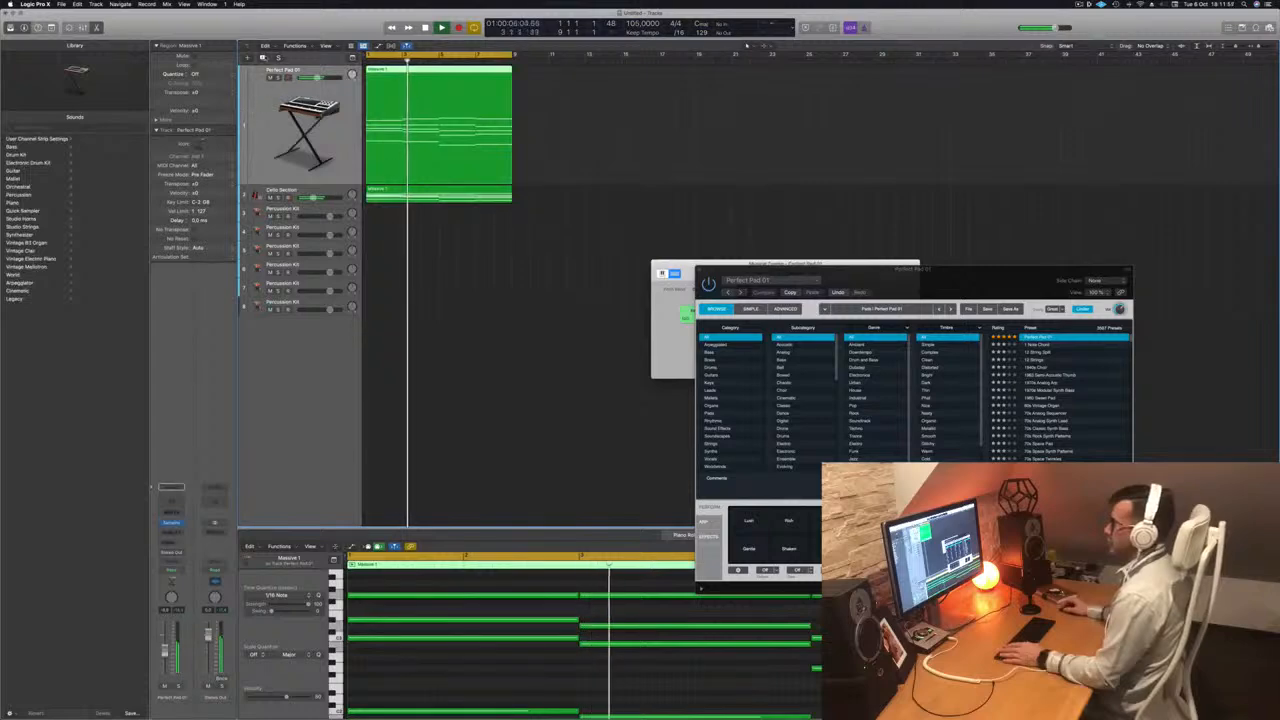
{"action": "key", "text": "super+d"}
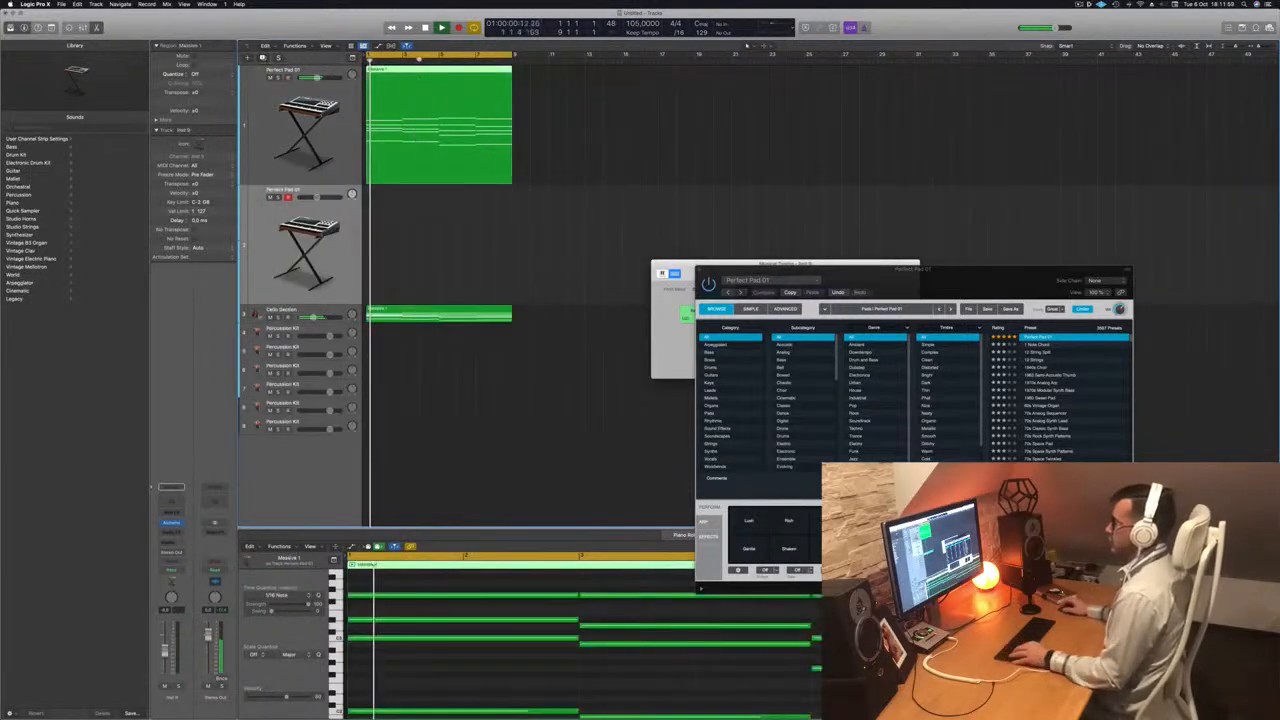
{"action": "left_click_drag", "start_coordinate": [417, 160], "coordinate": [410, 252]}
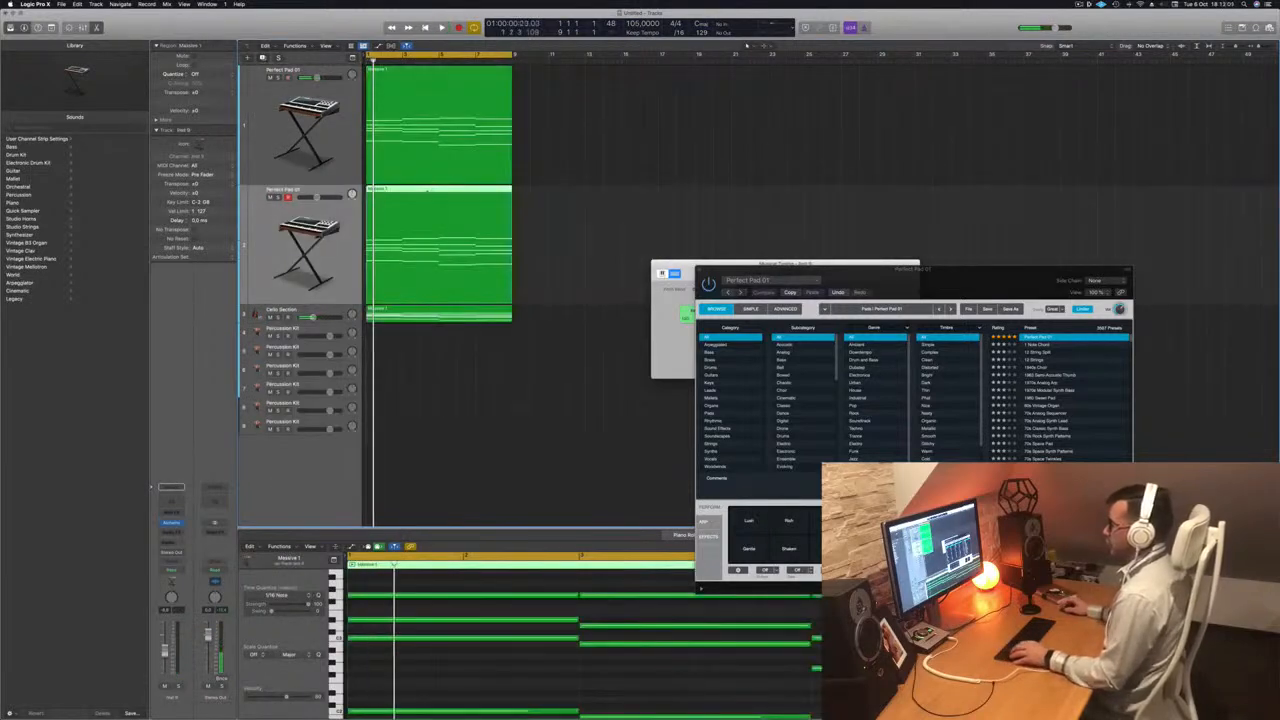
- Delete the chord notes above the bass line from the copied region in the Piano Roll
{"action": "key", "text": "e"}
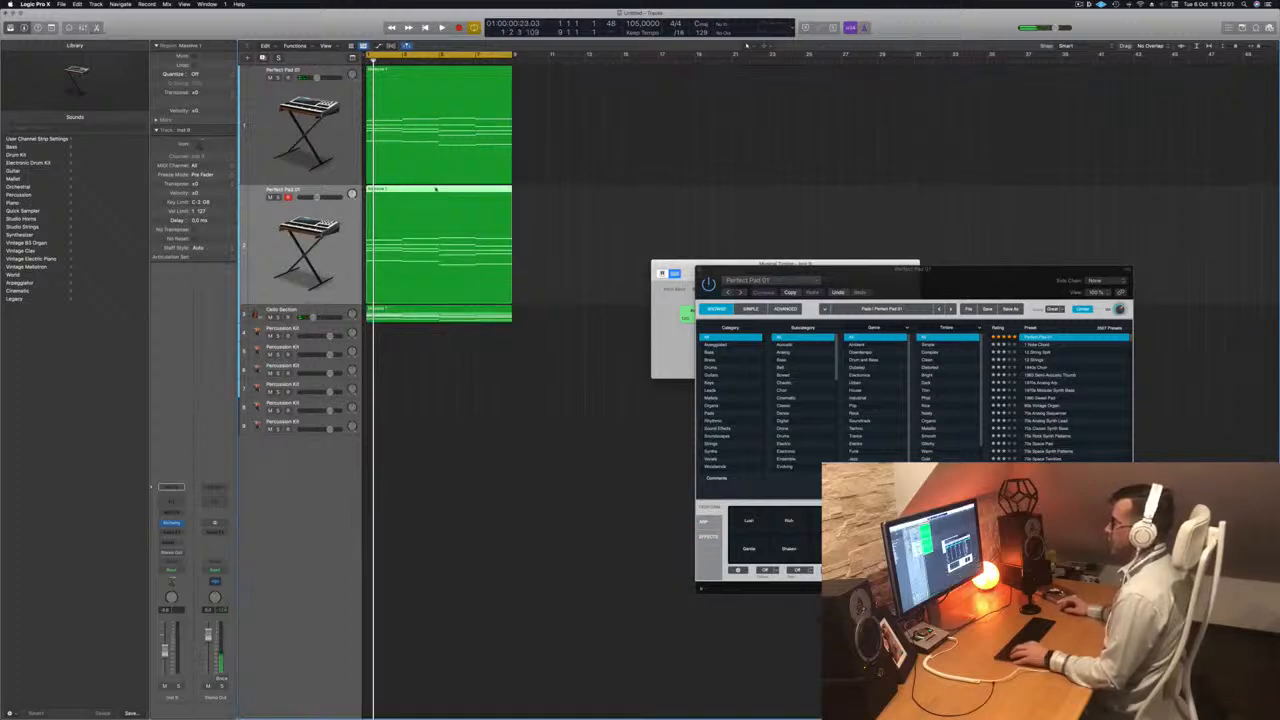
{"action": "key", "text": "e"}
{"action": "scroll", "coordinate": [453, 567], "scroll_direction": "left", "scroll_amount": 5}
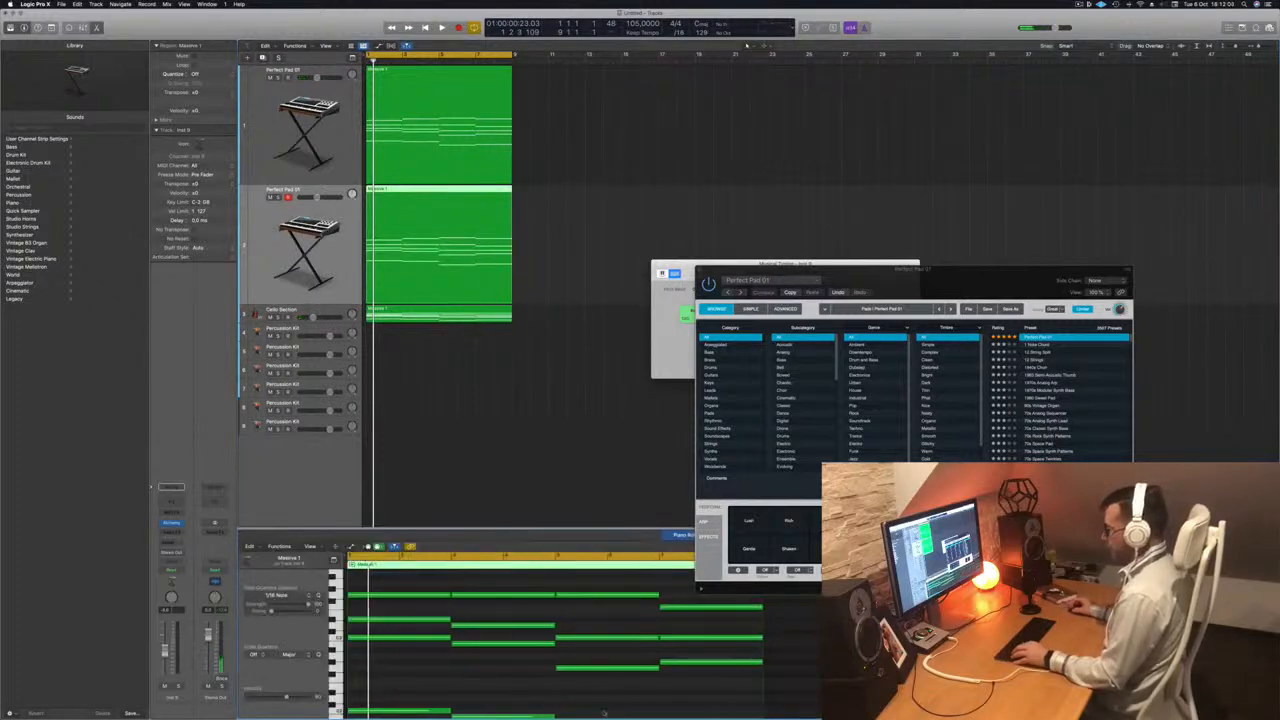
{"action": "scroll", "coordinate": [640, 690], "scroll_direction": "down", "scroll_amount": 3}
{"action": "left_click_drag", "start_coordinate": [729, 661], "coordinate": [405, 598]}
{"action": "key", "text": "Delete"}
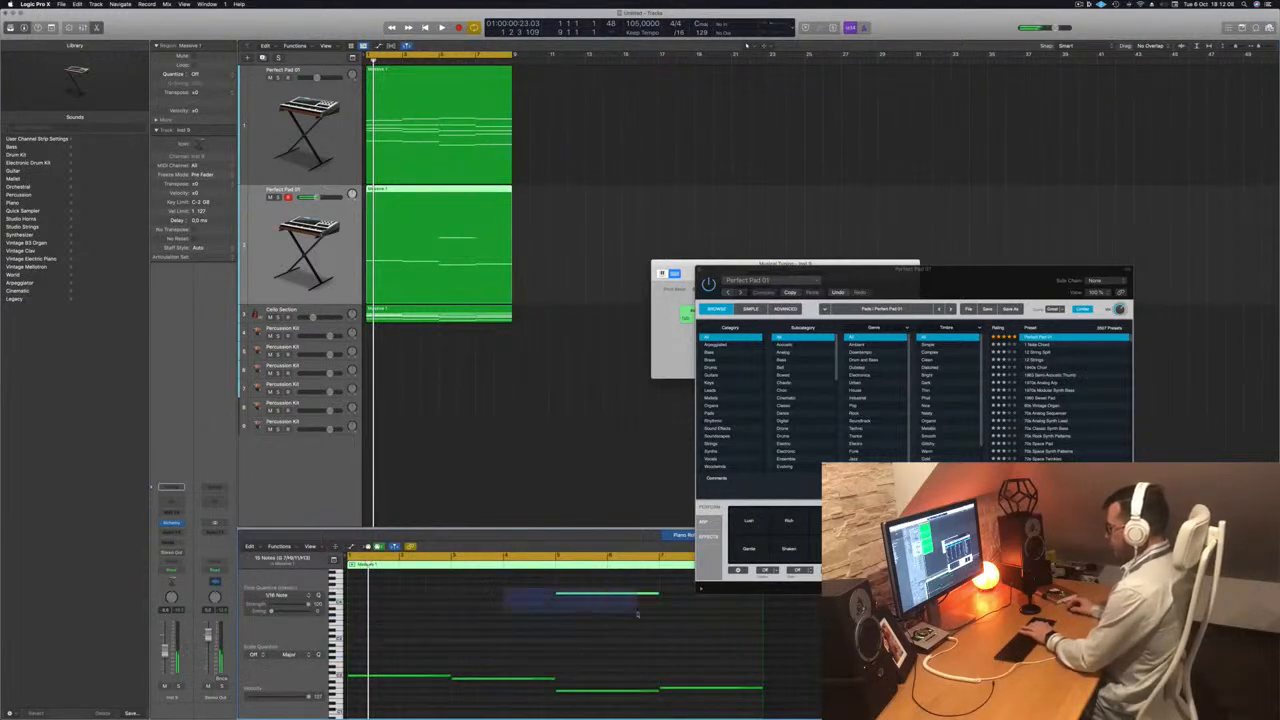
- Transpose all remaining bass notes in the copied region down one octave and play the result
{"action": "key", "text": "space"}
{"action": "key", "text": "super+a"}
{"action": "key", "text": "alt+shift+Down"}
{"action": "key", "text": "space"}
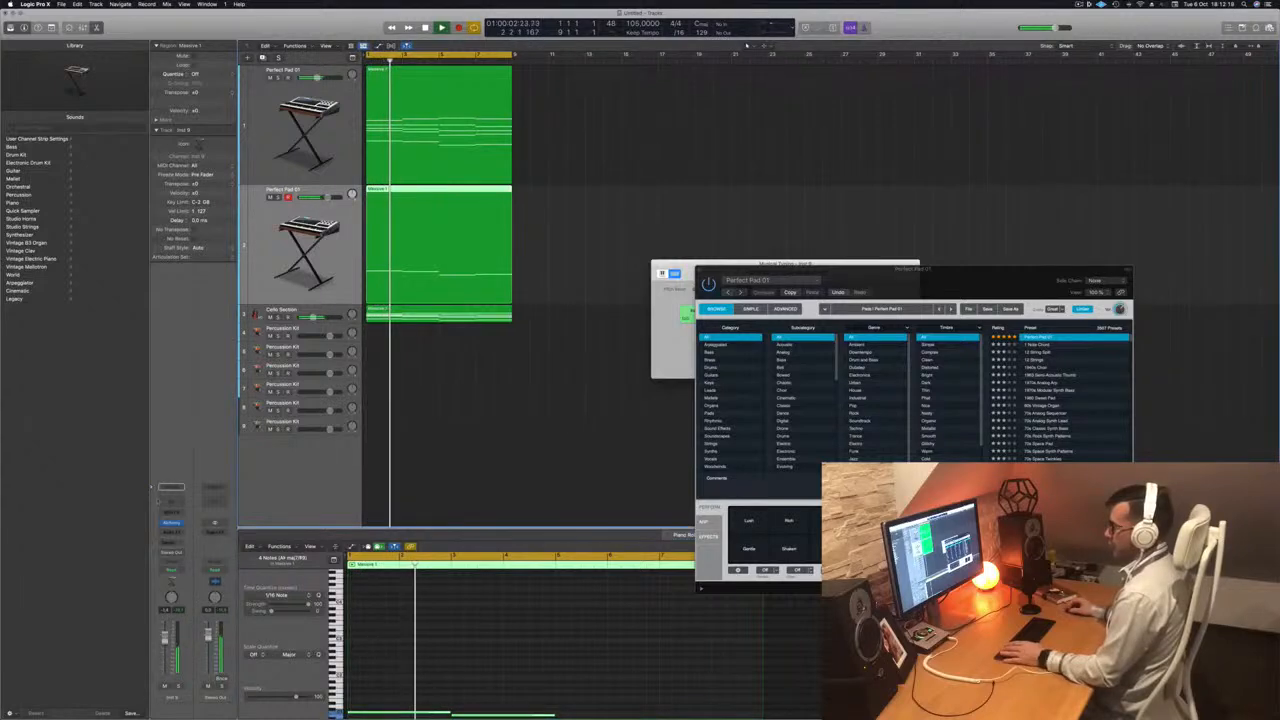
- Add a Channel EQ to the duplicated pad track and replay the loop from the start
{"action": "left_click", "coordinate": [171, 490]}
{"action": "left_click_drag", "start_coordinate": [730, 106], "coordinate": [828, 168]}
{"action": "left_click", "coordinate": [494, 168]}
{"action": "key", "text": "Return"}
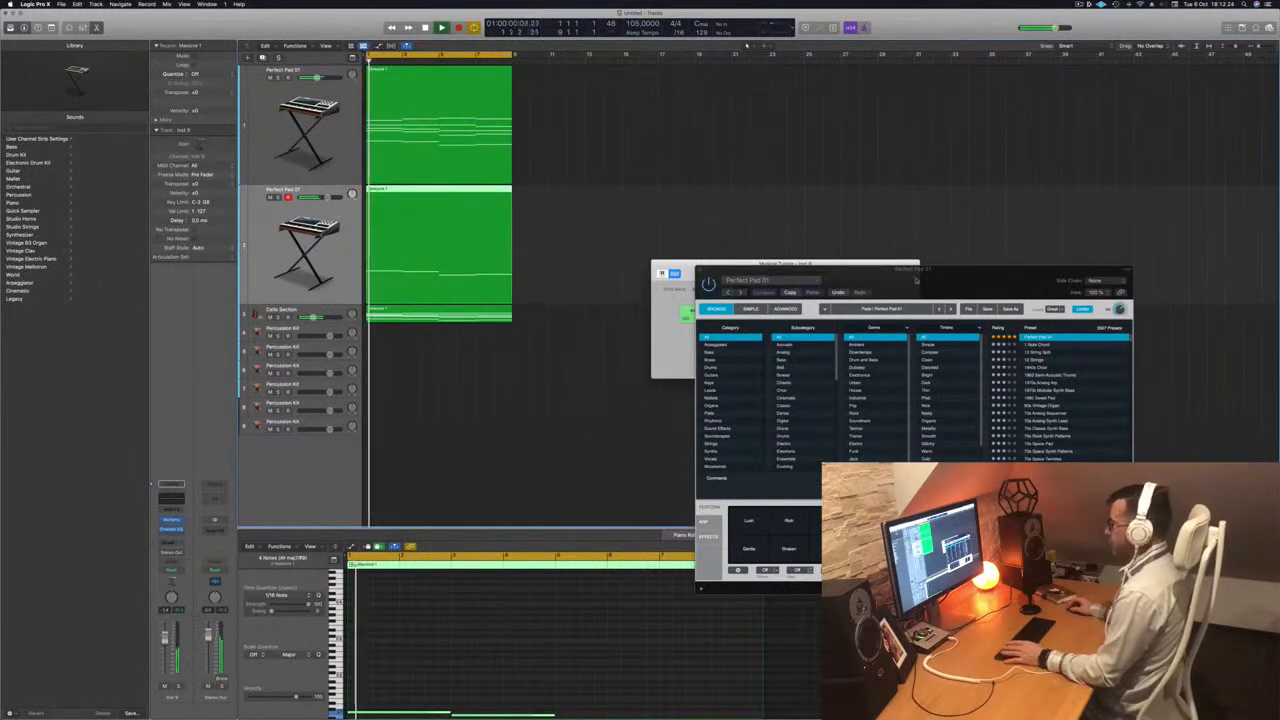
- Open Alchemy on the duplicated pad track and switch its performance snapshot to Lush
{"action": "left_click_drag", "start_coordinate": [910, 287], "coordinate": [919, 271]}
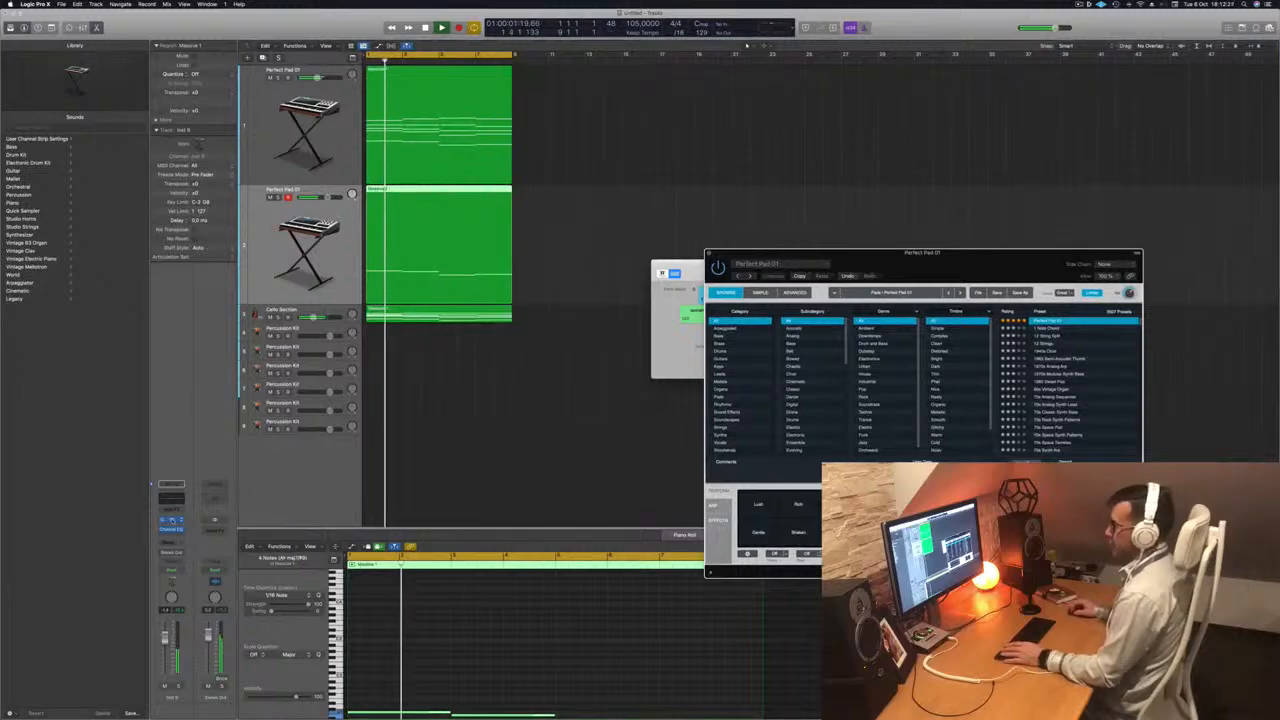
{"action": "left_click", "coordinate": [172, 520]}
{"action": "key", "text": "Return"}
{"action": "left_click_drag", "start_coordinate": [680, 119], "coordinate": [816, 139]}
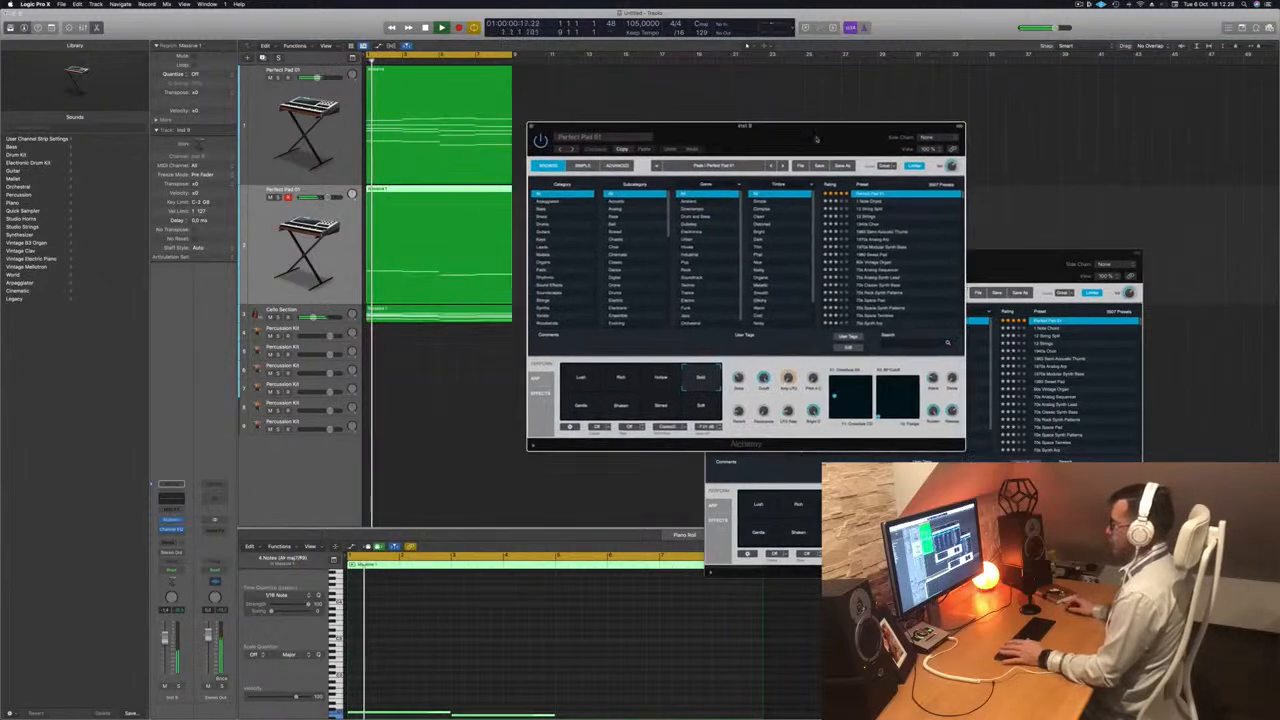
{"action": "left_click", "coordinate": [583, 377]}
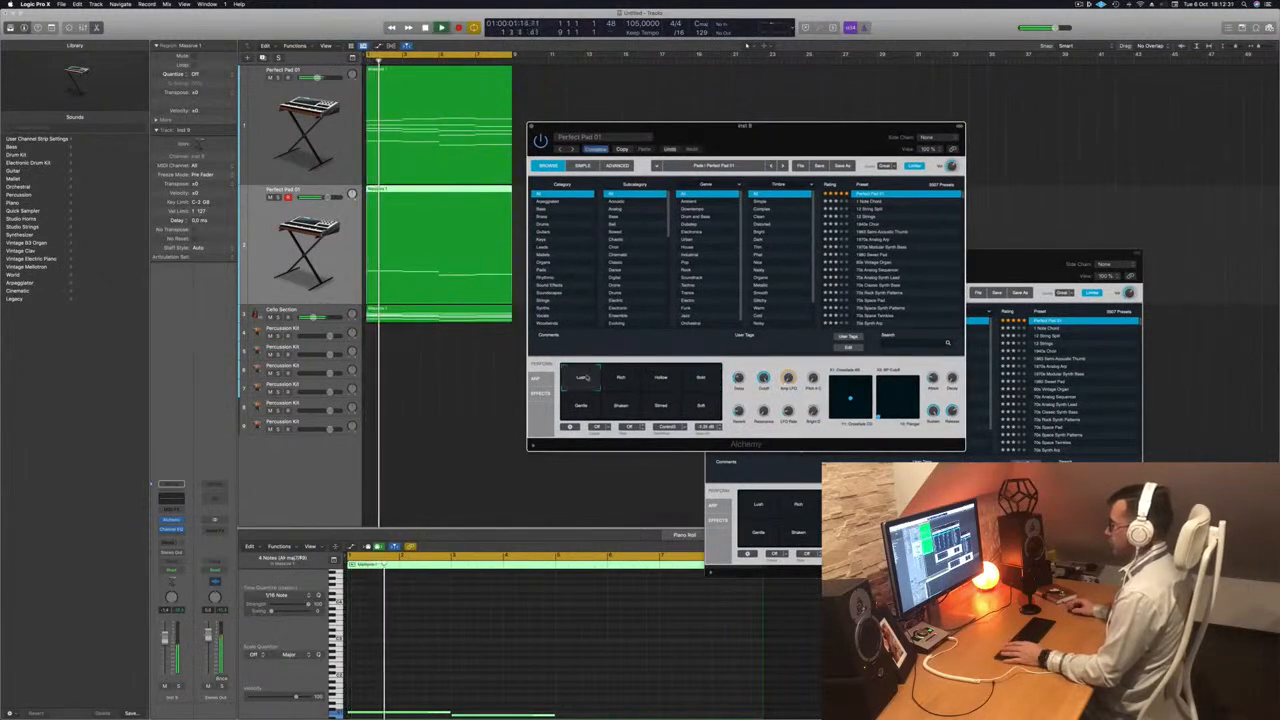
- Audition the Gentle, Shaken, Sliced and Soft snapshots in Alchemy, keep Soft and replay the loop from the start
{"action": "left_click", "coordinate": [581, 408]}
{"action": "left_click", "coordinate": [619, 413]}
{"action": "left_click", "coordinate": [662, 412]}
{"action": "left_click", "coordinate": [704, 412]}
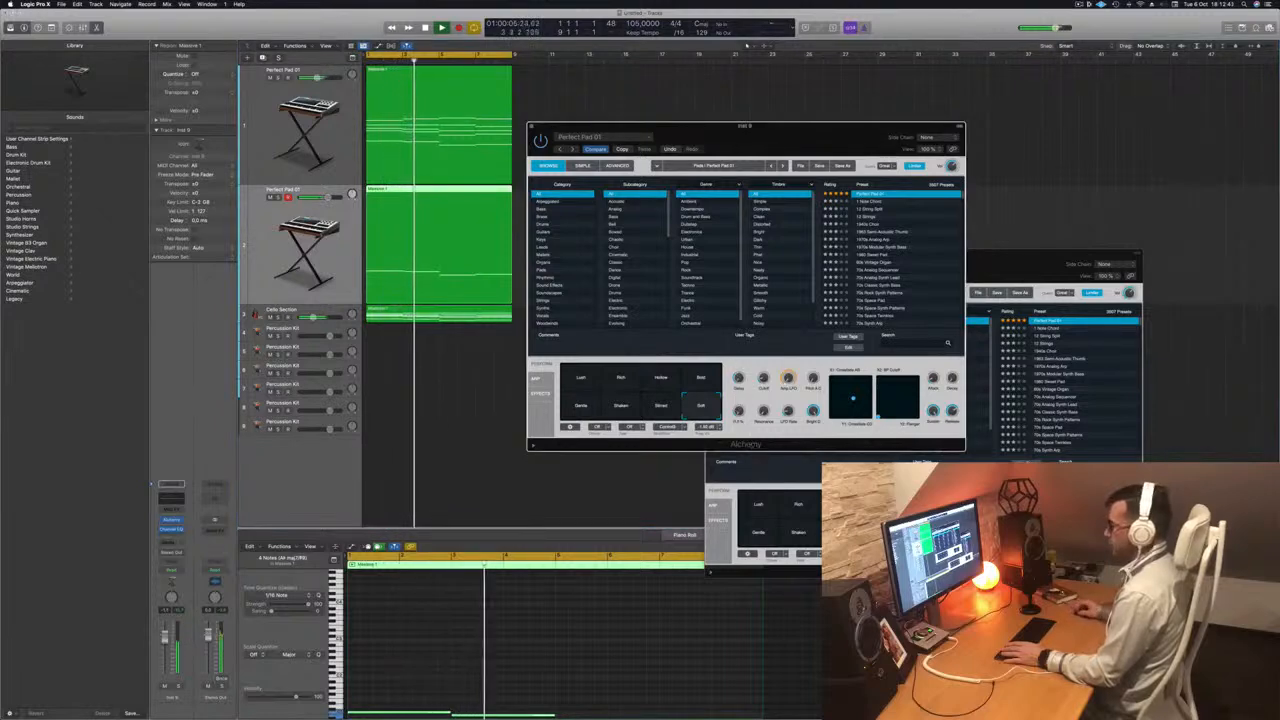
{"action": "left_click", "coordinate": [300, 482]}
{"action": "key", "text": "Return"}
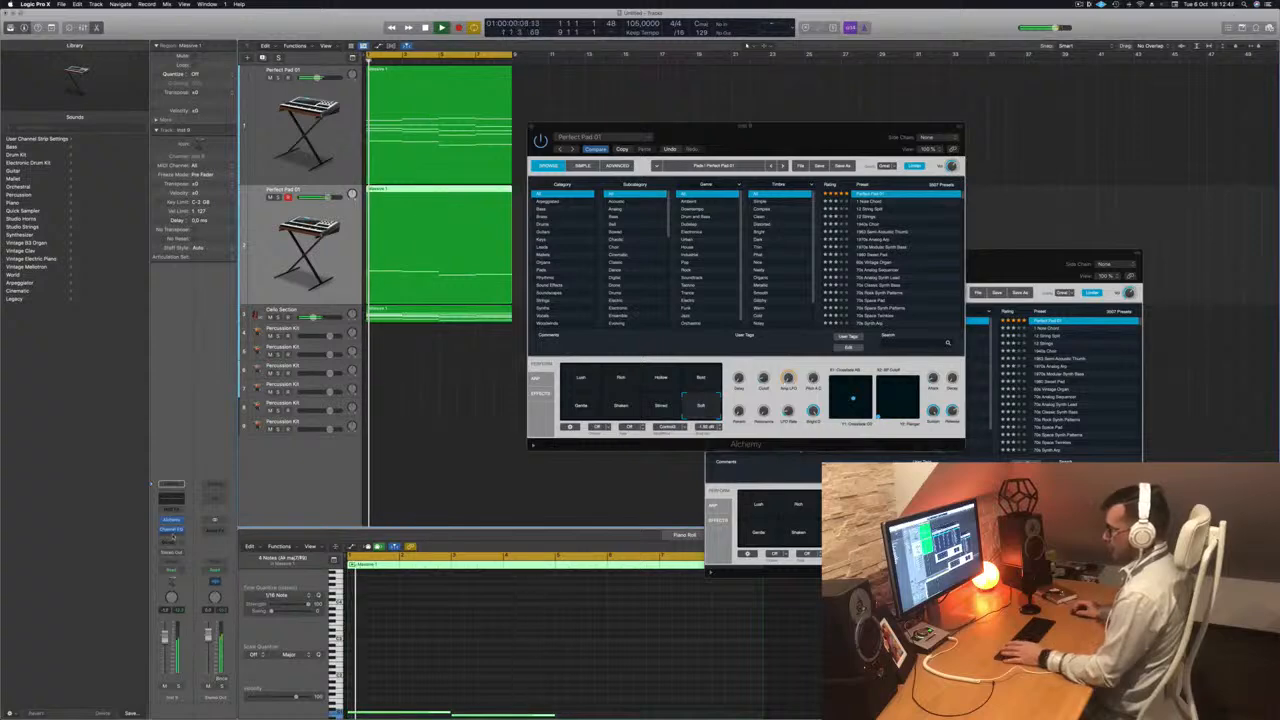
- Add a stereo Compressor to the duplicated pad track, then close the Compressor and that track's Alchemy window
{"action": "left_click", "coordinate": [173, 537]}
{"action": "mouse_move", "coordinate": [185, 572]}
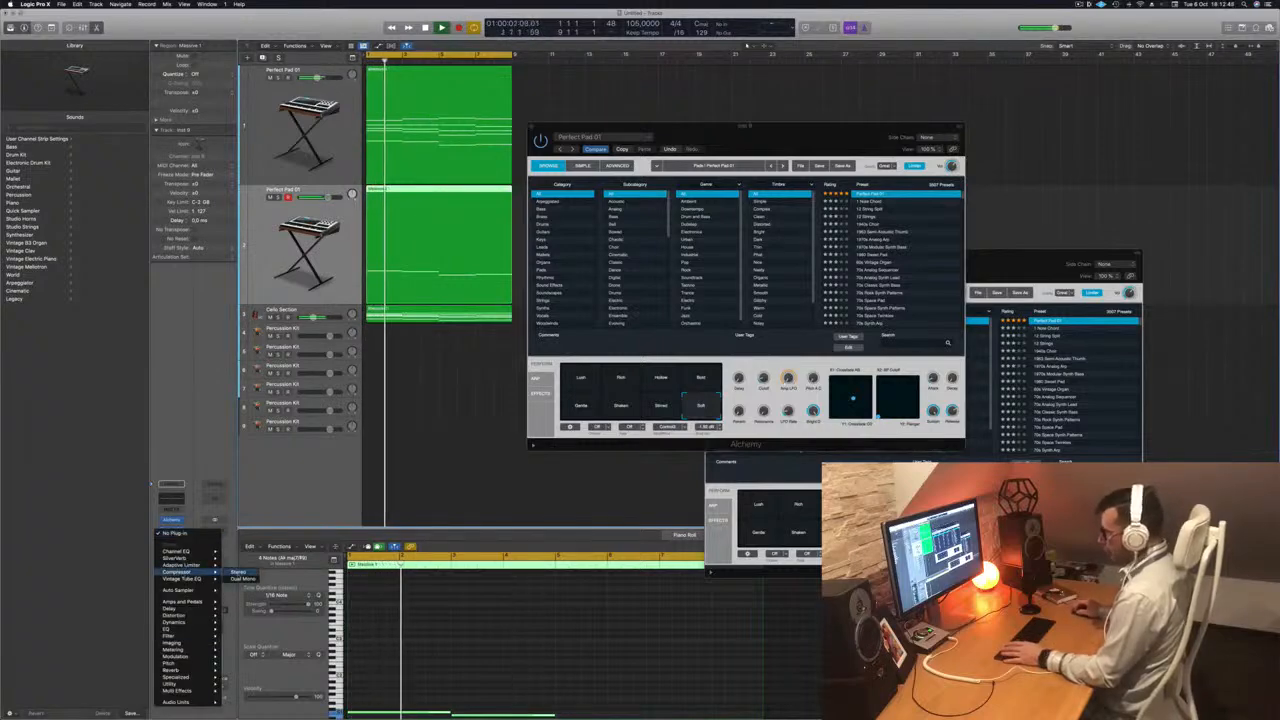
{"action": "left_click", "coordinate": [238, 572]}
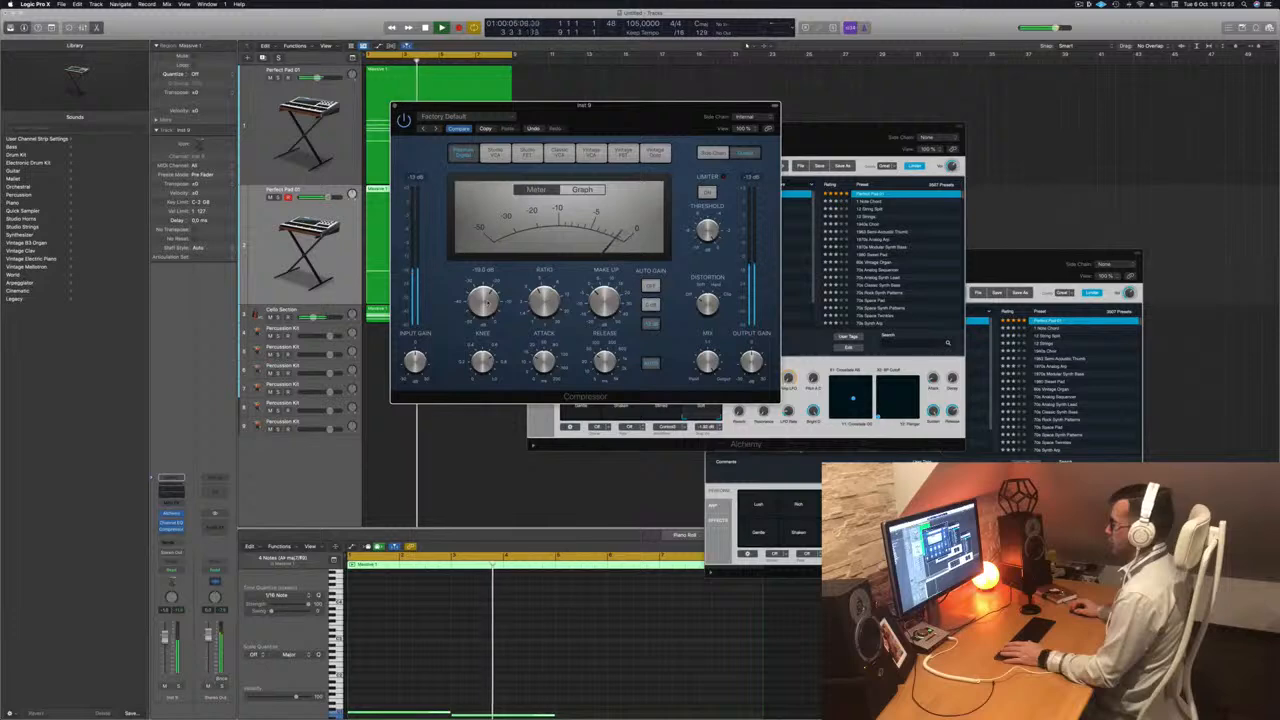
{"action": "left_click_drag", "start_coordinate": [605, 115], "coordinate": [619, 117]}
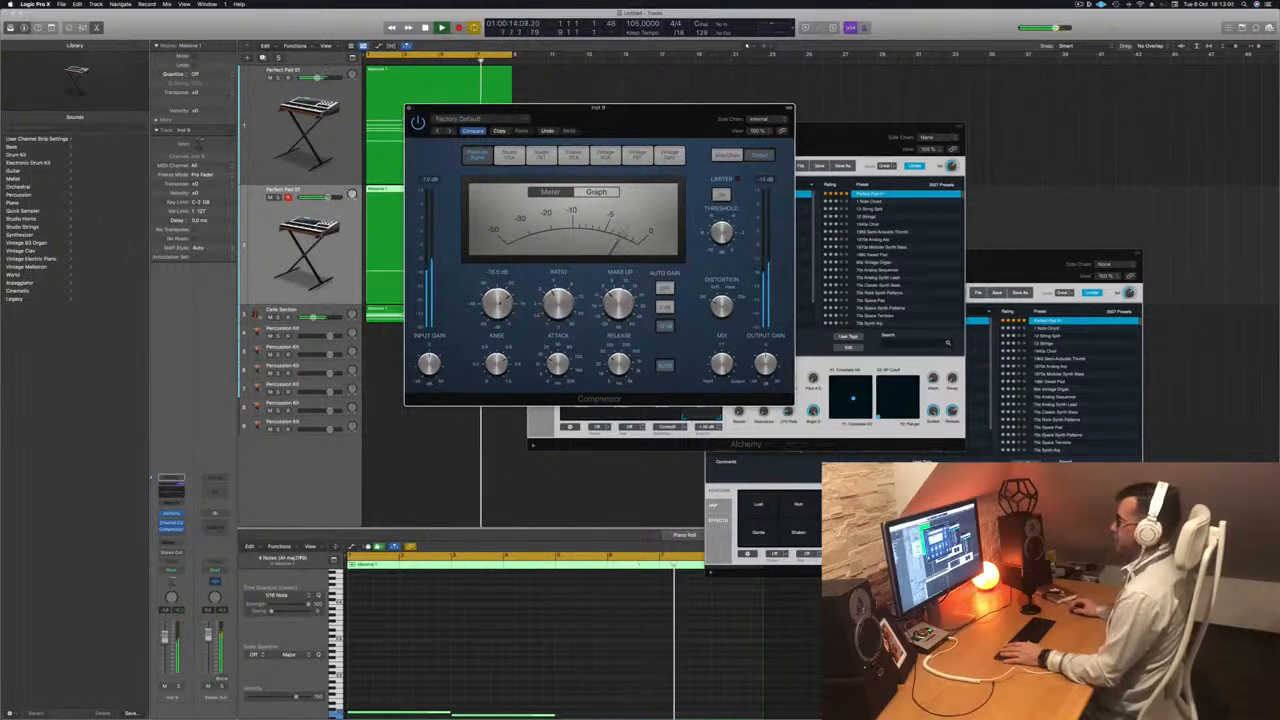
{"action": "left_click", "coordinate": [409, 108]}
{"action": "left_click_drag", "start_coordinate": [686, 131], "coordinate": [677, 134]}
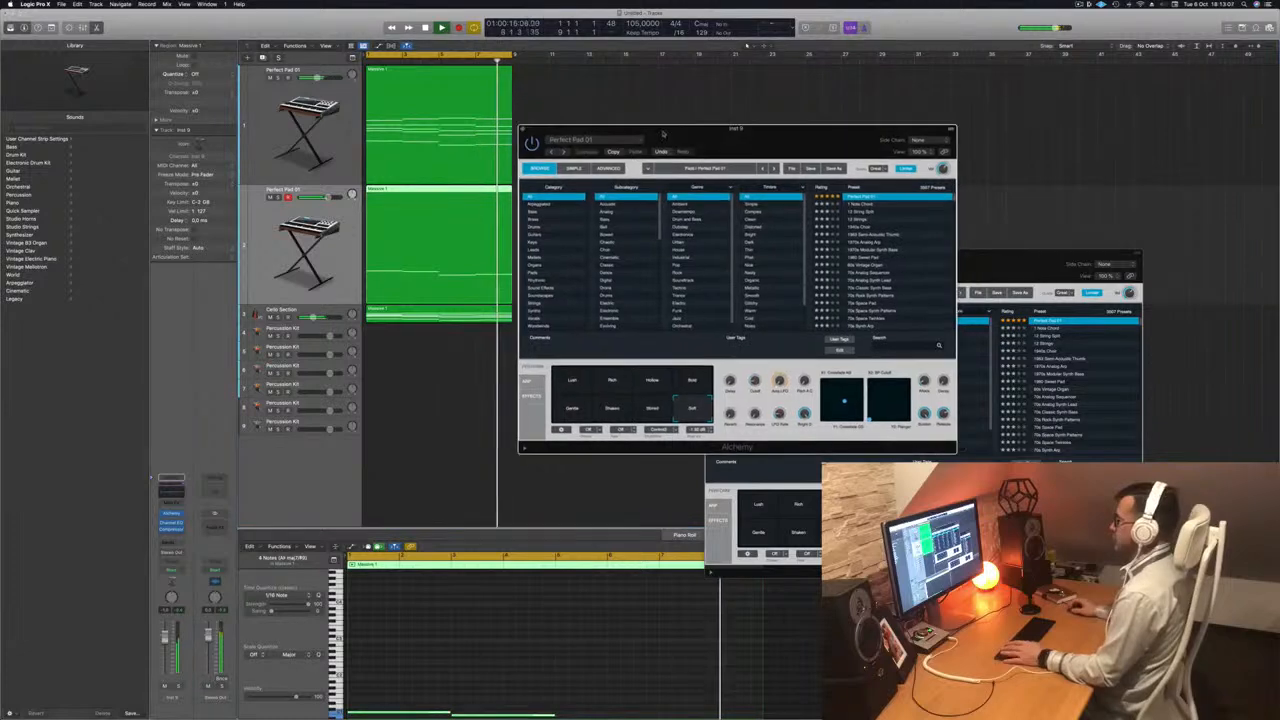
{"action": "left_click", "coordinate": [522, 129]}
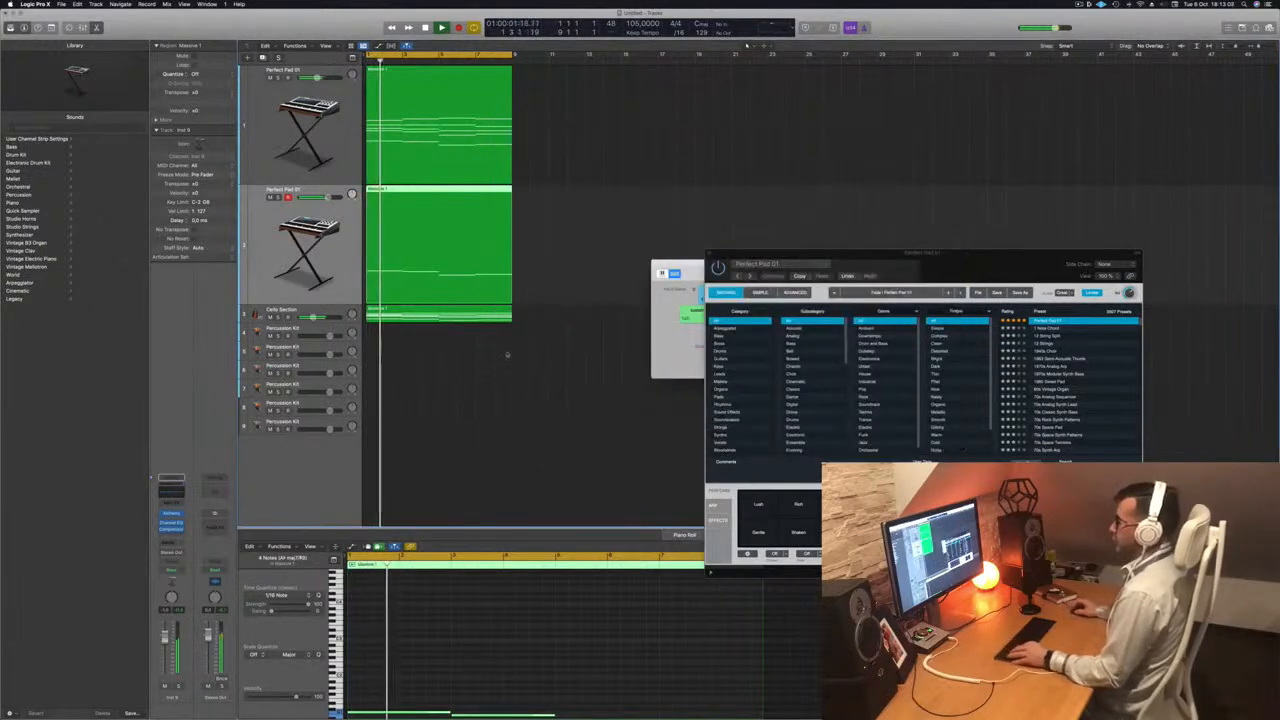
- Duplicate the original Perfect Pad 01 track and copy its chord region onto the new track
{"action": "scroll", "coordinate": [508, 355], "scroll_direction": "down", "scroll_amount": 5}
{"action": "key", "text": "Return"}
{"action": "left_click", "coordinate": [305, 105]}
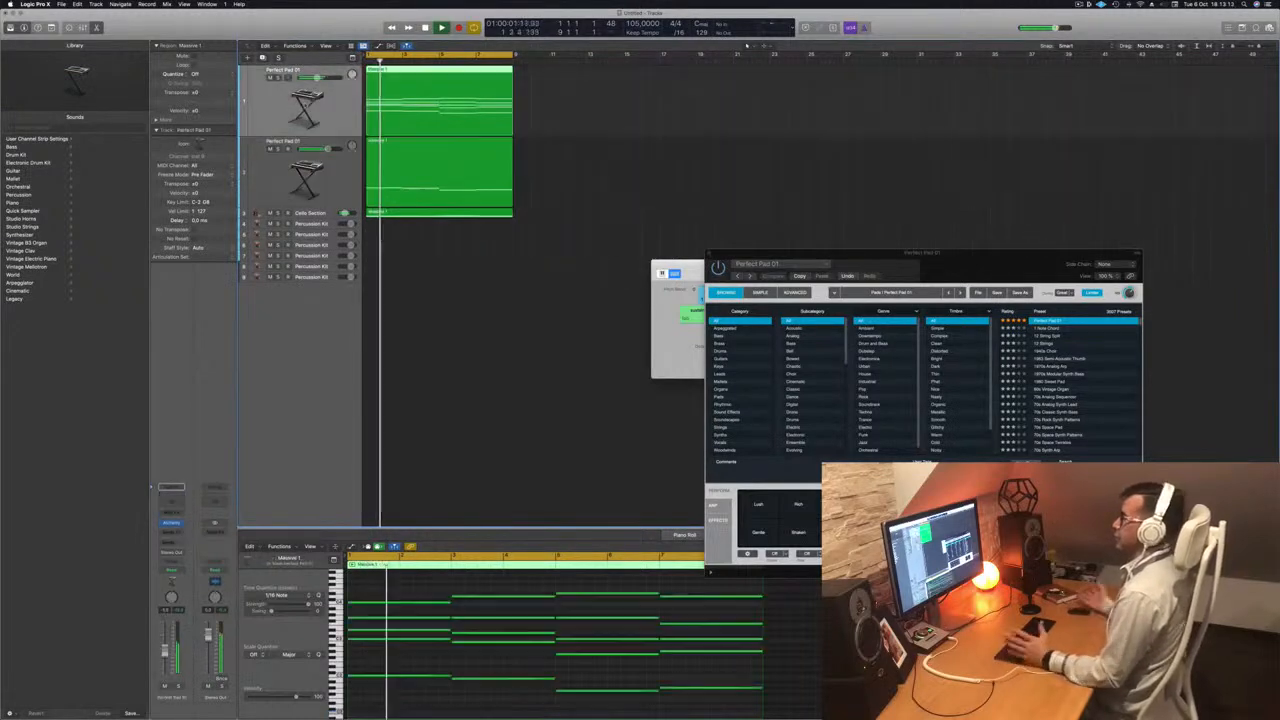
{"action": "key", "text": "space"}
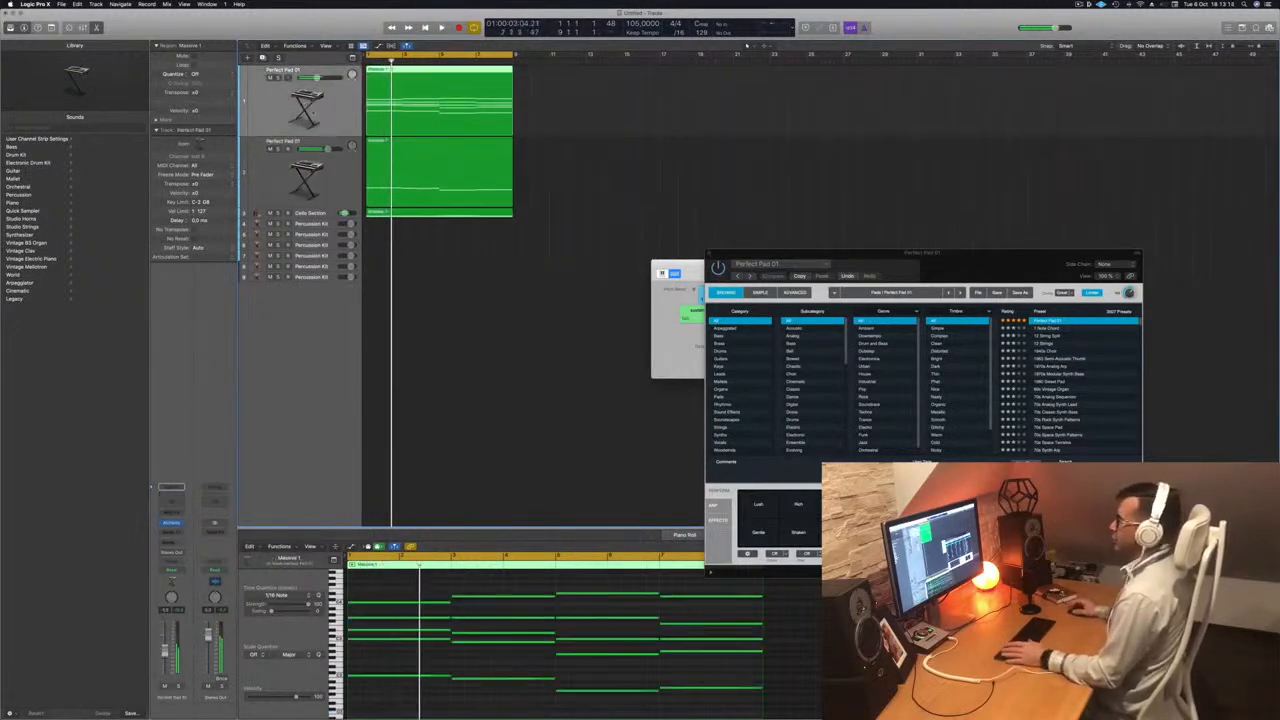
{"action": "key", "text": "super+d"}
{"action": "left_click_drag", "start_coordinate": [446, 92], "coordinate": [445, 165]}
{"action": "scroll", "coordinate": [466, 619], "scroll_direction": "down", "scroll_amount": 1}
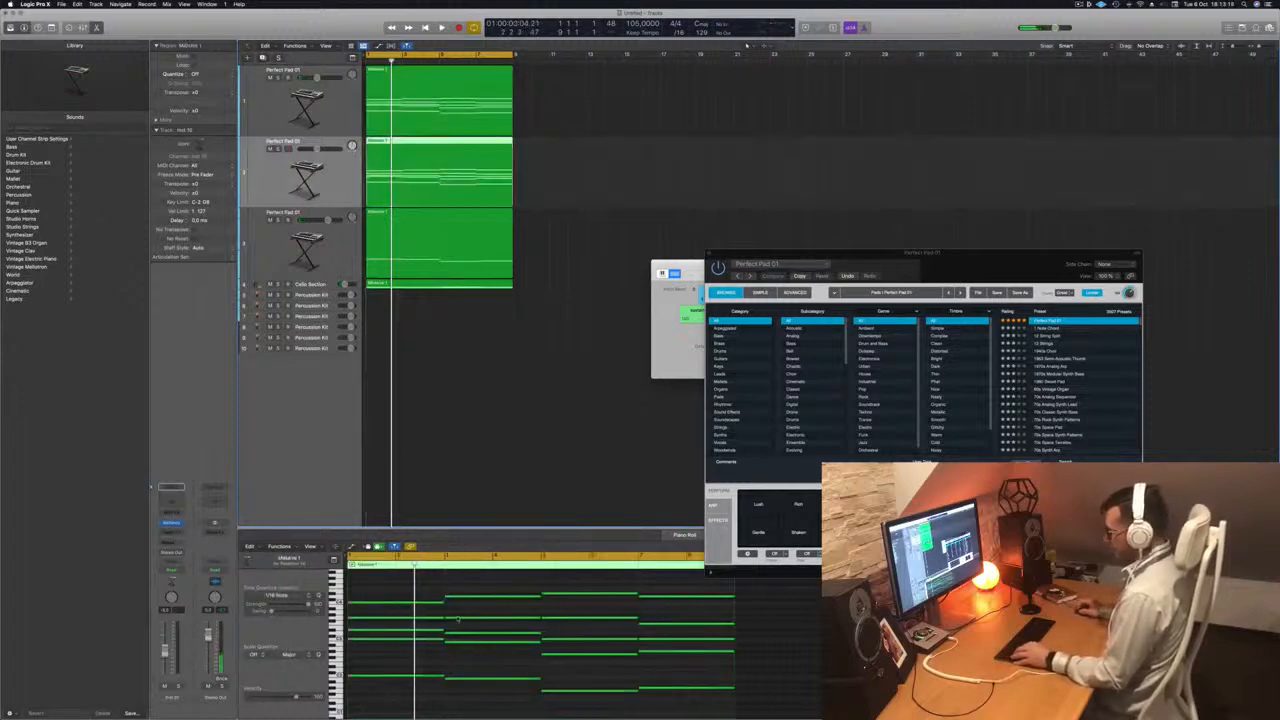
- Delete every note below the top line of the chords in the copied region and return the playhead to the start
{"action": "left_click_drag", "start_coordinate": [410, 612], "coordinate": [708, 692]}
{"action": "key", "text": "Delete"}
{"action": "key", "text": "Return"}
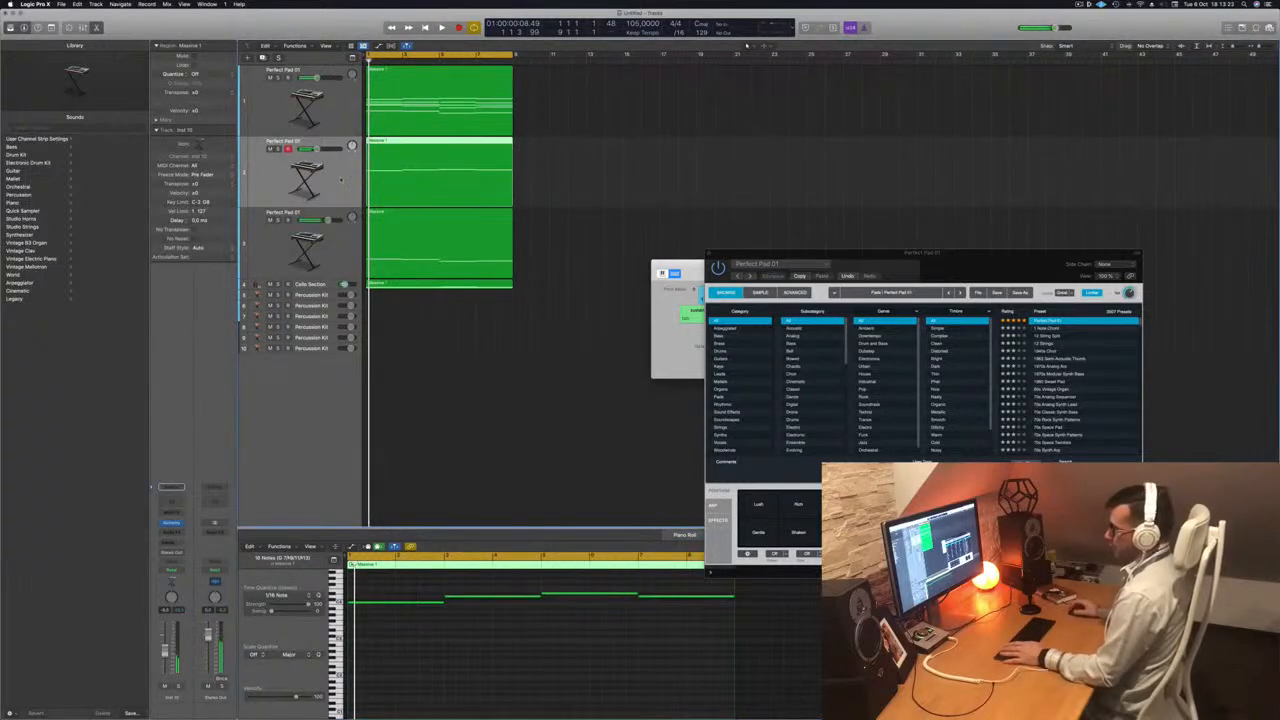
- Load the French Horn Solo patch from the orchestral brass sounds onto the new track and play the loop
{"action": "left_click", "coordinate": [15, 187]}
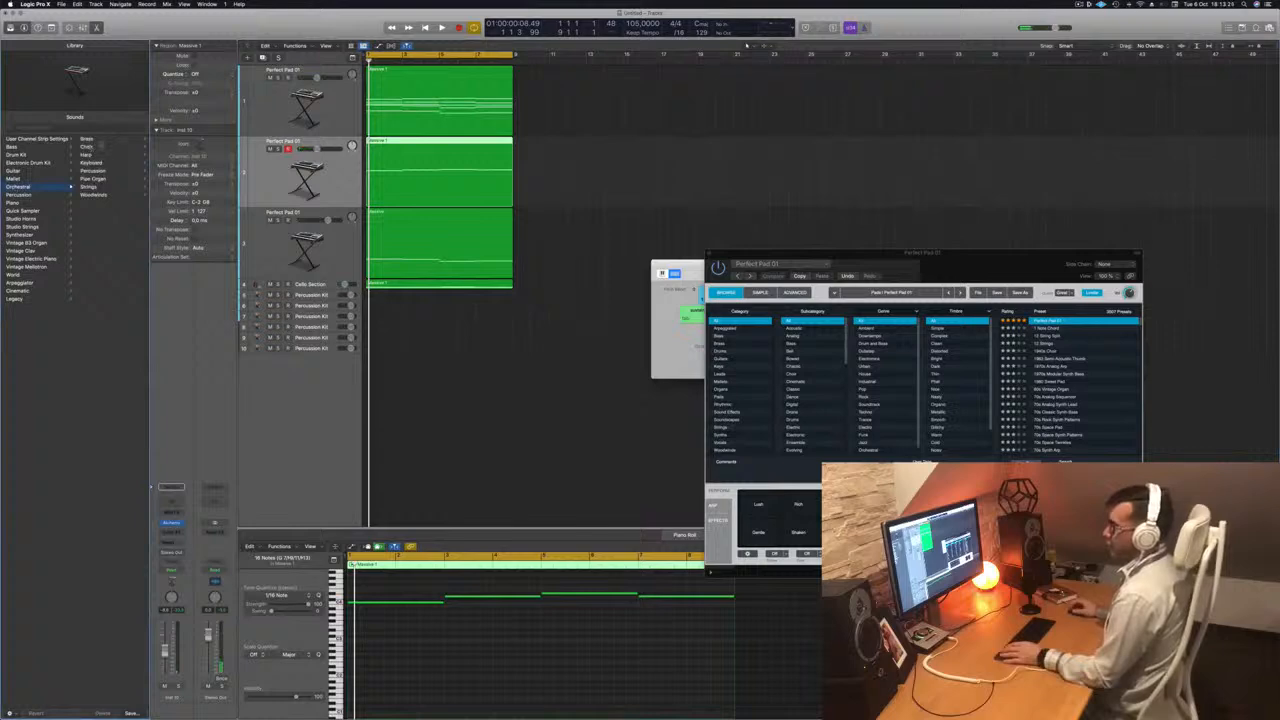
{"action": "left_click", "coordinate": [99, 138]}
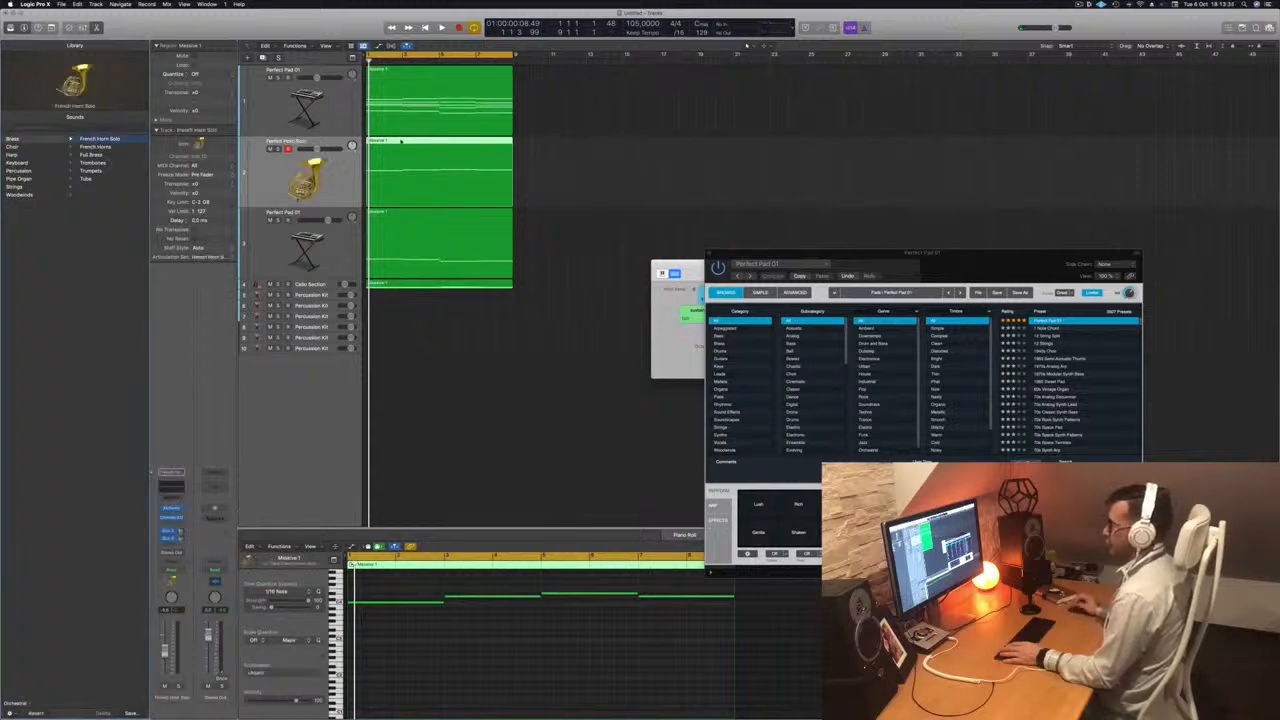
{"action": "key", "text": "space"}
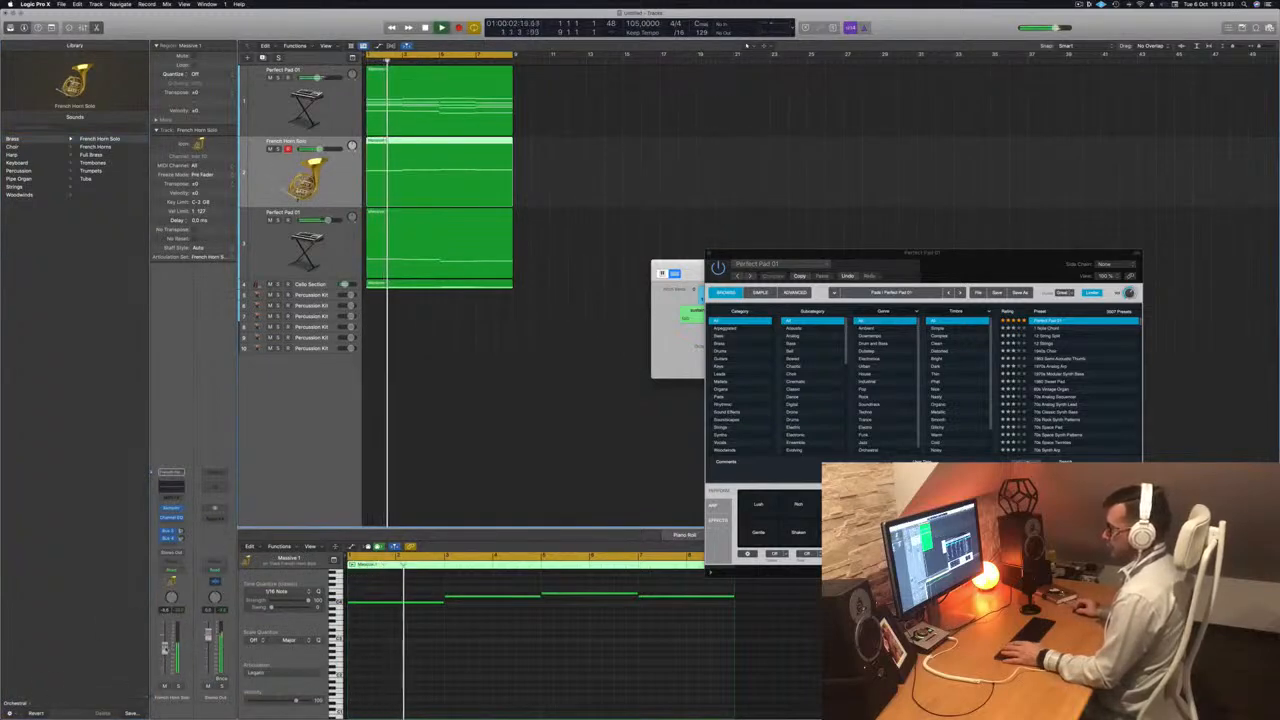
- Add a Bus 1 send to the French Horn Solo track and replay the loop from the start
{"action": "left_click", "coordinate": [169, 545]}
{"action": "mouse_move", "coordinate": [171, 555]}
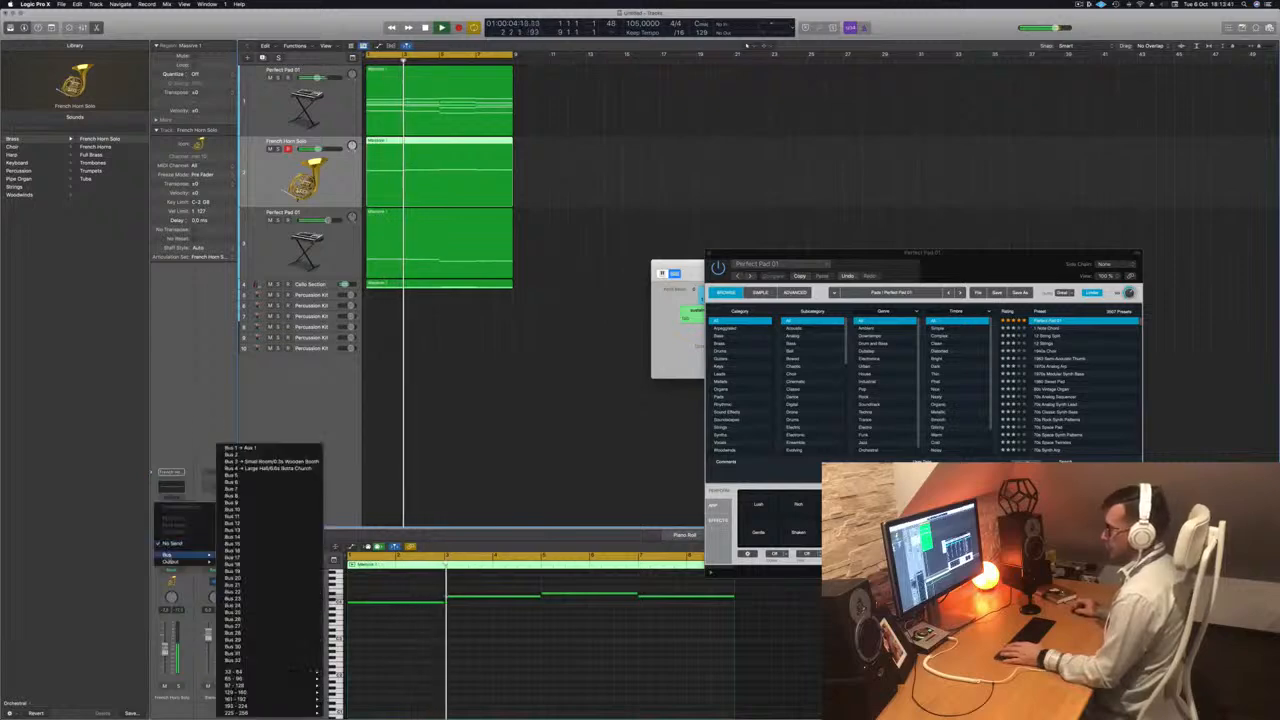
{"action": "left_click", "coordinate": [246, 448]}
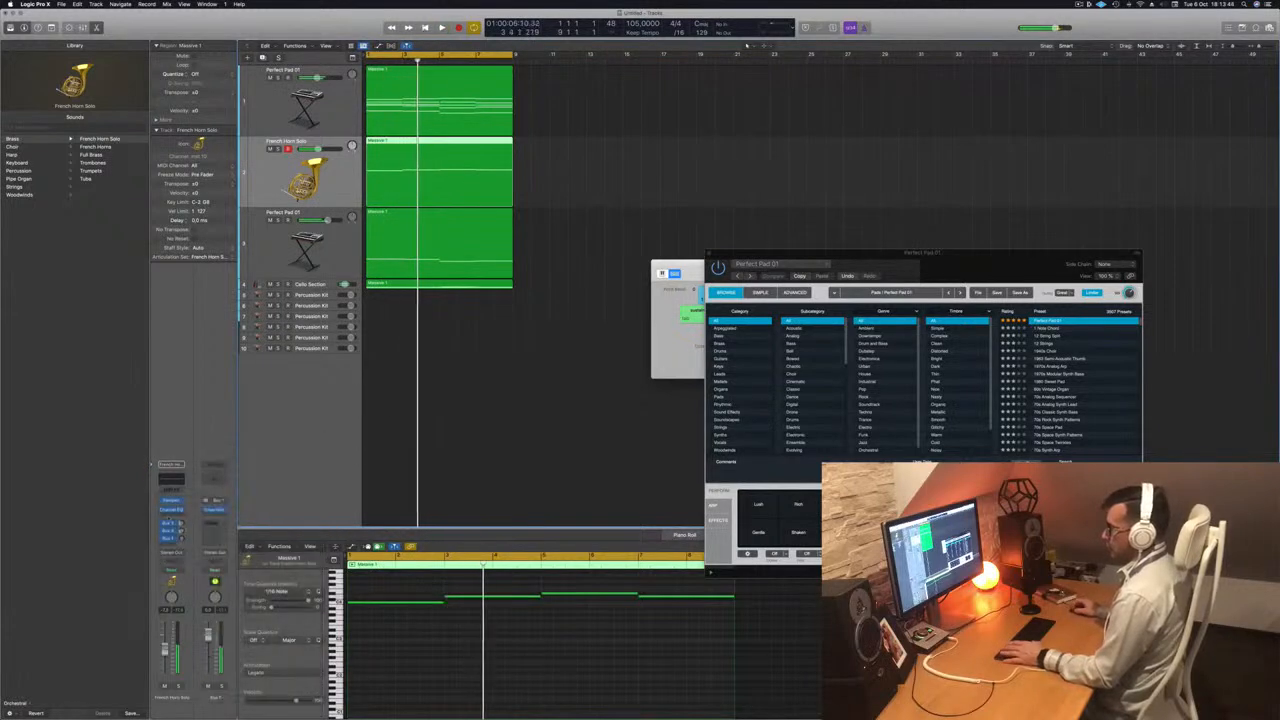
{"action": "key", "text": "Return"}
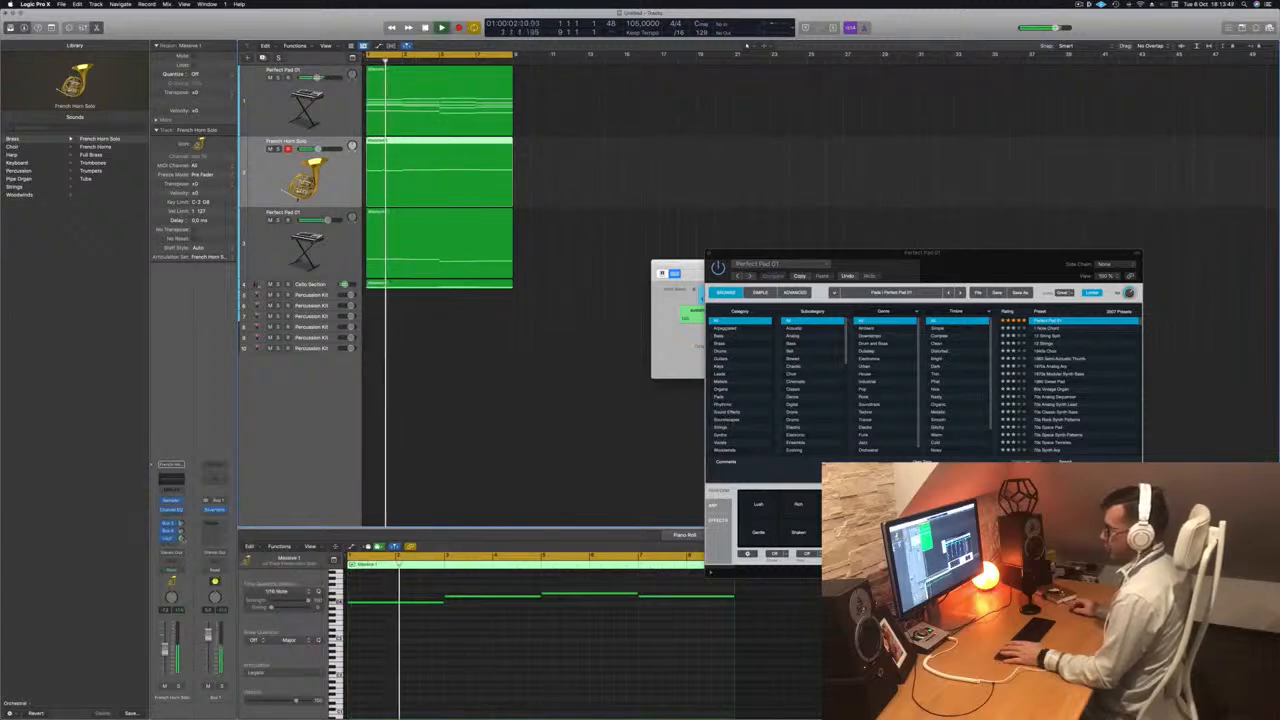
{"action": "key", "text": "Return"}
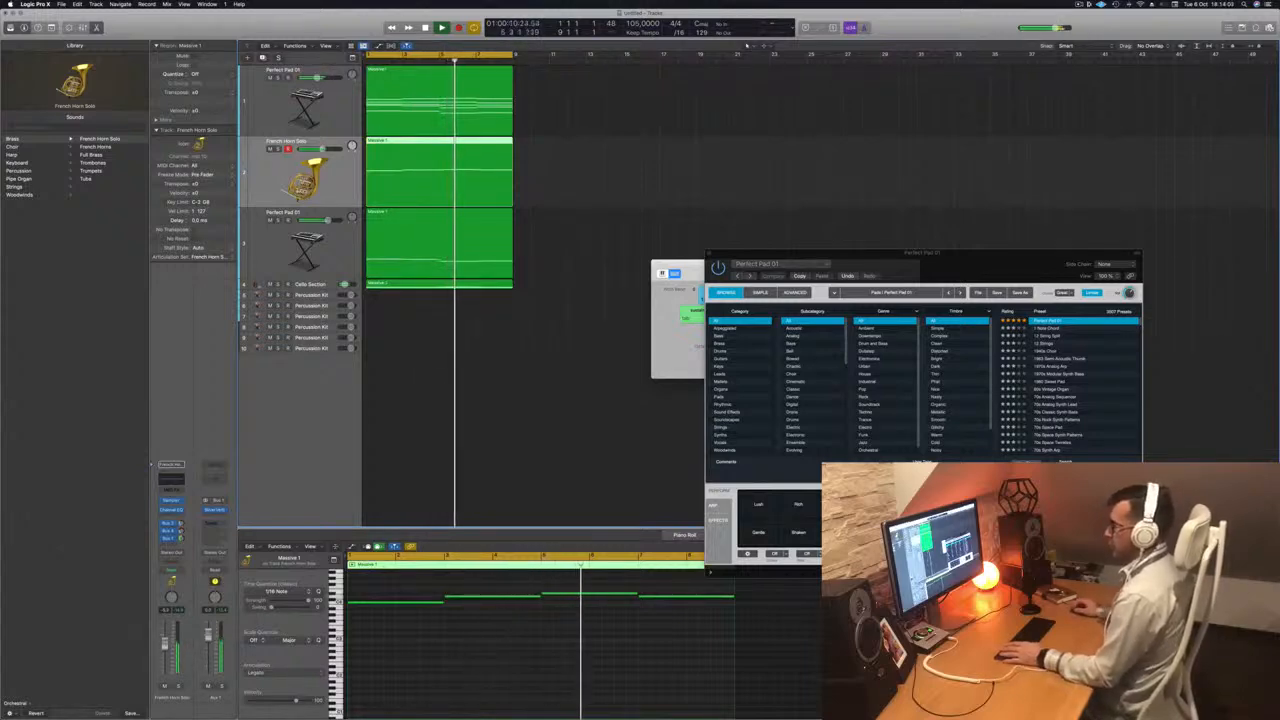
- Repeat the regions on all four tracks once after the originals and extend the cycle range to bar 17
{"action": "scroll", "coordinate": [457, 411], "scroll_direction": "down", "scroll_amount": 3}
{"action": "scroll", "coordinate": [457, 411], "scroll_direction": "down", "scroll_amount": 1}
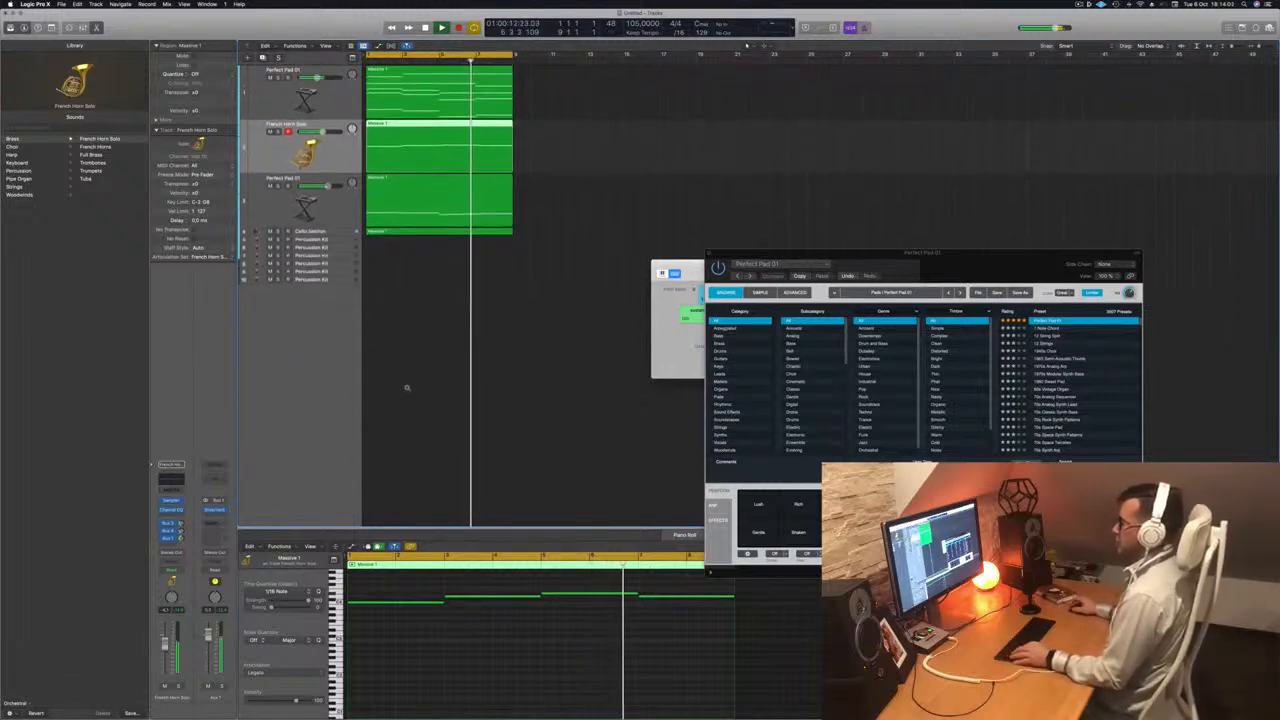
{"action": "scroll", "coordinate": [545, 217], "scroll_direction": "up", "scroll_amount": 3}
{"action": "scroll", "coordinate": [552, 216], "scroll_direction": "up", "scroll_amount": 3}
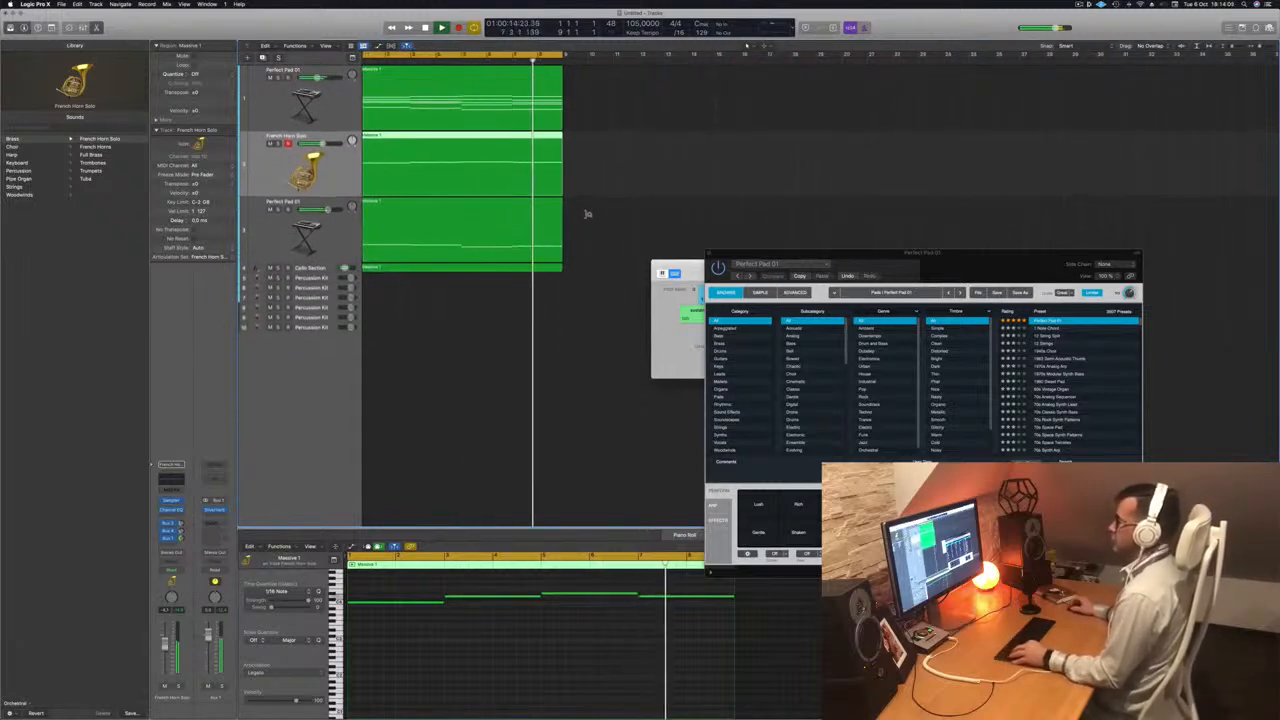
{"action": "scroll", "coordinate": [601, 184], "scroll_direction": "down", "scroll_amount": 2}
{"action": "left_click", "coordinate": [601, 184]}
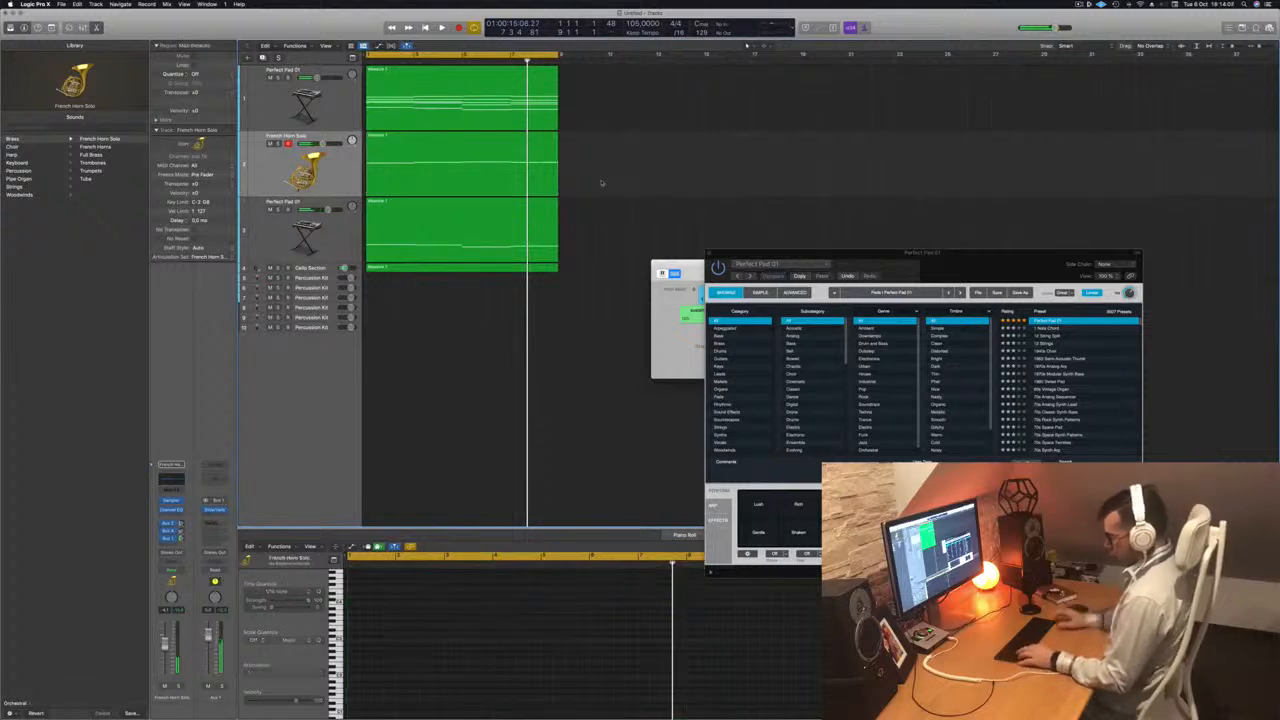
{"action": "key", "text": "super+r"}
{"action": "key", "text": "space"}
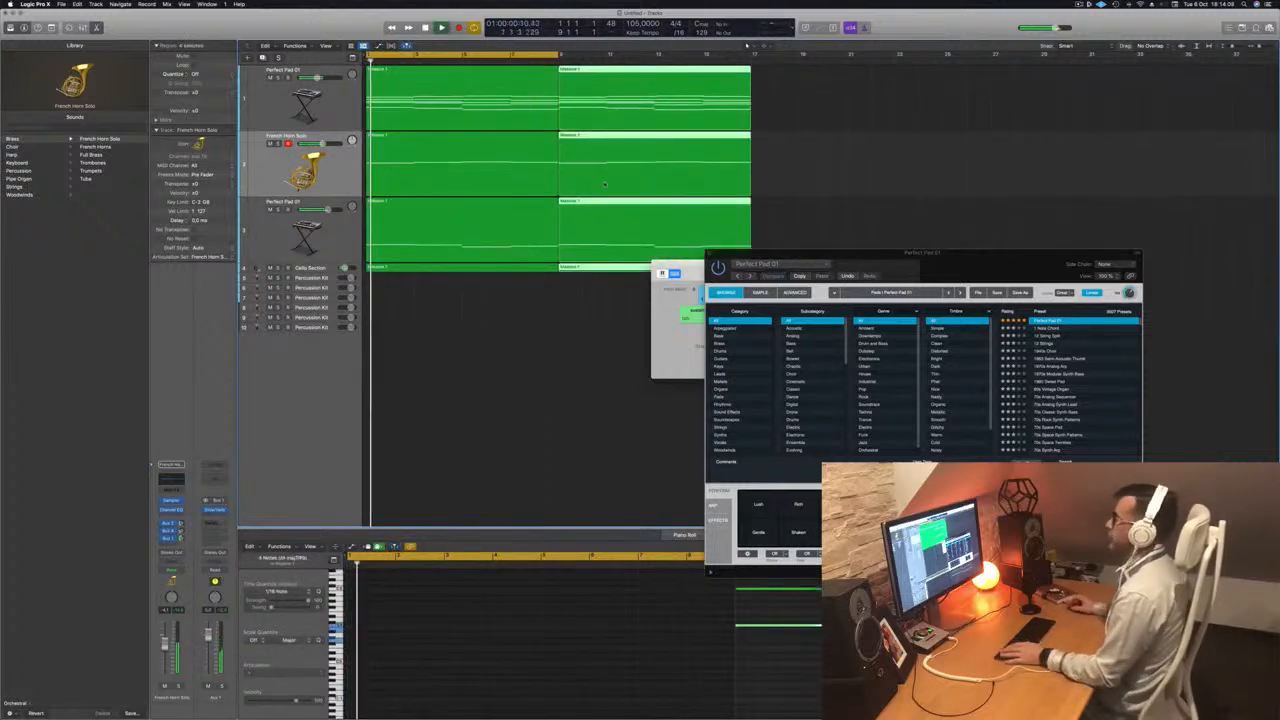
{"action": "left_click_drag", "start_coordinate": [559, 54], "coordinate": [751, 54]}
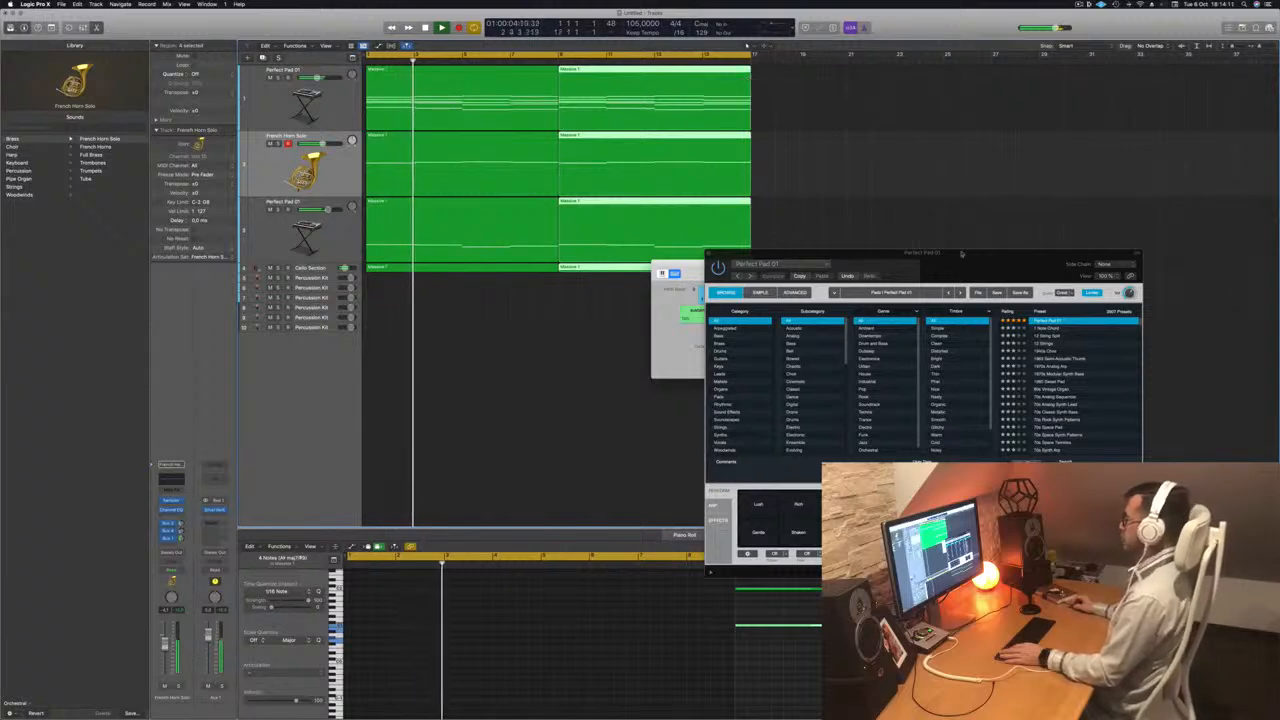
- Move the remaining Alchemy window clear of the regions and close the Musical Typing keyboard
{"action": "left_click_drag", "start_coordinate": [961, 253], "coordinate": [1061, 217]}
{"action": "left_click_drag", "start_coordinate": [698, 277], "coordinate": [544, 307]}
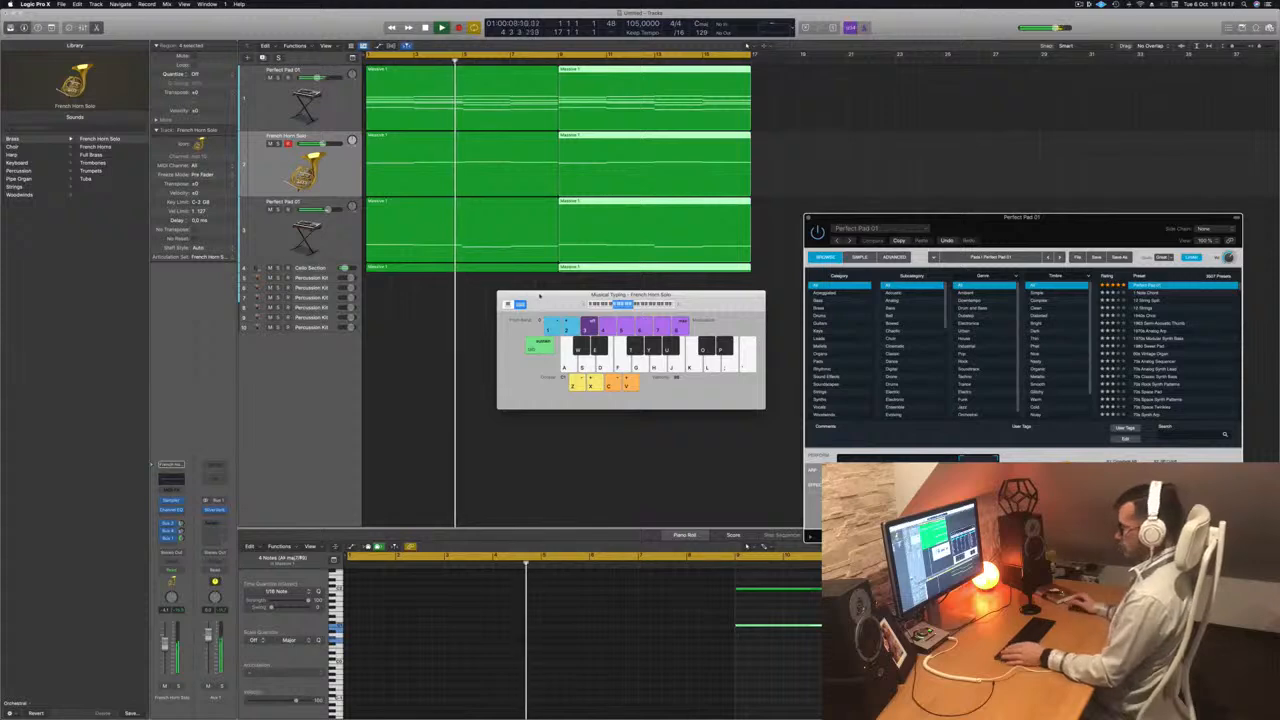
{"action": "key", "text": "super+k"}
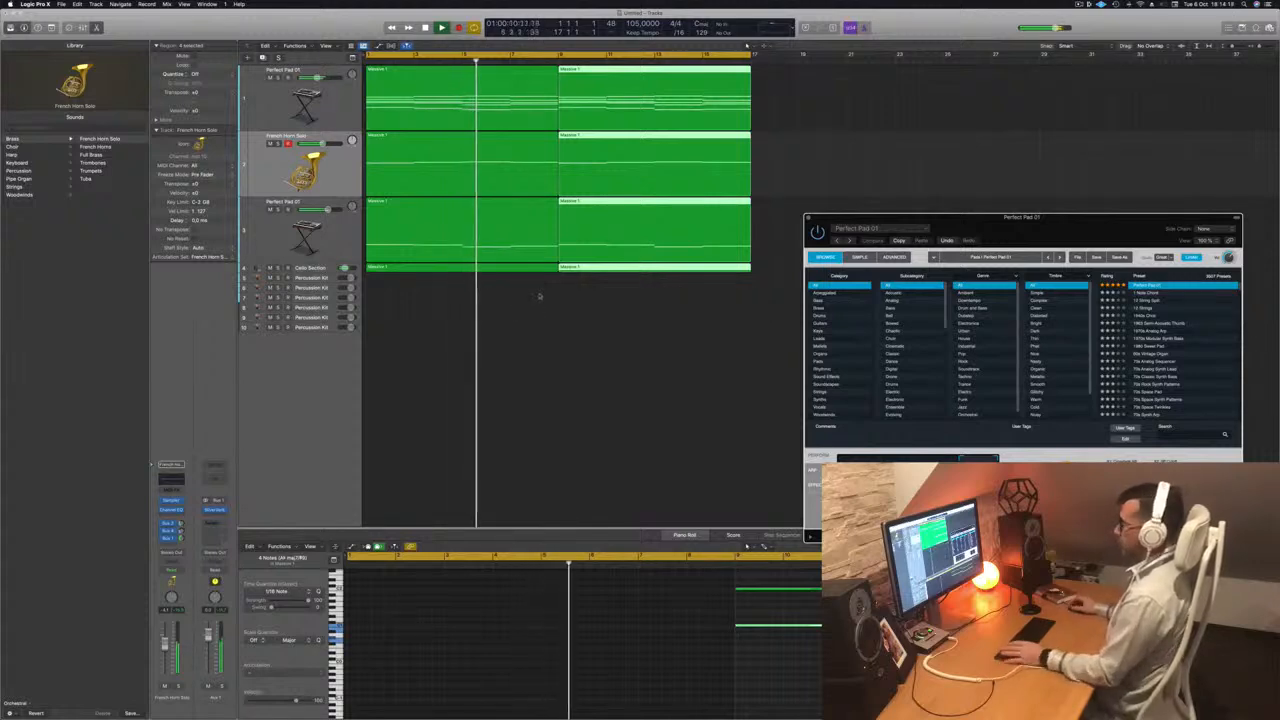
- Enlarge the first Percussion Kit track, return the playhead to the start and open the track's Sampler instrument
{"action": "left_click", "coordinate": [310, 278]}
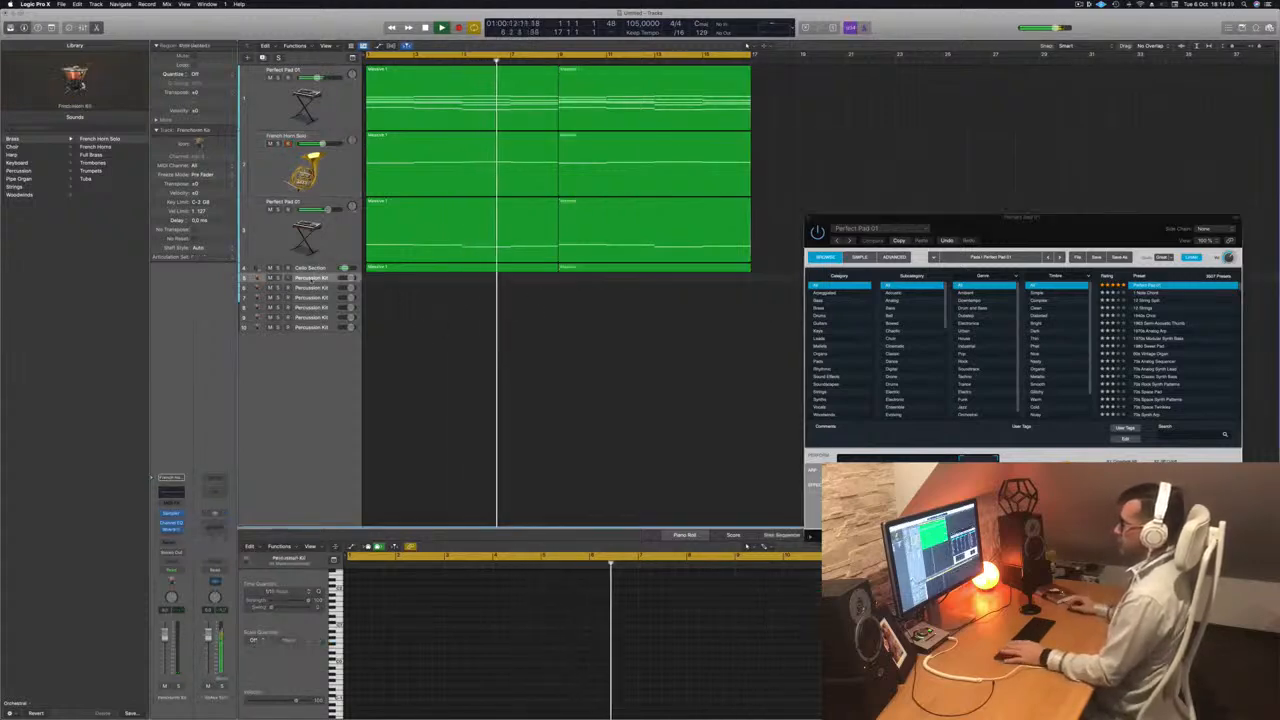
{"action": "left_click_drag", "start_coordinate": [313, 283], "coordinate": [314, 345]}
{"action": "key", "text": "Return"}
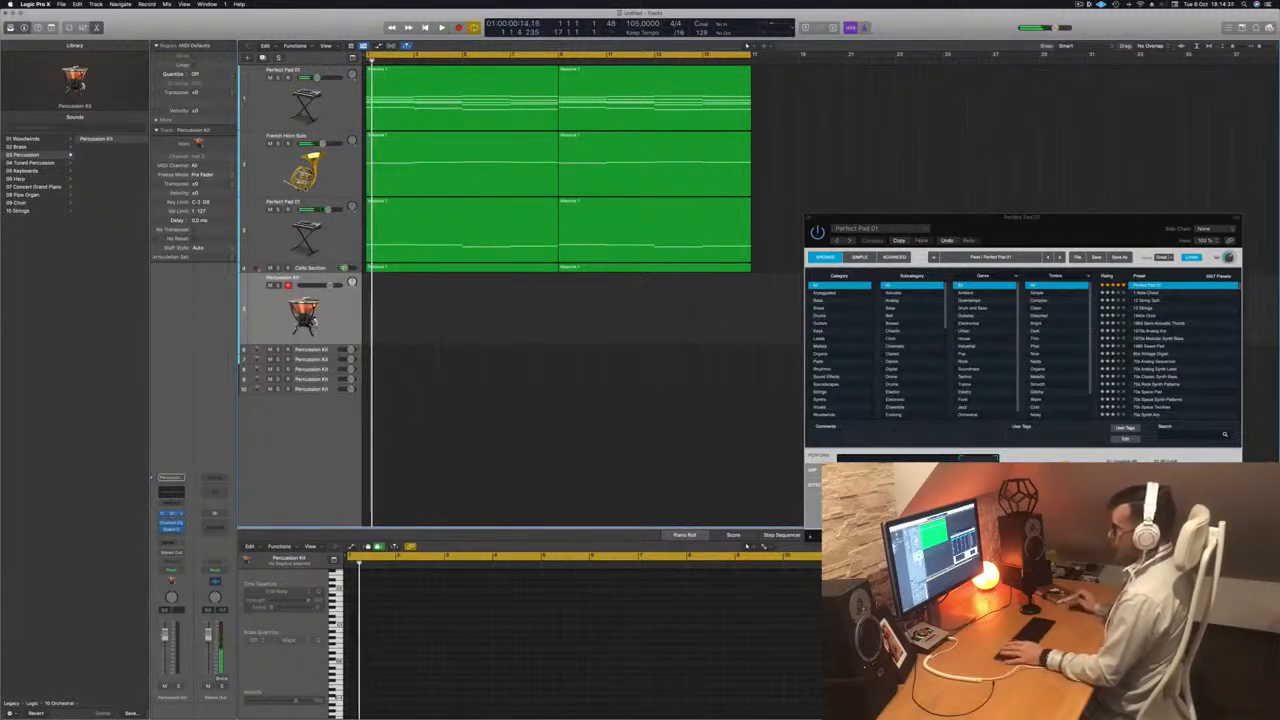
{"action": "left_click", "coordinate": [171, 513]}
{"action": "left_click_drag", "start_coordinate": [575, 115], "coordinate": [788, 115]}
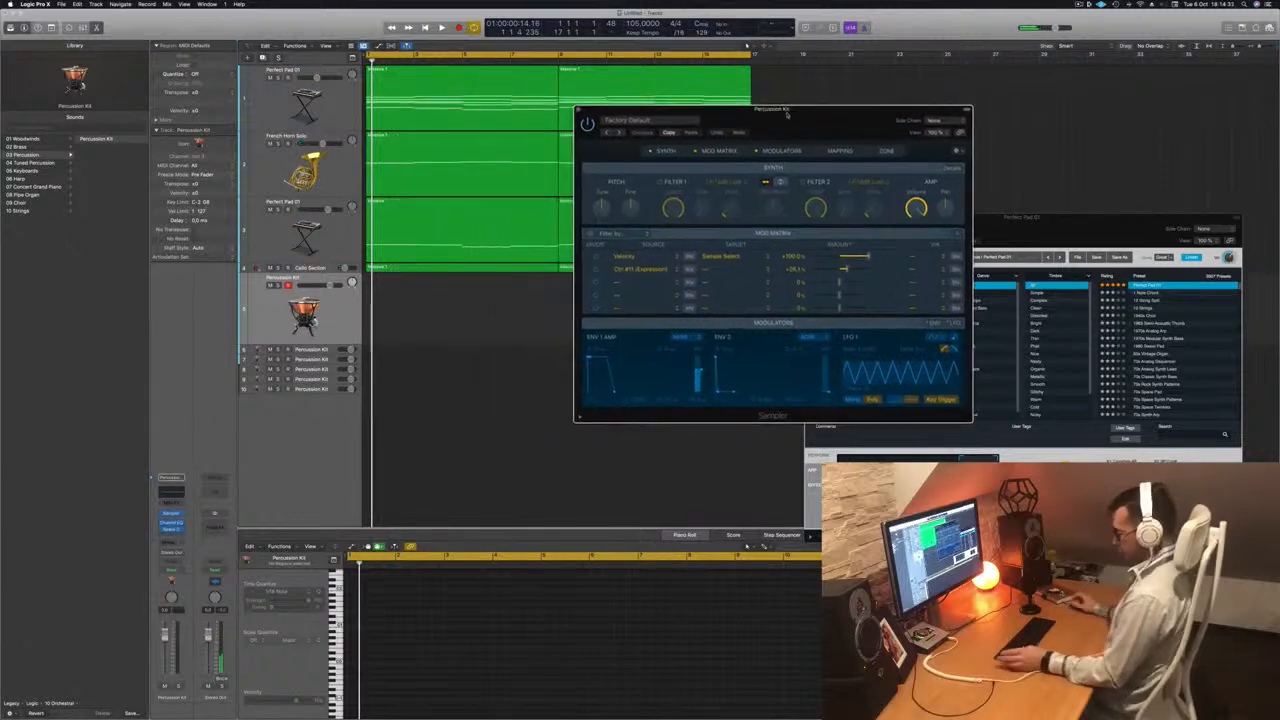
- Bring up the Musical Typing keyboard and audition the two lowest white keys of the Percussion Kit
{"action": "key", "text": "a"}
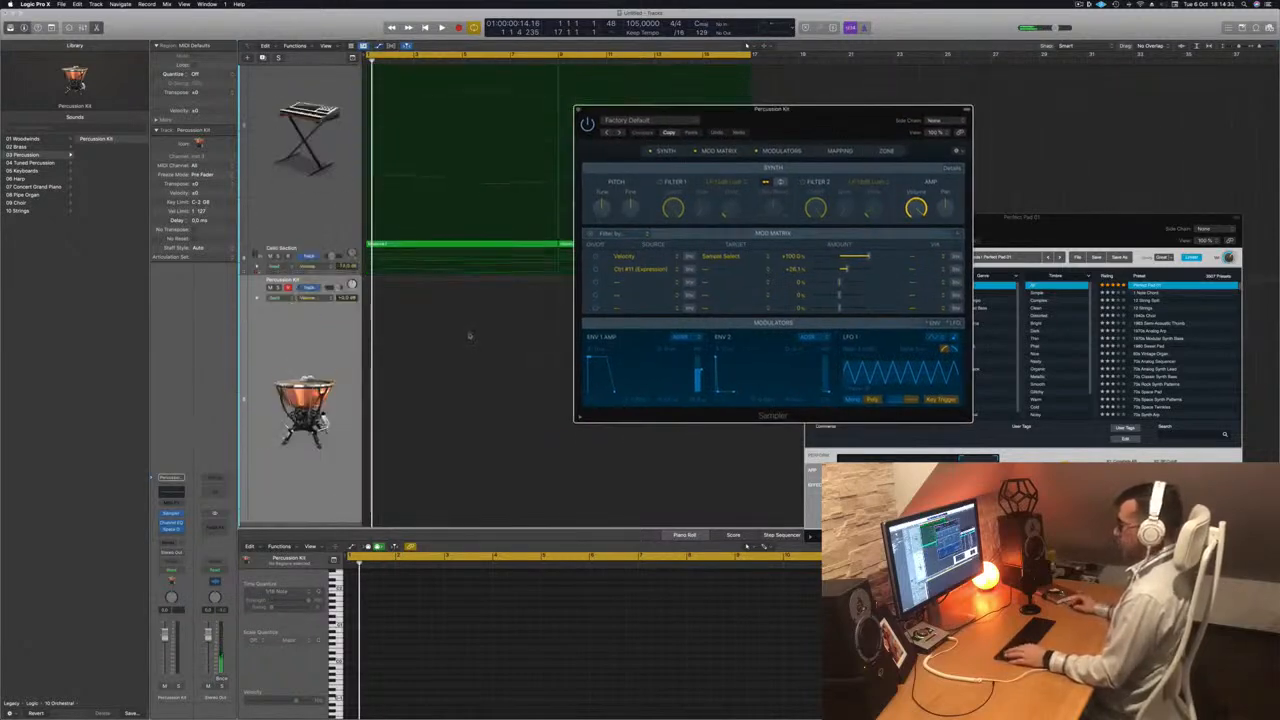
{"action": "key", "text": "a"}
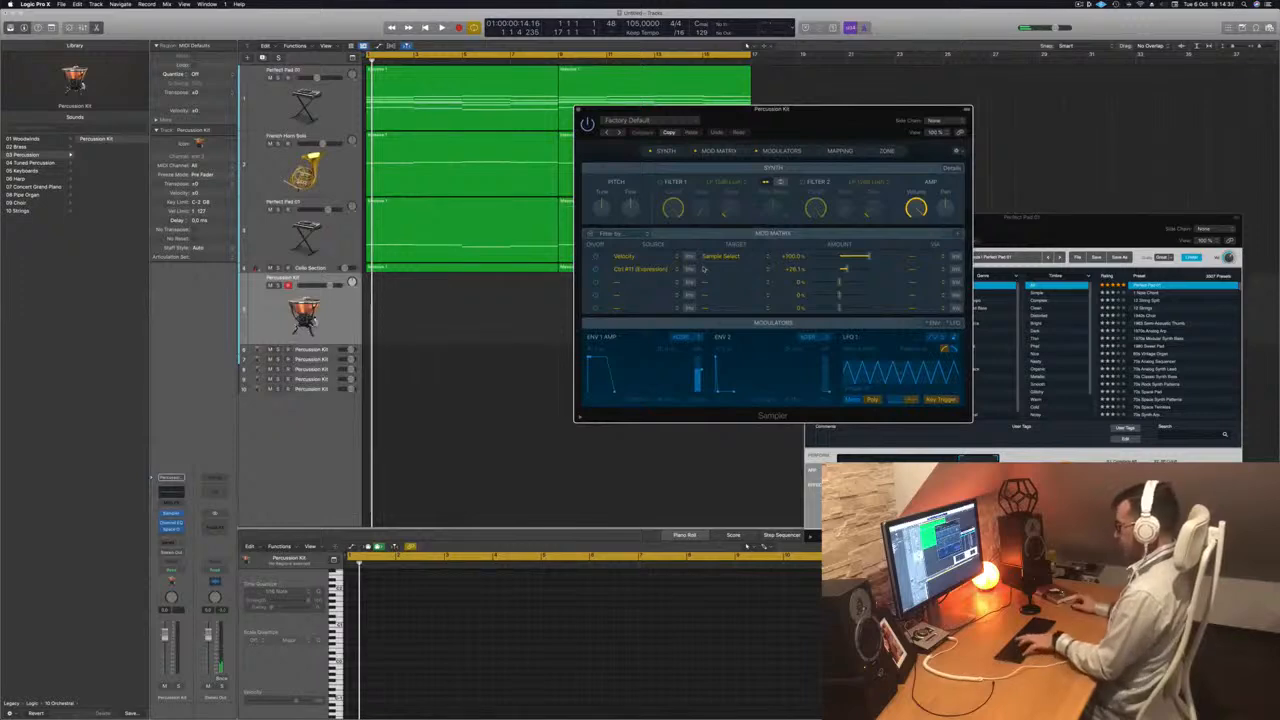
{"action": "key", "text": "super+k"}
{"action": "left_click_drag", "start_coordinate": [557, 308], "coordinate": [538, 360]}
{"action": "key", "text": "a"}
{"action": "key", "text": "a"}
{"action": "key", "text": "s"}
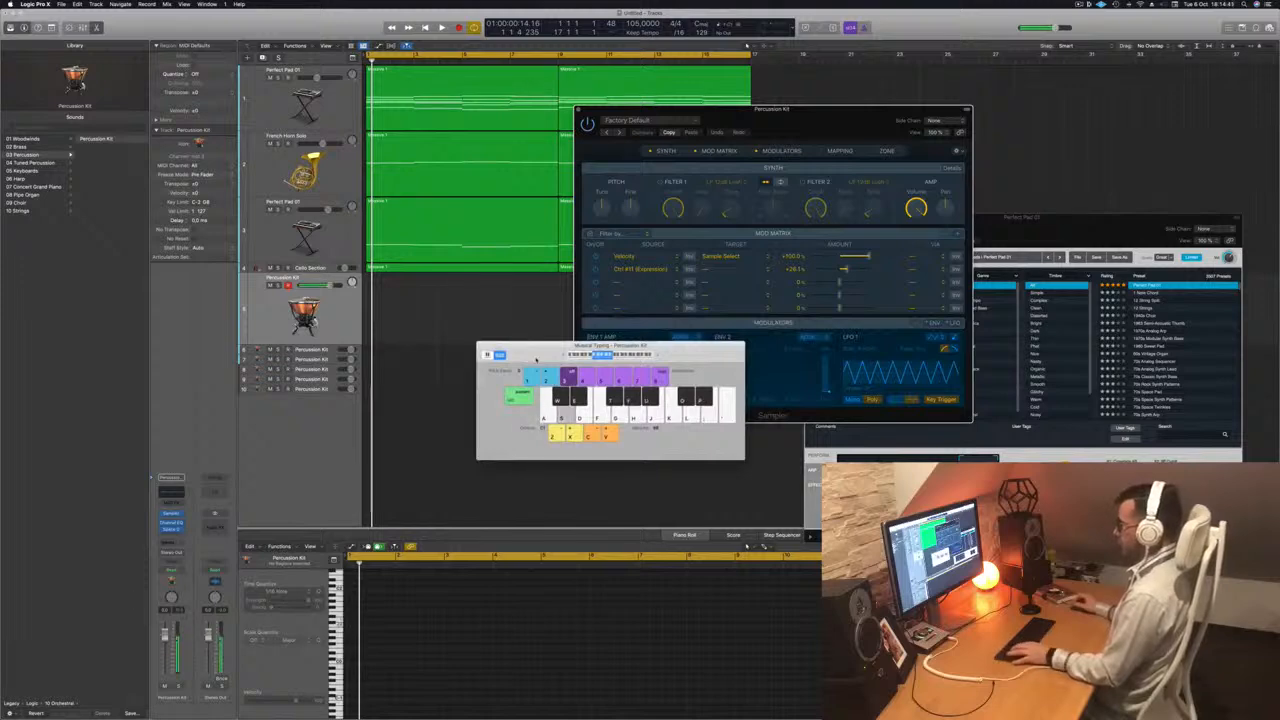
{"action": "key", "text": "a"}
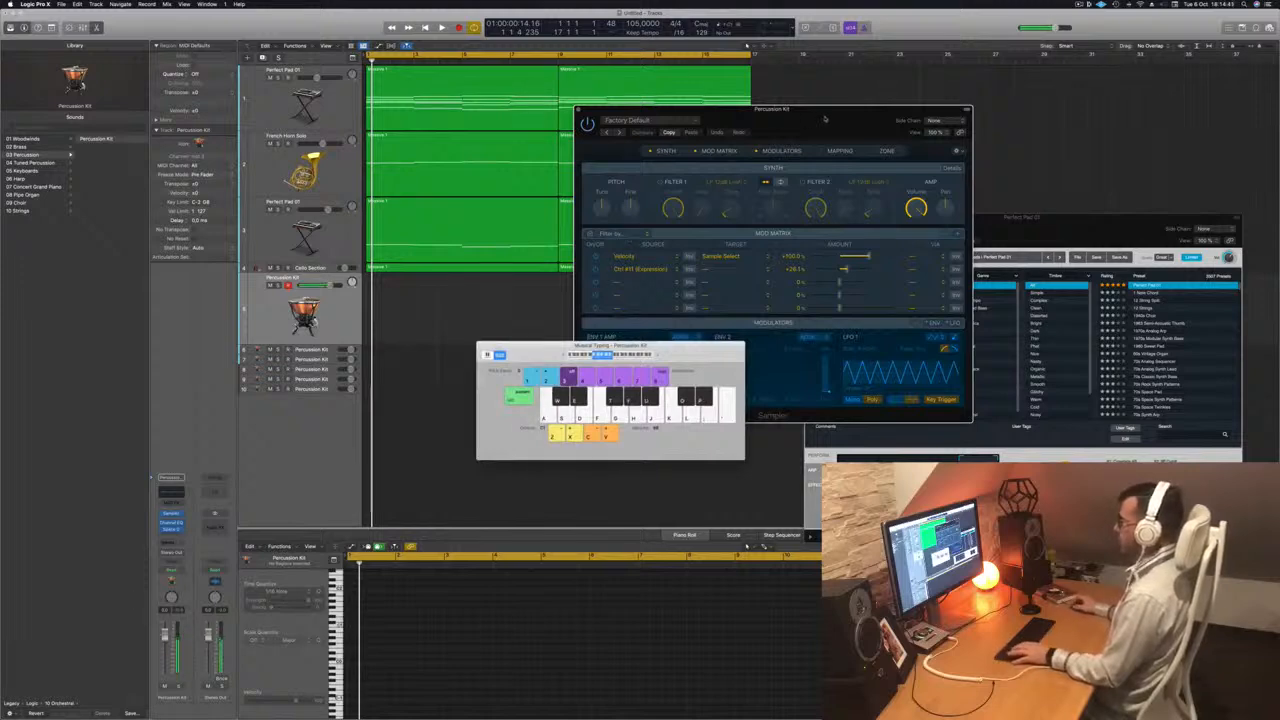
- Examine the Sampler's Mapping section, auditioning zones and reading through the list of percussion groups
{"action": "left_click_drag", "start_coordinate": [825, 119], "coordinate": [793, 113]}
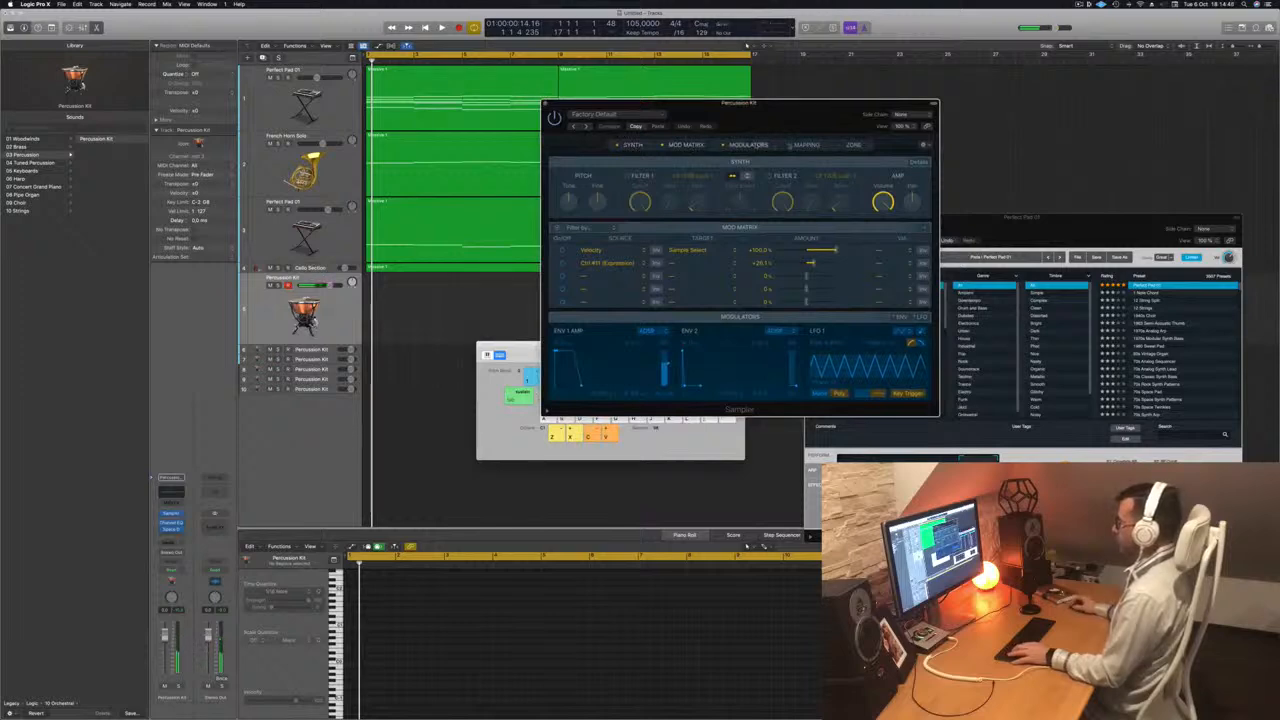
{"action": "left_click", "coordinate": [806, 145]}
{"action": "left_click", "coordinate": [730, 376]}
{"action": "scroll", "coordinate": [722, 357], "scroll_direction": "up", "scroll_amount": 1}
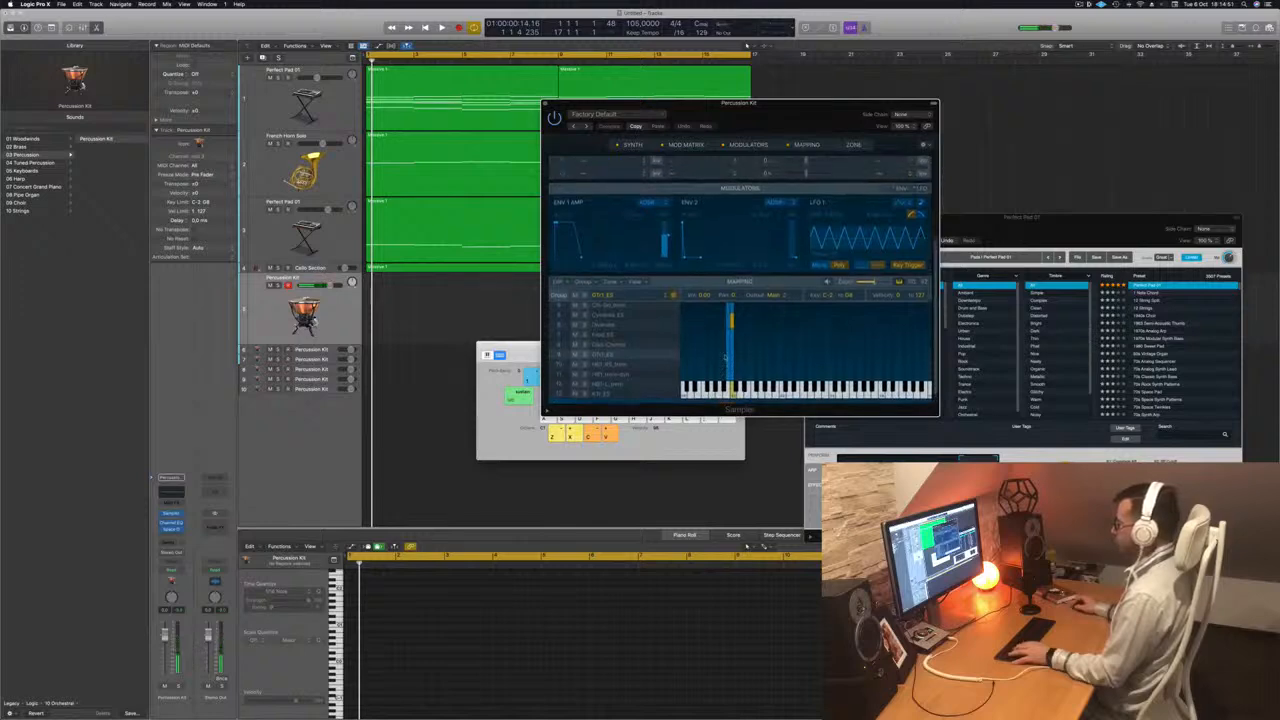
{"action": "left_click", "coordinate": [738, 357]}
{"action": "scroll", "coordinate": [633, 356], "scroll_direction": "down", "scroll_amount": 4}
{"action": "scroll", "coordinate": [633, 355], "scroll_direction": "down", "scroll_amount": 8}
{"action": "scroll", "coordinate": [633, 355], "scroll_direction": "down", "scroll_amount": 5}
{"action": "scroll", "coordinate": [633, 355], "scroll_direction": "up", "scroll_amount": 15}
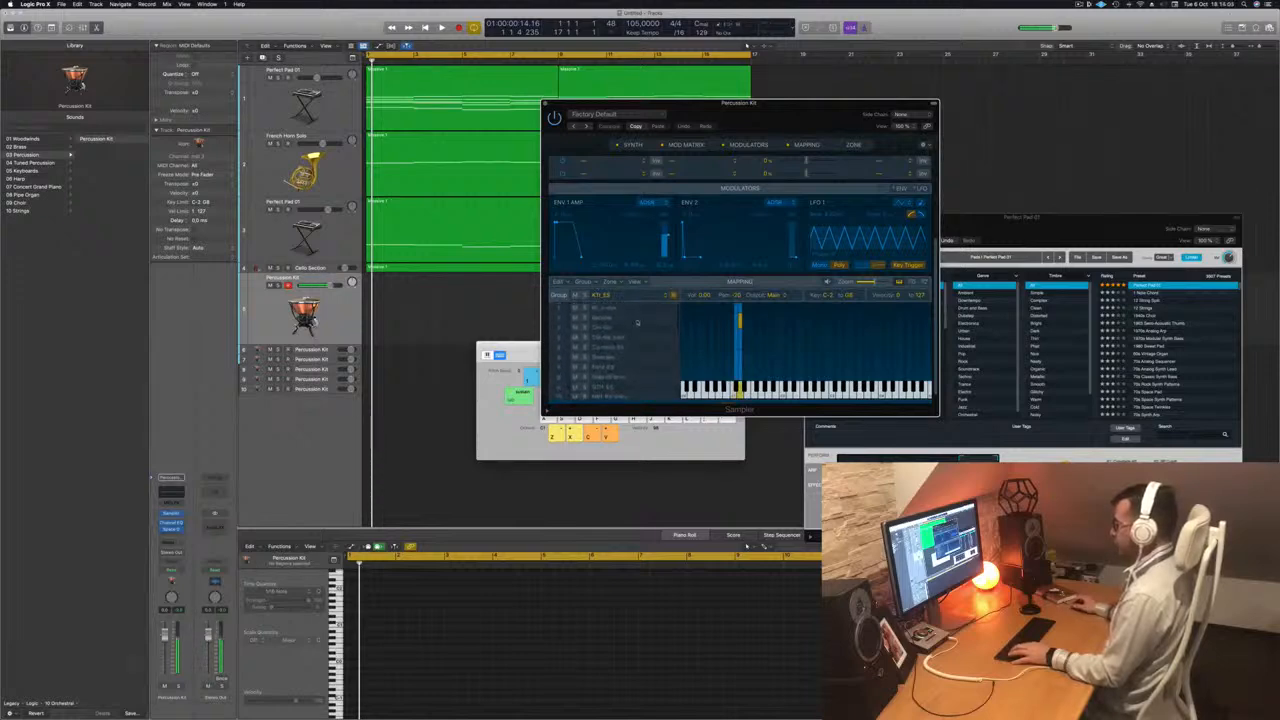
- Audition more Percussion Kit sounds across the Musical Typing keys, following the highlighted groups and zones in the Sampler's Mapping section
{"action": "key", "text": "d"}
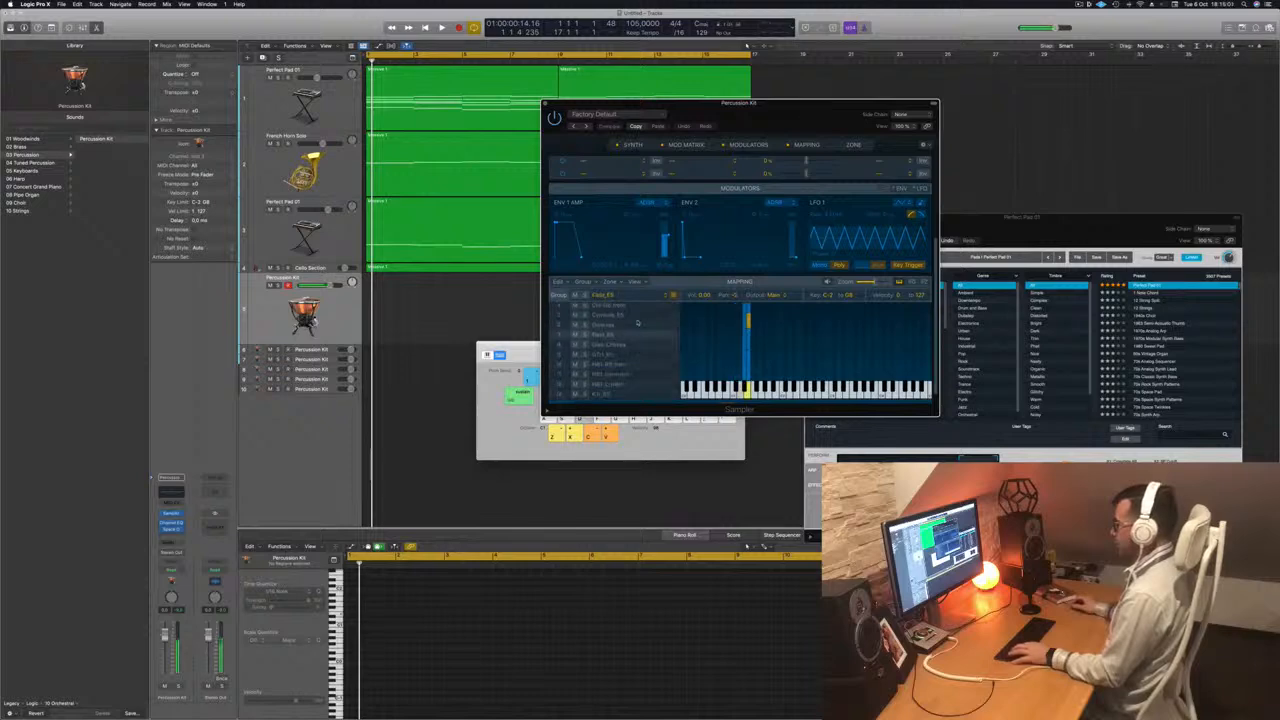
{"action": "key", "text": "s"}
{"action": "key", "text": "e"}
{"action": "key", "text": "w"}
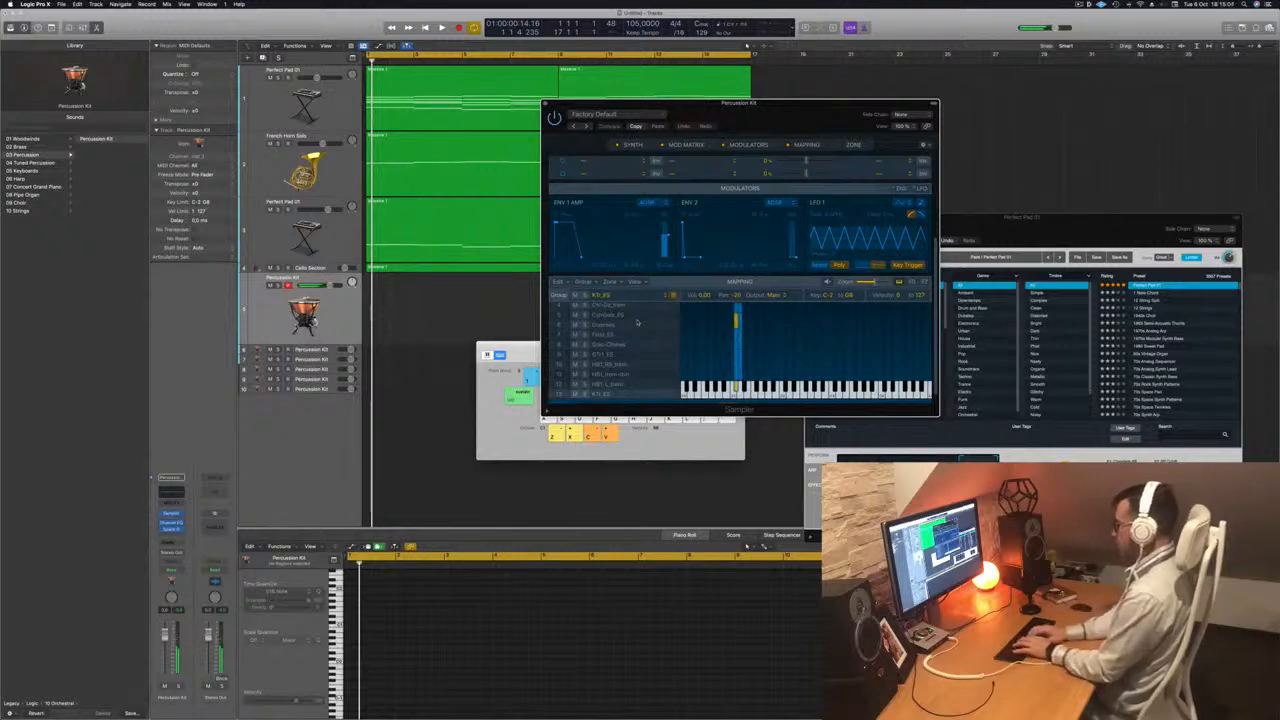
{"action": "key", "text": "k"}
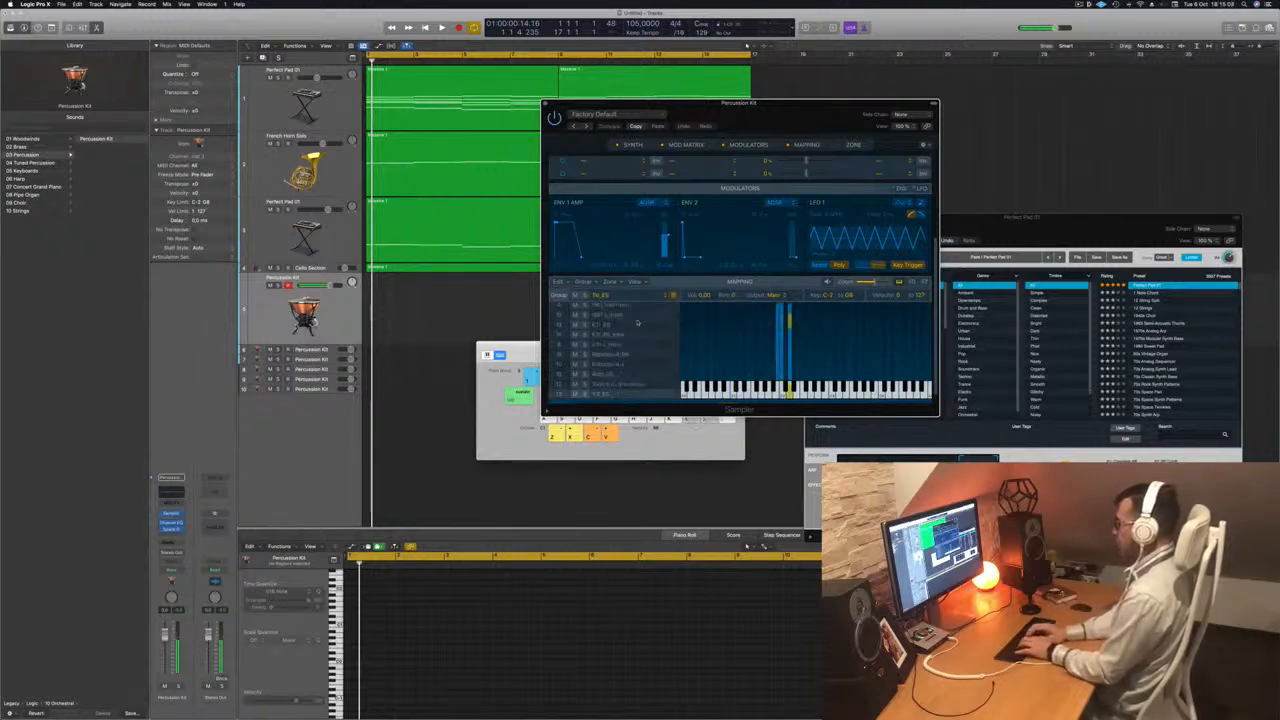
{"action": "key", "text": "h"}
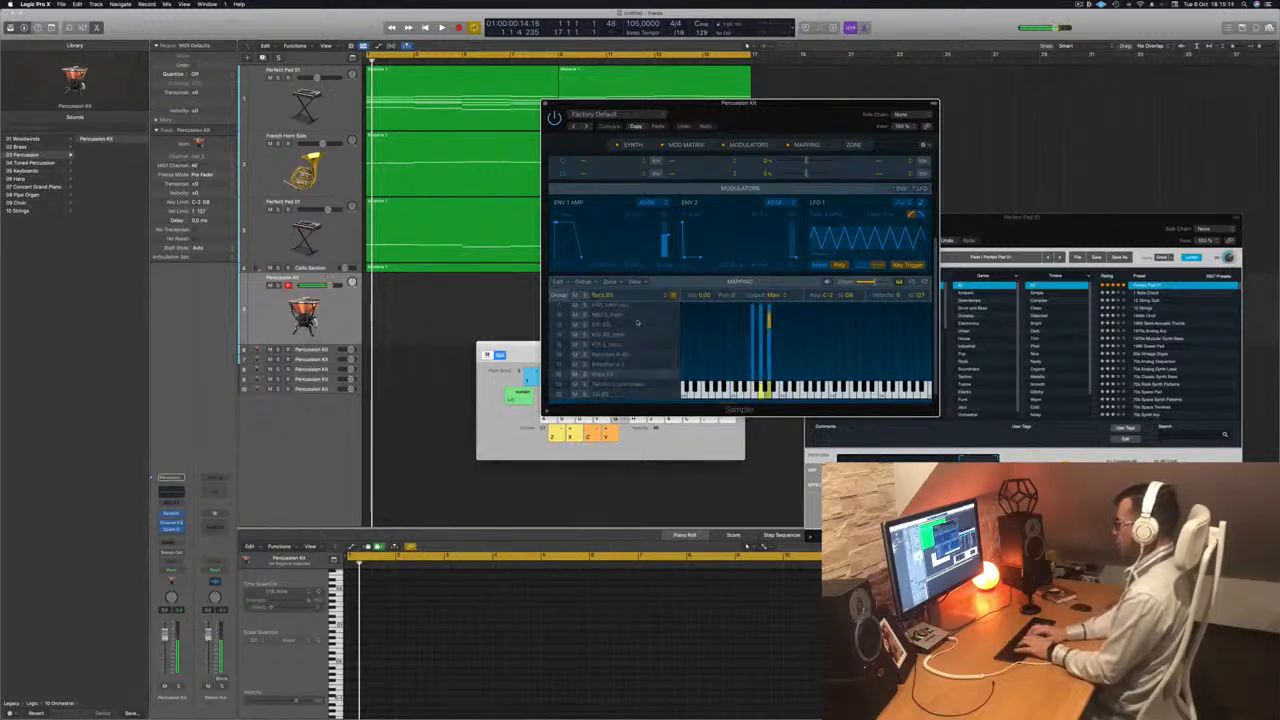
{"action": "key", "text": "f"}
{"action": "key", "text": "g"}
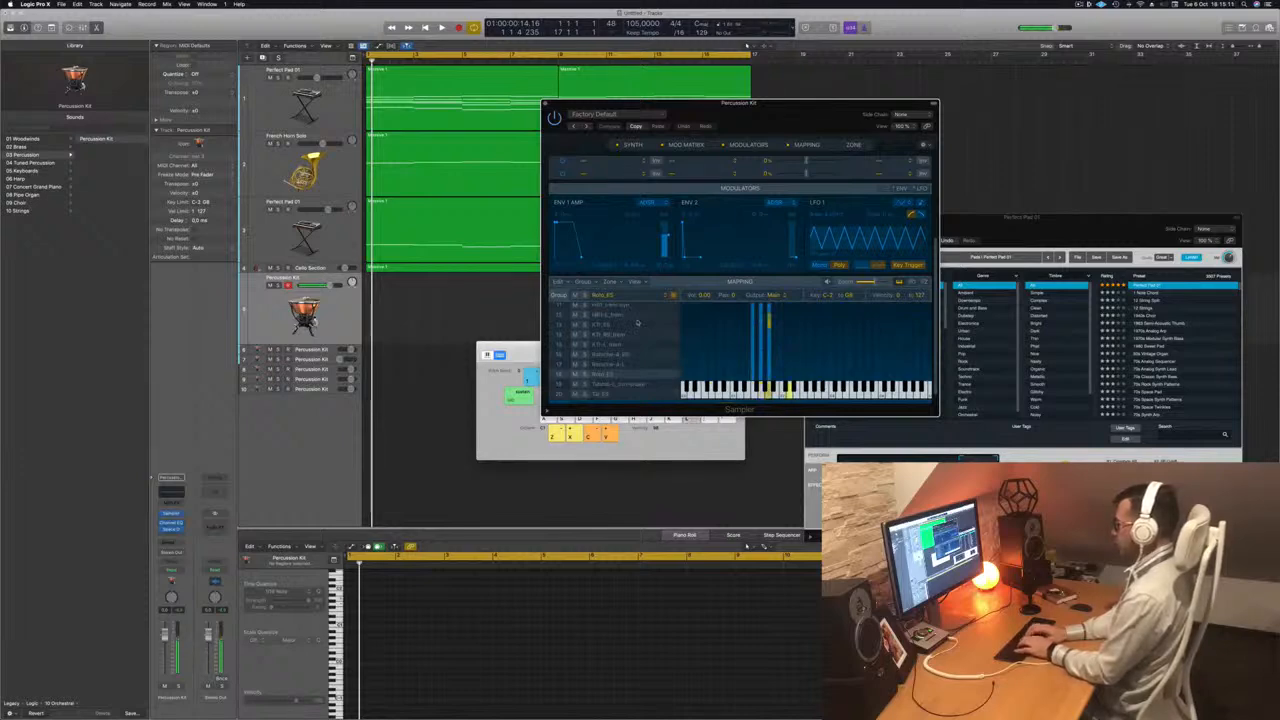
{"action": "key", "text": "k"}
{"action": "key", "text": "l"}
{"action": "key", "text": "k"}
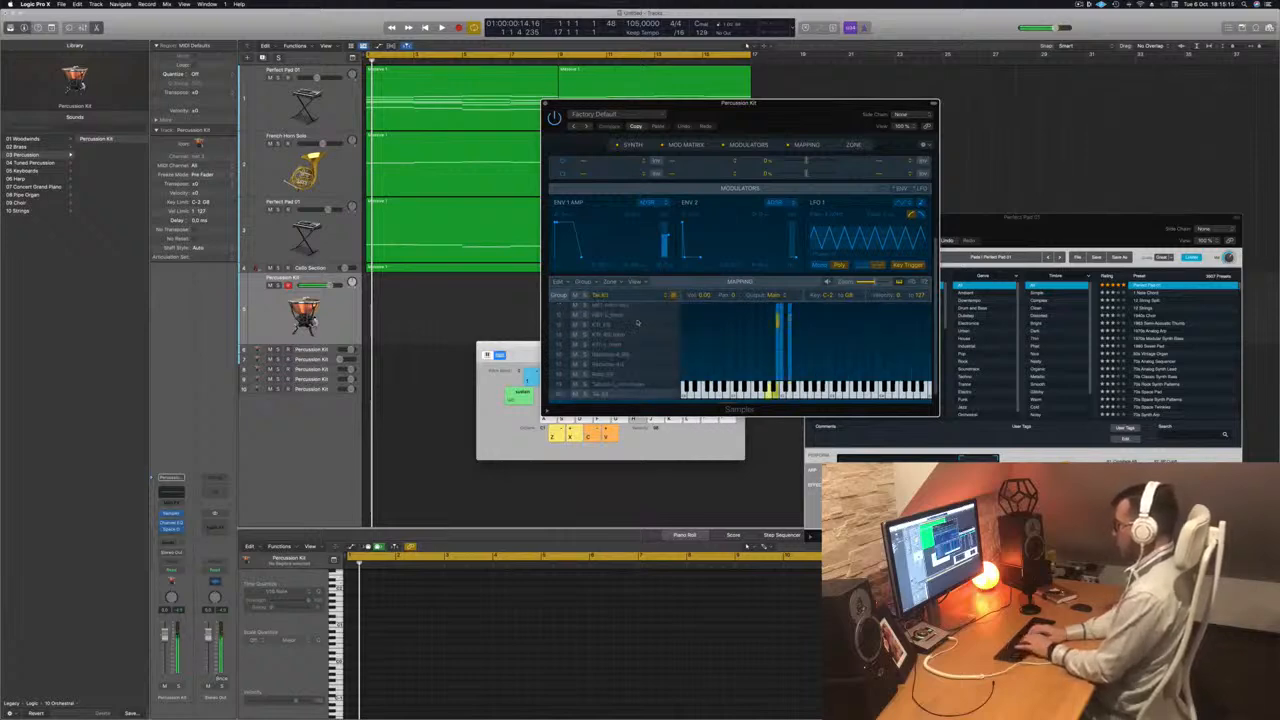
{"action": "key", "text": "g"}
{"action": "key", "text": "j"}
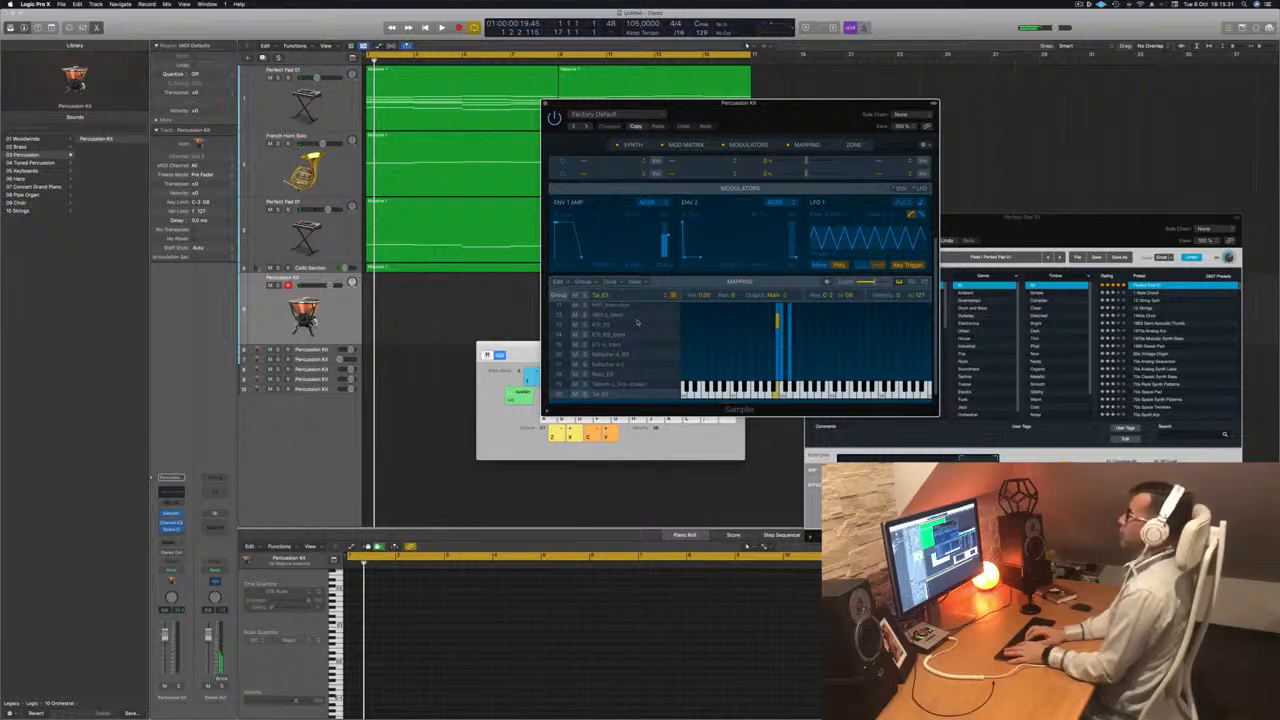
- Record a two-bar rhythm on the enlarged Percussion Kit track from the start and open its region in the Piano Roll
{"action": "key", "text": "r"}
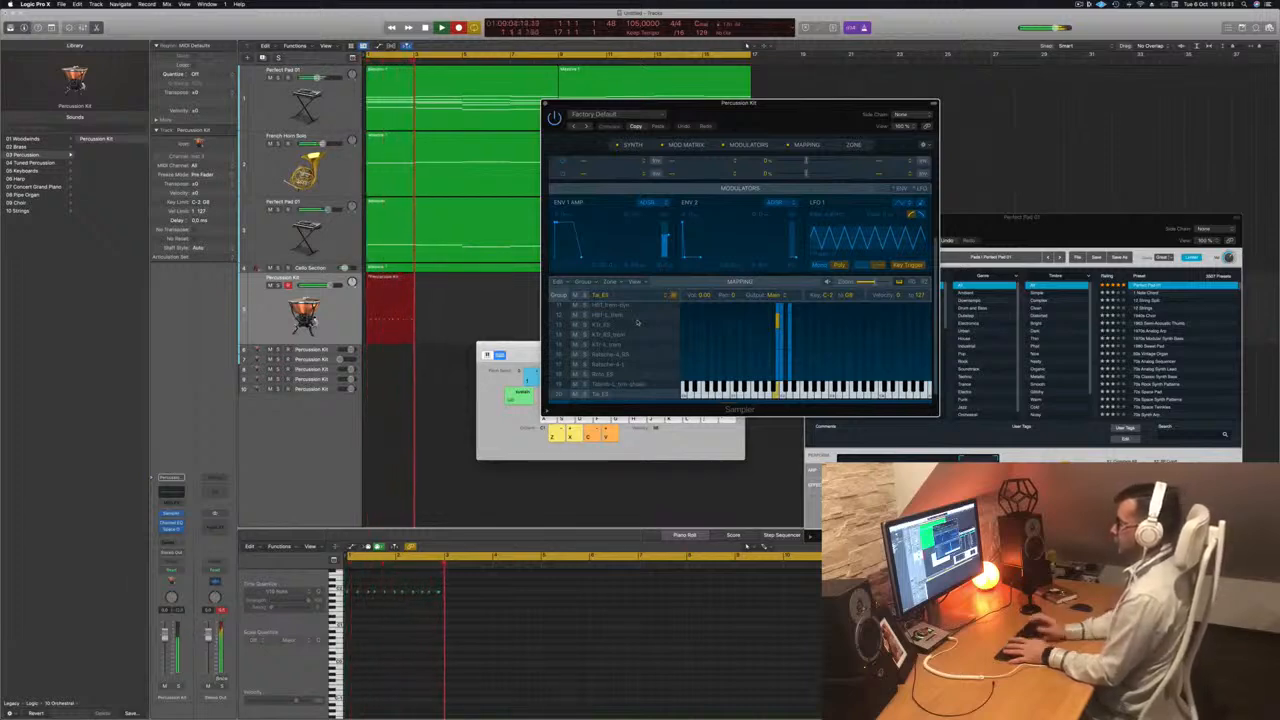
{"action": "key", "text": "space"}
{"action": "left_click", "coordinate": [393, 670]}
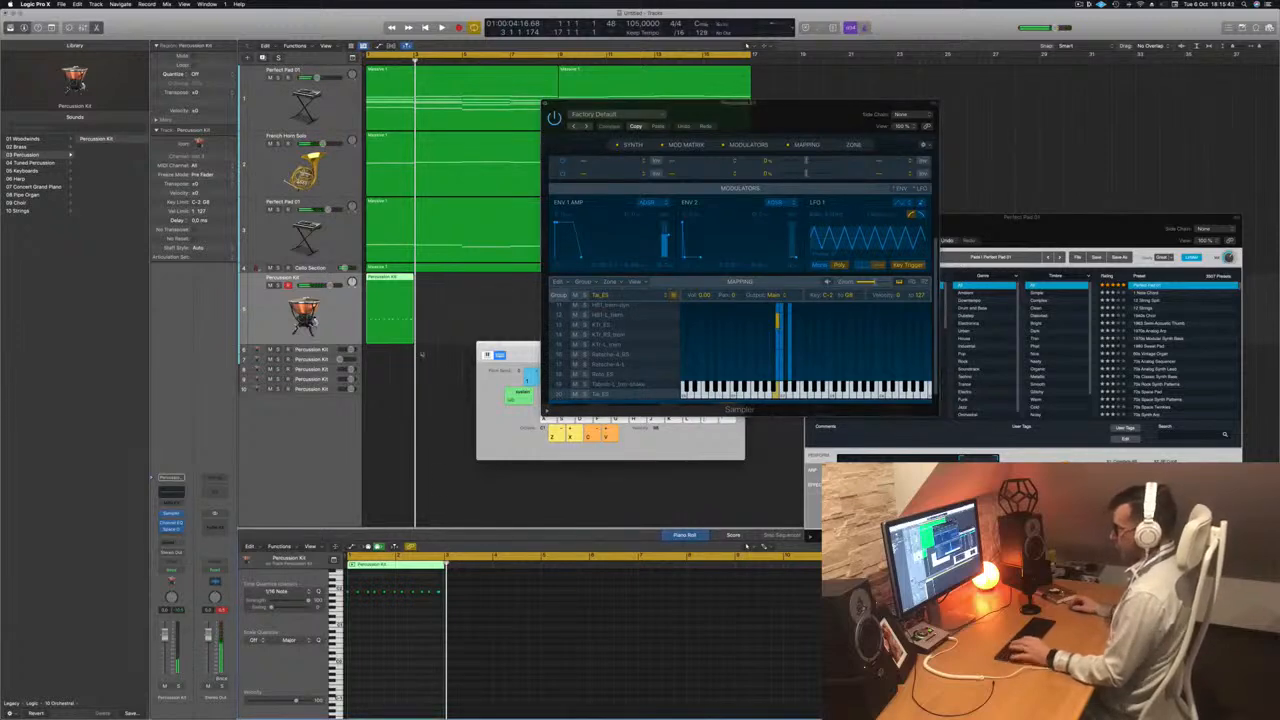
{"action": "double_click", "coordinate": [389, 278]}
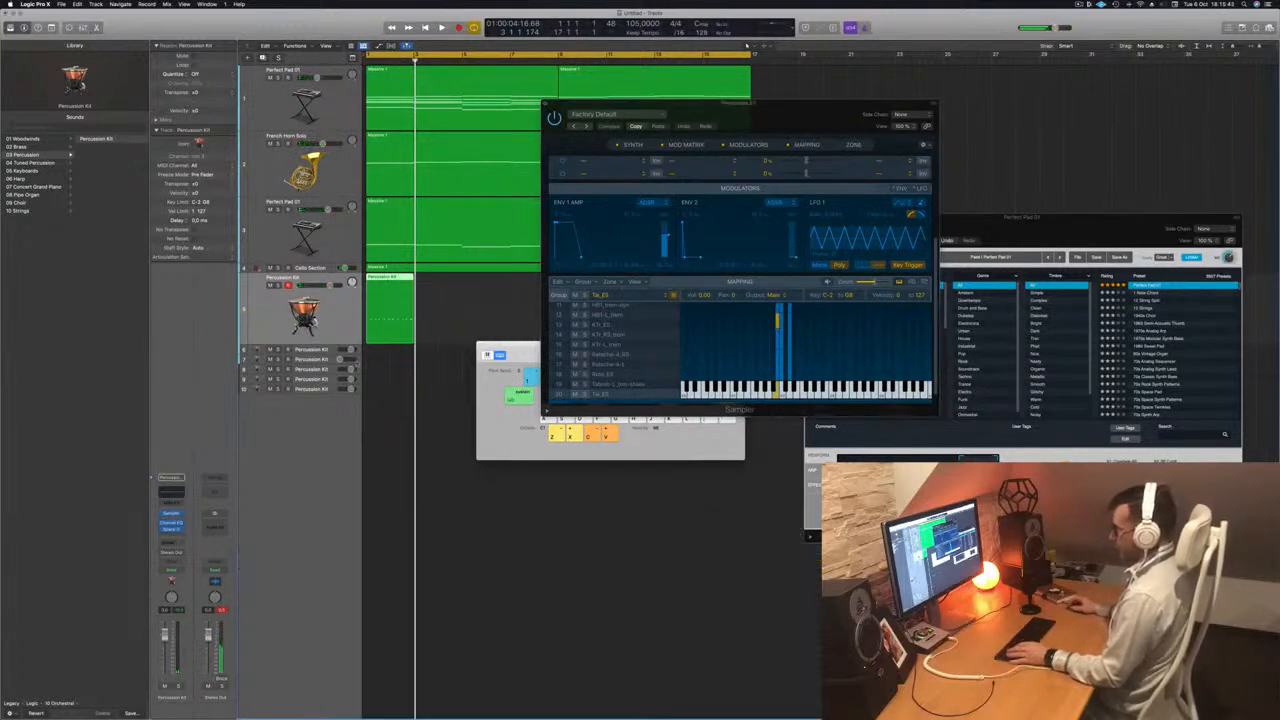
{"action": "double_click", "coordinate": [391, 280]}
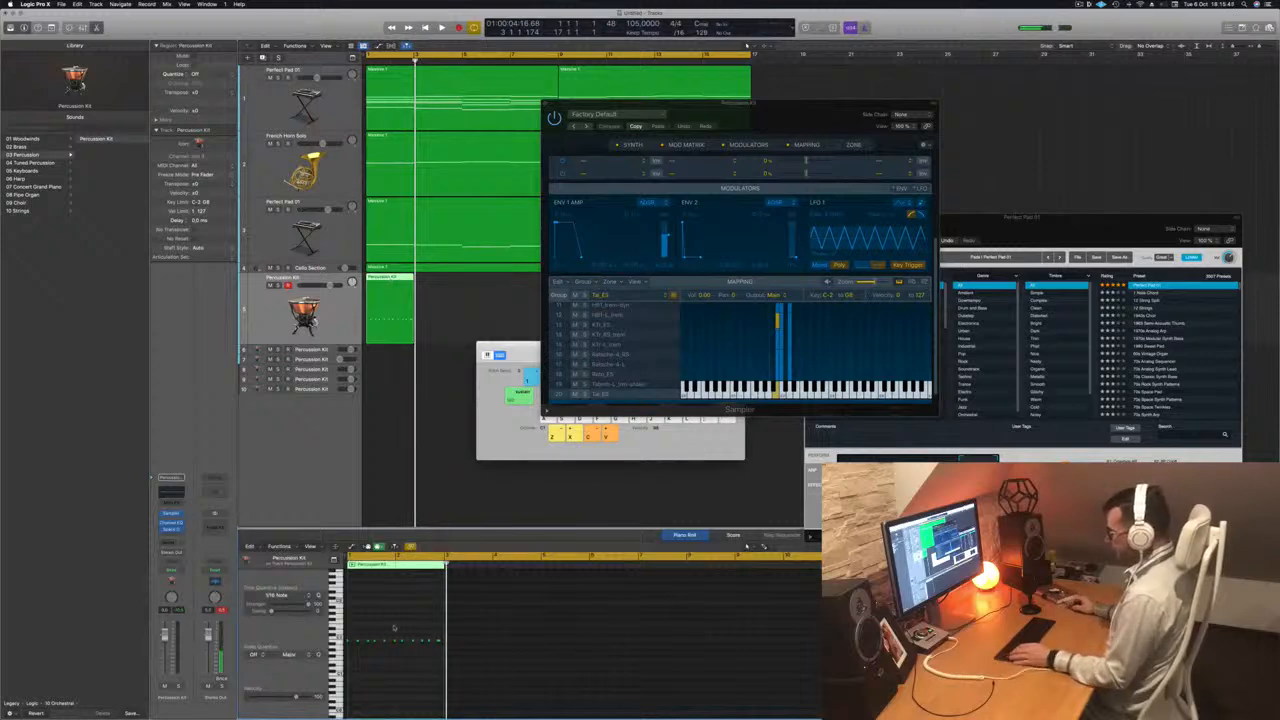
- Play the recorded percussion pattern from the start and check the timing of its notes in a magnified Piano Roll
{"action": "key", "text": "Return"}
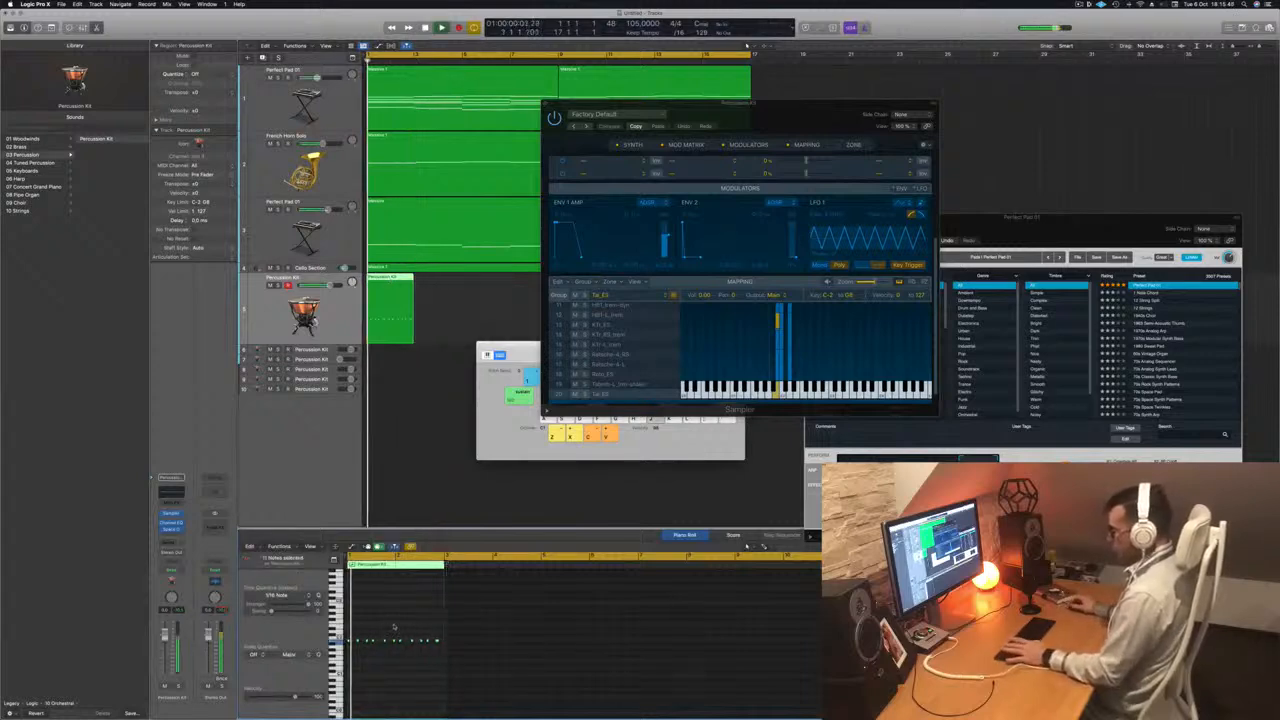
{"action": "scroll", "coordinate": [383, 629], "scroll_direction": "up", "scroll_amount": 6}
{"action": "left_click", "coordinate": [384, 686]}
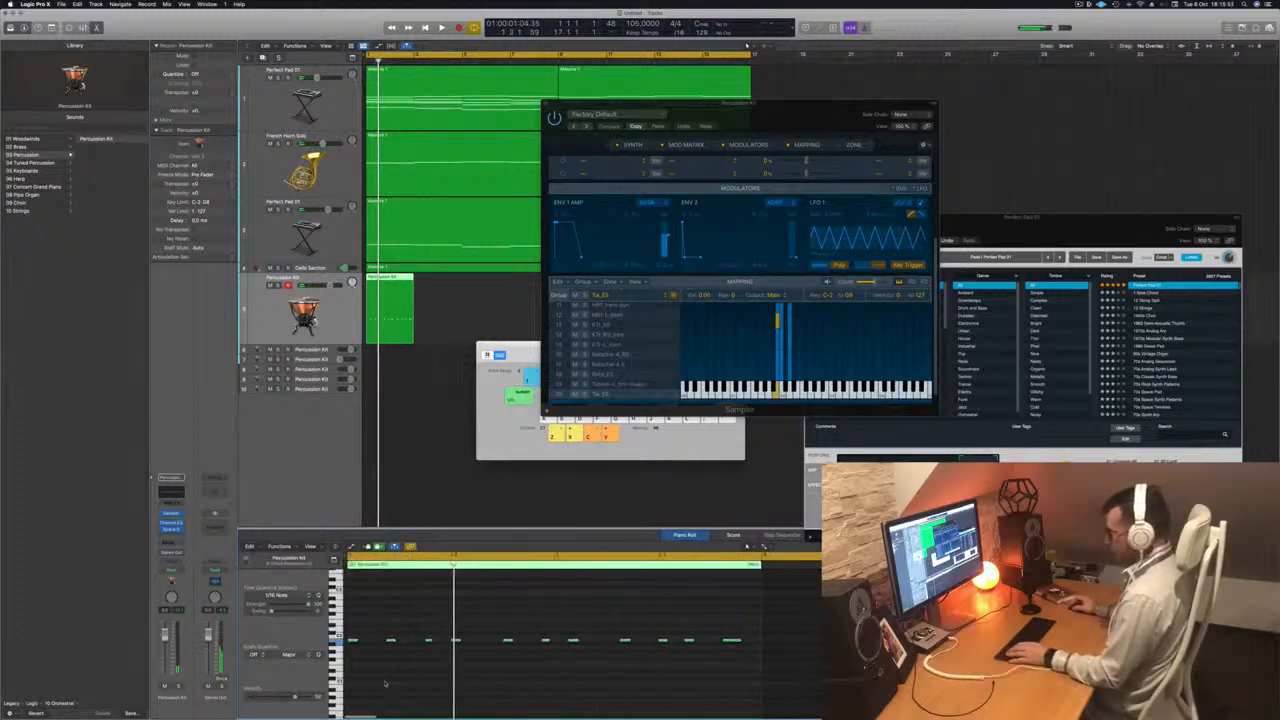
{"action": "key", "text": "space"}
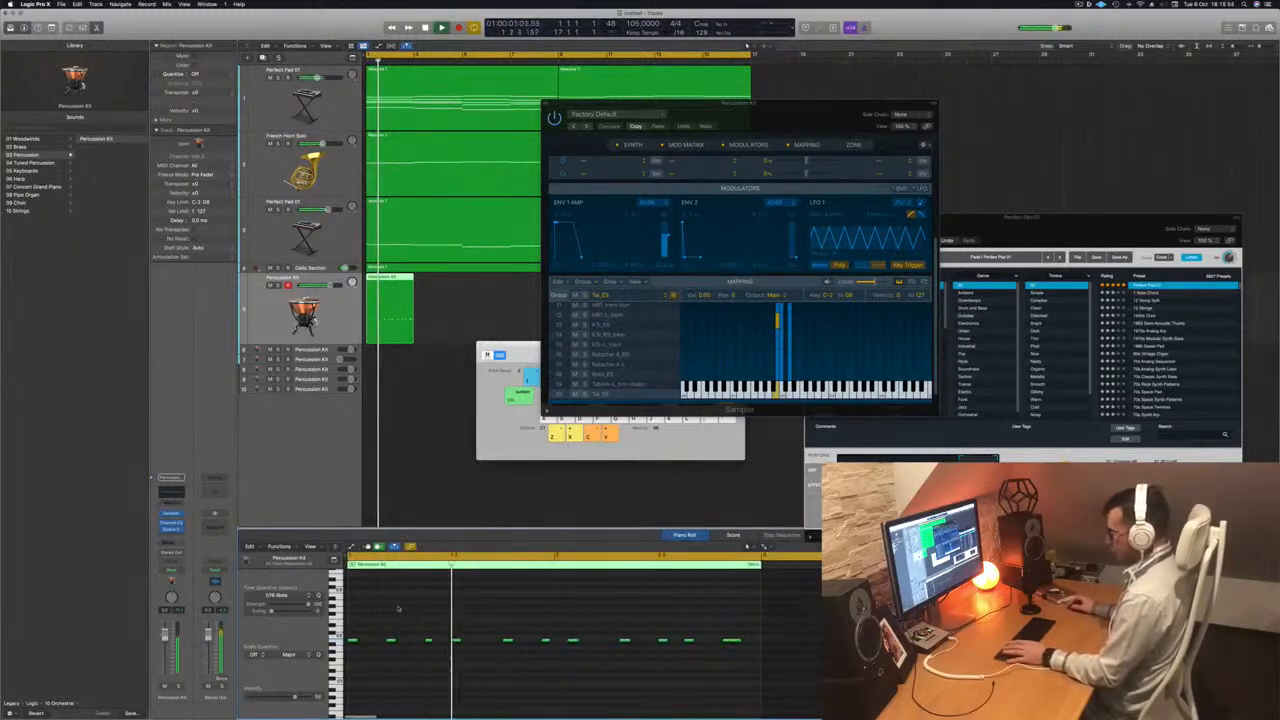
{"action": "key", "text": "Return"}
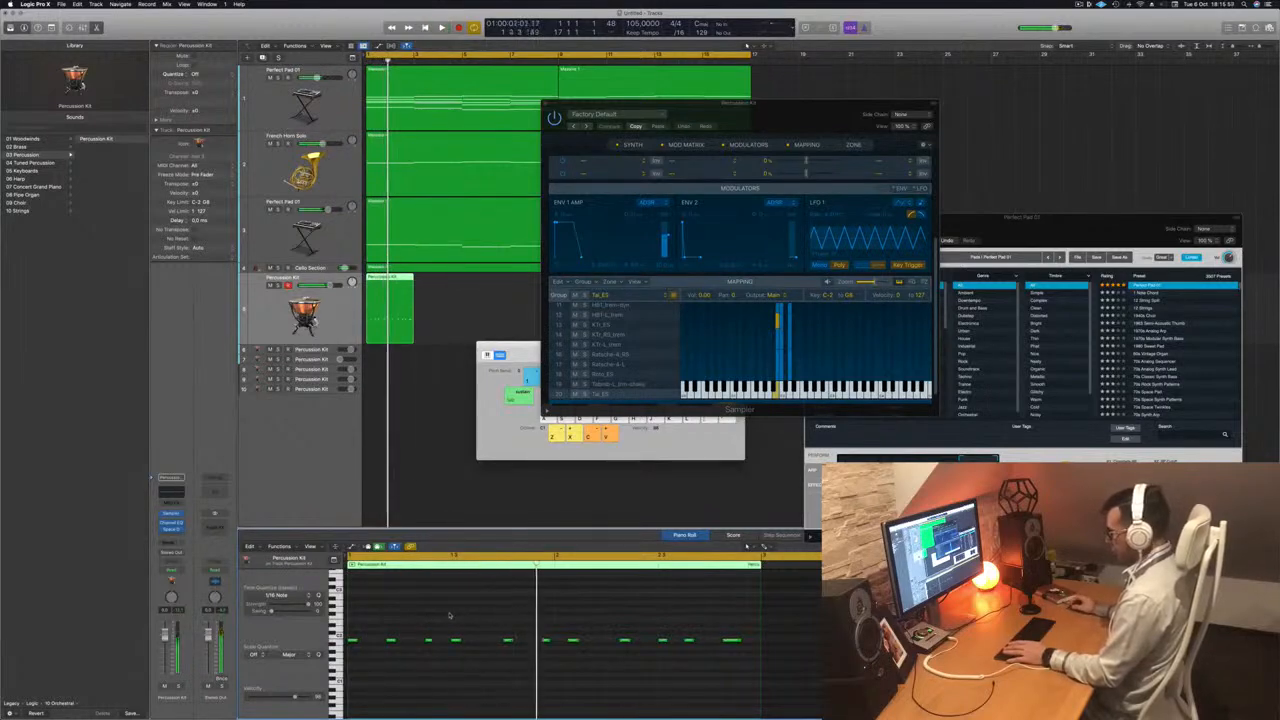
{"action": "key", "text": "Return"}
- Nudge the fifth note of the percussion pattern one sixteenth earlier and play the pattern from the start
{"action": "left_click", "coordinate": [508, 641]}
{"action": "key", "text": "Return"}
{"action": "key", "text": "alt+Left"}
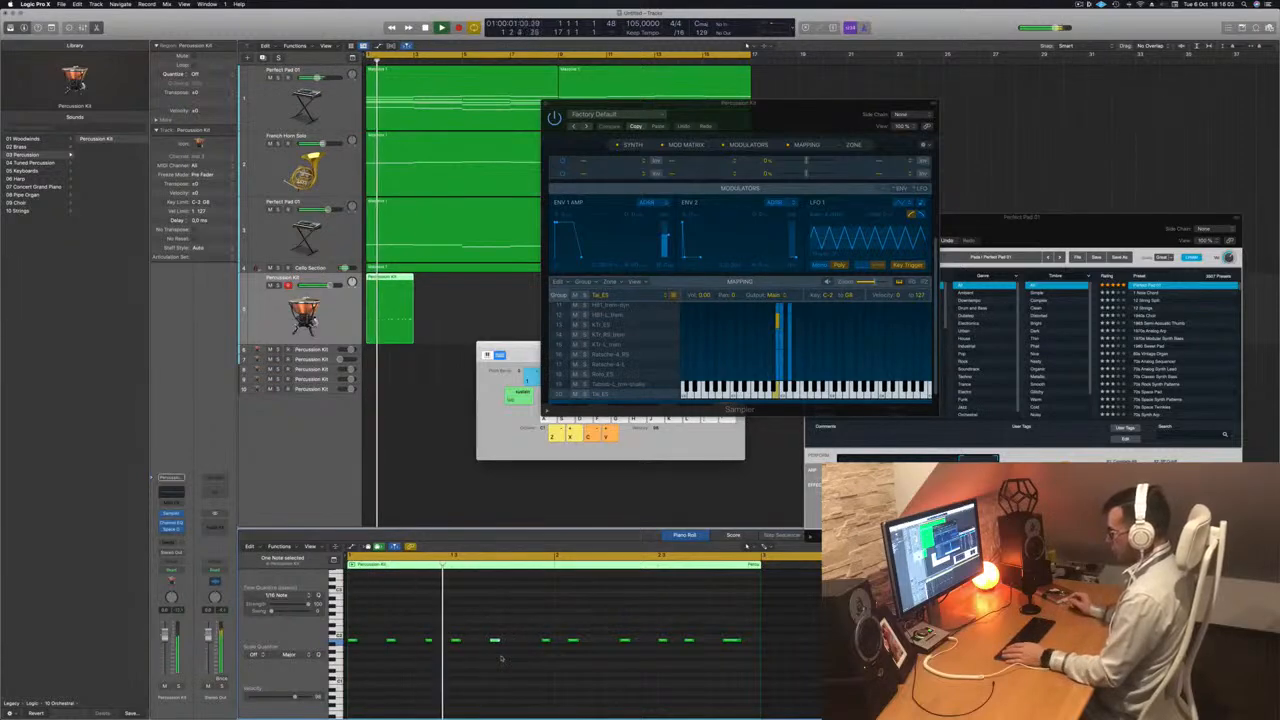
{"action": "key", "text": "Return"}
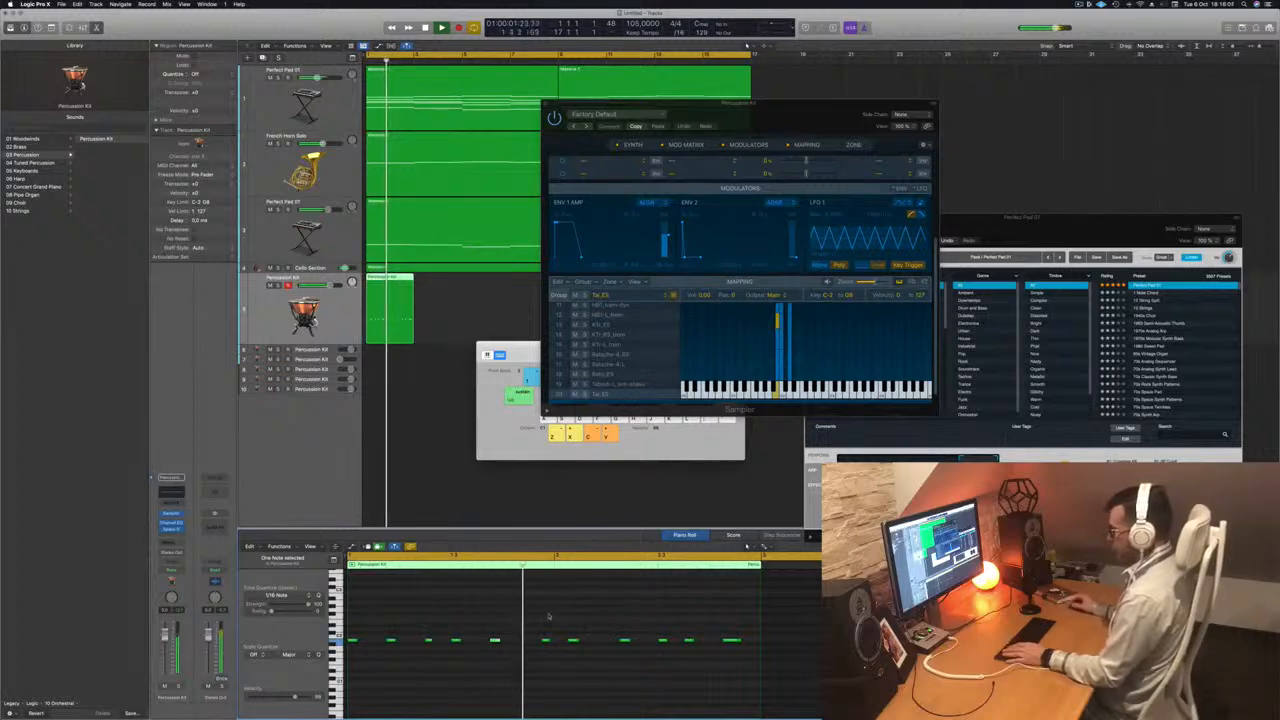
{"action": "key", "text": "Return"}
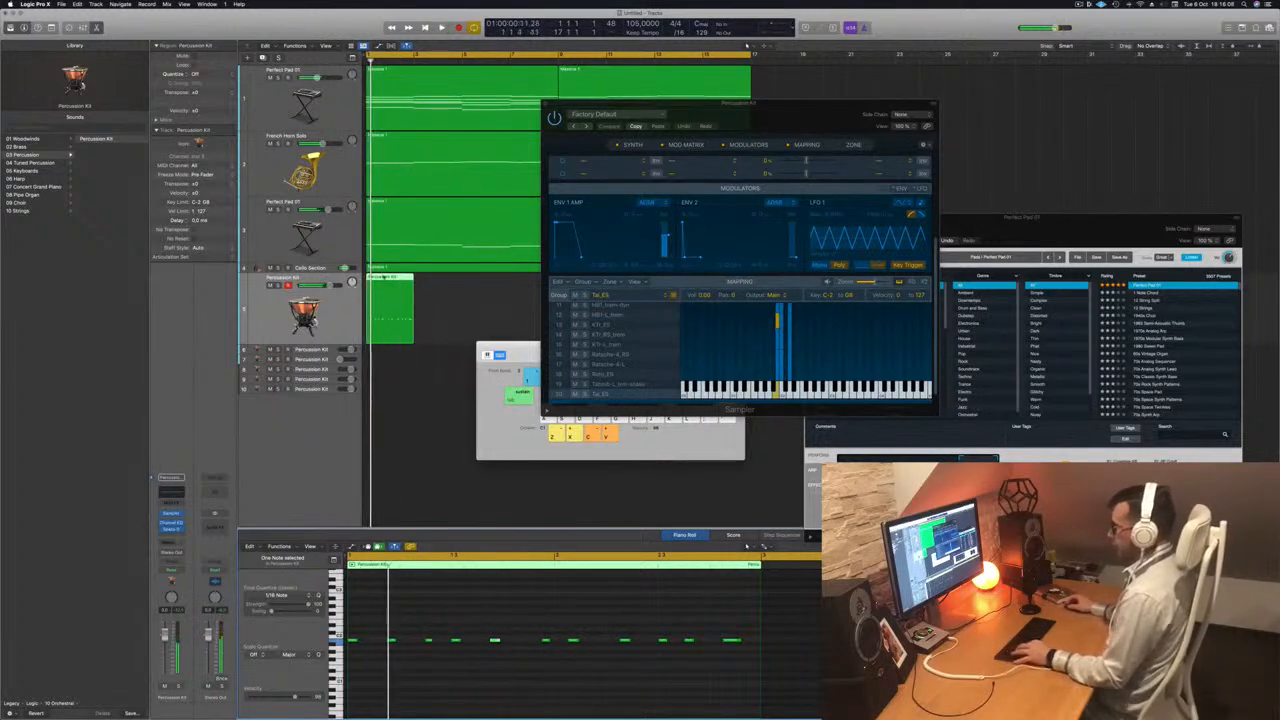
{"action": "double_click", "coordinate": [387, 298], "text": "super"}
{"action": "key", "text": "Delete"}
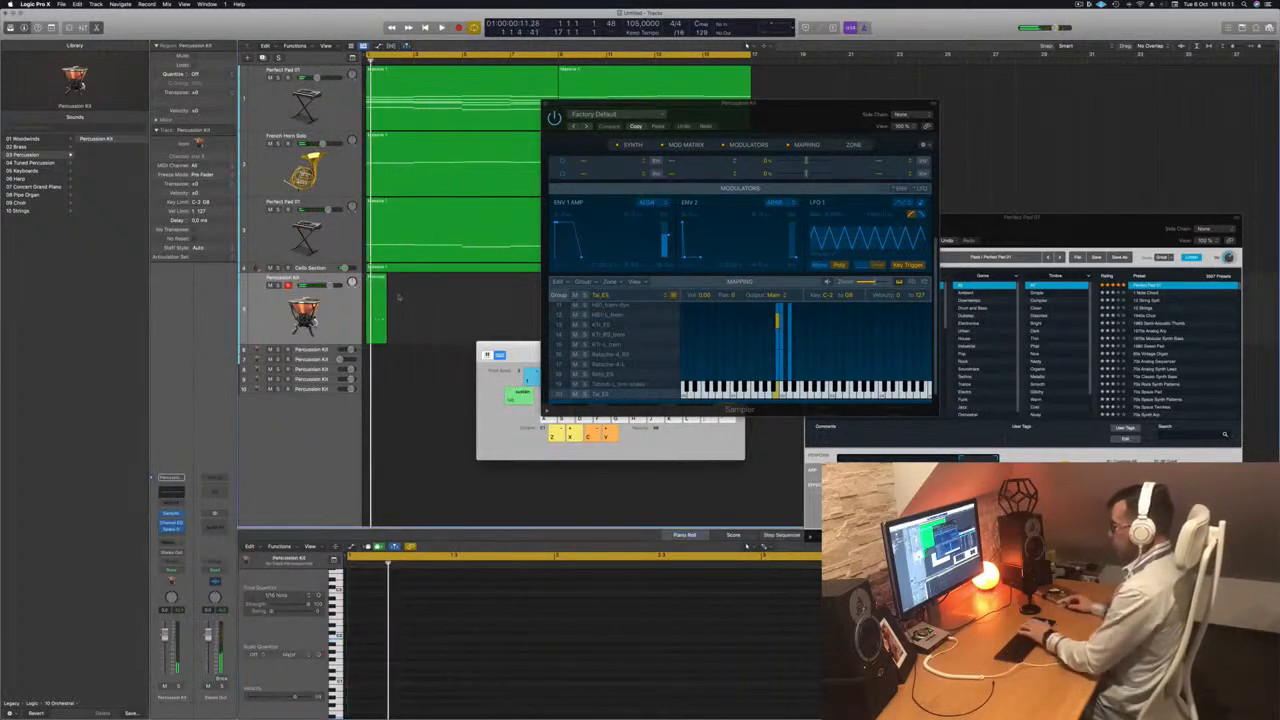
{"action": "key", "text": "super+z"}
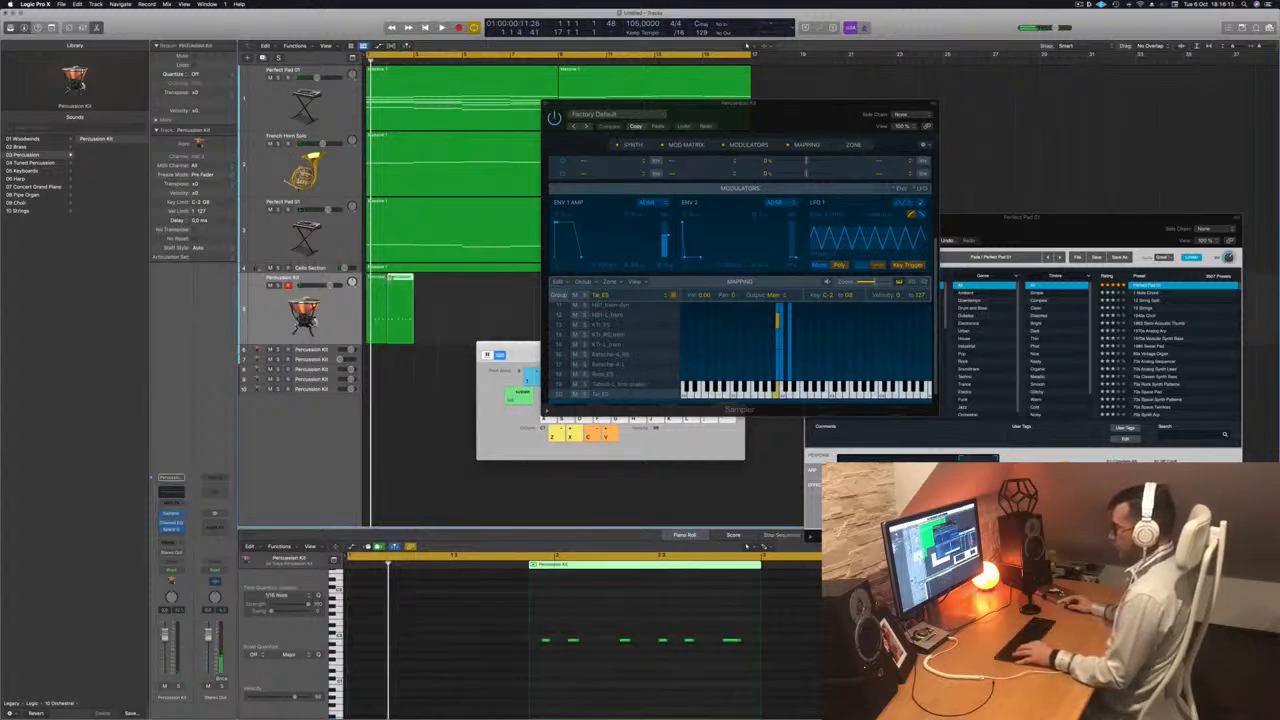
{"action": "key", "text": "super+z"}
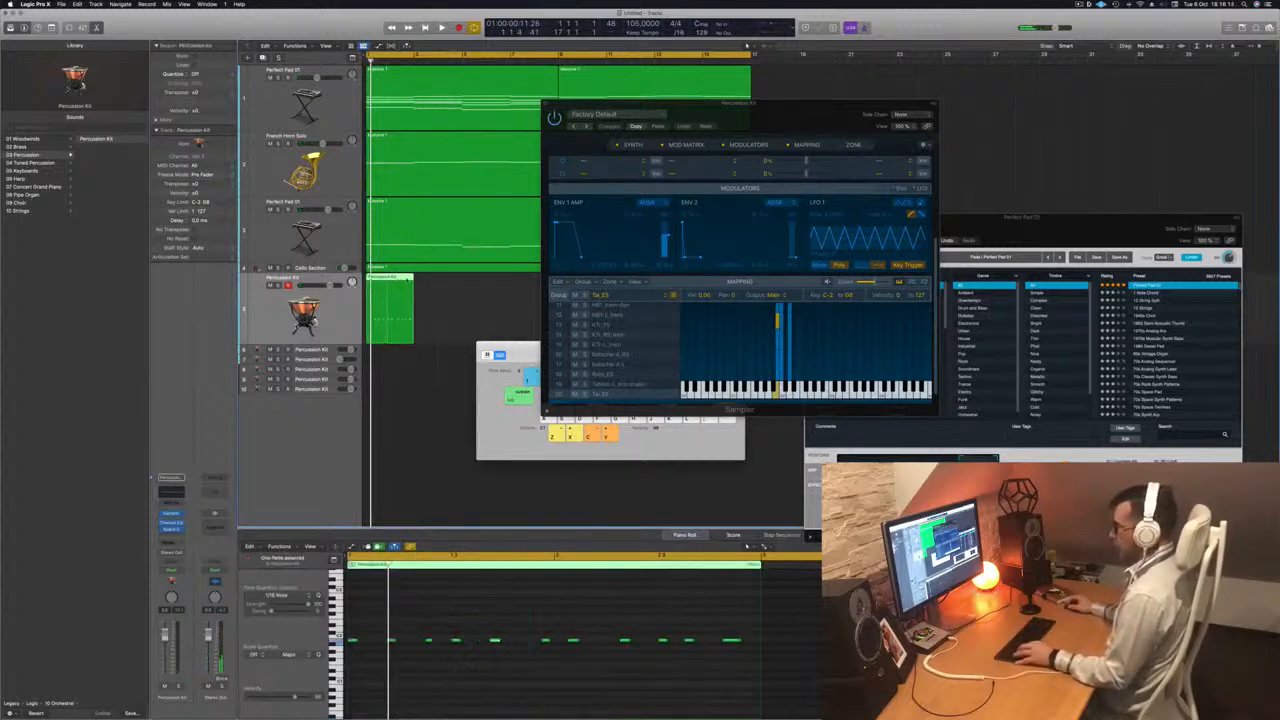
{"action": "left_click", "coordinate": [388, 280], "text": "super"}
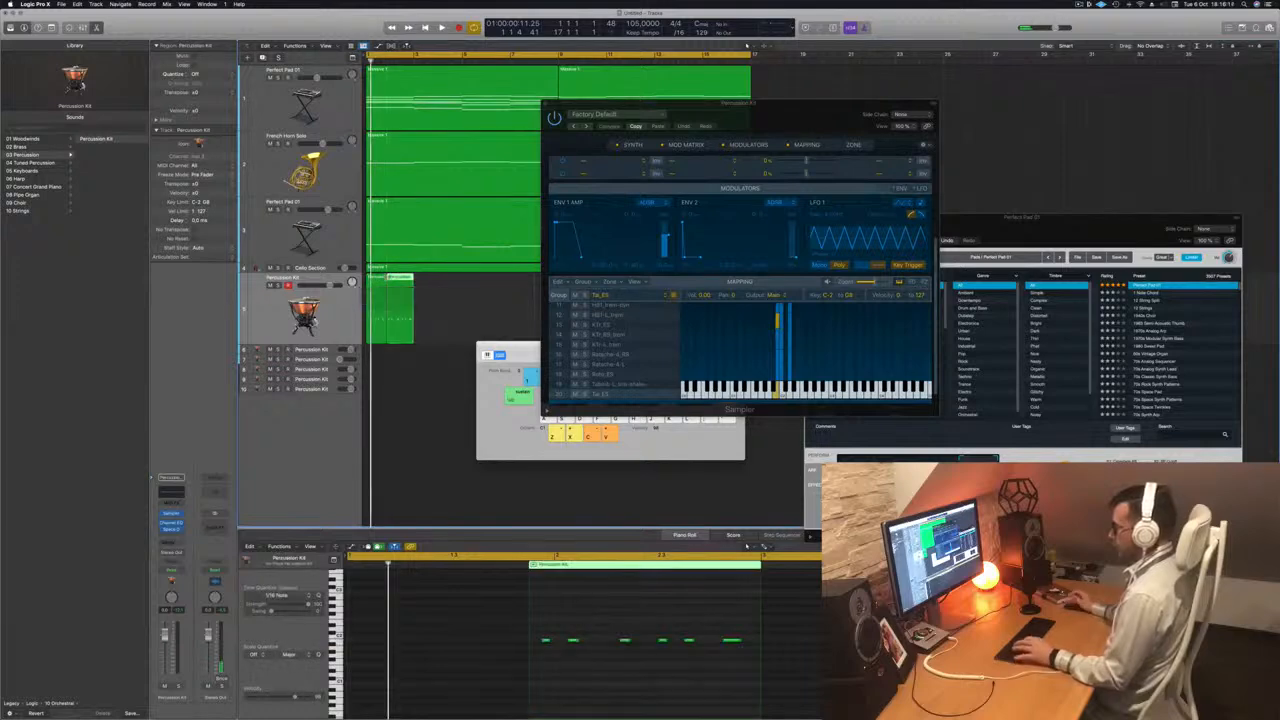
{"action": "key", "text": "super+z"}
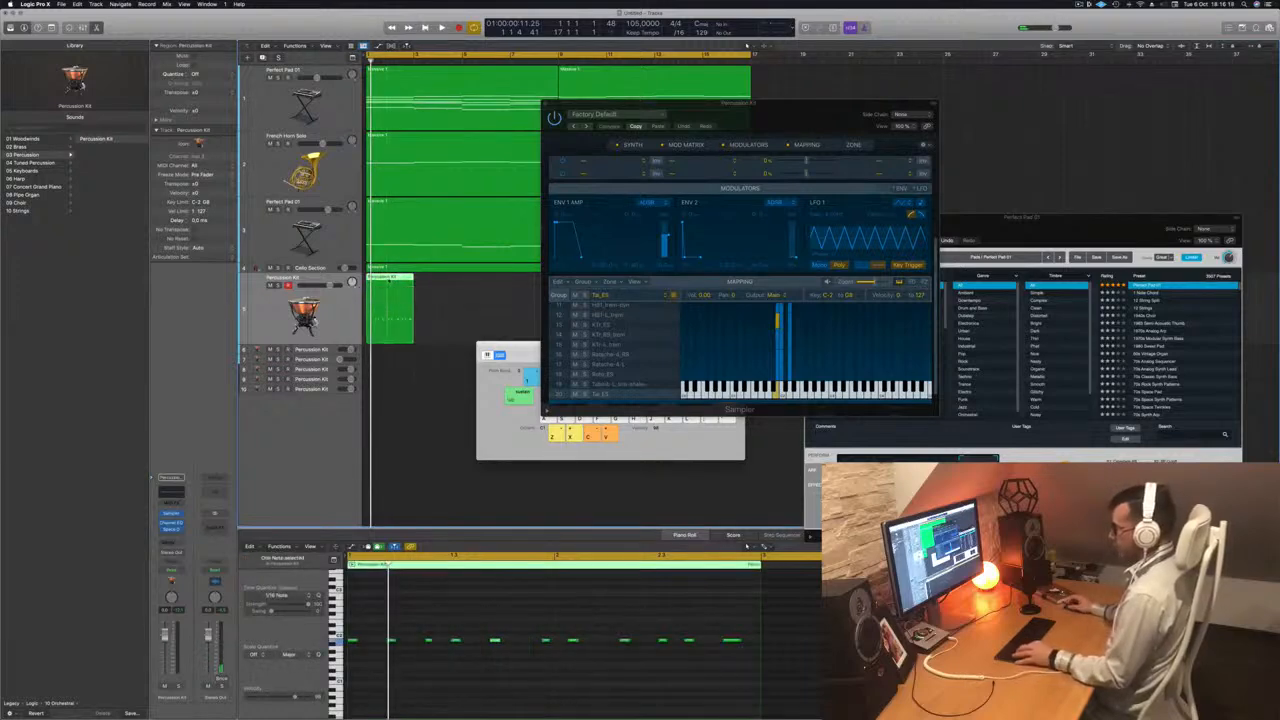
- Split the percussion region at bar 2, delete the second half and play the remaining one-bar pattern
{"action": "left_click", "coordinate": [389, 284], "text": "super"}
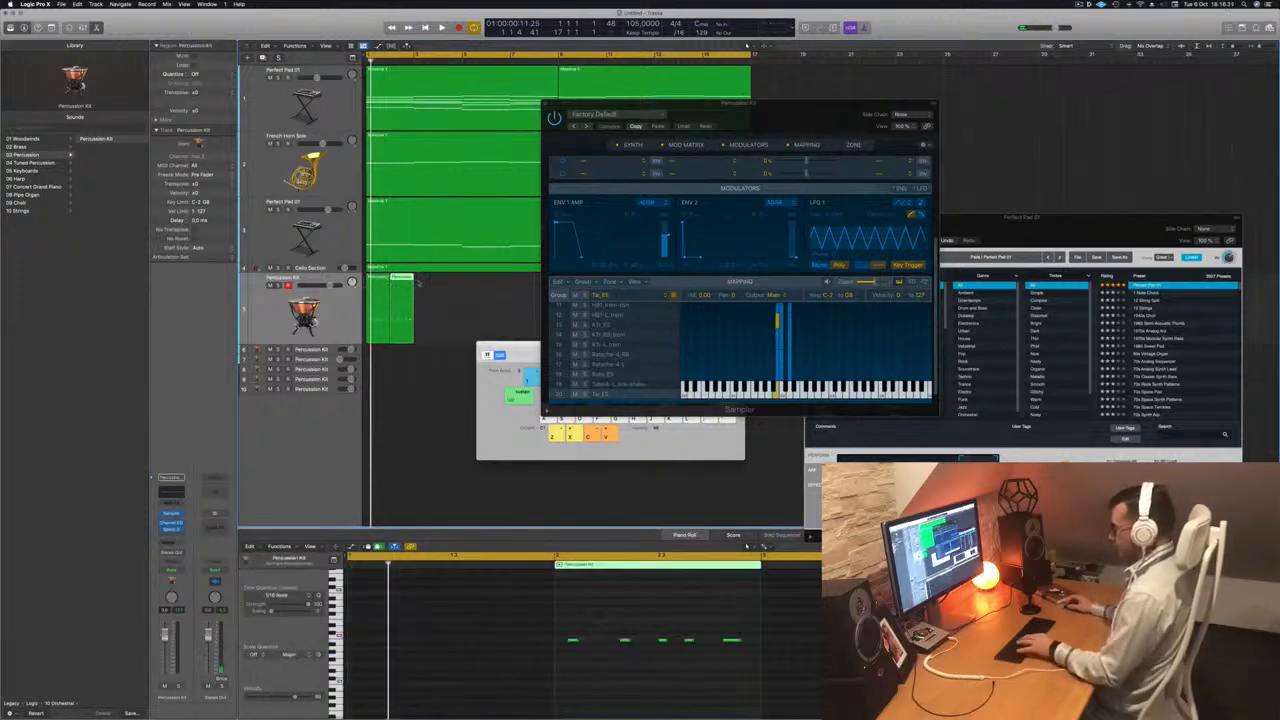
{"action": "key", "text": "BackSpace"}
{"action": "left_click", "coordinate": [385, 297]}
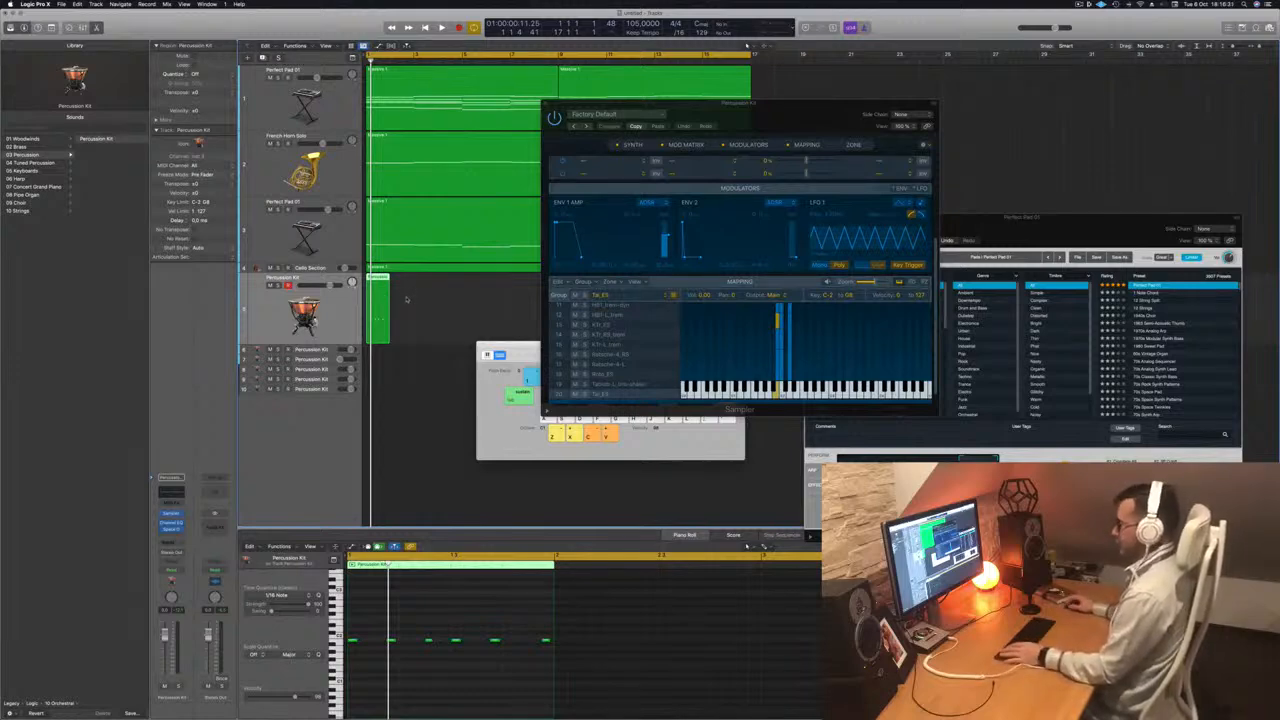
{"action": "left_click", "coordinate": [407, 311]}
{"action": "key", "text": "space"}
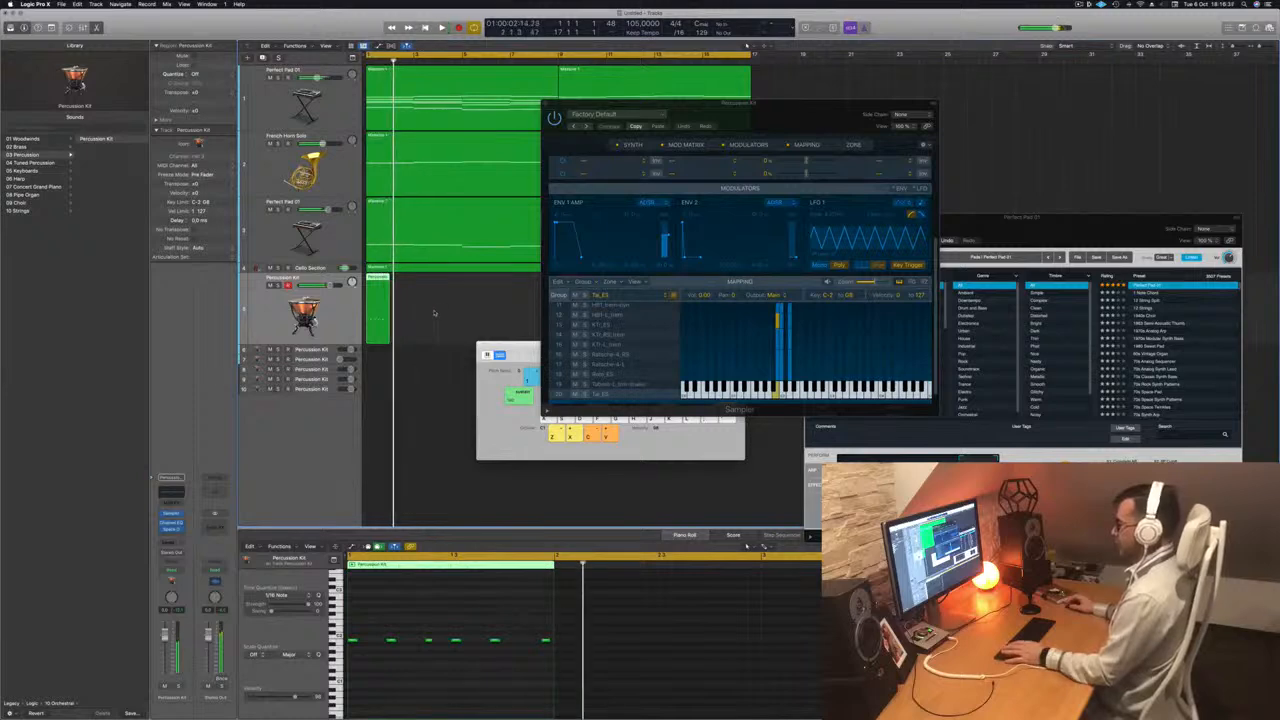
- Check the one-bar percussion pattern with a trial copy in bar 2 and nudge its last note one sixteenth earlier
{"action": "left_click_drag", "start_coordinate": [380, 284], "coordinate": [404, 289]}
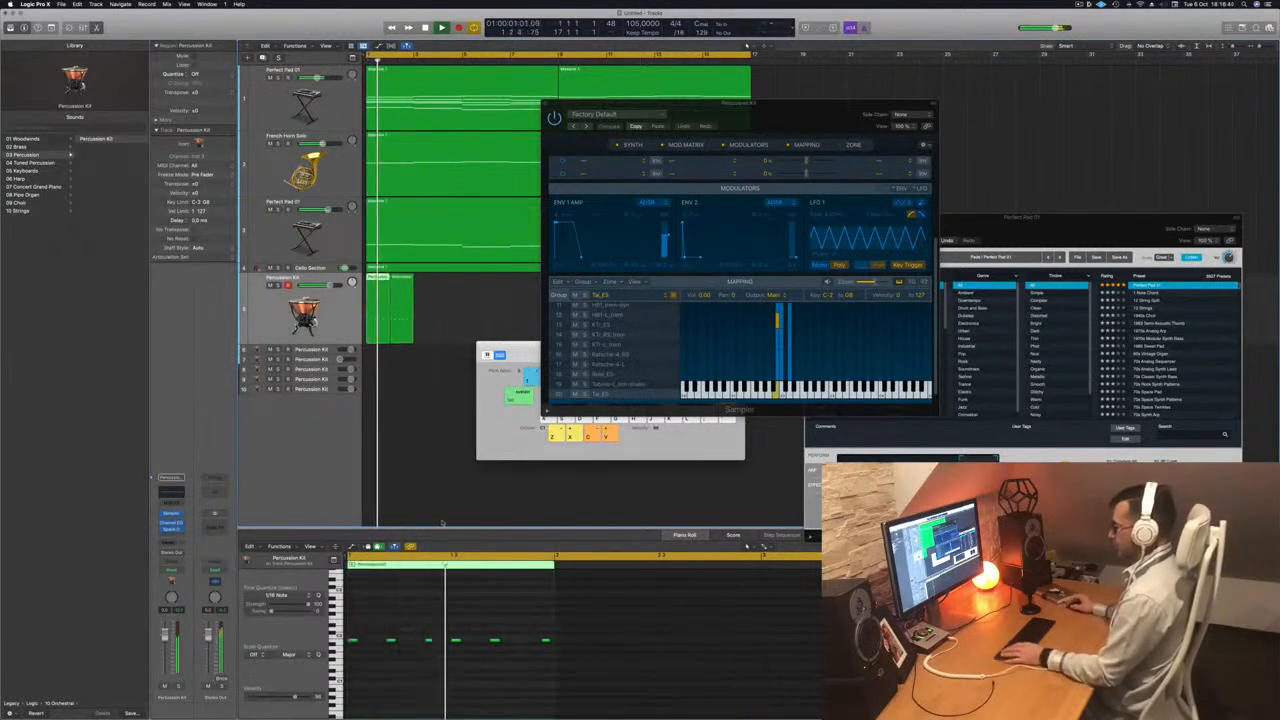
{"action": "key", "text": "space"}
{"action": "left_click", "coordinate": [545, 640]}
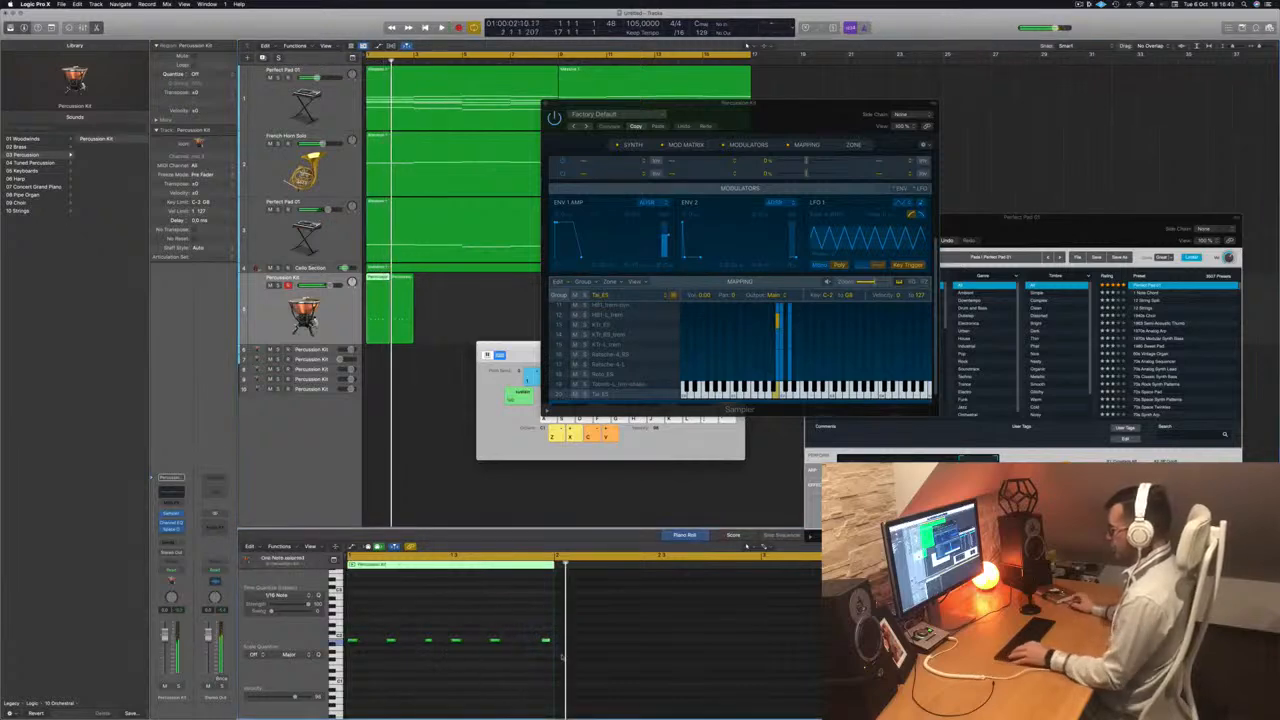
{"action": "key", "text": "space"}
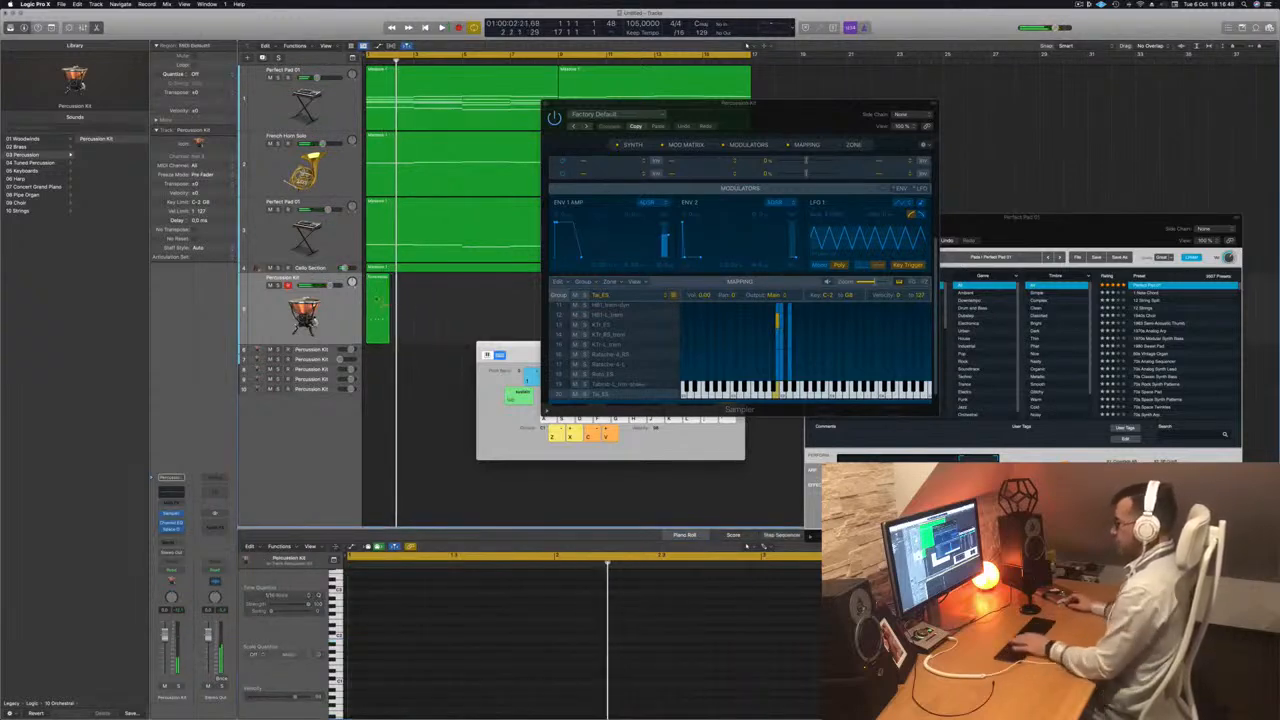
- Move the Sampler window clear, duplicate the corrected one-bar percussion region along its track up to bar 17, and play the arrangement
{"action": "left_click_drag", "start_coordinate": [375, 296], "coordinate": [398, 297]}
{"action": "left_click_drag", "start_coordinate": [703, 124], "coordinate": [973, 194]}
{"action": "left_click_drag", "start_coordinate": [491, 307], "coordinate": [430, 292]}
{"action": "left_click_drag", "start_coordinate": [473, 346], "coordinate": [468, 295]}
{"action": "left_click_drag", "start_coordinate": [372, 280], "coordinate": [567, 300]}
{"action": "key", "text": "space"}
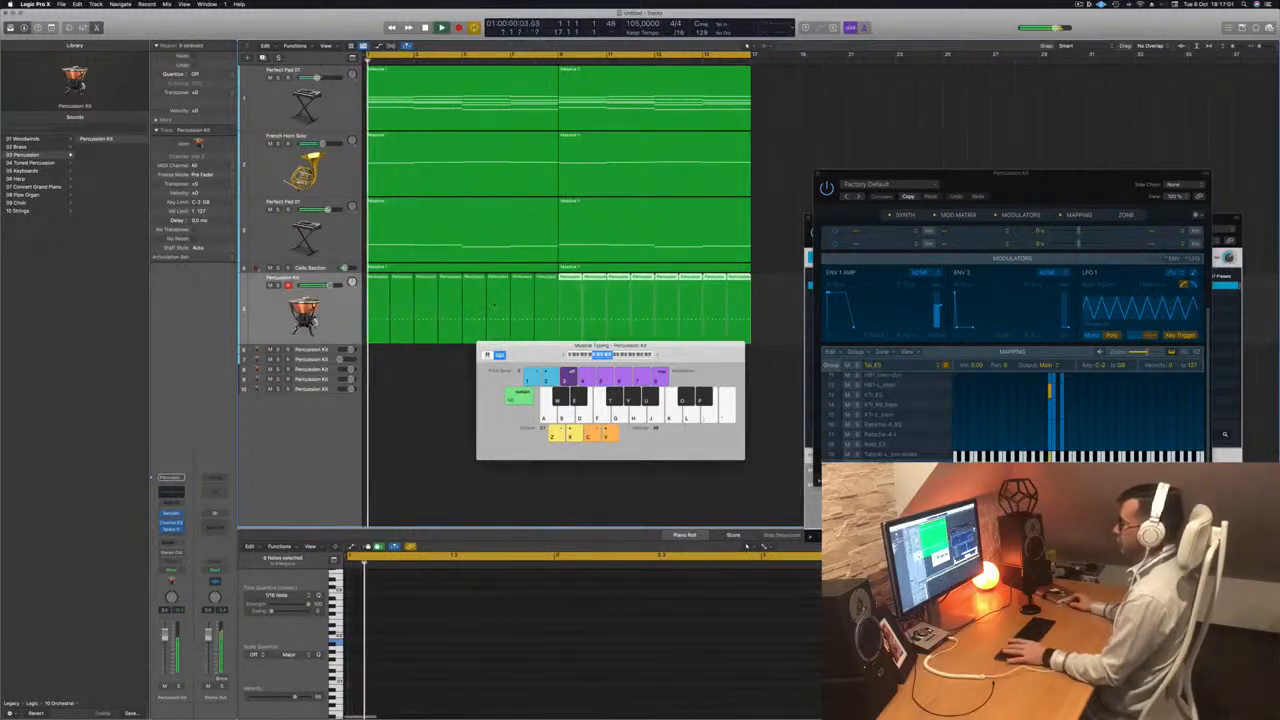
- Move the Musical Typing keyboard down, clear of the percussion track, while the arrangement plays
{"action": "left_click_drag", "start_coordinate": [529, 354], "coordinate": [512, 362]}
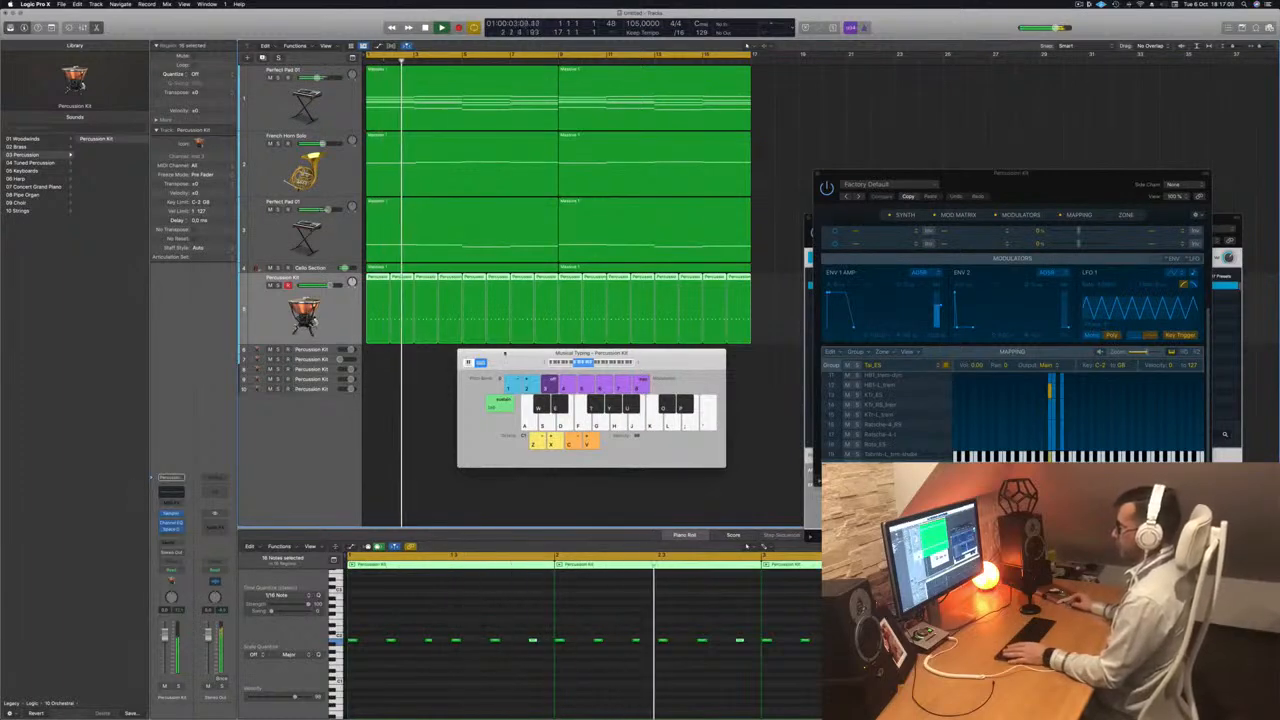
{"action": "left_click_drag", "start_coordinate": [512, 354], "coordinate": [512, 359]}
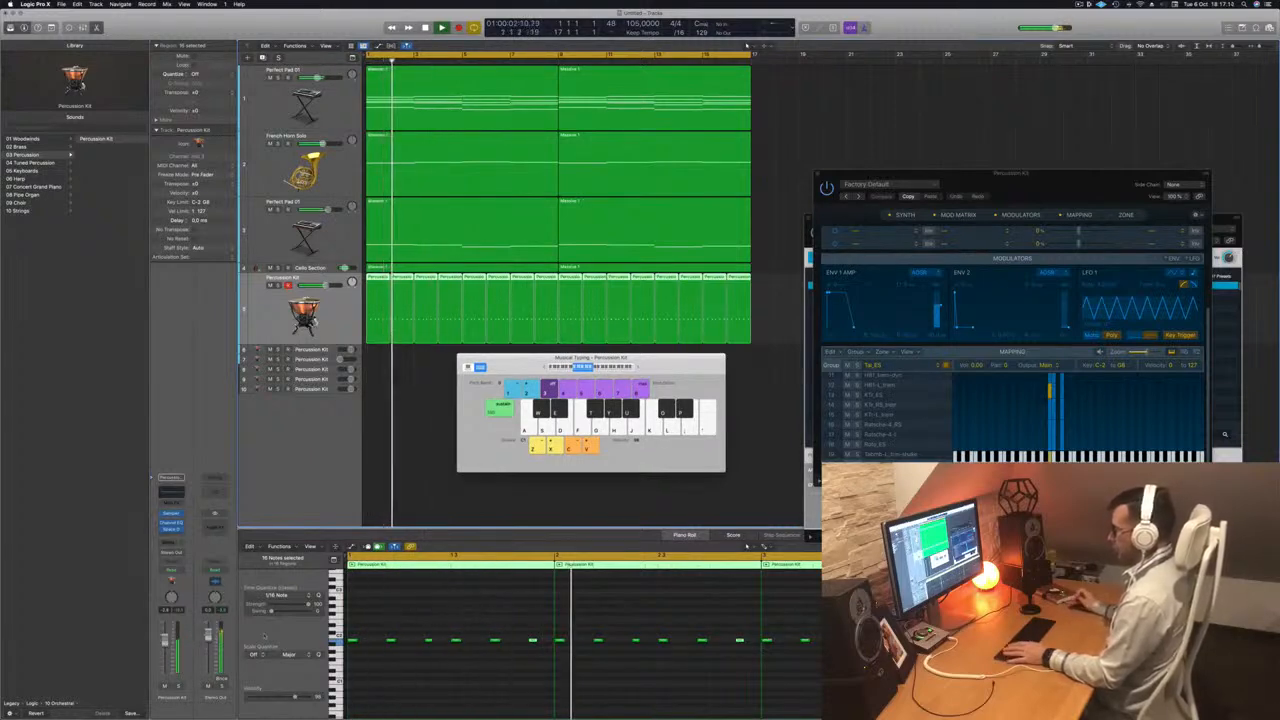
{"action": "left_click_drag", "start_coordinate": [675, 359], "coordinate": [654, 383]}
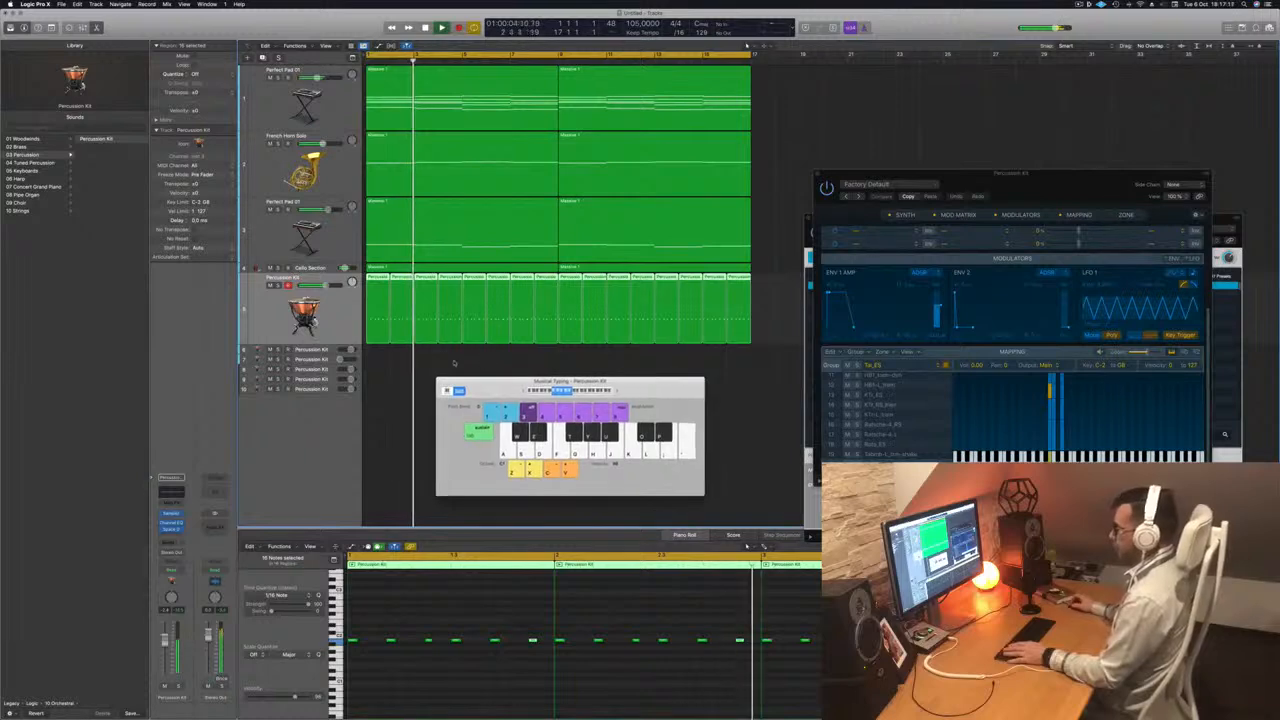
{"action": "left_click_drag", "start_coordinate": [488, 389], "coordinate": [459, 406]}
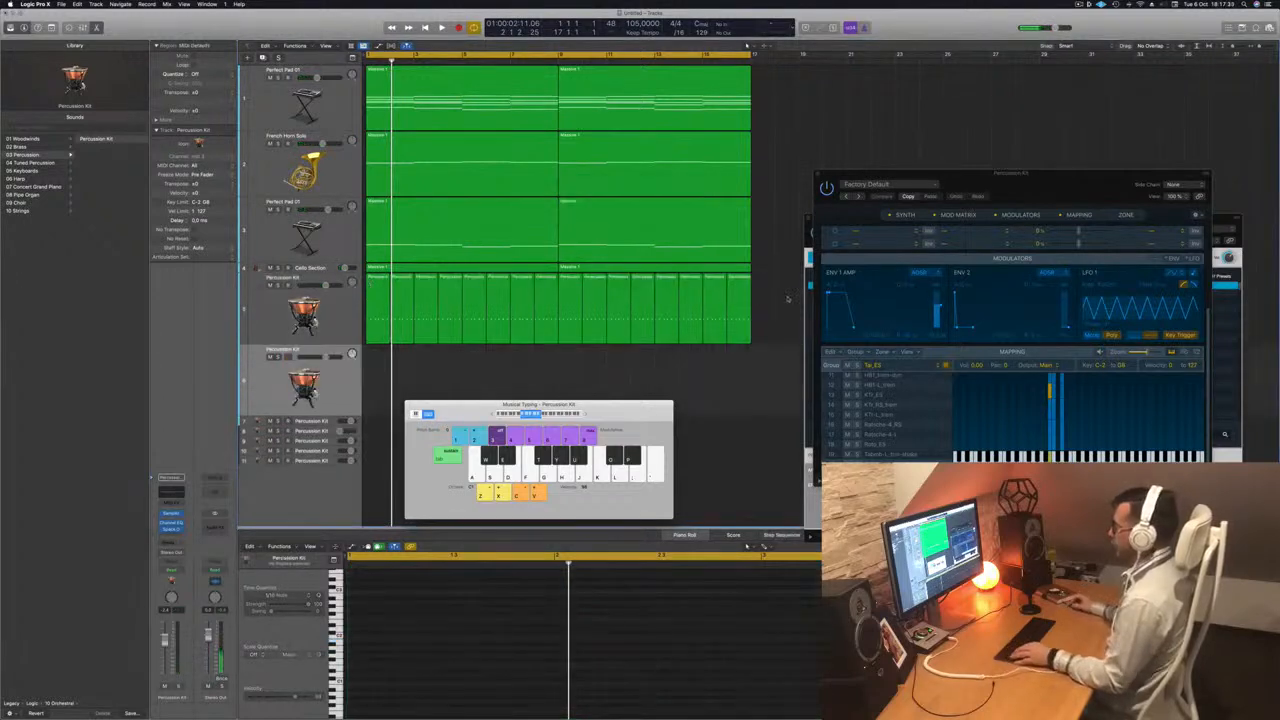
- Copy all the one-bar percussion regions to the new Percussion Kit track below and bring their notes into view in the Piano Roll
{"action": "left_click_drag", "start_coordinate": [788, 298], "coordinate": [363, 325]}
{"action": "left_click_drag", "start_coordinate": [377, 279], "coordinate": [378, 362]}
{"action": "scroll", "coordinate": [372, 616], "scroll_direction": "down", "scroll_amount": 3}
{"action": "left_click", "coordinate": [369, 631]}
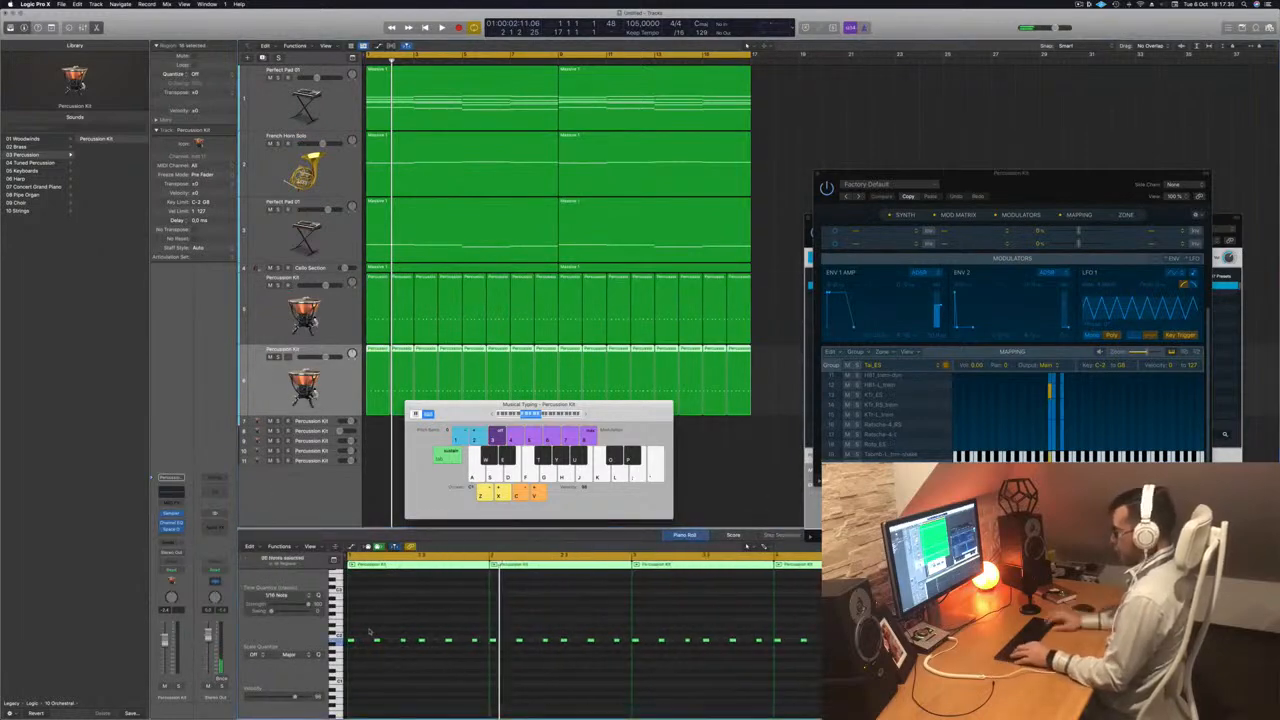
- Play the arrangement from the start and try the copied percussion pattern's notes at a slightly higher pitch
{"action": "key", "text": "Return"}
{"action": "key", "text": "space"}
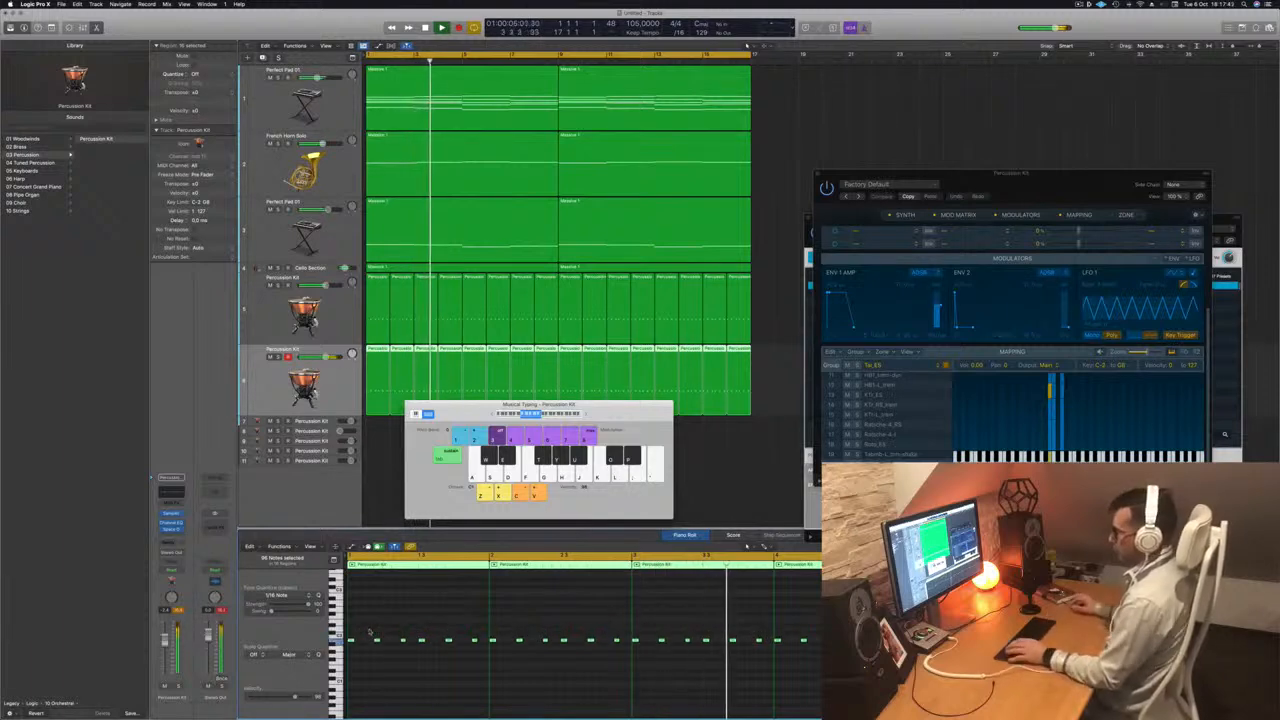
{"action": "left_click", "coordinate": [342, 409]}
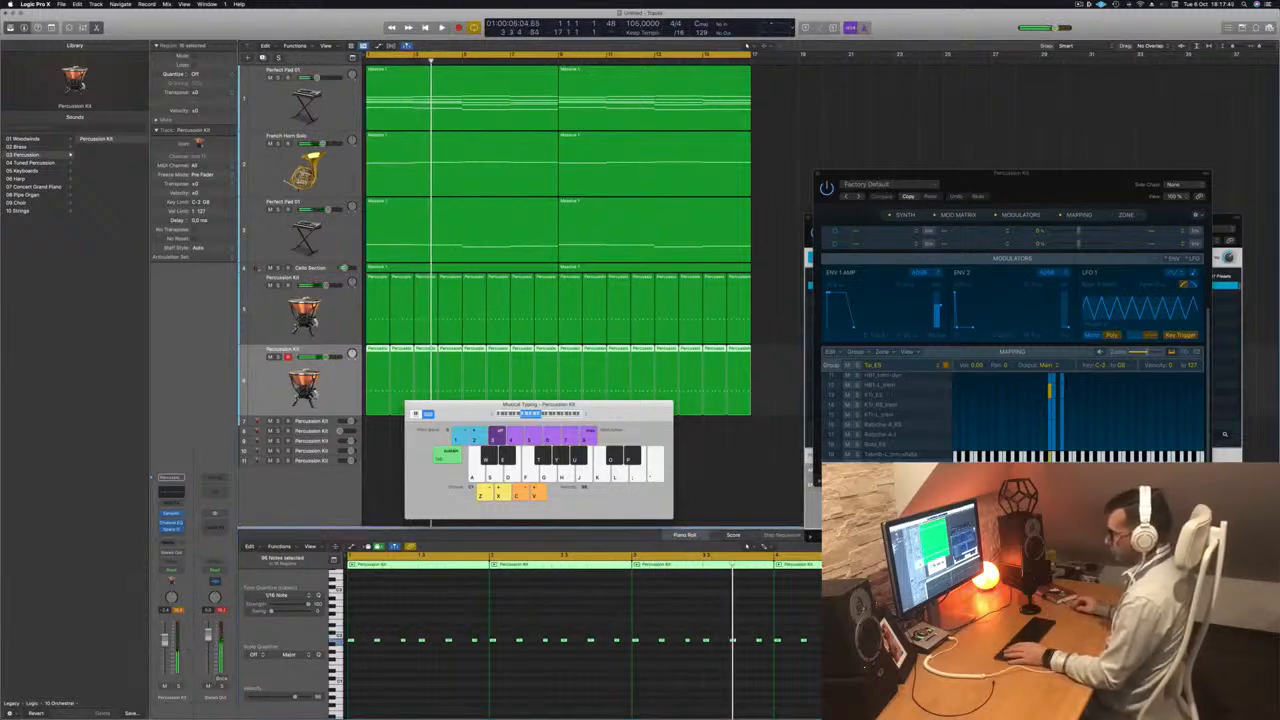
{"action": "key", "text": "space"}
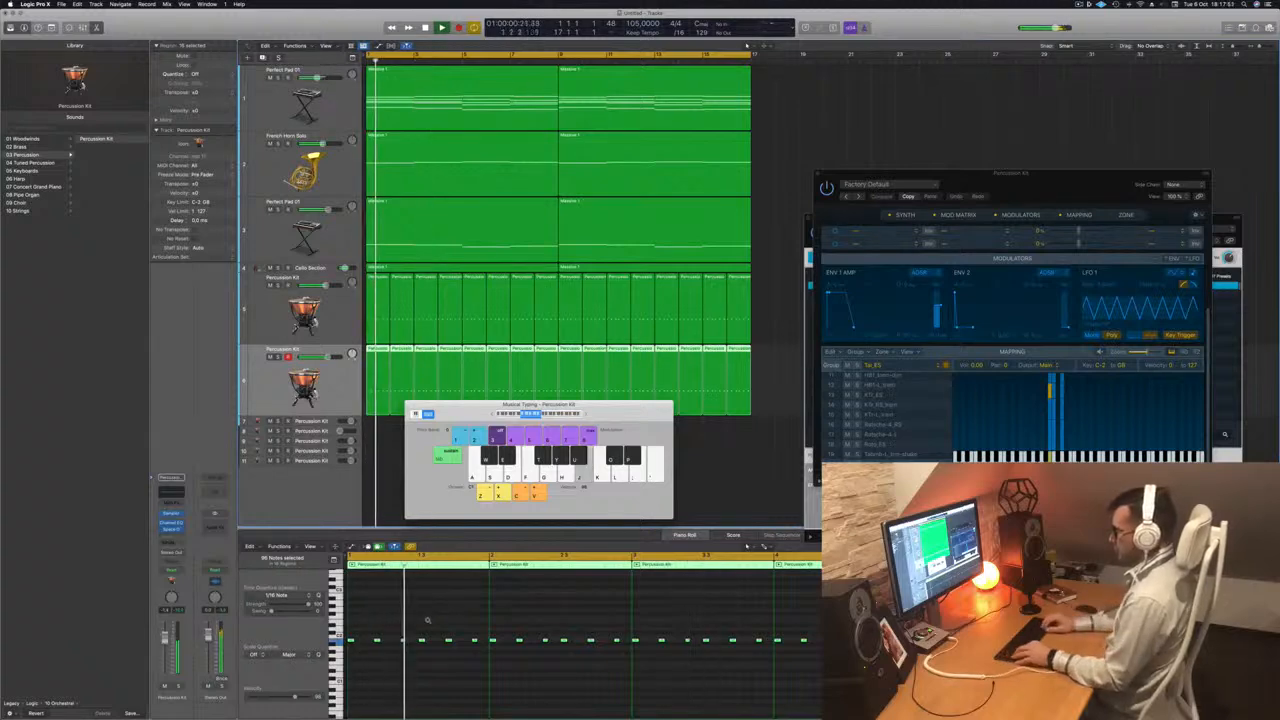
{"action": "key", "text": "alt+Up"}
{"action": "key", "text": "alt+Up"}
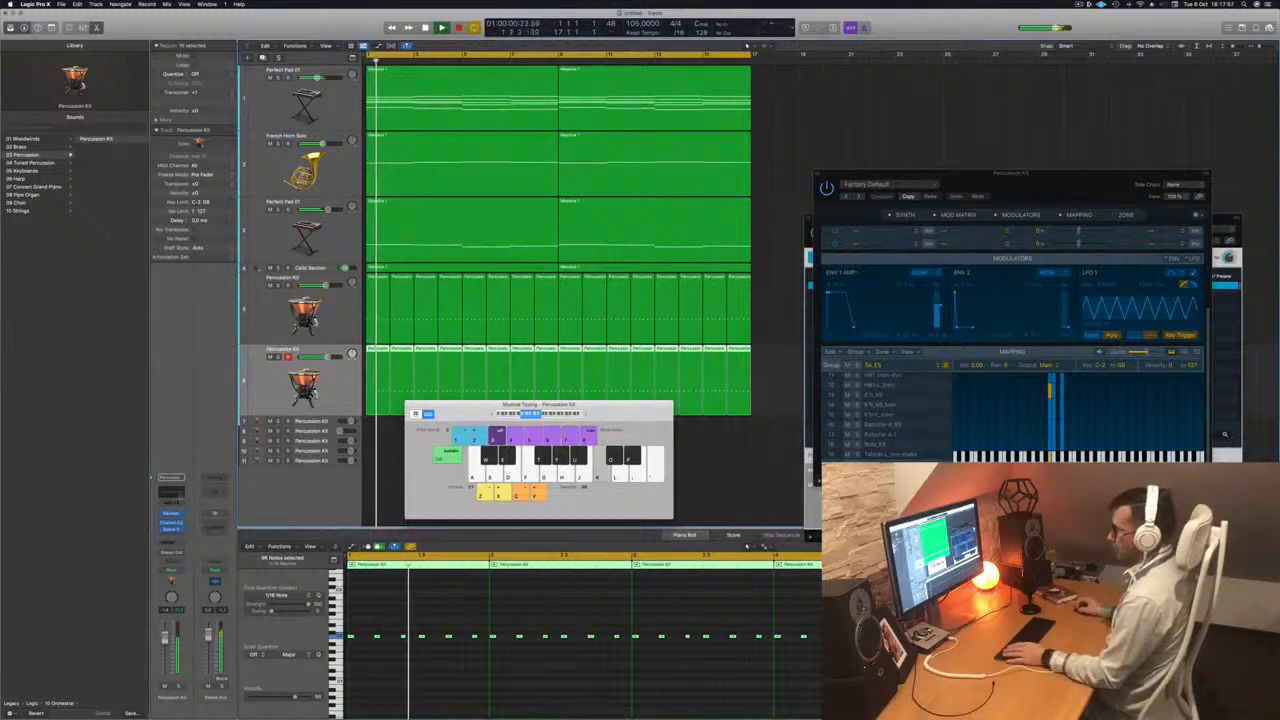
- Open the copied percussion track's Sampler, move its window aside and display the Mapping and Zone sections
{"action": "left_click", "coordinate": [170, 513]}
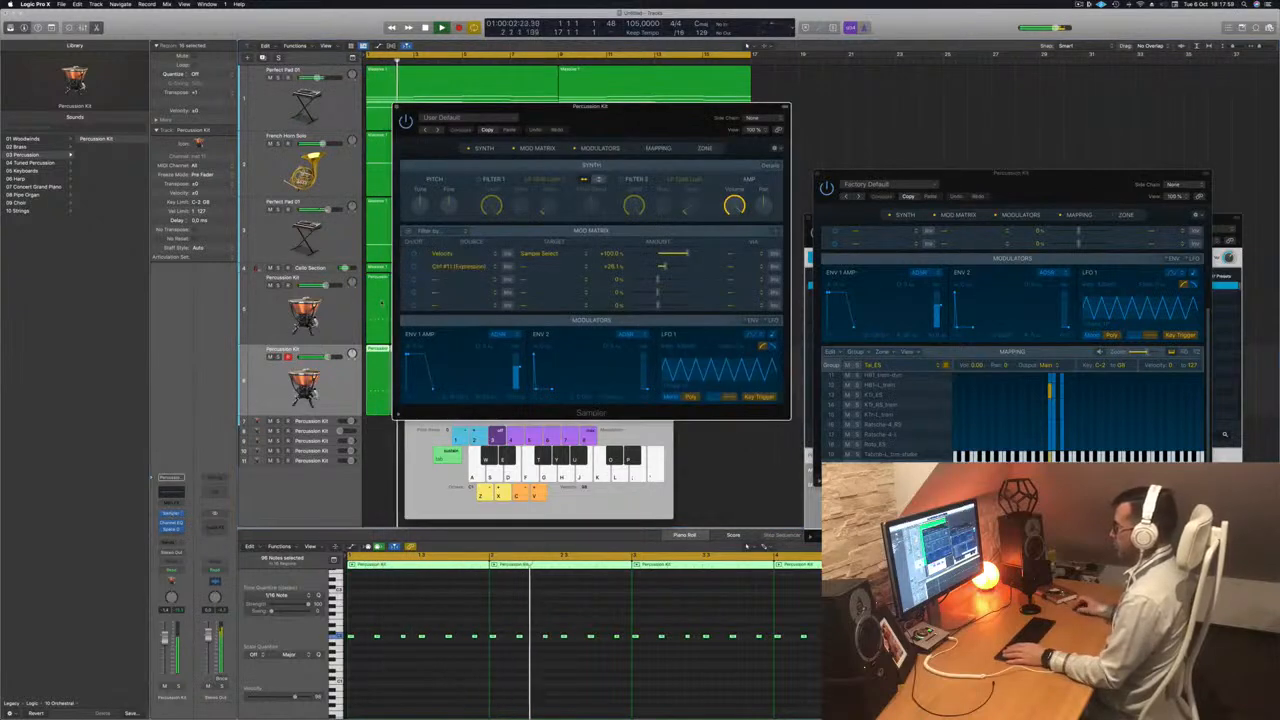
{"action": "left_click_drag", "start_coordinate": [620, 107], "coordinate": [674, 110]}
{"action": "left_click", "coordinate": [712, 151]}
{"action": "left_click", "coordinate": [758, 151]}
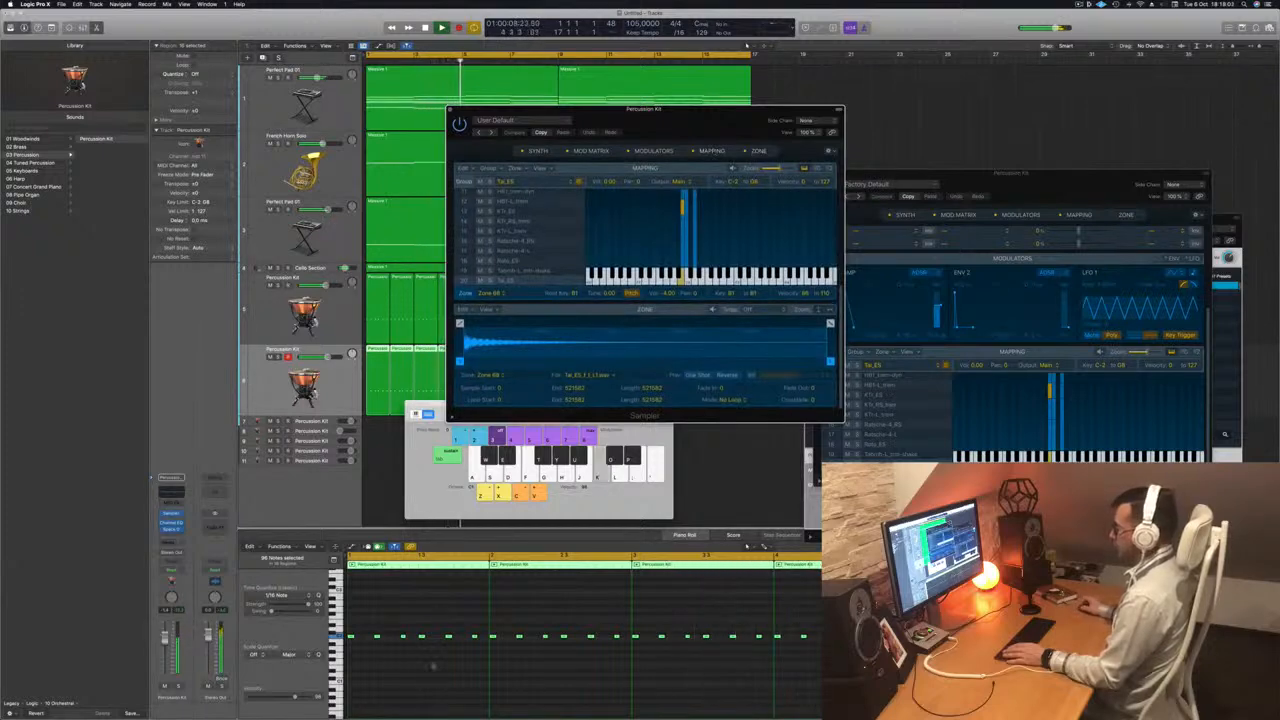
- Try the copied pattern's notes on lower pitches such as the Roto_ES sound, replaying from the start
{"action": "left_click", "coordinate": [436, 678]}
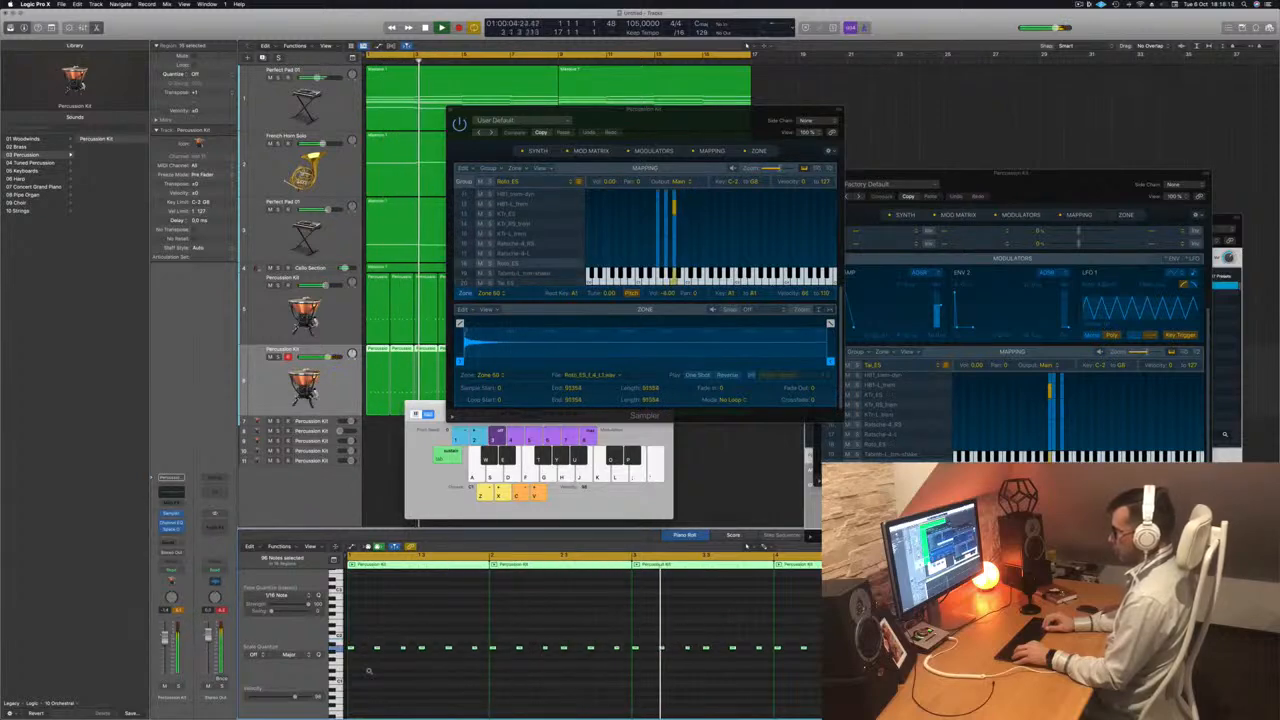
{"action": "key", "text": "Return"}
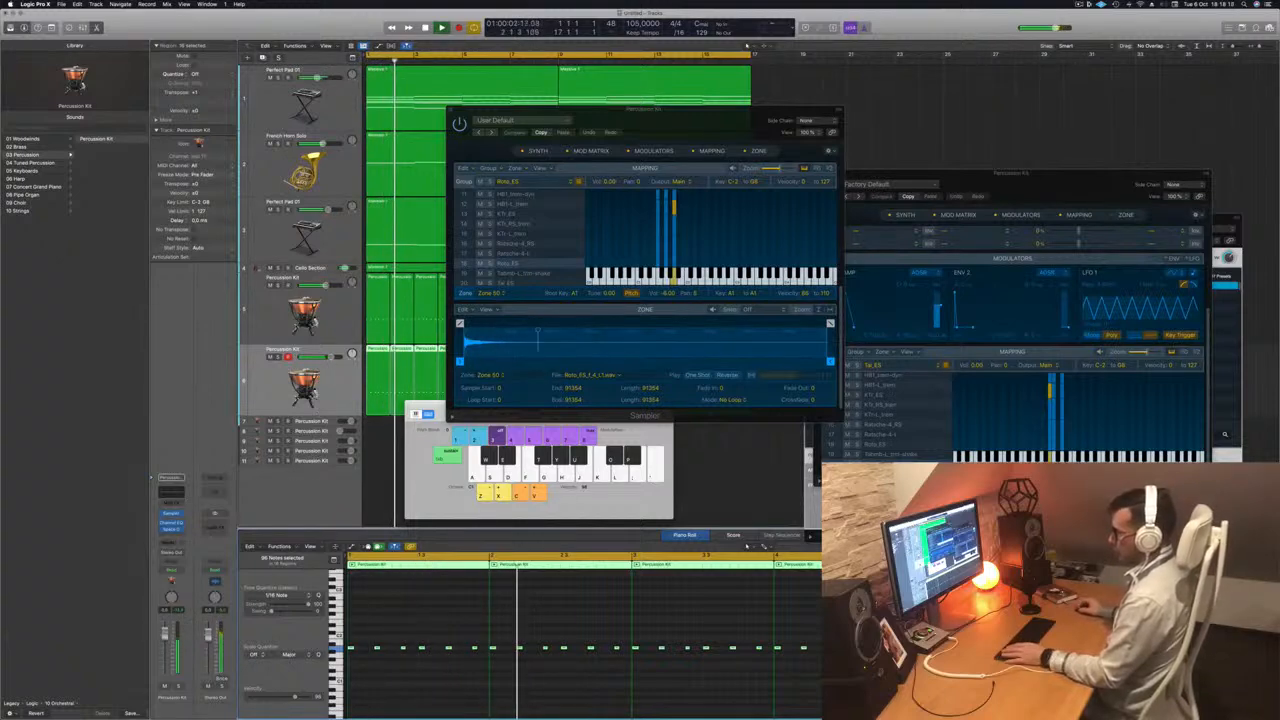
{"action": "key", "text": "Return"}
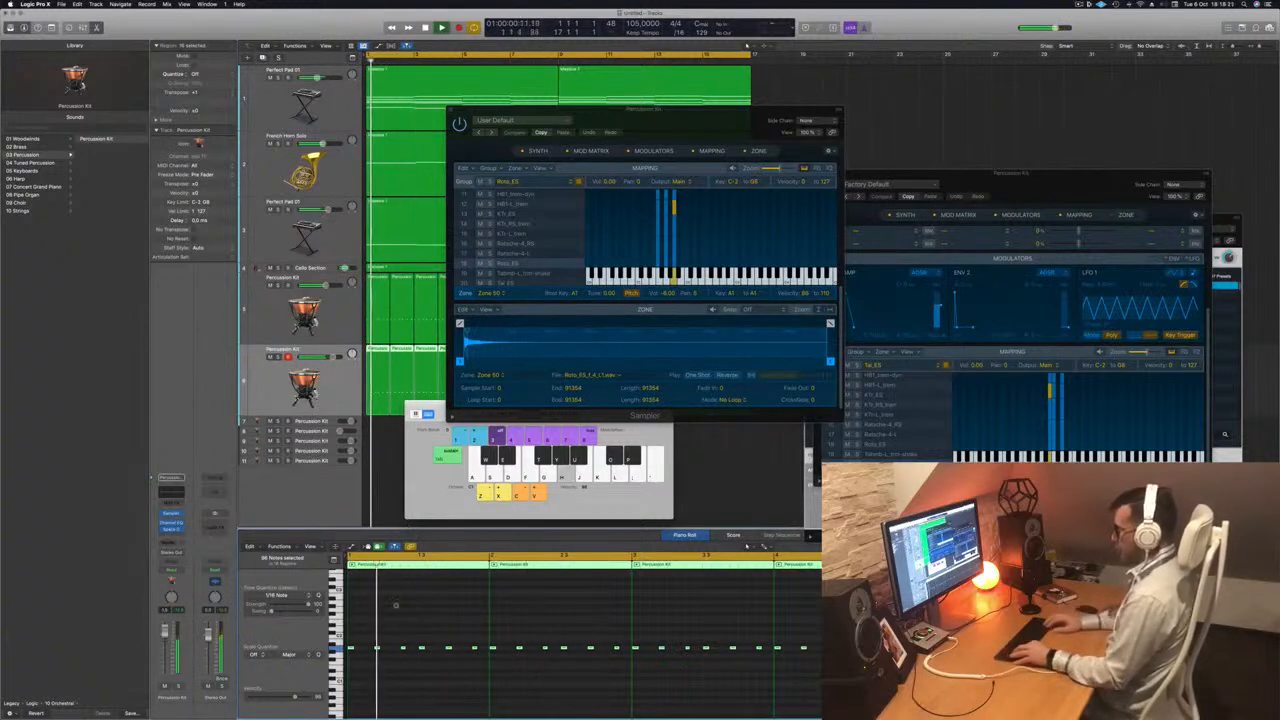
{"action": "key", "text": "Return"}
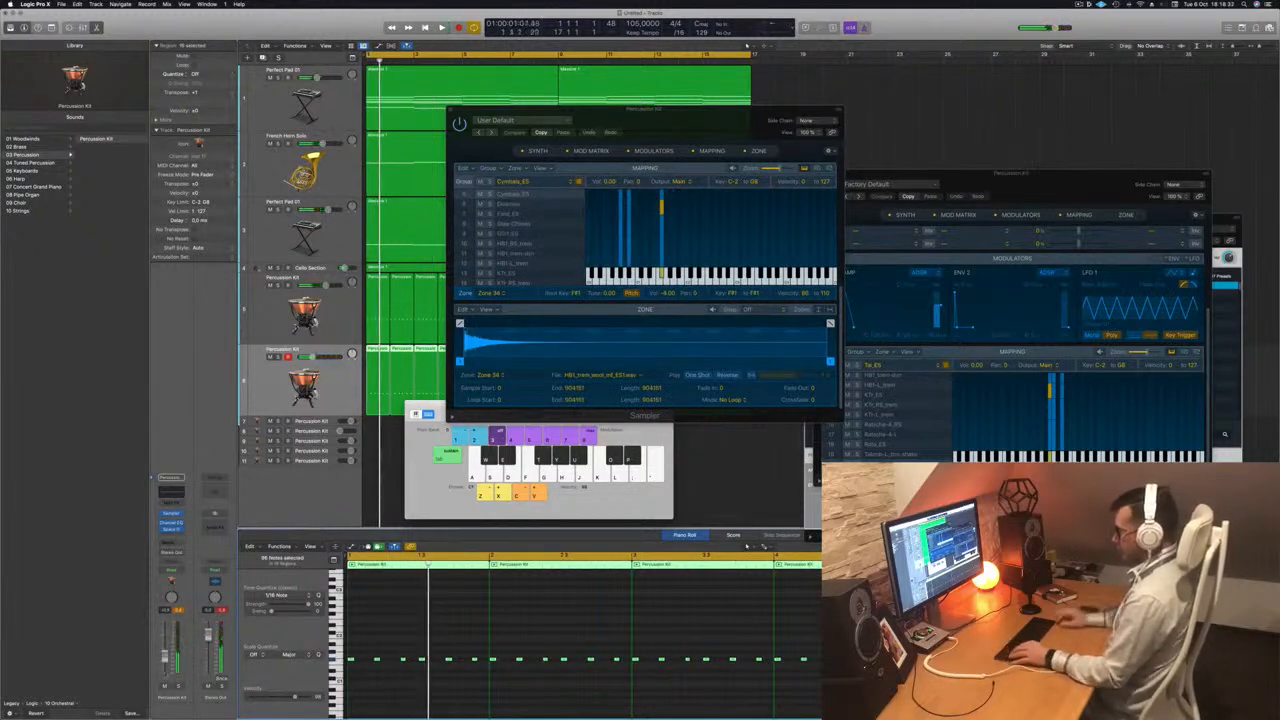
- Transpose the copied pattern's notes down to E1 for the Field_ES sound and duplicate them all about a sixteenth later
{"action": "key", "text": "alt+Down"}
{"action": "key", "text": "alt+Down"}
{"action": "key", "text": "alt+Up"}
{"action": "key", "text": "alt+Down"}
{"action": "key", "text": "space"}
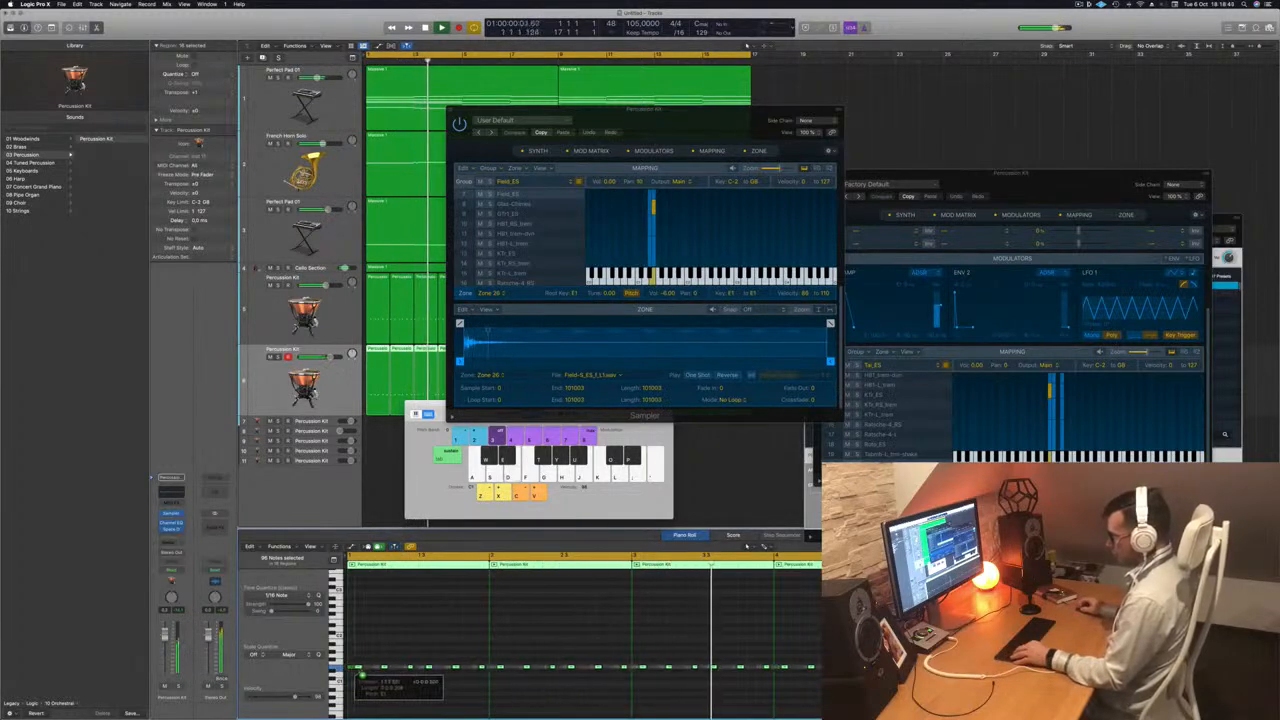
{"action": "left_click_drag", "start_coordinate": [368, 671], "coordinate": [370, 671]}
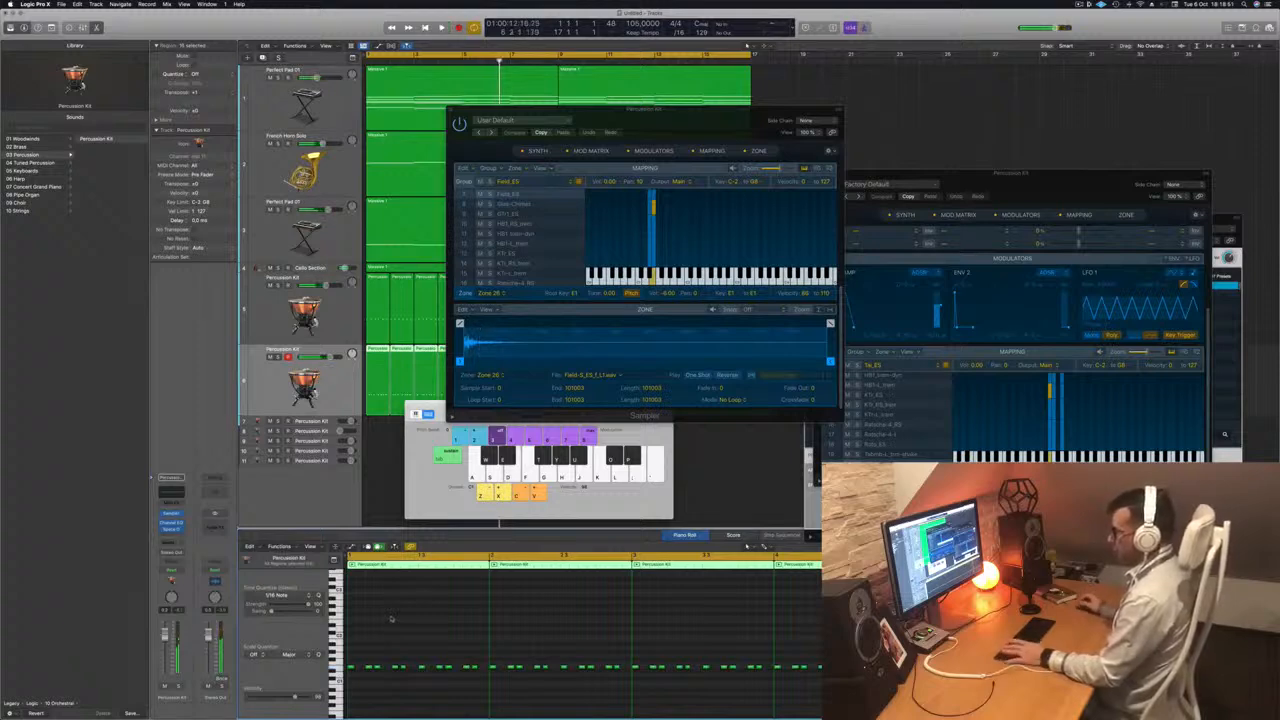
{"action": "key", "text": "space"}
- Play the upper percussion track and boost its highs in Channel EQ with a high shelf of +12.6 dB at 3460 Hz
{"action": "key", "text": "Up"}
{"action": "key", "text": "space"}
{"action": "key", "text": "space"}
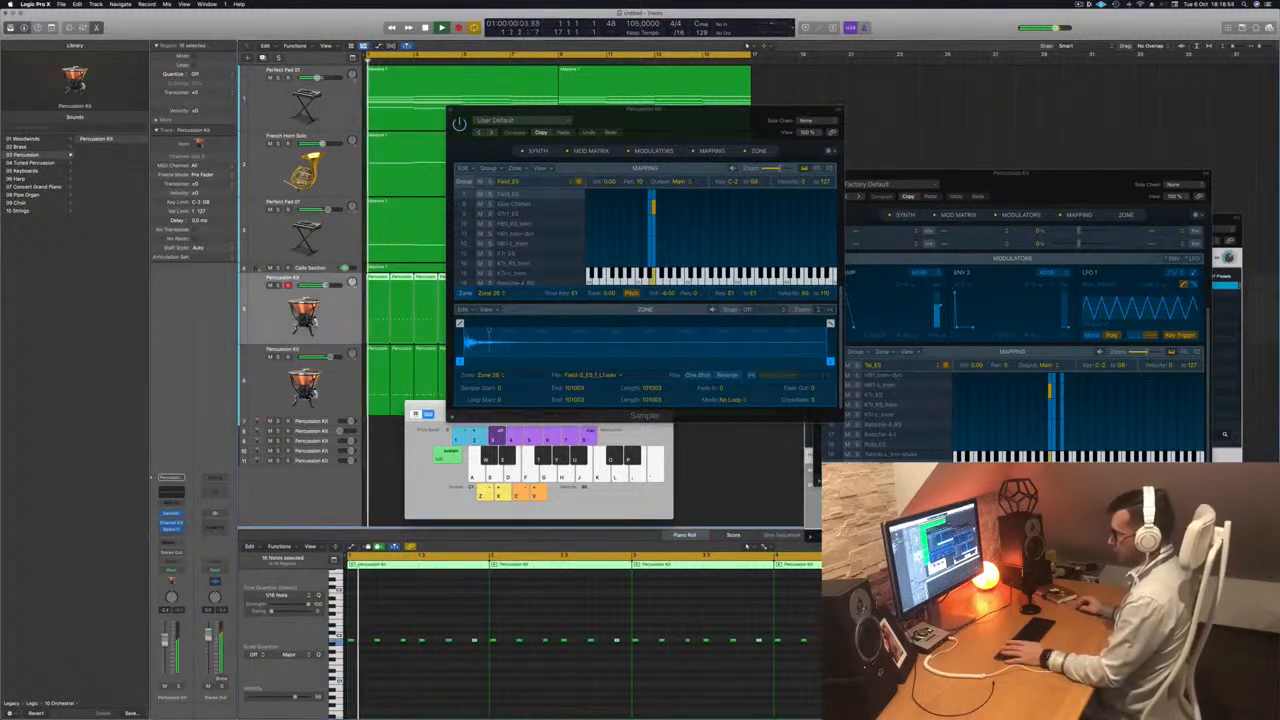
{"action": "left_click", "coordinate": [171, 523]}
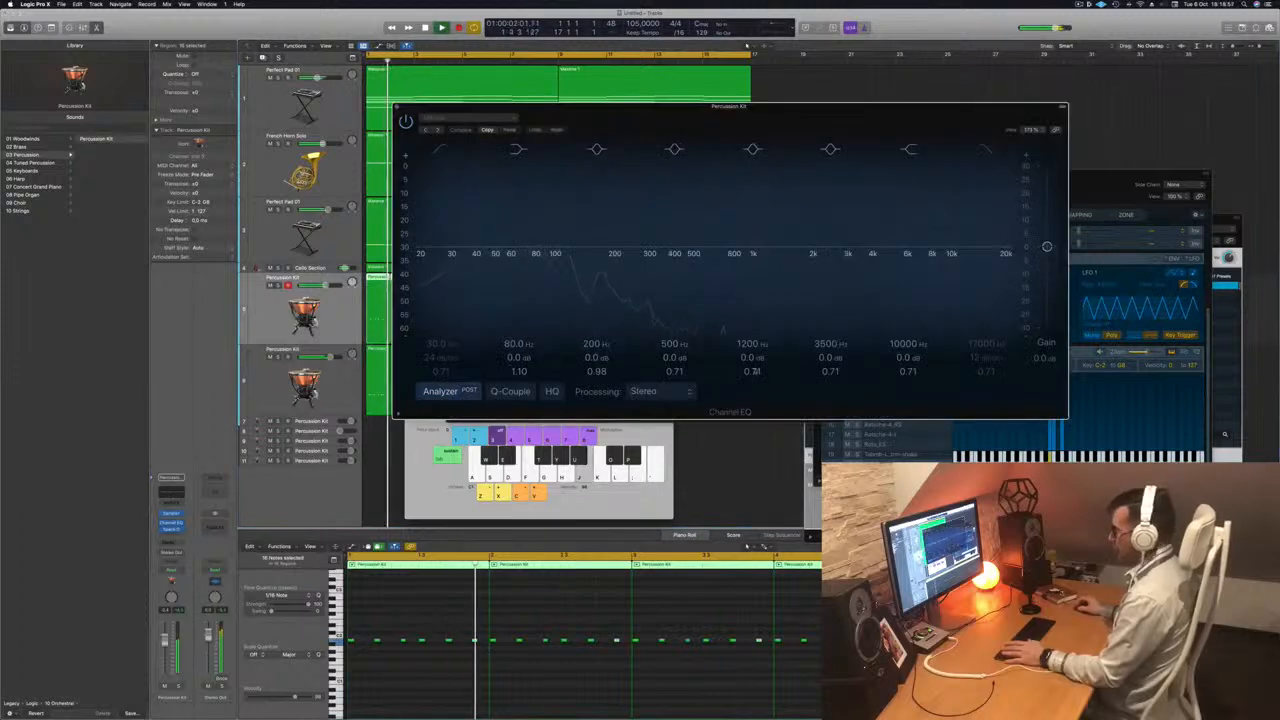
{"action": "left_click_drag", "start_coordinate": [951, 247], "coordinate": [866, 182]}
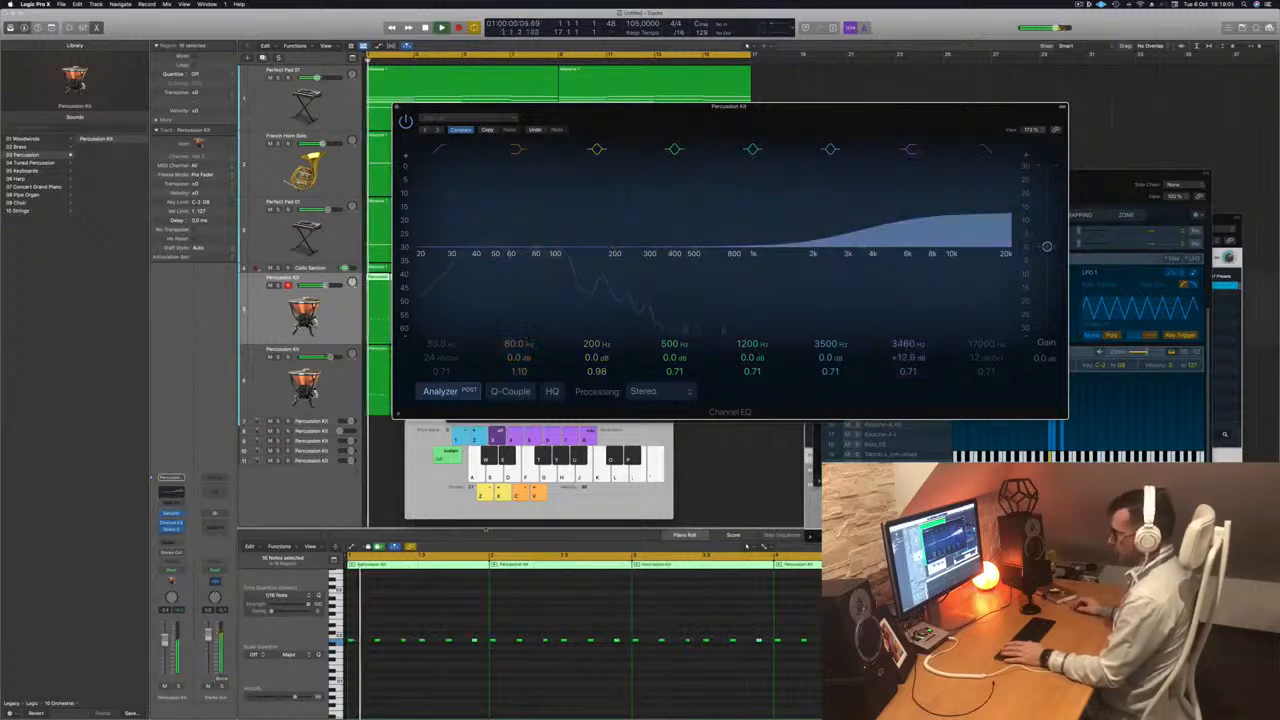
- Lengthen all the notes of the percussion patterns on the upper track and on the track below it
{"action": "left_click", "coordinate": [391, 683]}
{"action": "key", "text": "space"}
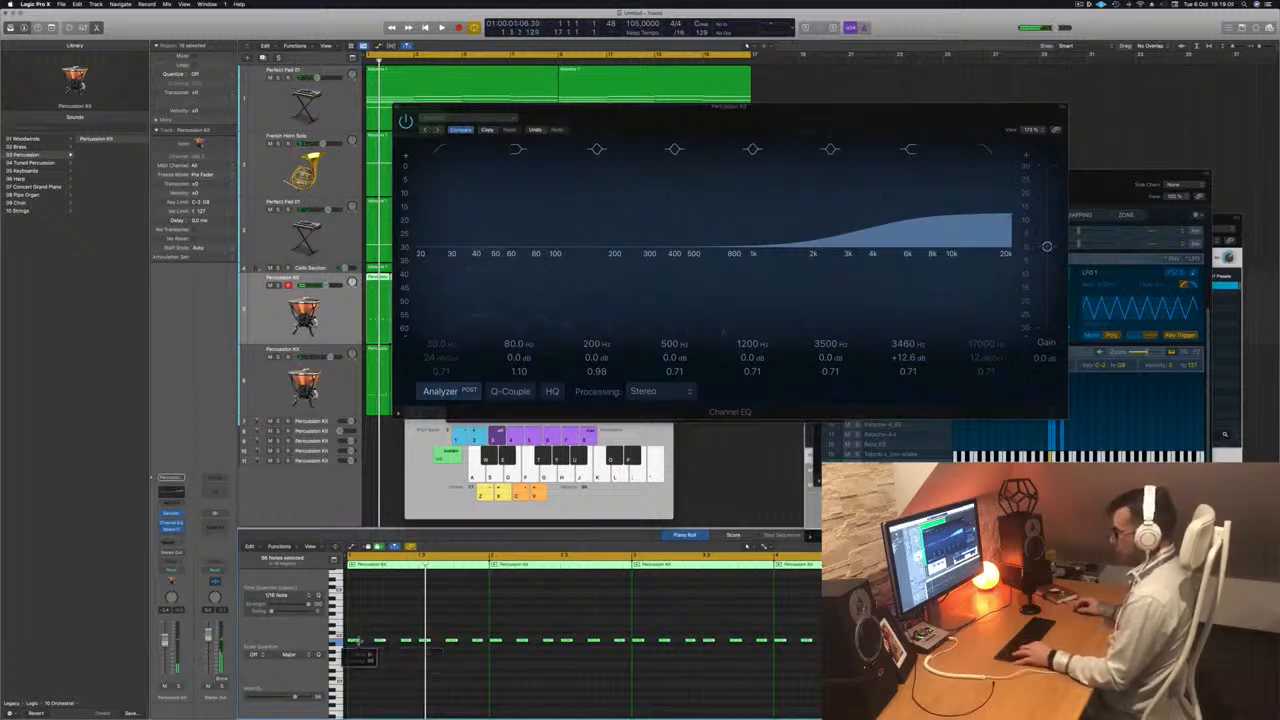
{"action": "key", "text": "Down"}
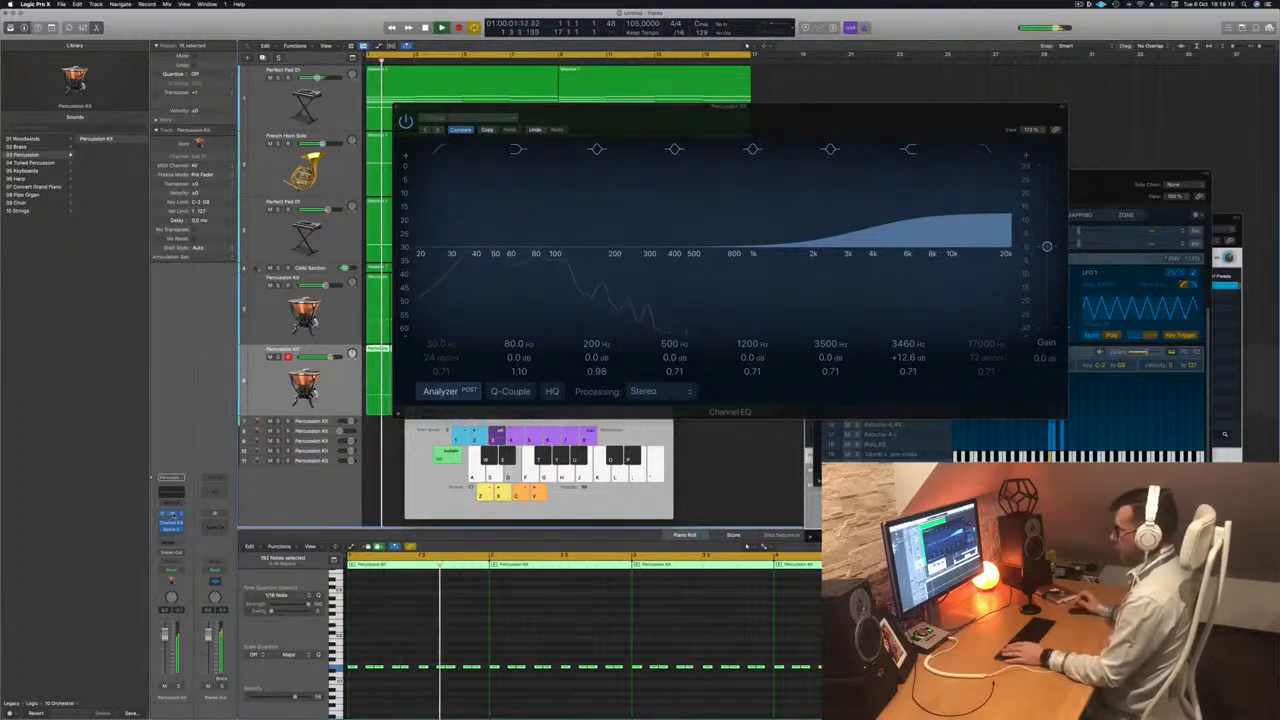
- In the lower percussion track's Sampler, slightly lengthen the decay of Envelope 2, and close the plug-in window
{"action": "left_click", "coordinate": [172, 514]}
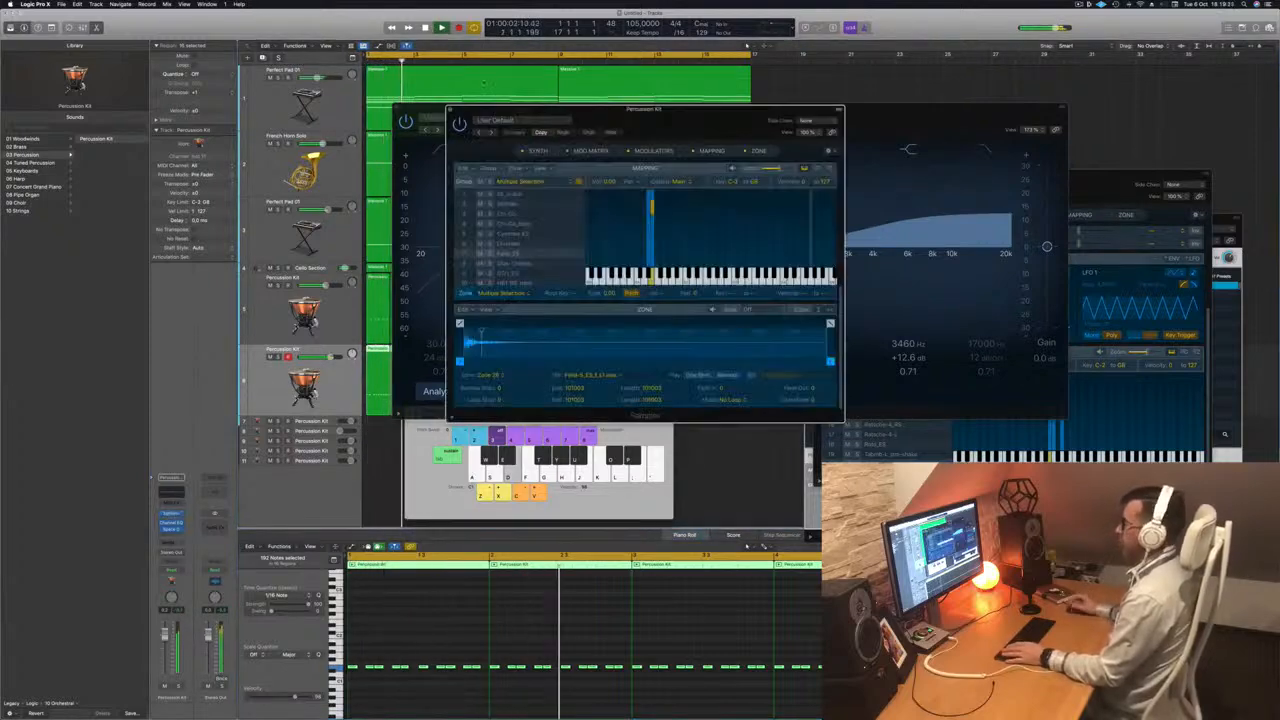
{"action": "left_click_drag", "start_coordinate": [686, 127], "coordinate": [705, 192]}
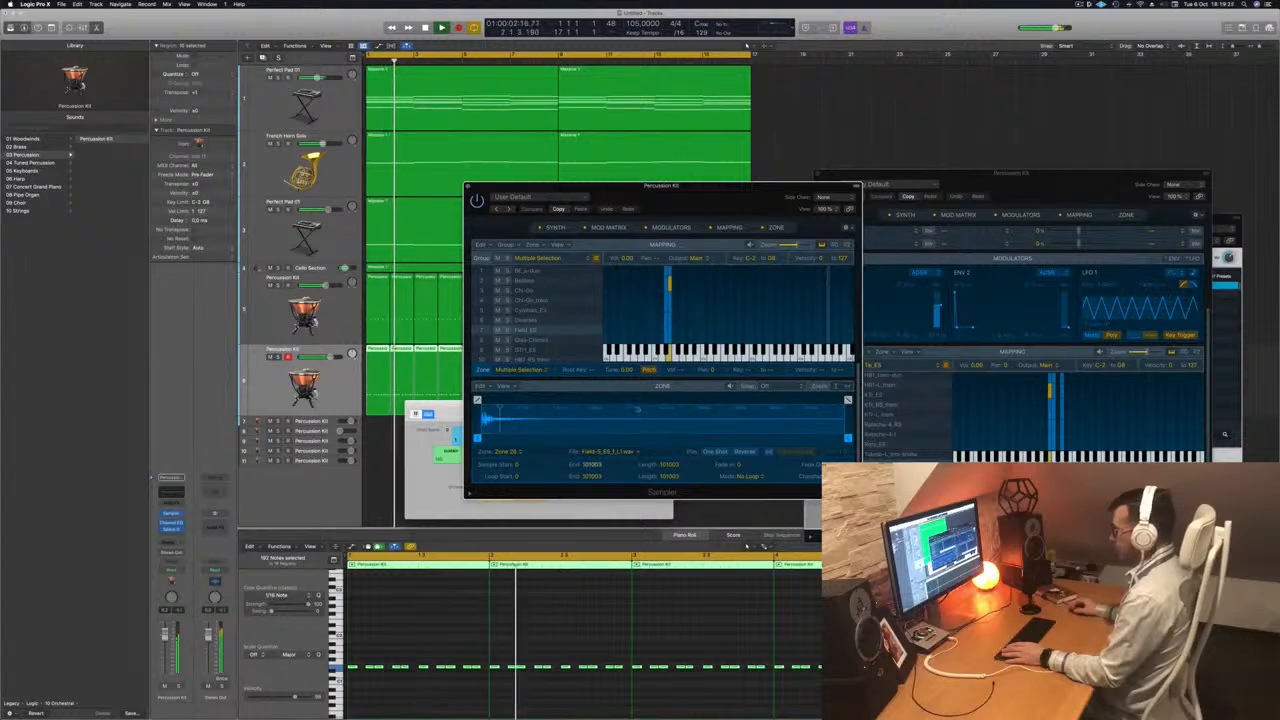
{"action": "left_click", "coordinate": [556, 228]}
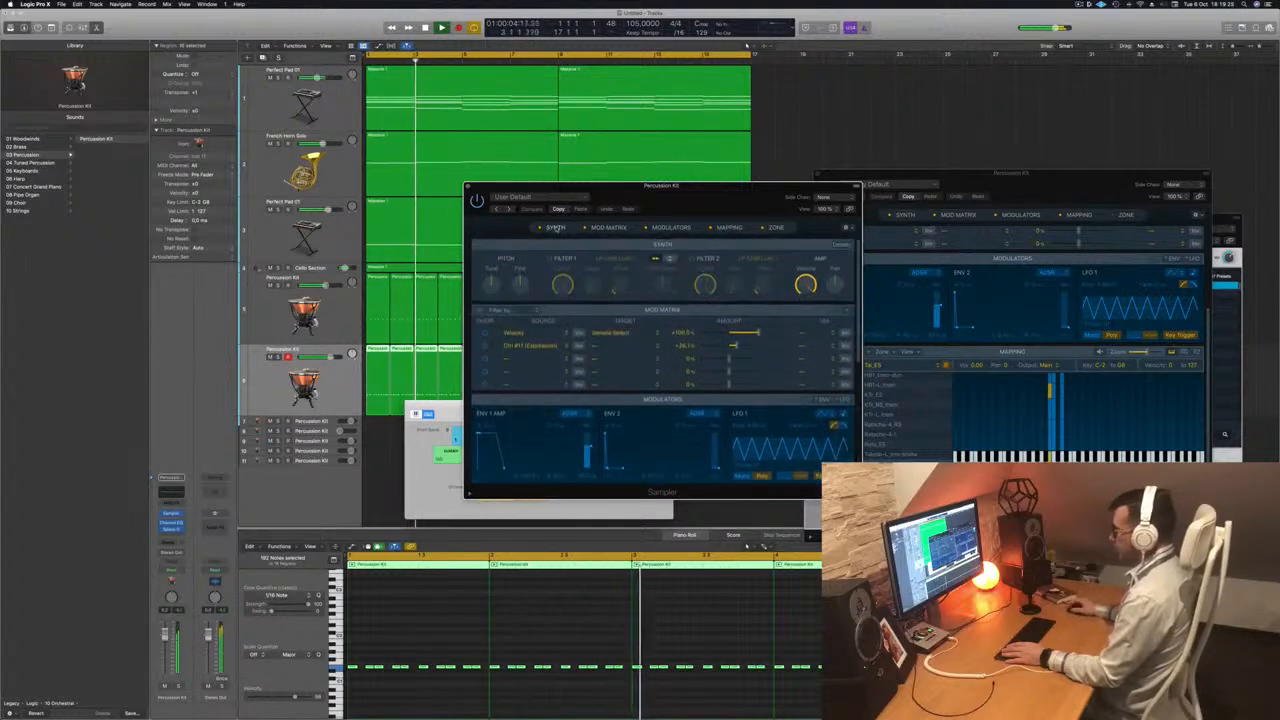
{"action": "left_click_drag", "start_coordinate": [606, 468], "coordinate": [611, 469]}
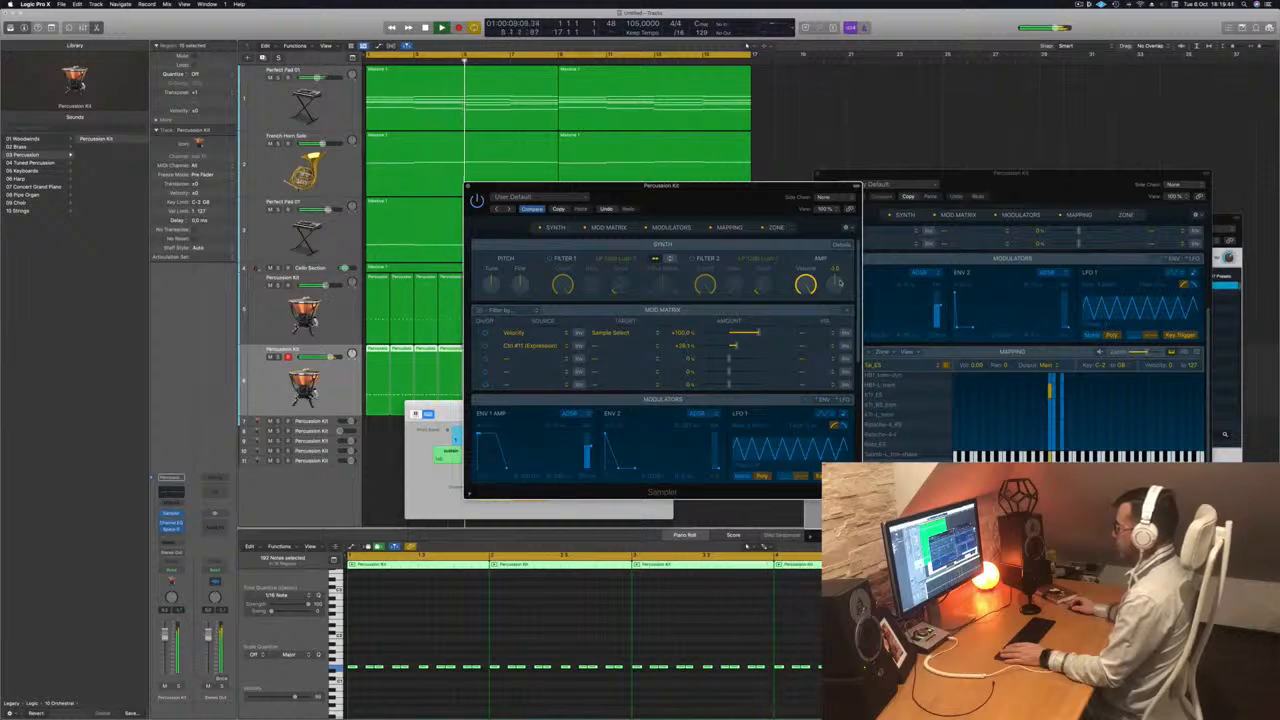
{"action": "left_click_drag", "start_coordinate": [716, 196], "coordinate": [841, 199]}
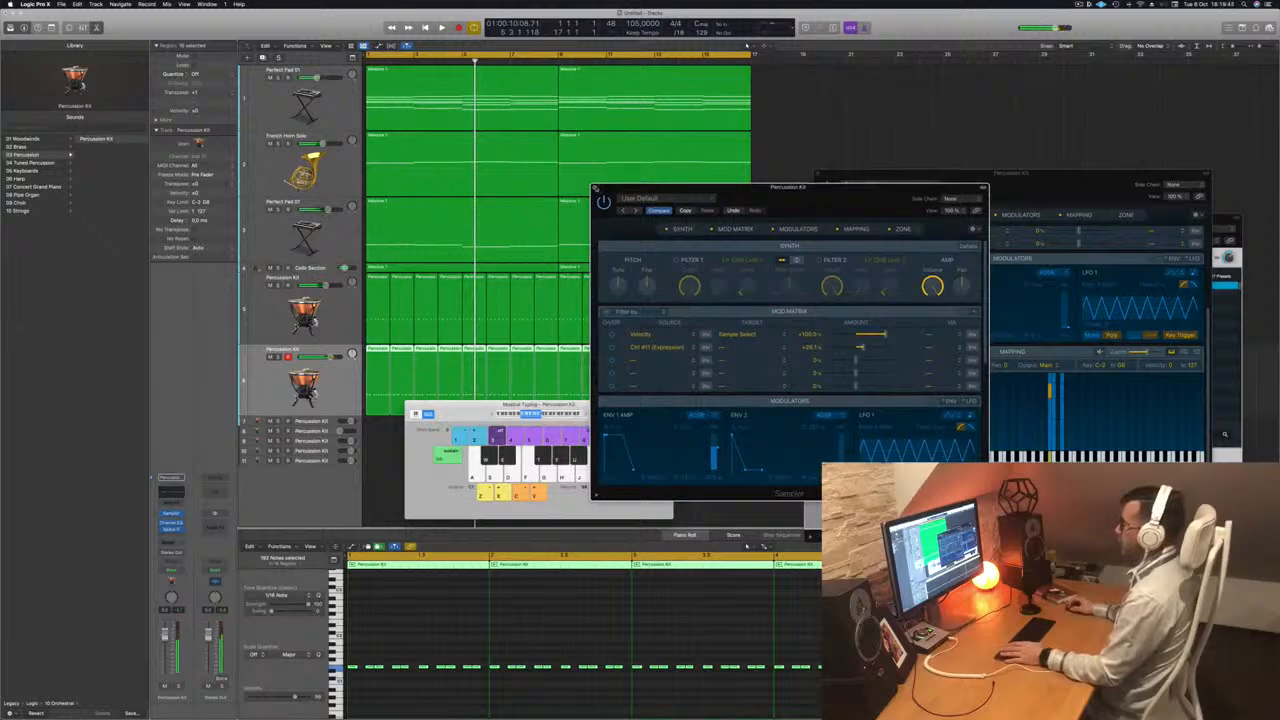
{"action": "left_click", "coordinate": [596, 188]}
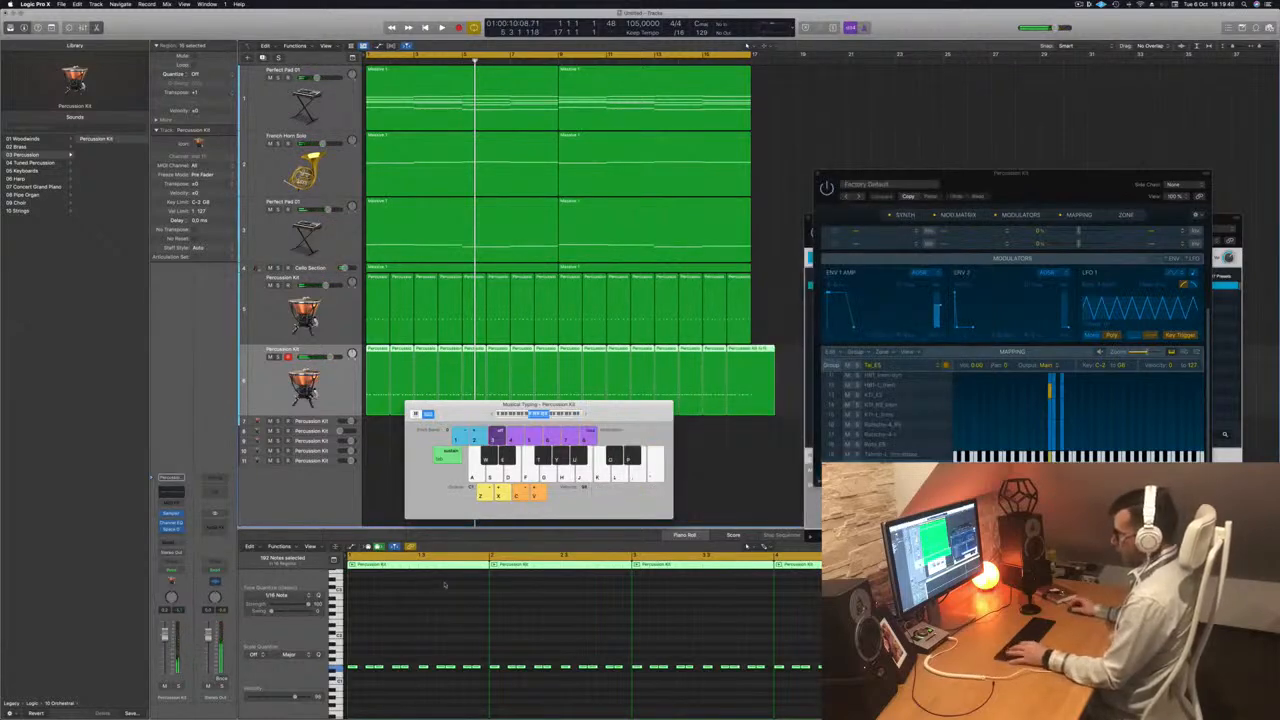
- Hide the Musical Typing keyboard, show the Mixer and play the arrangement from the start
{"action": "key", "text": "super+k"}
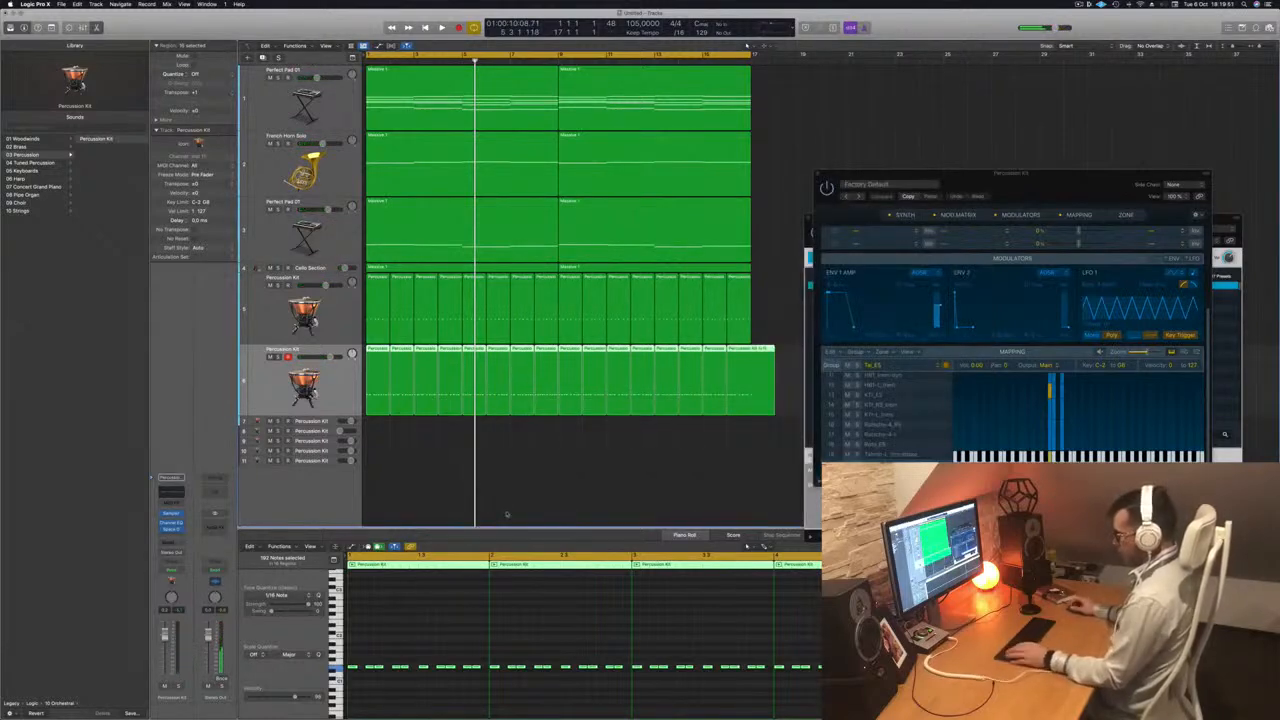
{"action": "key", "text": "x"}
{"action": "key", "text": "Return"}
{"action": "key", "text": "space"}
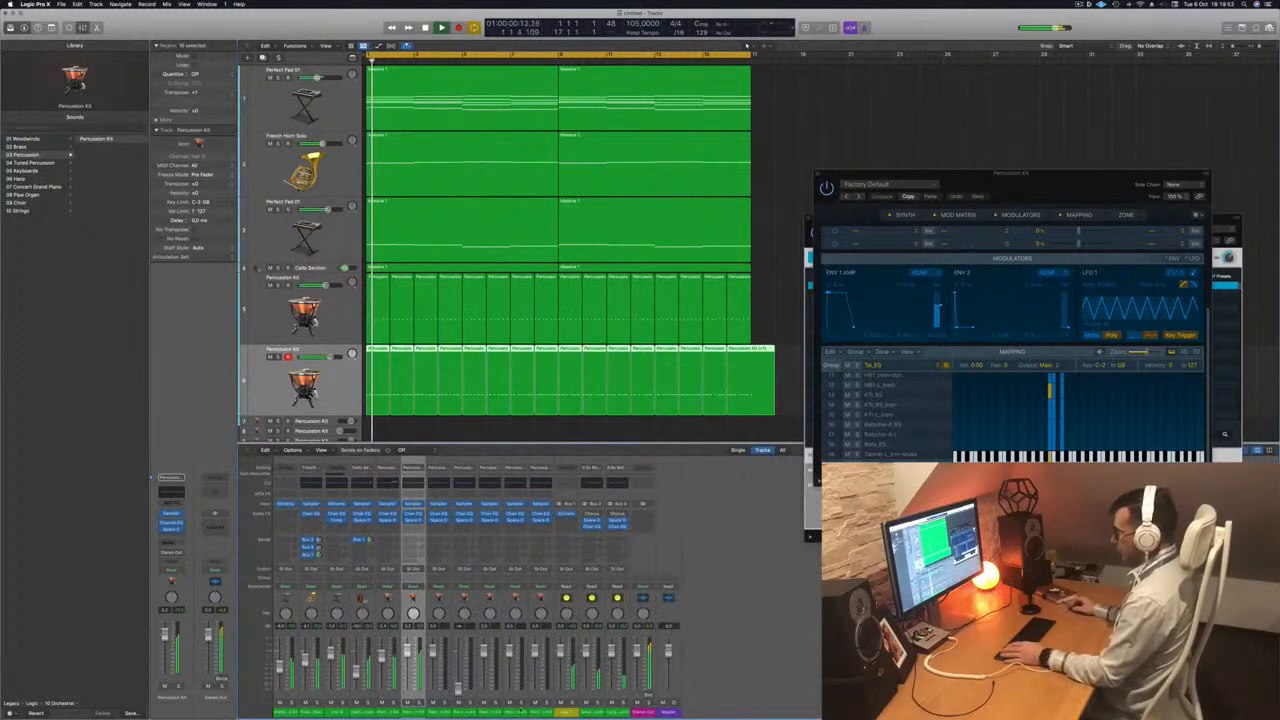
{"action": "key", "text": "Return"}
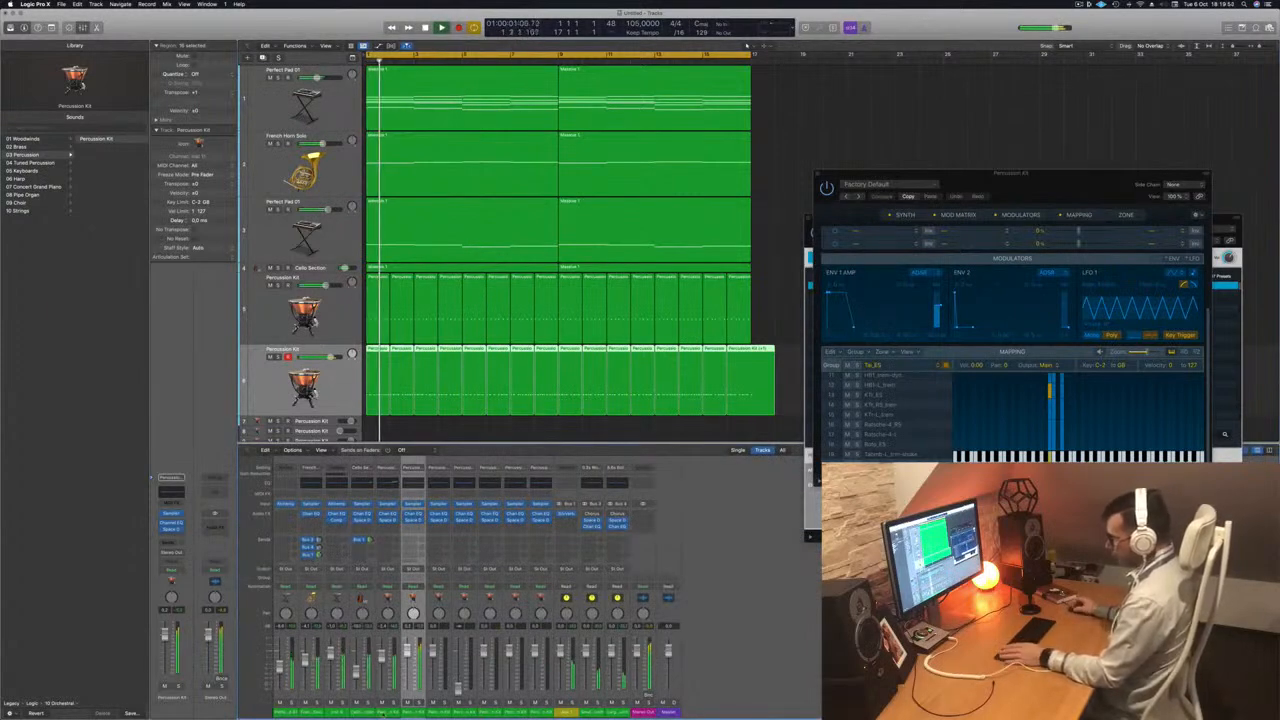
- Lower the pad, French horn and cello levels together, and briefly solo the upper percussion track during playback
{"action": "key", "text": "Up"}
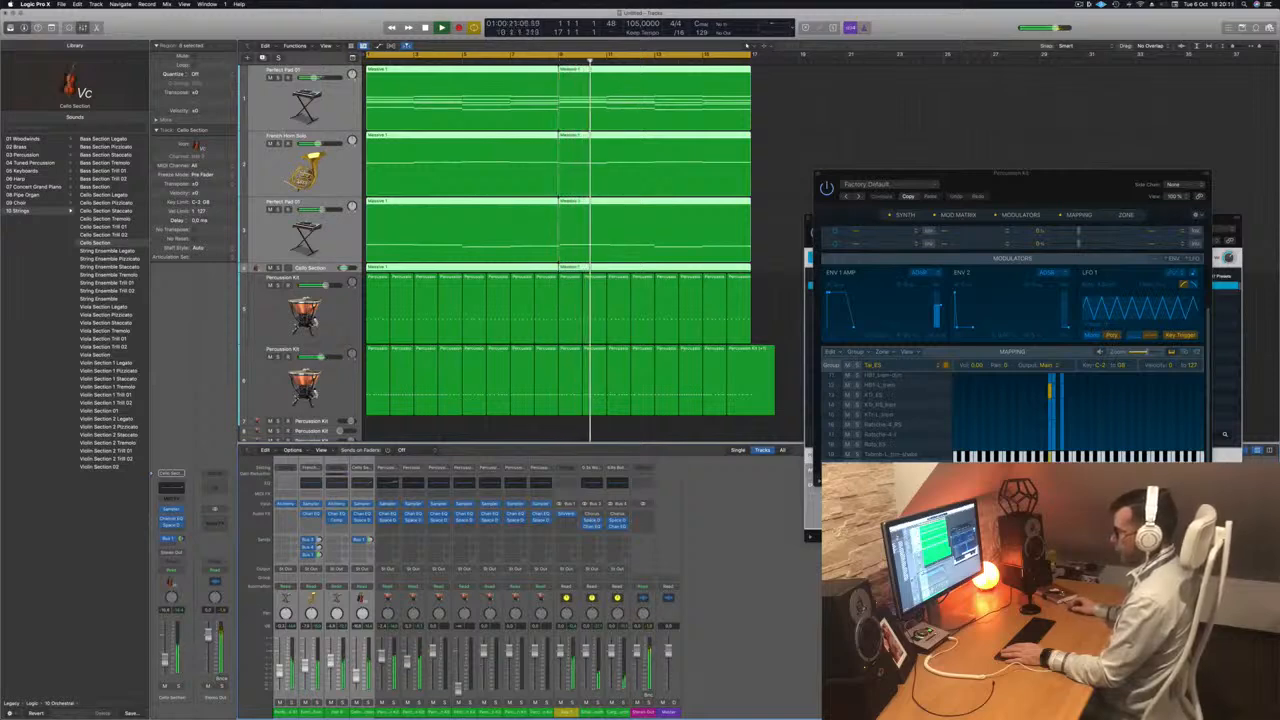
{"action": "left_click", "coordinate": [306, 384]}
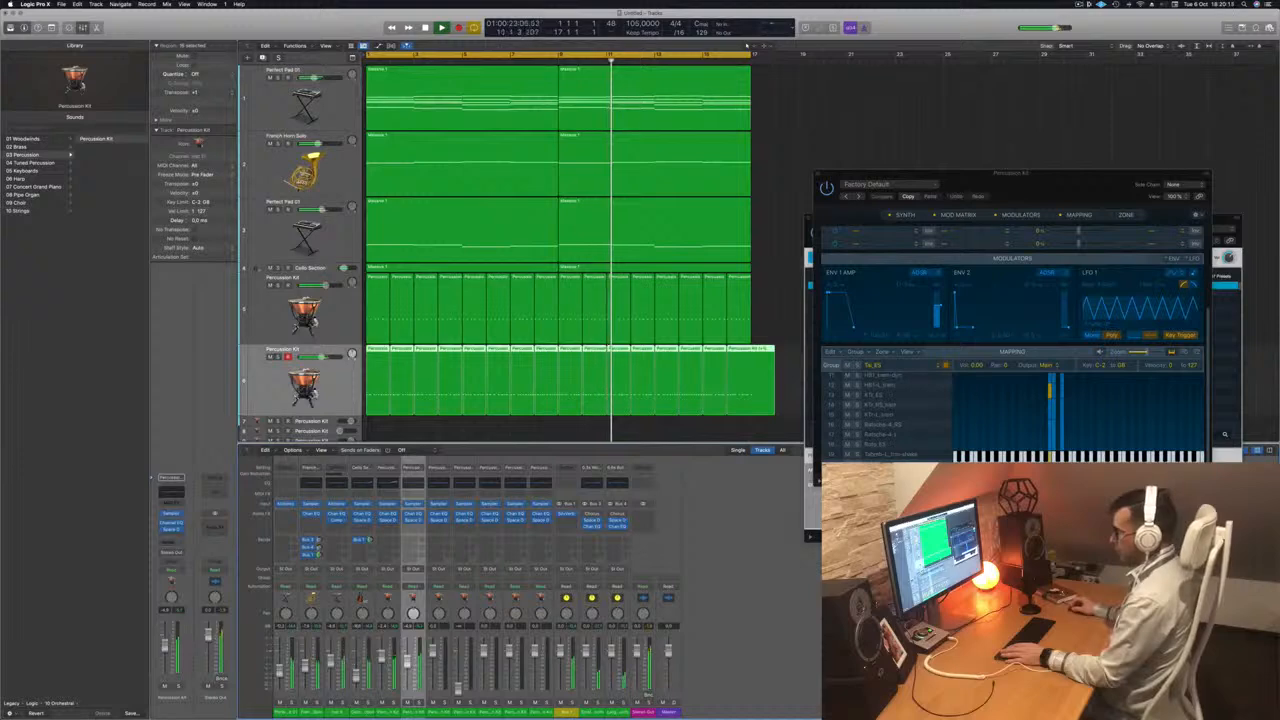
{"action": "scroll", "coordinate": [507, 250], "scroll_direction": "down", "scroll_amount": 1}
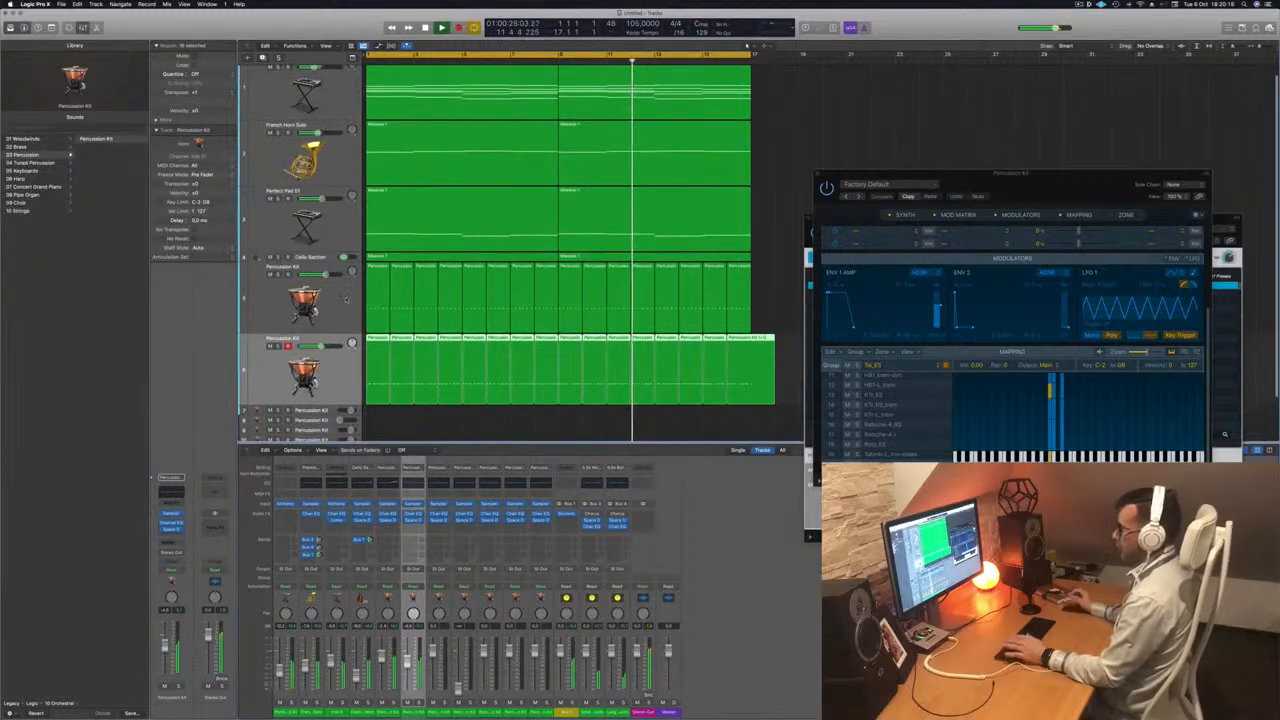
{"action": "left_click", "coordinate": [303, 300]}
{"action": "left_click", "coordinate": [278, 275]}
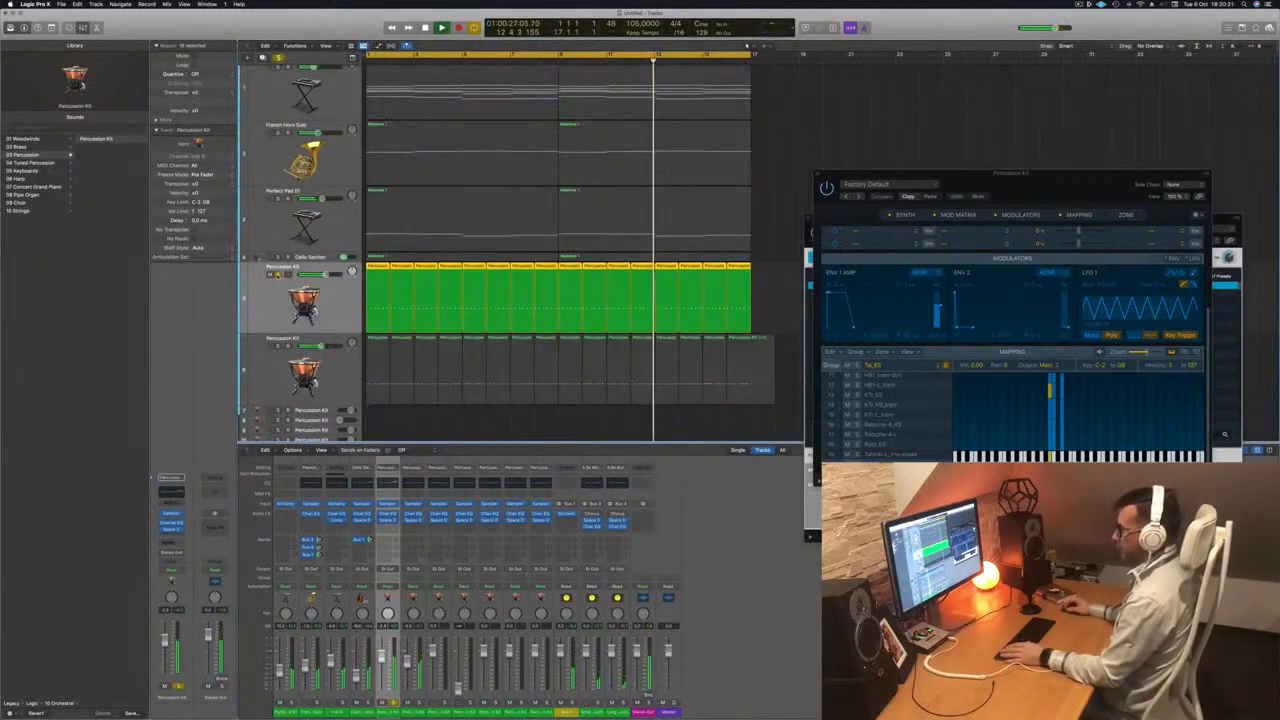
{"action": "left_click", "coordinate": [278, 275]}
{"action": "scroll", "coordinate": [337, 237], "scroll_direction": "up", "scroll_amount": 1}
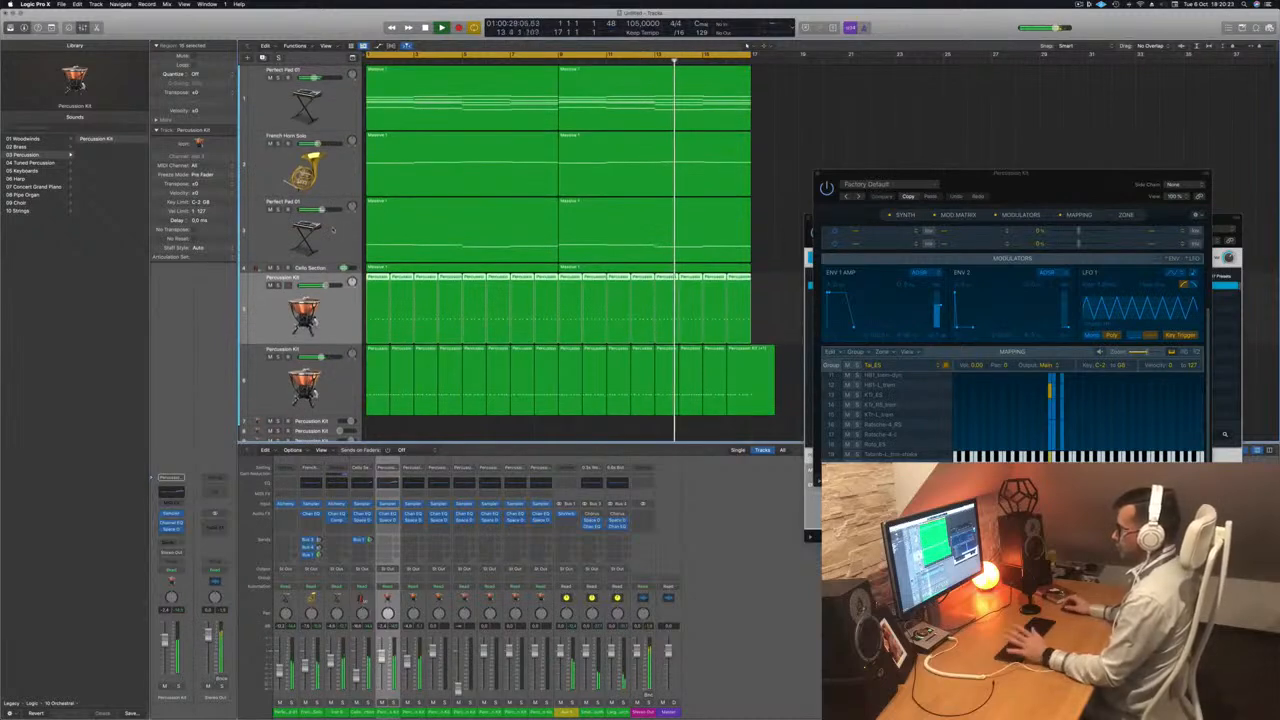
- Replace the overlong last region on the lower percussion track with a copy of the one-bar region before it, ending at bar 17
{"action": "scroll", "coordinate": [507, 250], "scroll_direction": "down", "scroll_amount": 1}
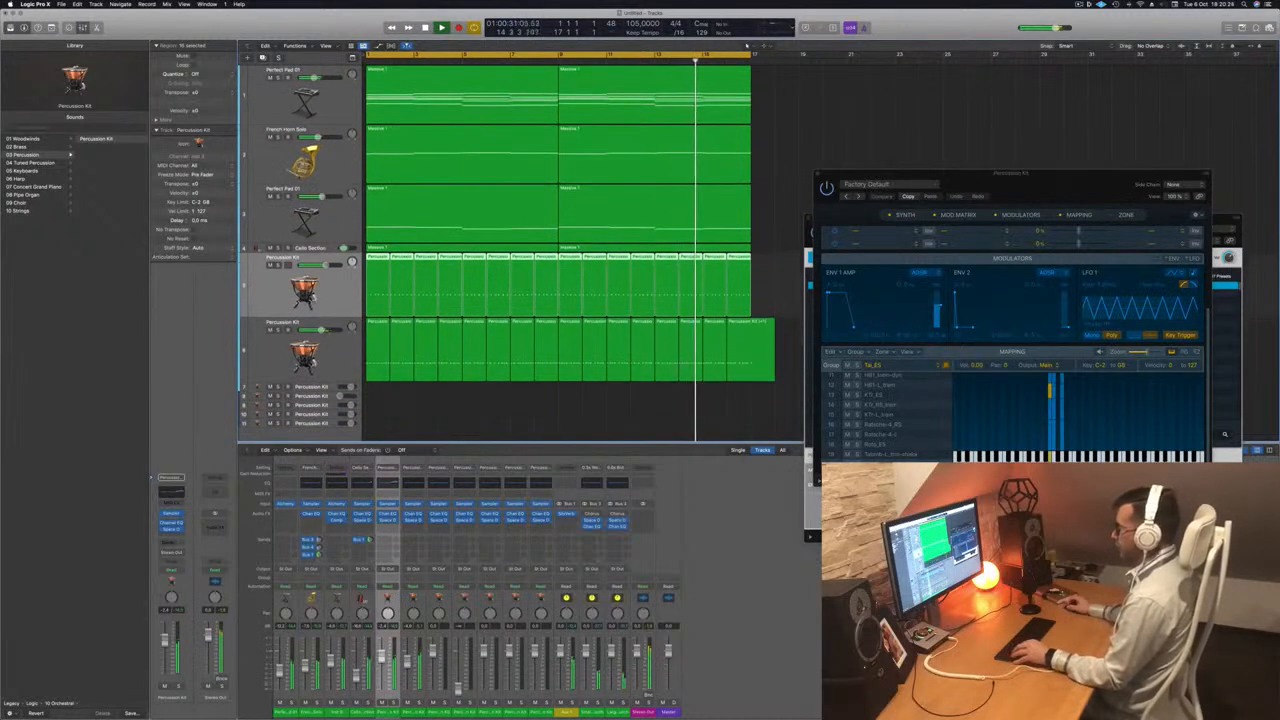
{"action": "left_click", "coordinate": [733, 350]}
{"action": "key", "text": "Delete"}
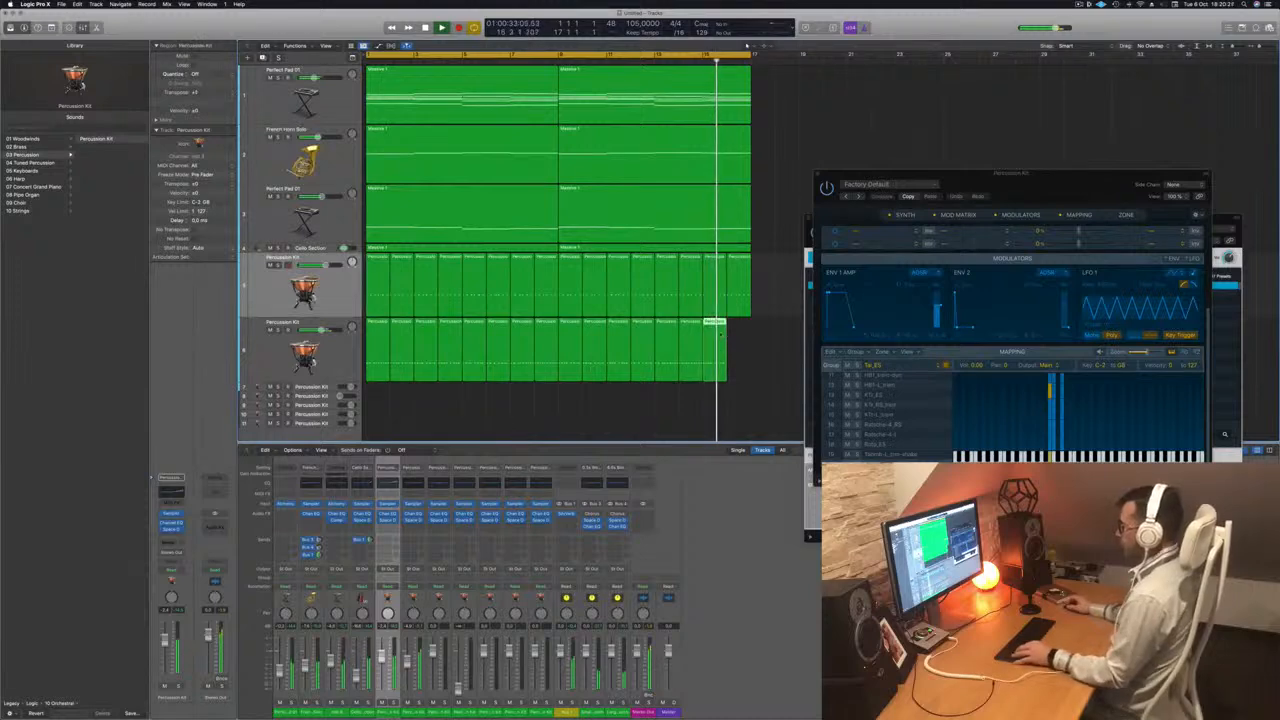
{"action": "left_click_drag", "start_coordinate": [717, 340], "coordinate": [741, 332]}
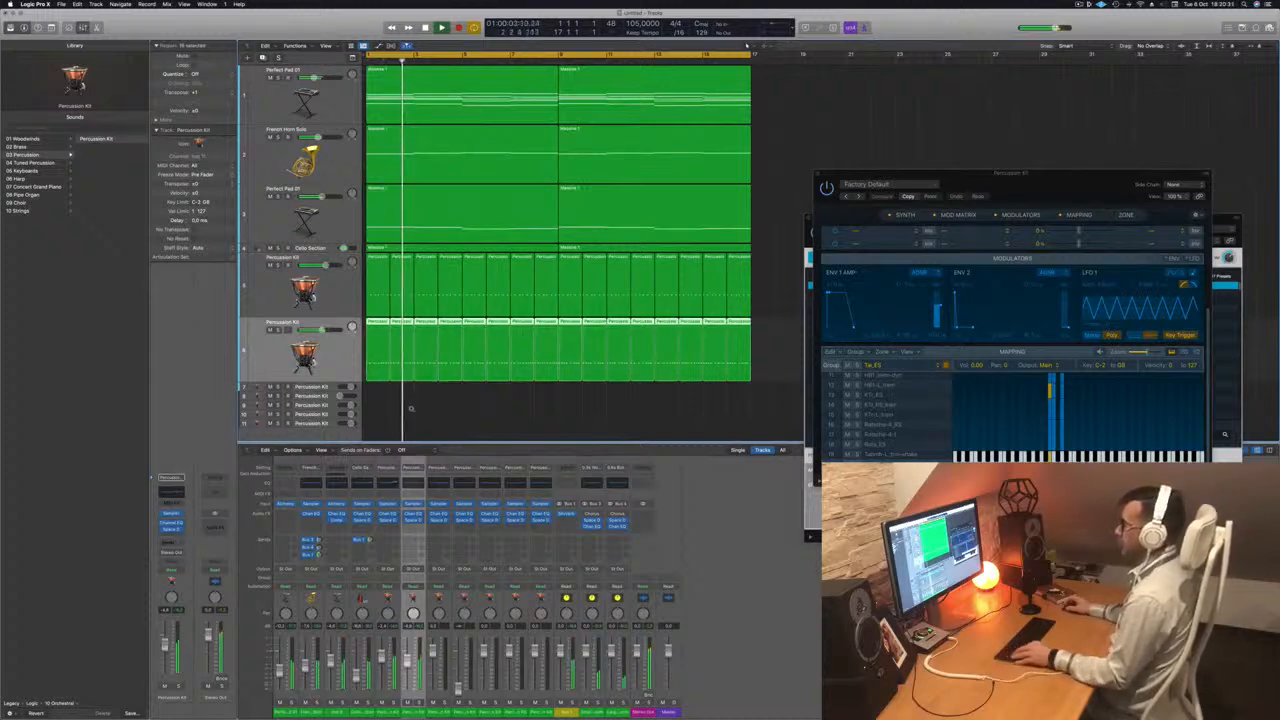
- Copy the first one-bar region of the second percussion track onto the third percussion track and open it in the Piano Roll
{"action": "scroll", "coordinate": [417, 357], "scroll_direction": "down", "scroll_amount": 3}
{"action": "left_click", "coordinate": [332, 345]}
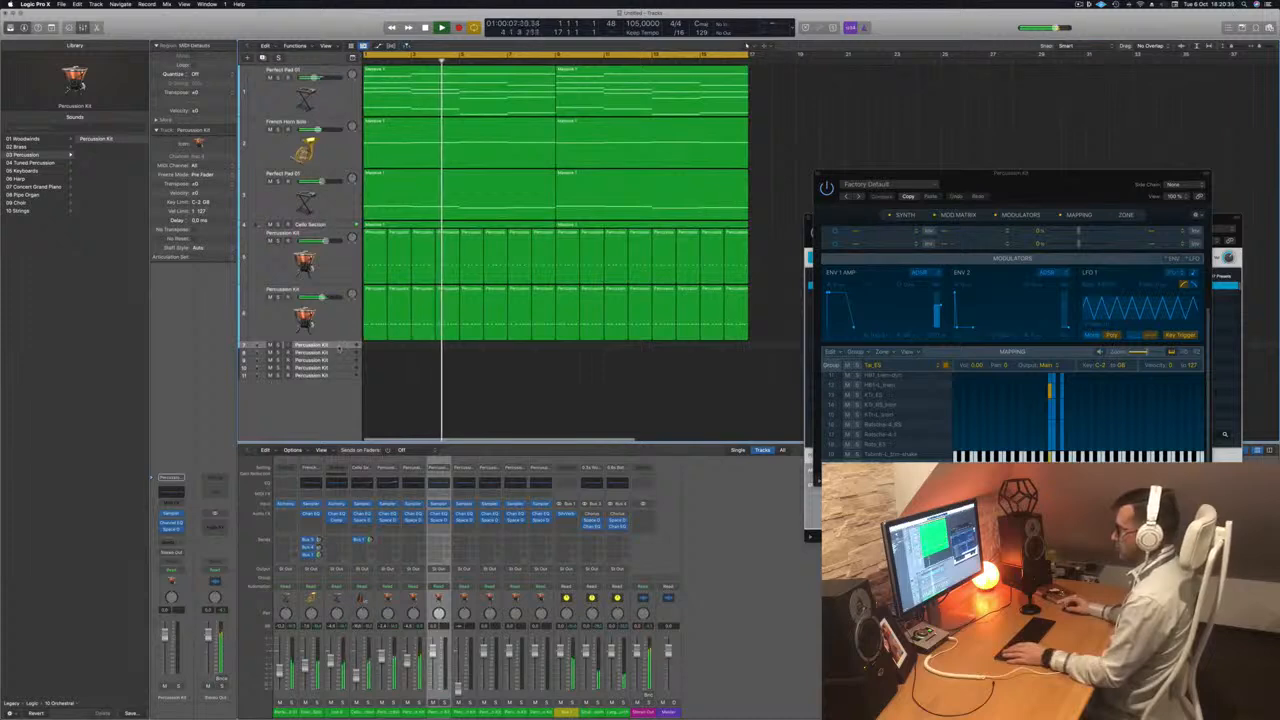
{"action": "key", "text": "space"}
{"action": "left_click_drag", "start_coordinate": [374, 321], "coordinate": [374, 347]}
{"action": "double_click", "coordinate": [374, 346]}
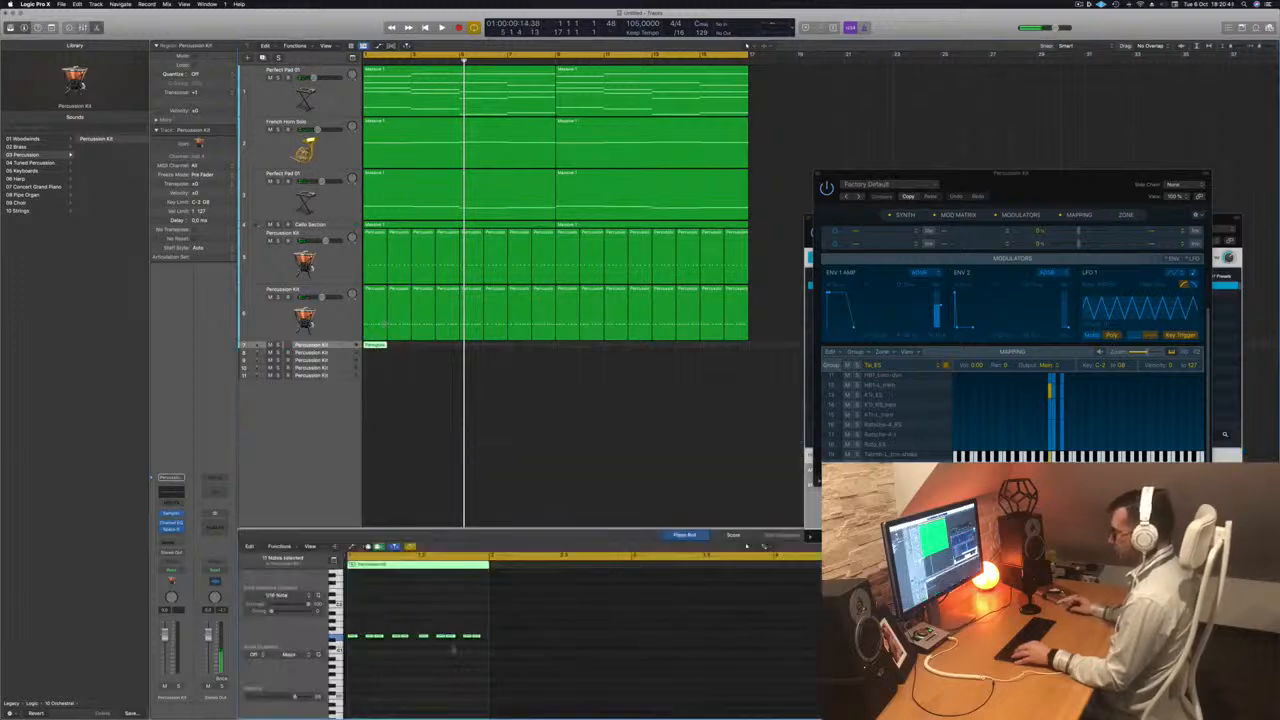
- Thin the copied one-bar pattern to four evenly spaced notes, one on each beat
{"action": "scroll", "coordinate": [418, 644], "scroll_direction": "down", "scroll_amount": 2}
{"action": "scroll", "coordinate": [366, 622], "scroll_direction": "up", "scroll_amount": 5}
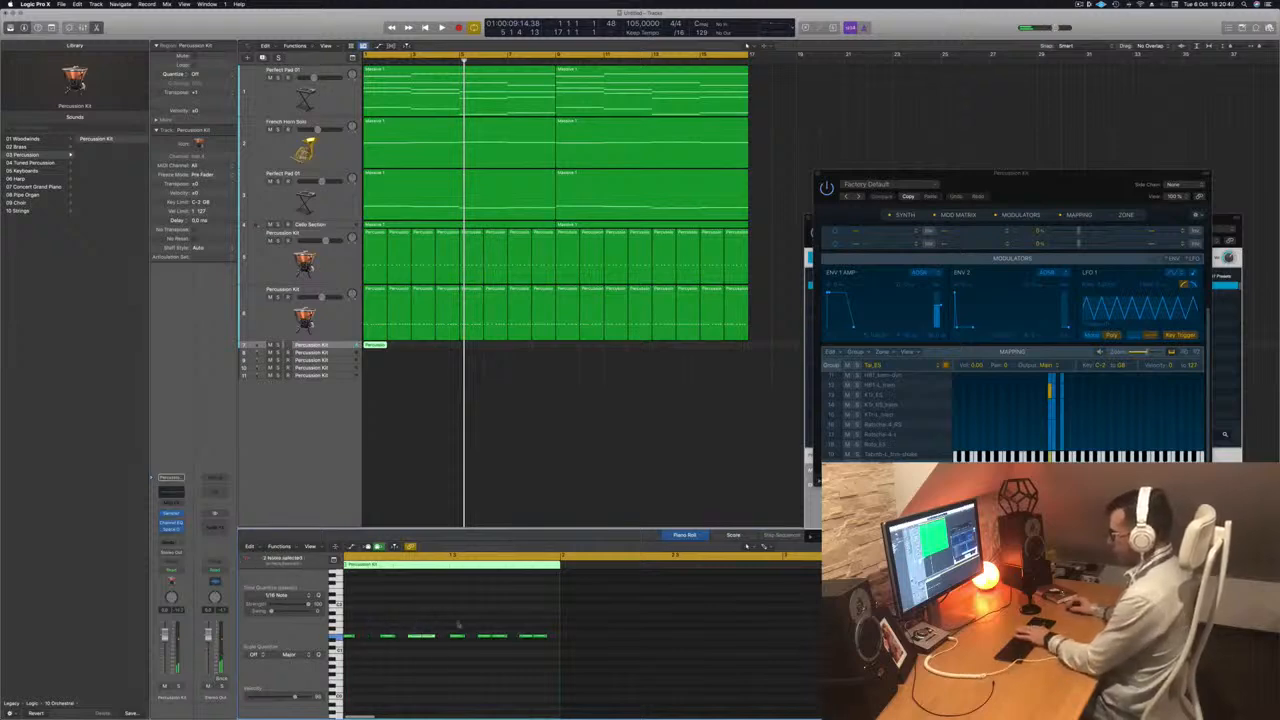
{"action": "left_click", "coordinate": [520, 636]}
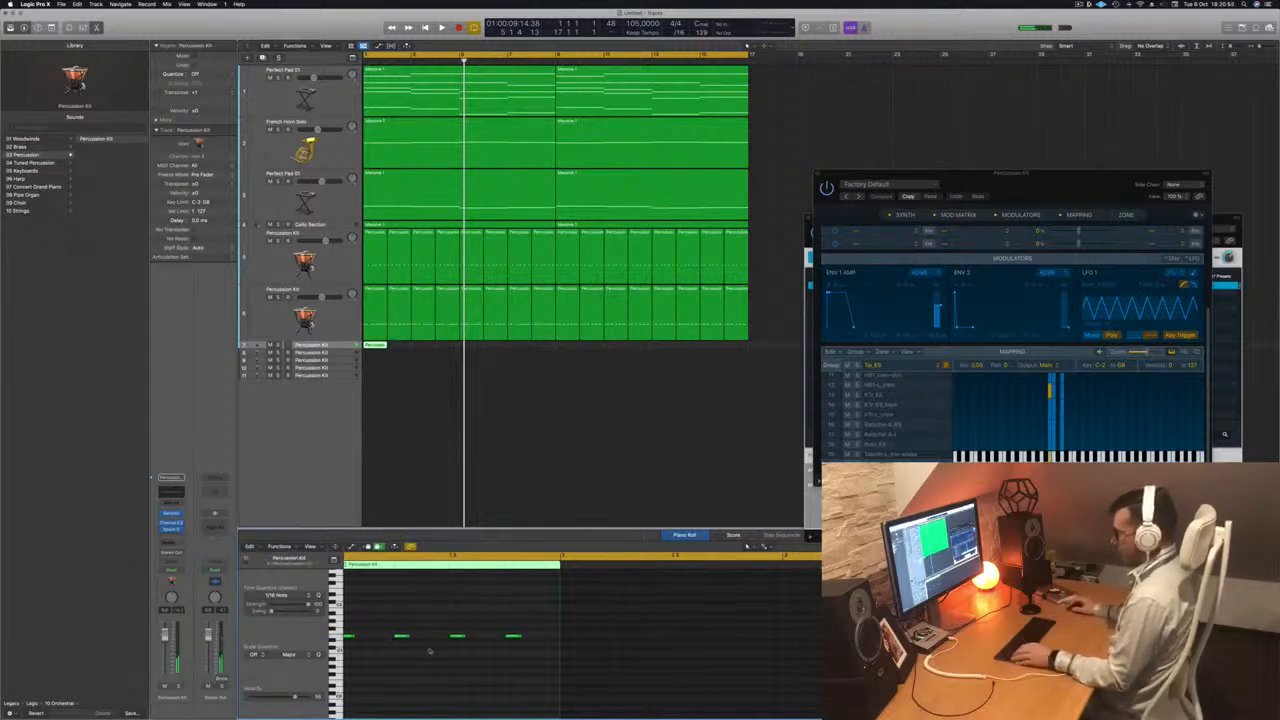
{"action": "key", "text": "super+Right"}
{"action": "scroll", "coordinate": [402, 656], "scroll_direction": "left", "scroll_amount": 5}
{"action": "scroll", "coordinate": [405, 656], "scroll_direction": "right", "scroll_amount": 5}
{"action": "scroll", "coordinate": [417, 658], "scroll_direction": "left", "scroll_amount": 5}
{"action": "key", "text": "super+Right"}
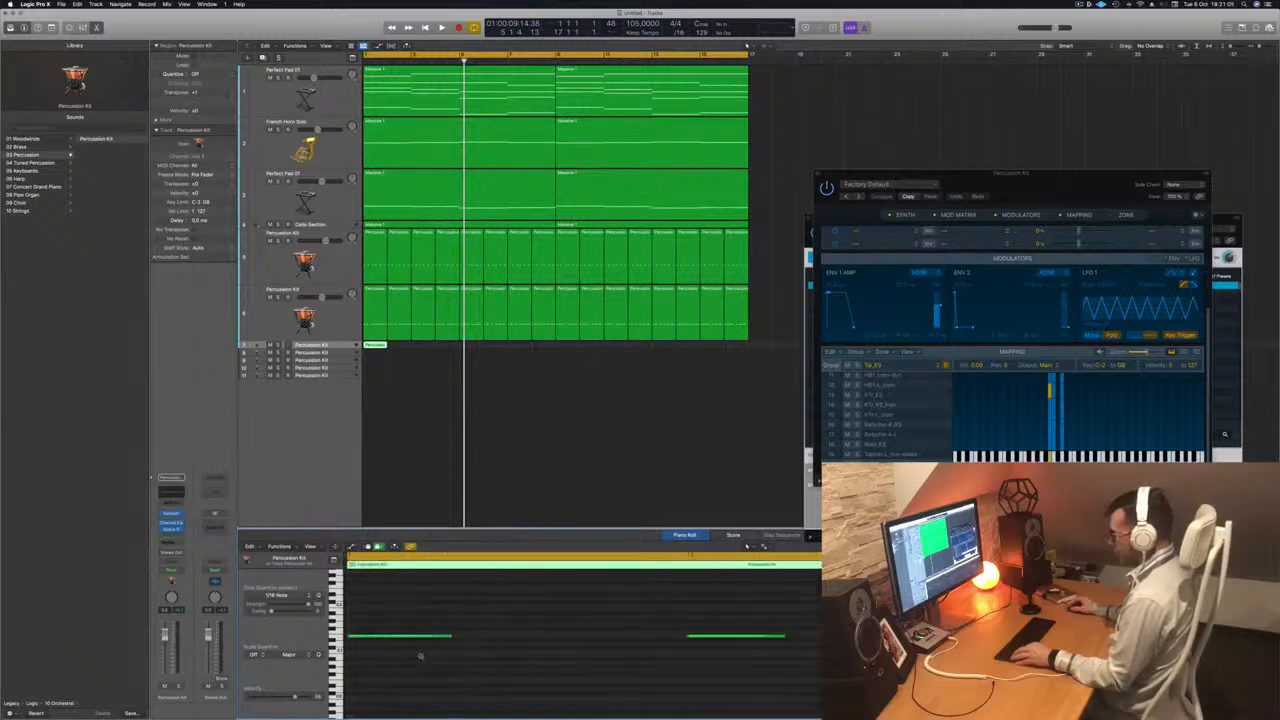
- Transpose the pattern's notes to a different low drum sound and play the arrangement from the start
{"action": "scroll", "coordinate": [421, 656], "scroll_direction": "up", "scroll_amount": 3}
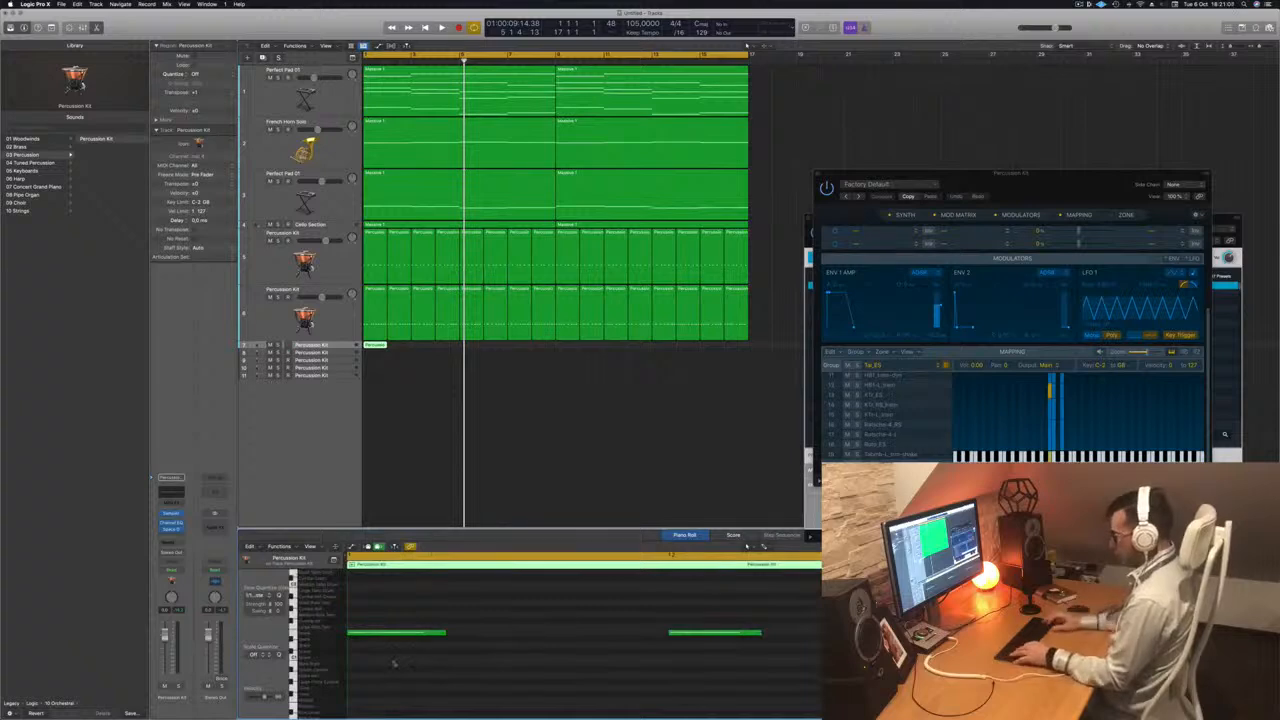
{"action": "scroll", "coordinate": [392, 661], "scroll_direction": "up", "scroll_amount": 6}
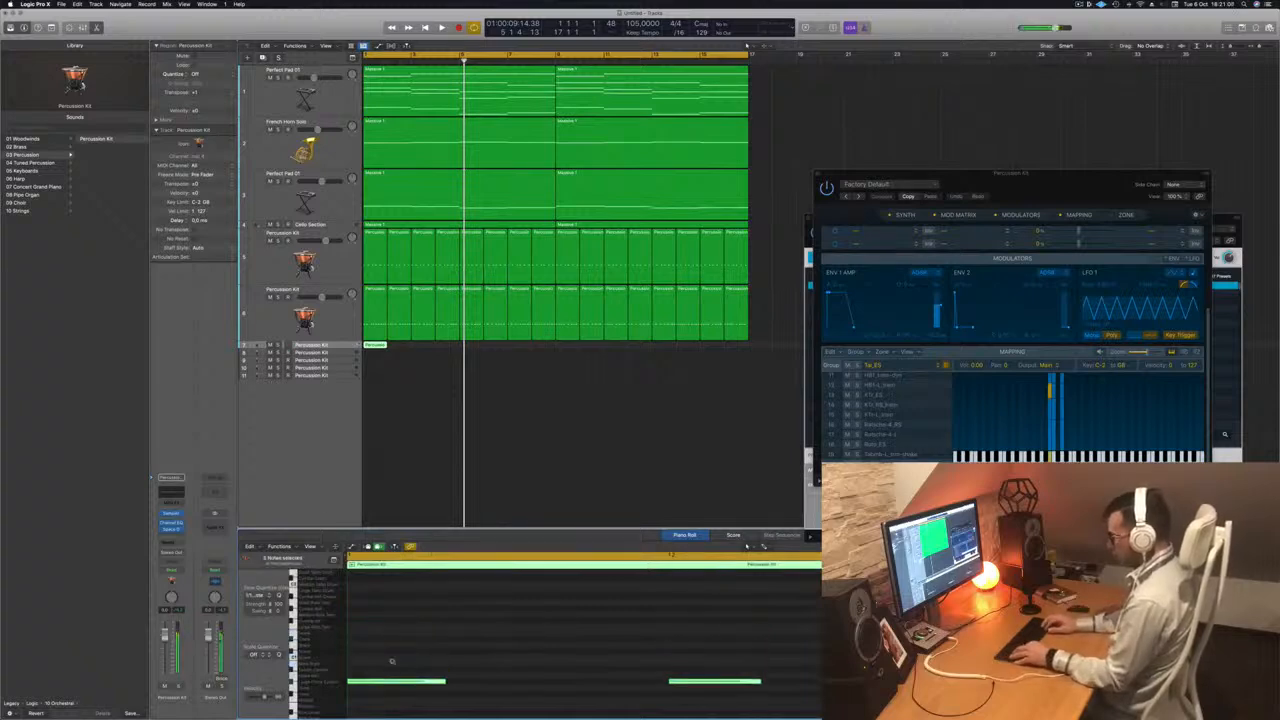
{"action": "scroll", "coordinate": [426, 657], "scroll_direction": "down", "scroll_amount": 8}
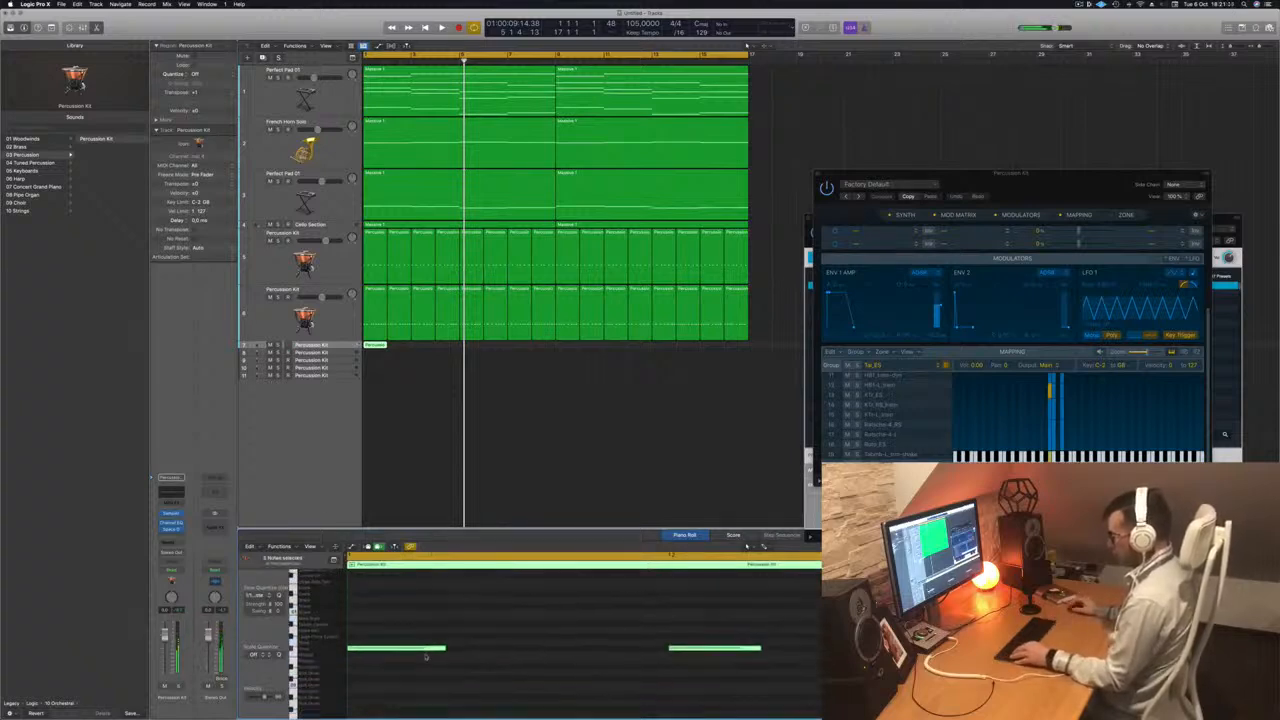
{"action": "scroll", "coordinate": [425, 656], "scroll_direction": "up", "scroll_amount": 2}
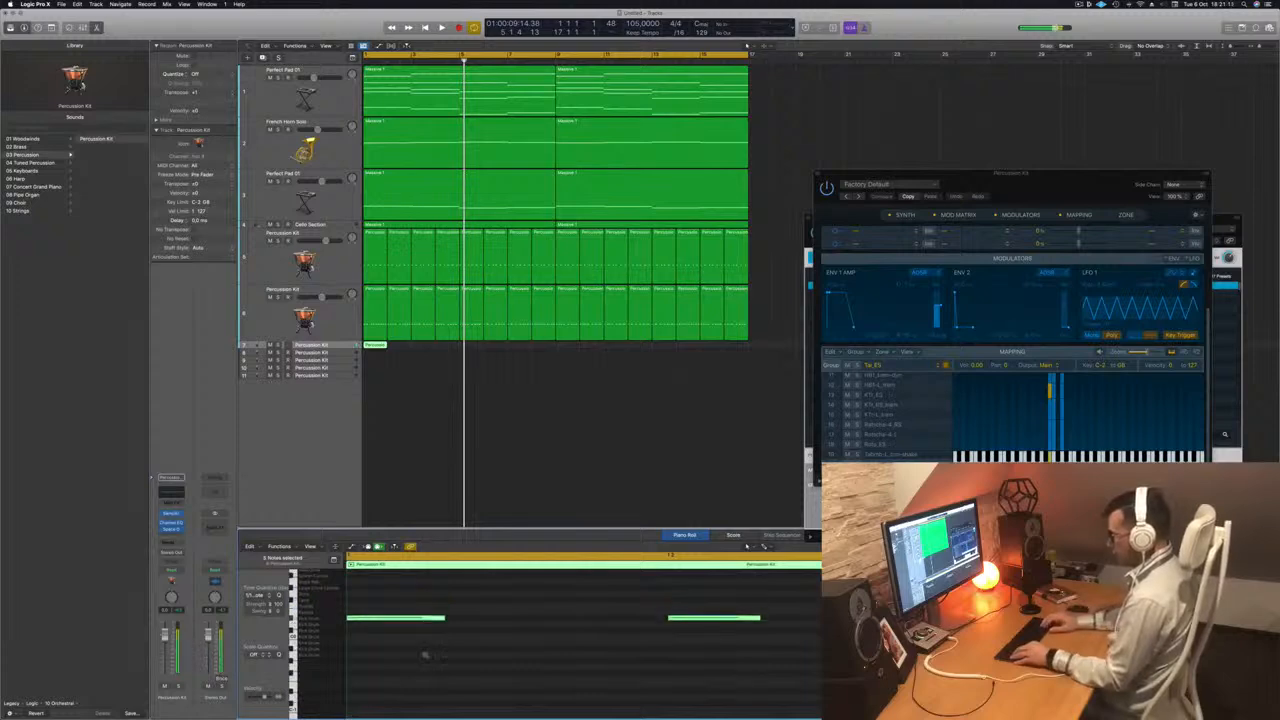
{"action": "scroll", "coordinate": [425, 656], "scroll_direction": "up", "scroll_amount": 4}
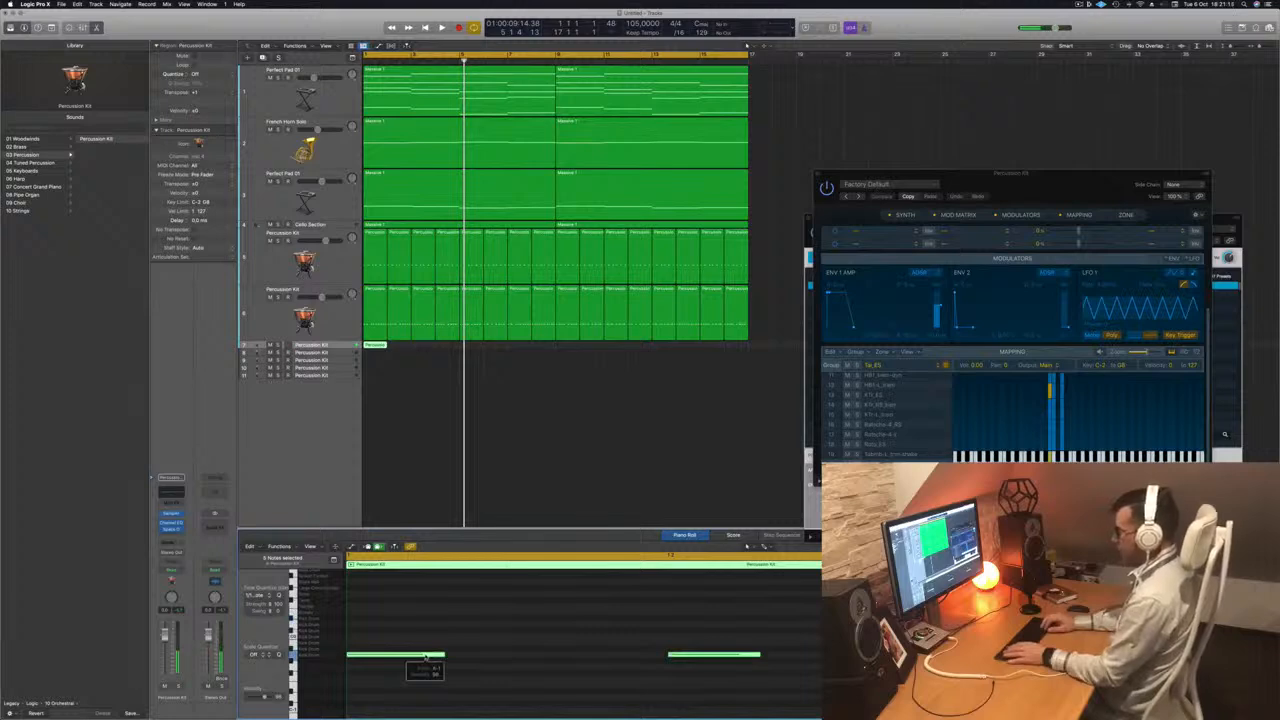
{"action": "key", "text": "Return"}
{"action": "key", "text": "space"}
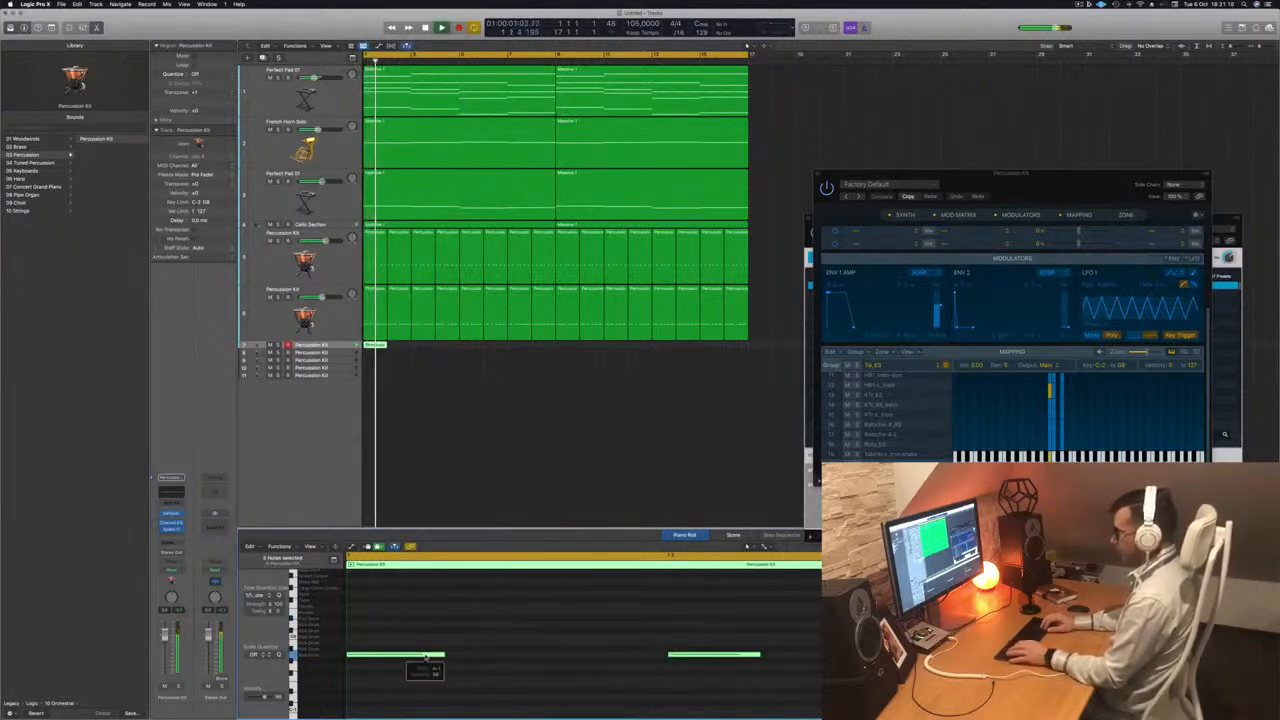
- Fill the third percussion track with copies of its one-bar region up to bar 17, and play the arrangement
{"action": "left_click_drag", "start_coordinate": [373, 345], "coordinate": [467, 352]}
{"action": "left_click", "coordinate": [373, 346], "text": "shift"}
{"action": "key", "text": "space"}
{"action": "mouse_move", "coordinate": [562, 347]}
{"action": "left_mouse_down"}
{"action": "mouse_move", "coordinate": [372, 346]}
{"action": "mouse_move", "coordinate": [562, 349]}
{"action": "left_mouse_up"}
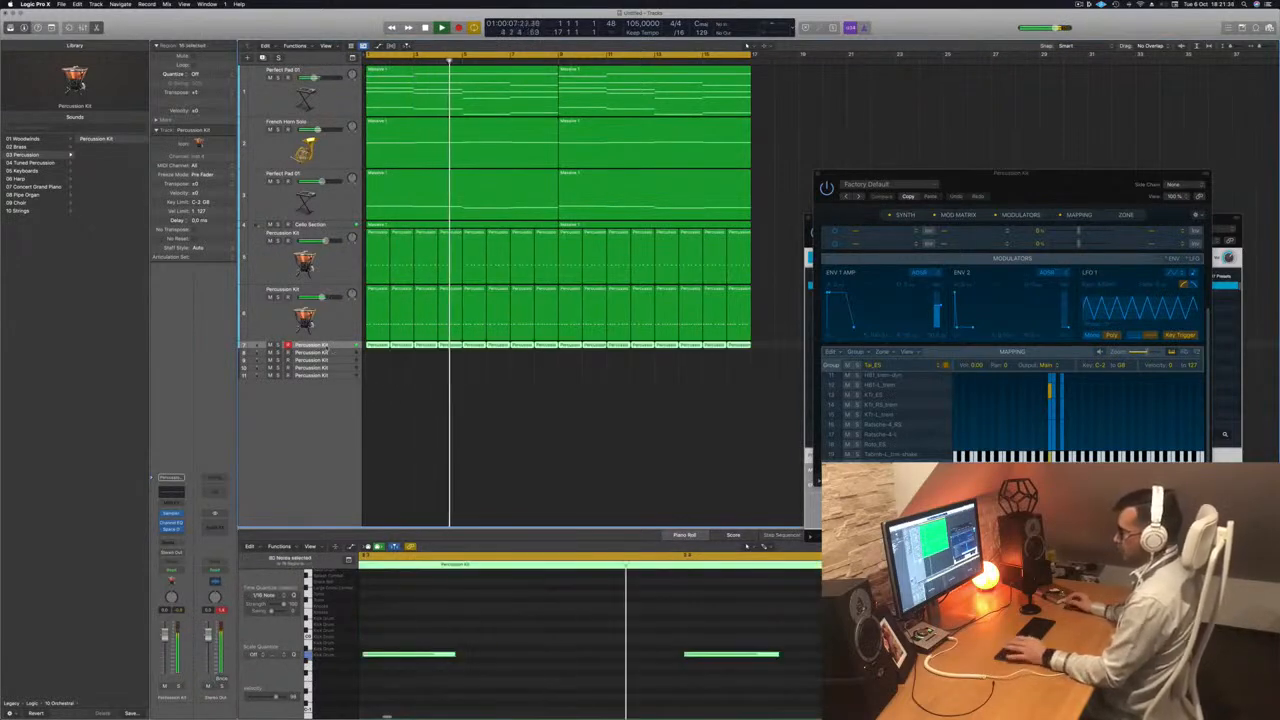
{"action": "key", "text": "space"}
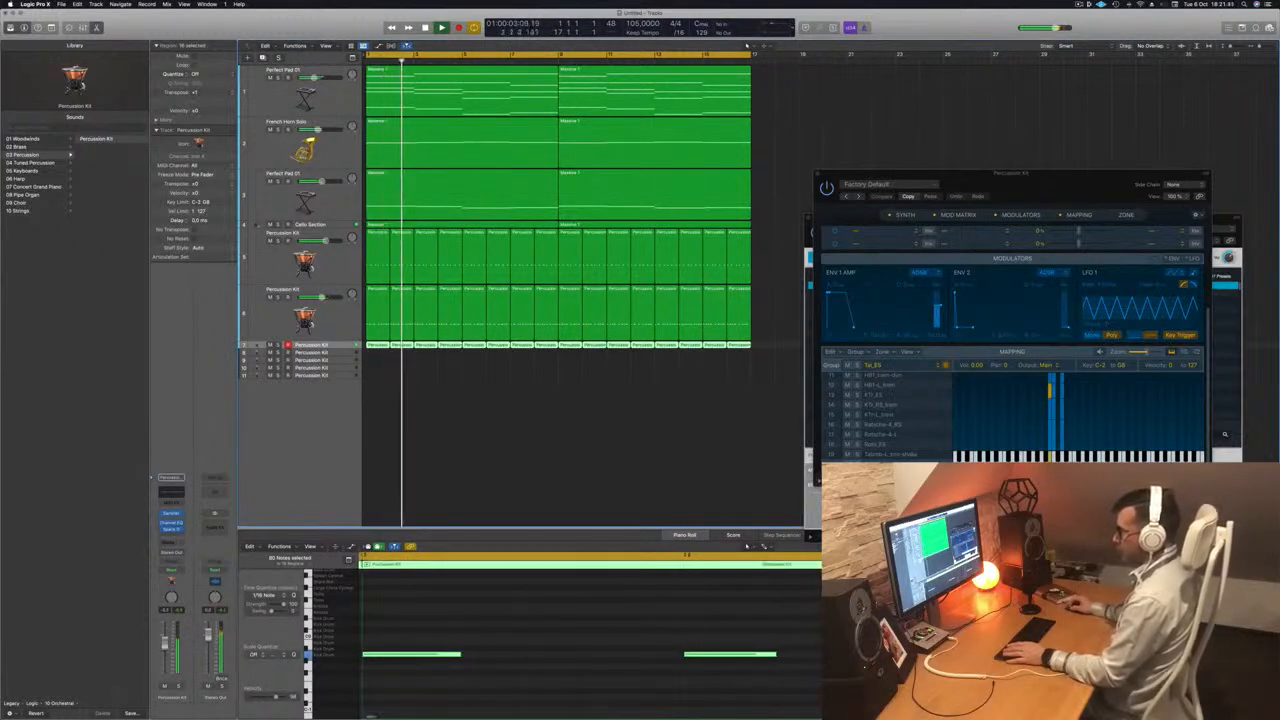
- Try the third percussion track's notes three semitones higher during playback, and step them back down to their original pitch
{"action": "key", "text": "space"}
{"action": "left_click", "coordinate": [518, 661]}
{"action": "key", "text": "alt+Up"}
{"action": "key", "text": "space"}
{"action": "key", "text": "alt+Up"}
{"action": "key", "text": "alt+Up"}
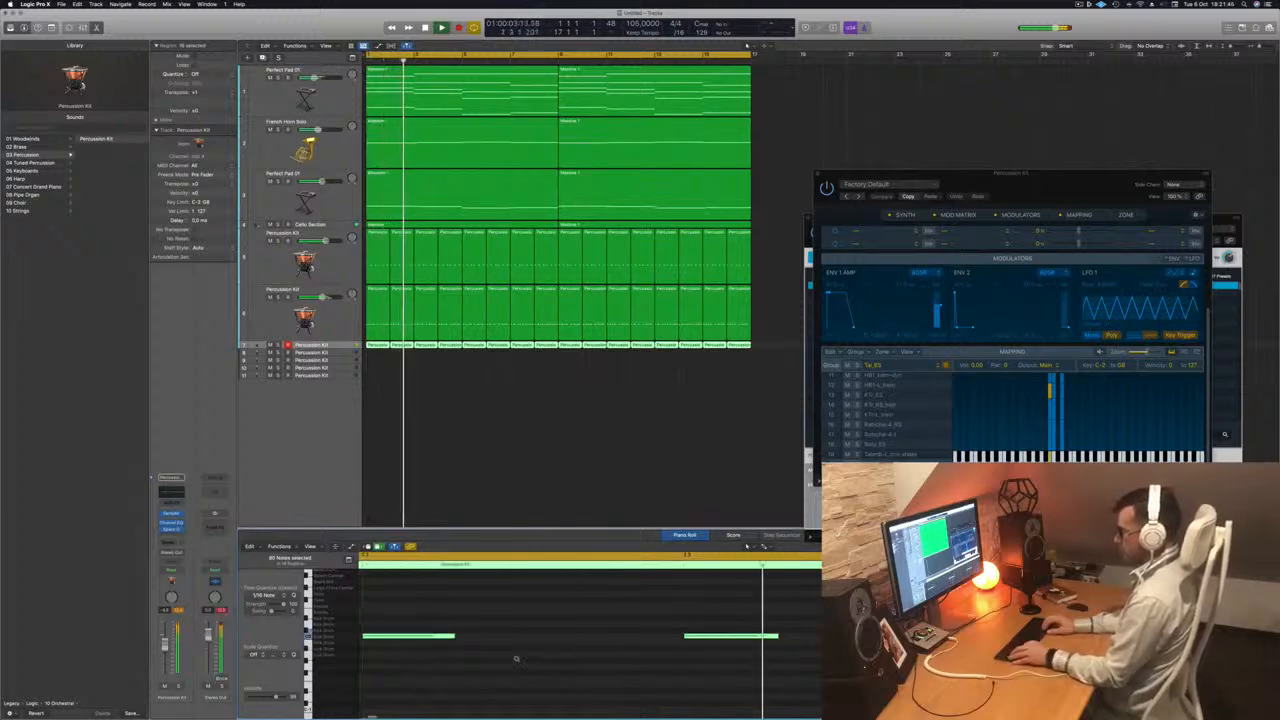
{"action": "key", "text": "alt+Down"}
{"action": "key", "text": "alt+Down"}
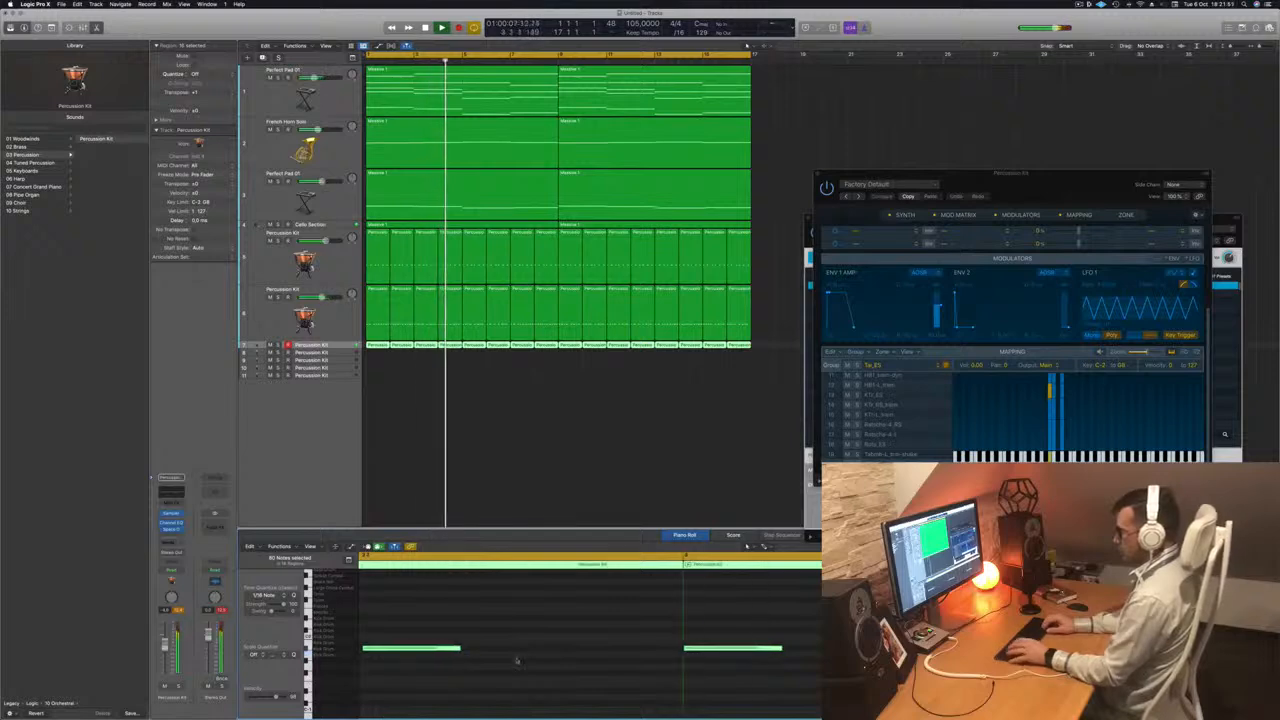
{"action": "key", "text": "alt+Down"}
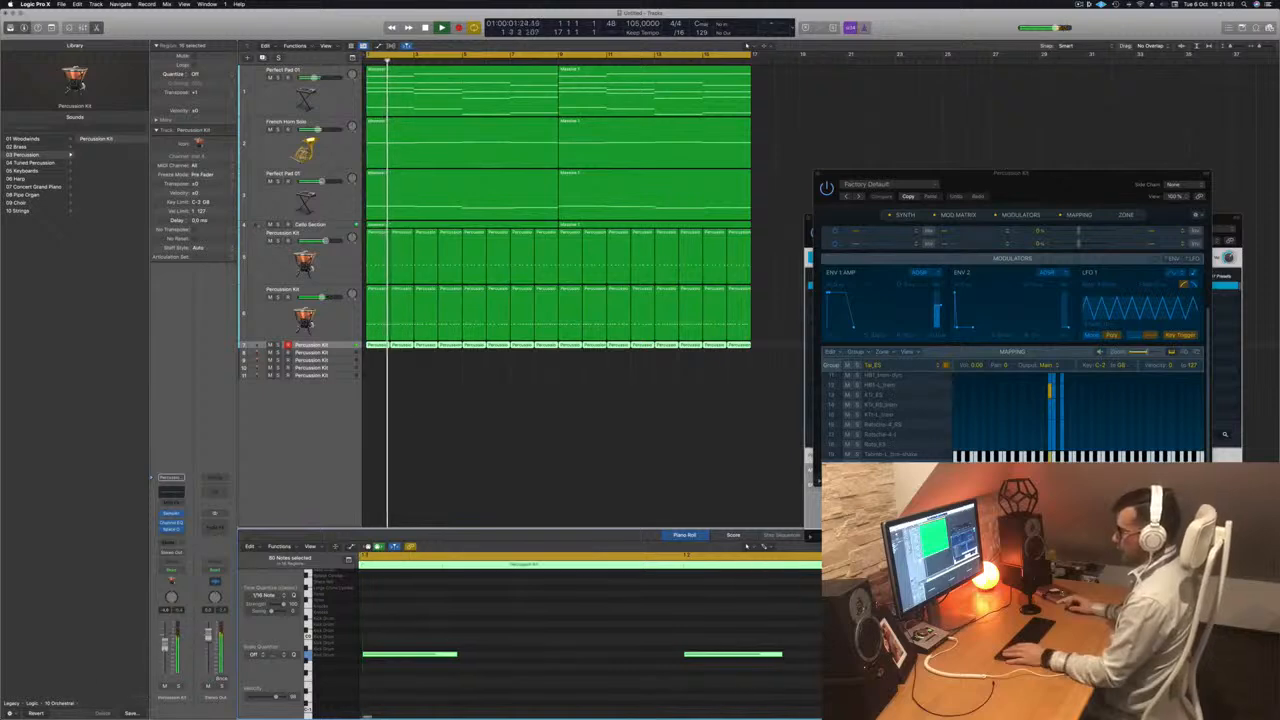
- Duplicate the third percussion track and copy its first one-bar region onto the new track
{"action": "scroll", "coordinate": [477, 430], "scroll_direction": "down", "scroll_amount": 5}
{"action": "scroll", "coordinate": [463, 434], "scroll_direction": "down", "scroll_amount": 3}
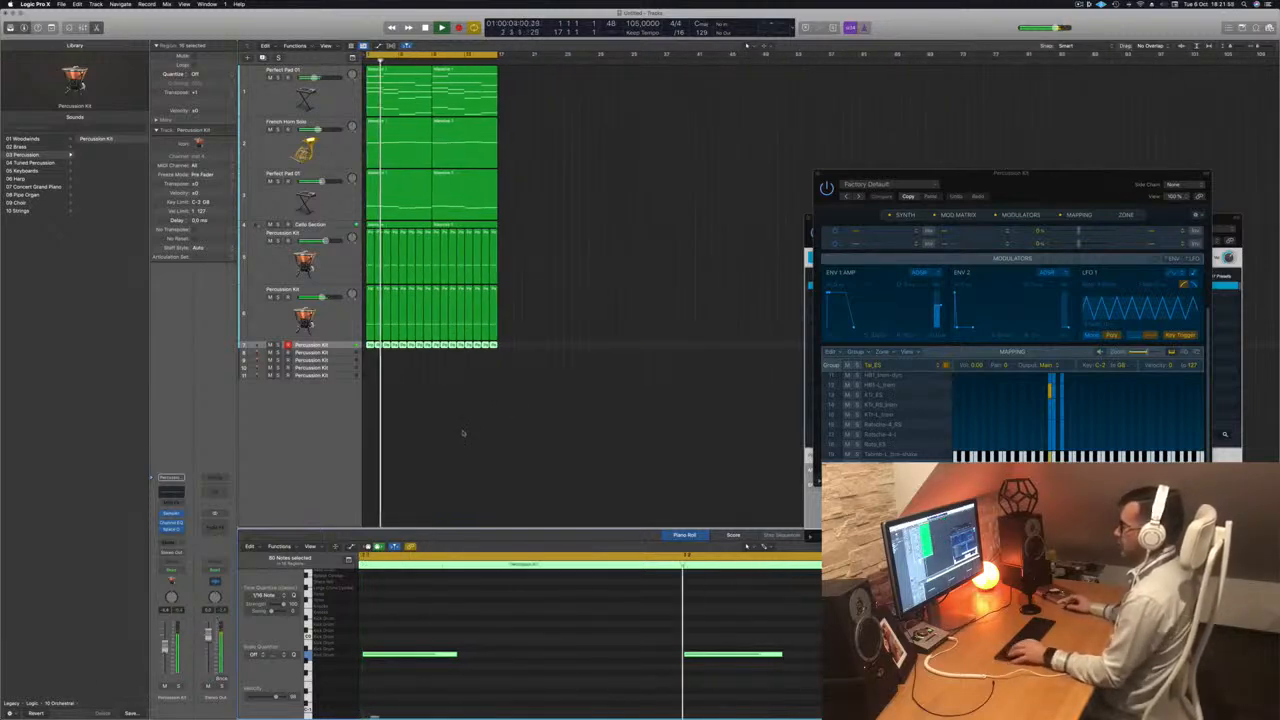
{"action": "scroll", "coordinate": [421, 423], "scroll_direction": "up", "scroll_amount": 2}
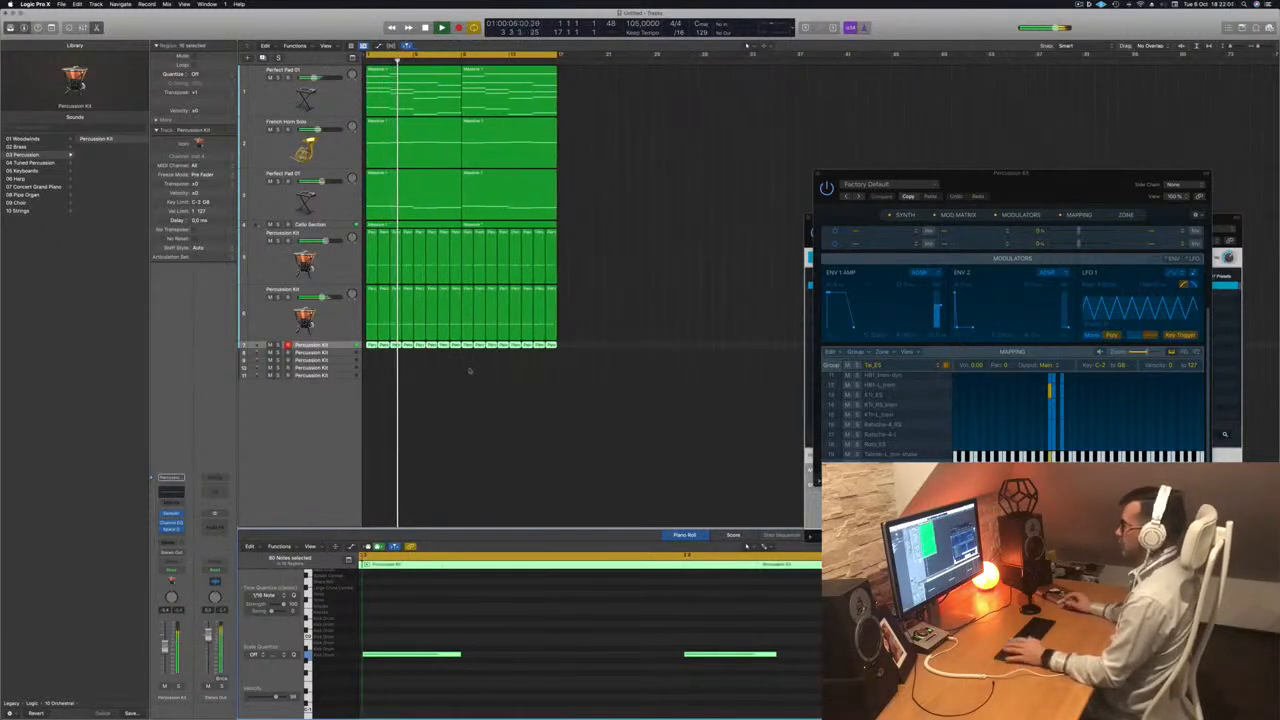
{"action": "left_click", "coordinate": [336, 310]}
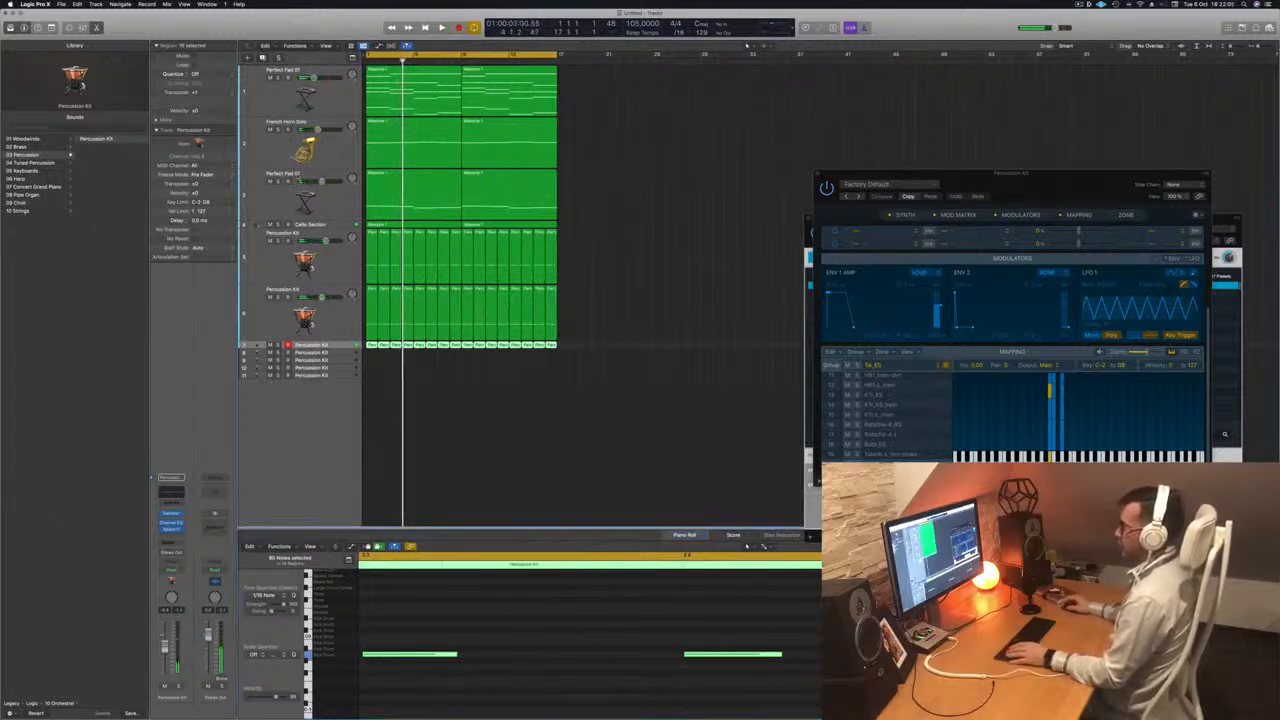
{"action": "key", "text": "Down"}
{"action": "key", "text": "Return"}
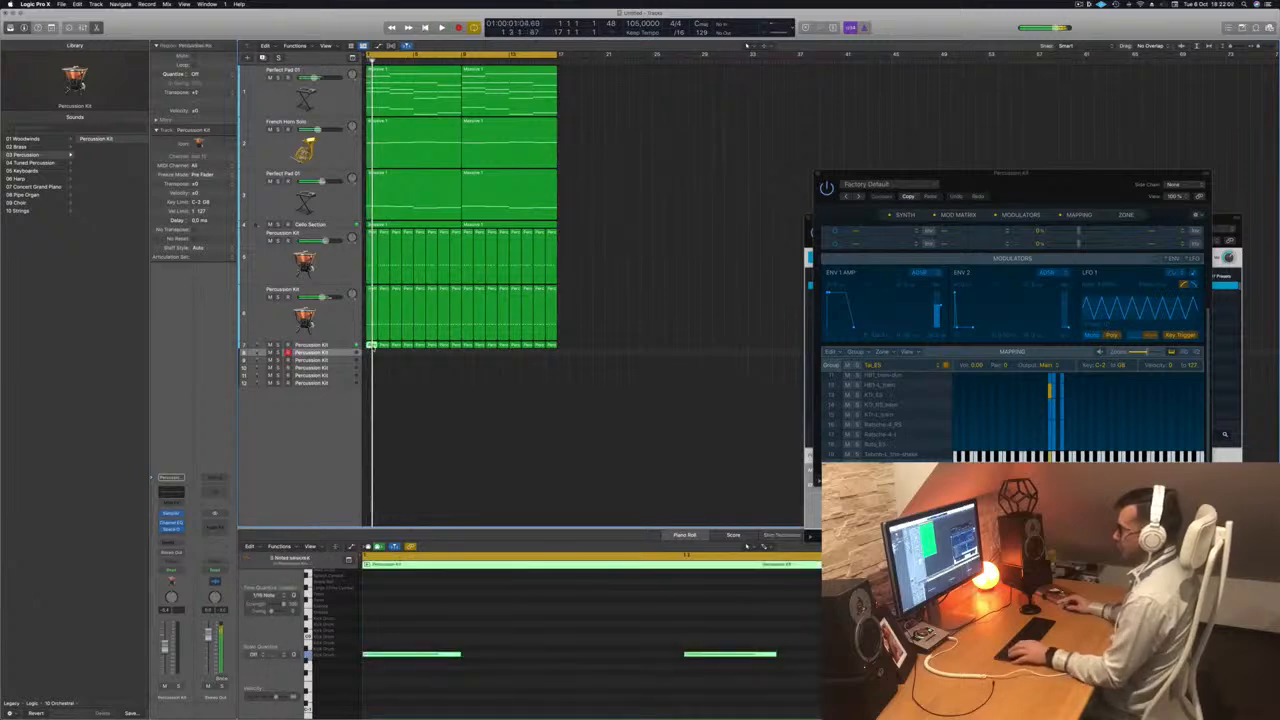
{"action": "left_click_drag", "start_coordinate": [371, 346], "coordinate": [371, 353]}
- Transpose all notes of the new track's region up nine semitones
{"action": "scroll", "coordinate": [436, 586], "scroll_direction": "down", "scroll_amount": 4}
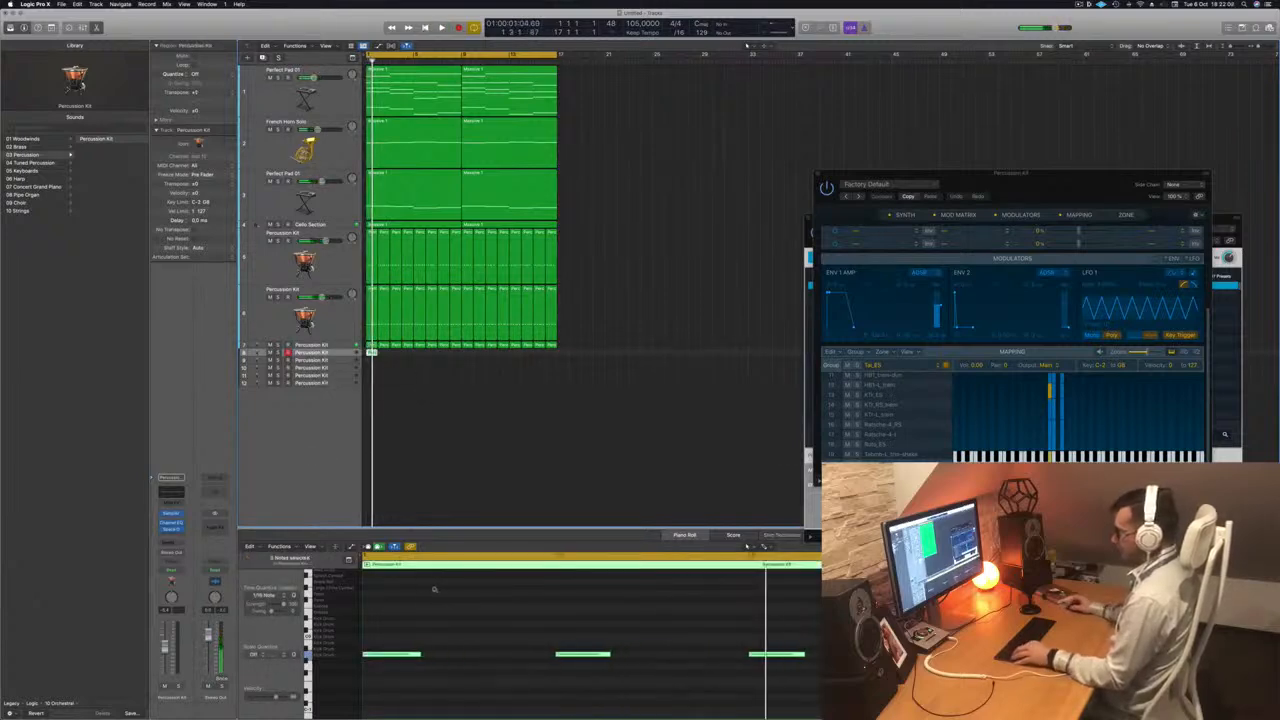
{"action": "left_click_drag", "start_coordinate": [389, 637], "coordinate": [890, 673]}
{"action": "key", "text": "alt+Up"}
{"action": "key", "text": "alt+Up"}
{"action": "key", "text": "alt+Up"}
{"action": "key", "text": "alt+Up"}
{"action": "key", "text": "alt+Up"}
{"action": "key", "text": "alt+Up"}
{"action": "key", "text": "alt+Up"}
{"action": "key", "text": "alt+Up"}
{"action": "key", "text": "alt+Up"}
{"action": "key", "text": "alt+Up"}
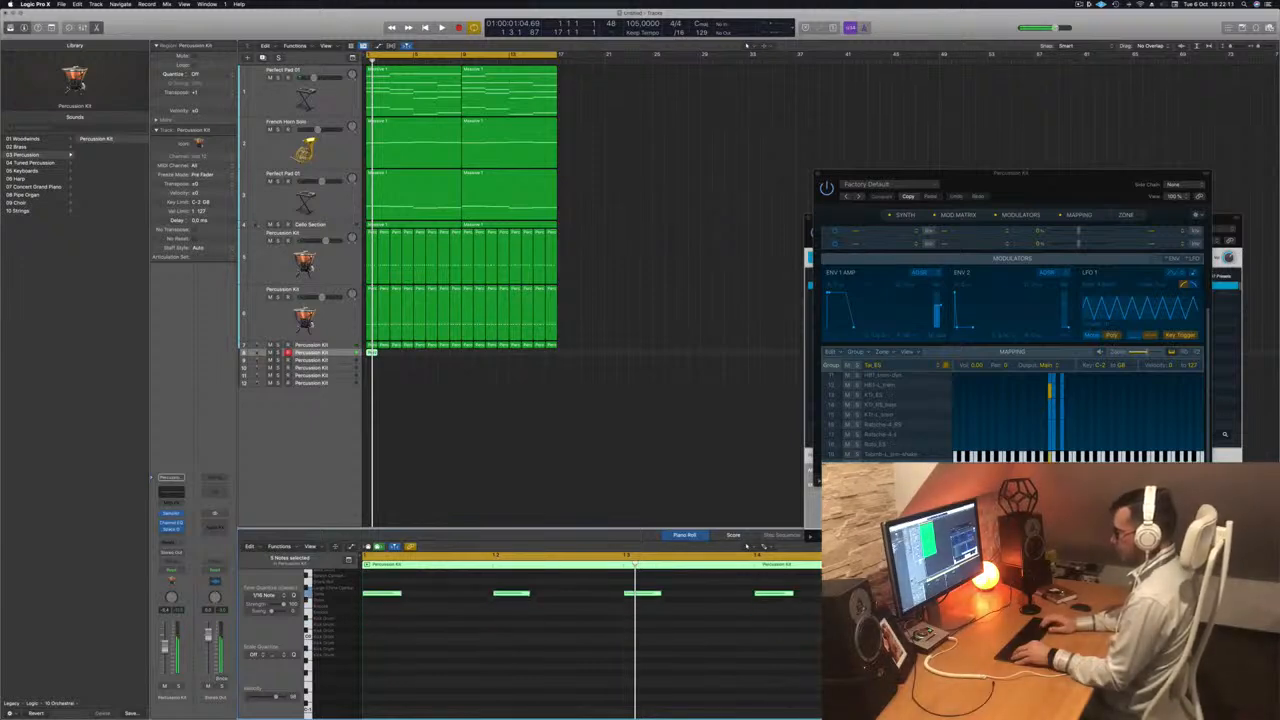
{"action": "key", "text": "alt+Down"}
- Shift the region's notes one sixteenth later and copy them an eighth note after the originals, auditioning the pattern
{"action": "key", "text": "alt+Right"}
{"action": "key", "text": "alt+Right"}
{"action": "key", "text": "alt+Left"}
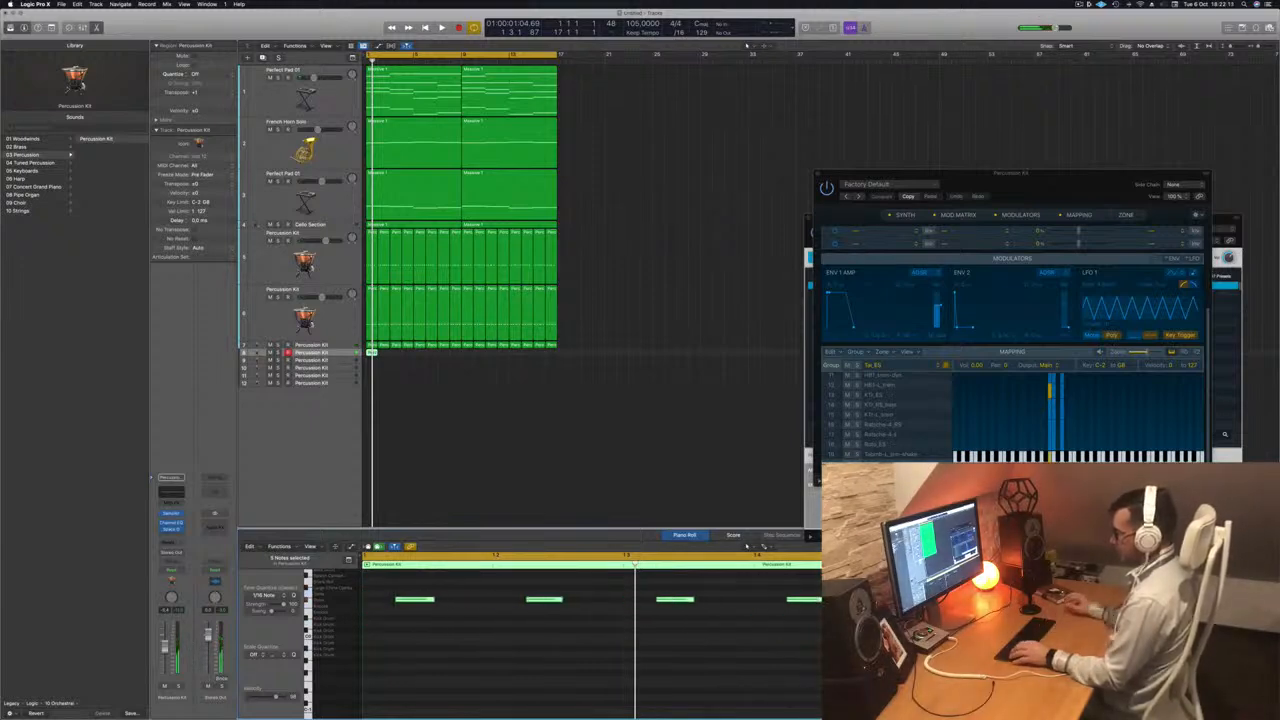
{"action": "key", "text": "space"}
{"action": "key", "text": "space"}
{"action": "left_click_drag", "start_coordinate": [432, 598], "coordinate": [469, 606]}
{"action": "key", "text": "space"}
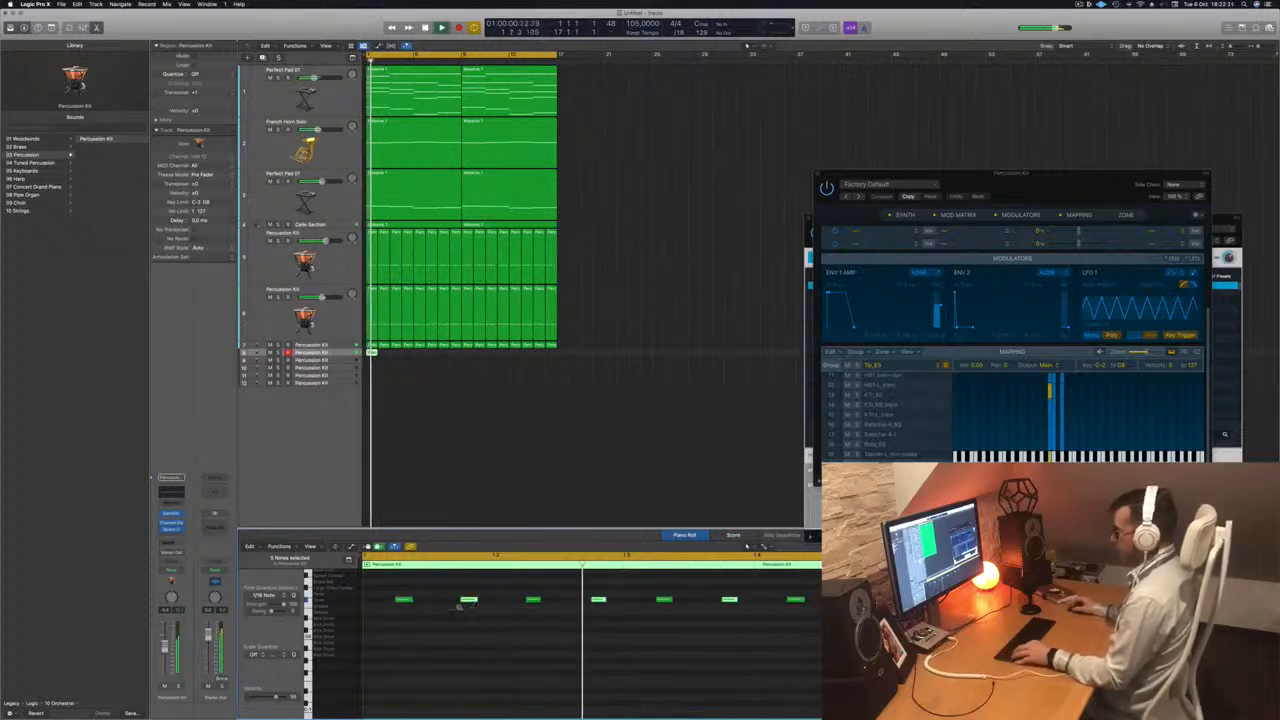
- Move the pattern's third note one sixteenth later and play the result
{"action": "key", "text": "space"}
{"action": "scroll", "coordinate": [522, 654], "scroll_direction": "down", "scroll_amount": 1}
{"action": "key", "text": "space"}
{"action": "key", "text": "space"}
{"action": "left_click", "coordinate": [512, 600]}
{"action": "key", "text": "space"}
{"action": "key", "text": "space"}
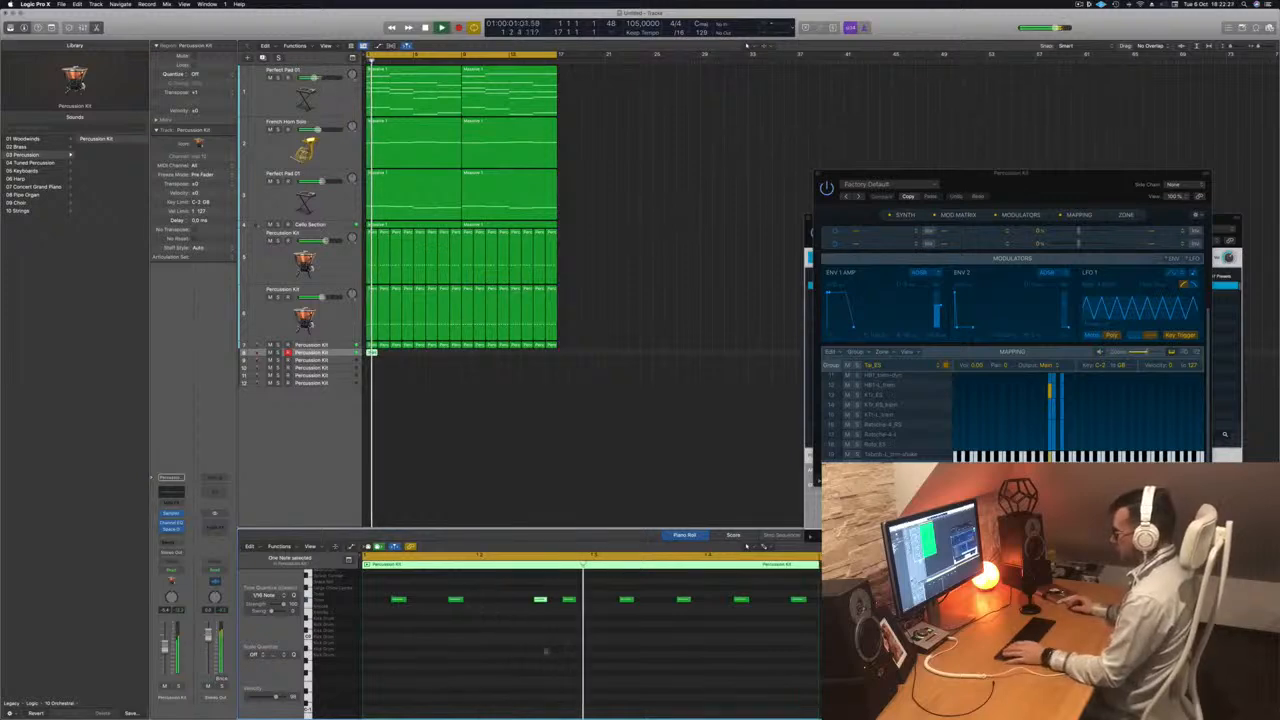
- Replace the notes in the bar's second half with a copy of the first four notes, and play the pattern
{"action": "scroll", "coordinate": [593, 617], "scroll_direction": "down", "scroll_amount": 3}
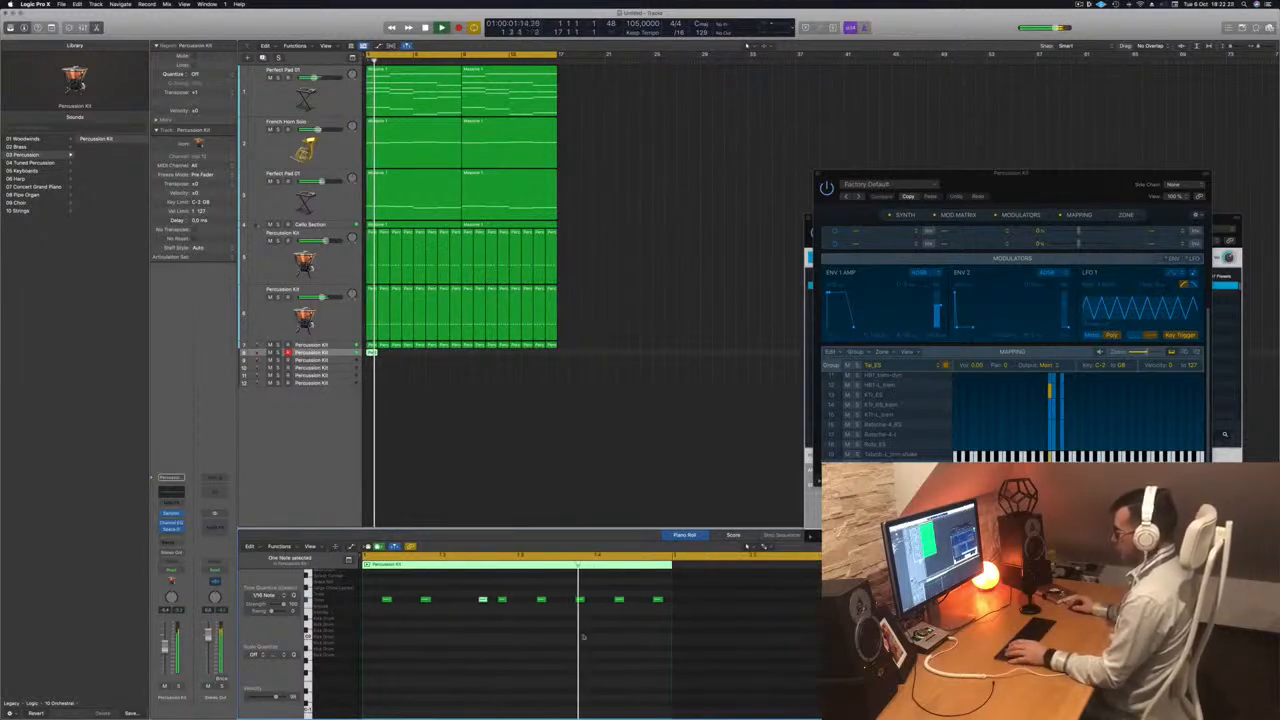
{"action": "left_click_drag", "start_coordinate": [532, 586], "coordinate": [657, 620]}
{"action": "key", "text": "Delete"}
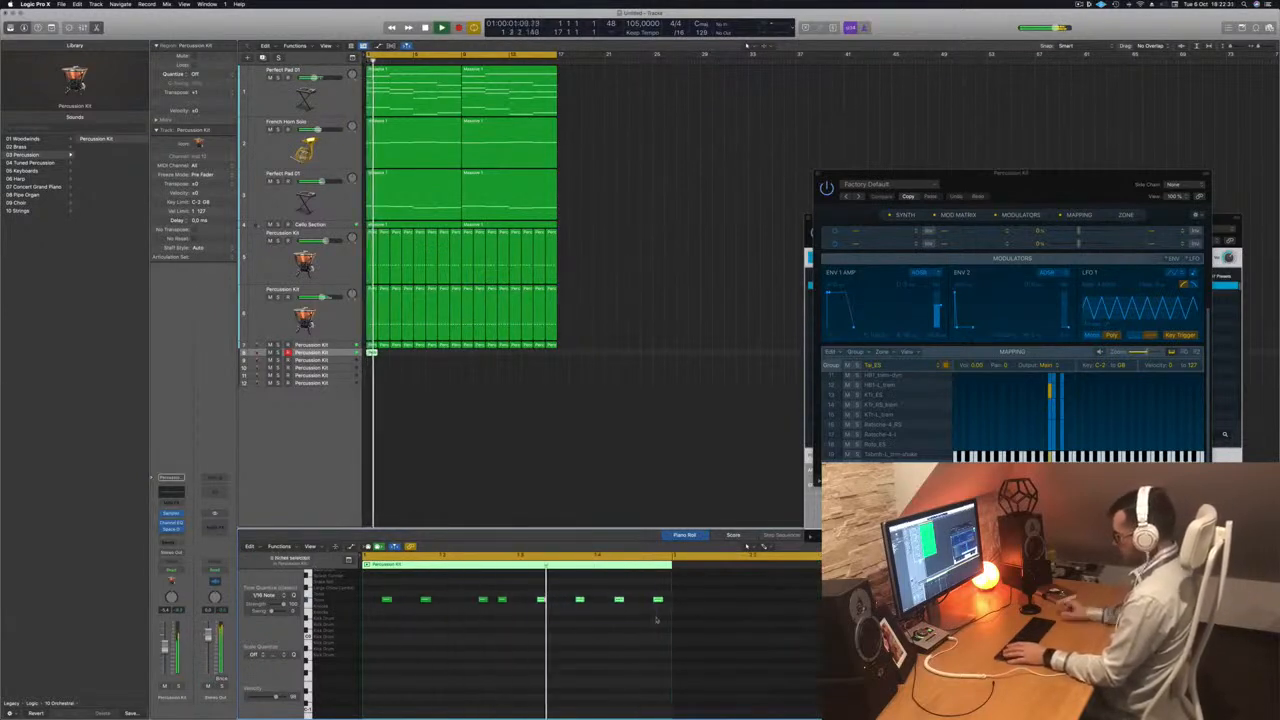
{"action": "left_click_drag", "start_coordinate": [517, 594], "coordinate": [541, 604]}
{"action": "key", "text": "space"}
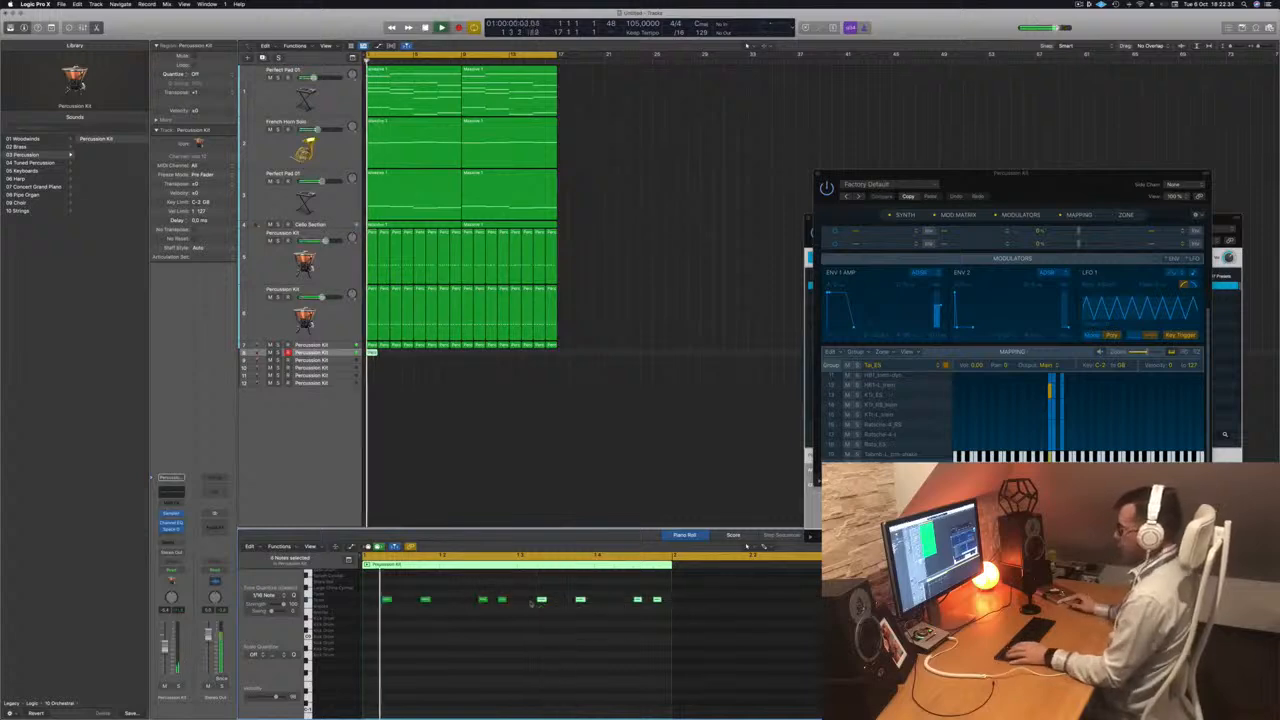
{"action": "scroll", "coordinate": [506, 640], "scroll_direction": "down", "scroll_amount": 2}
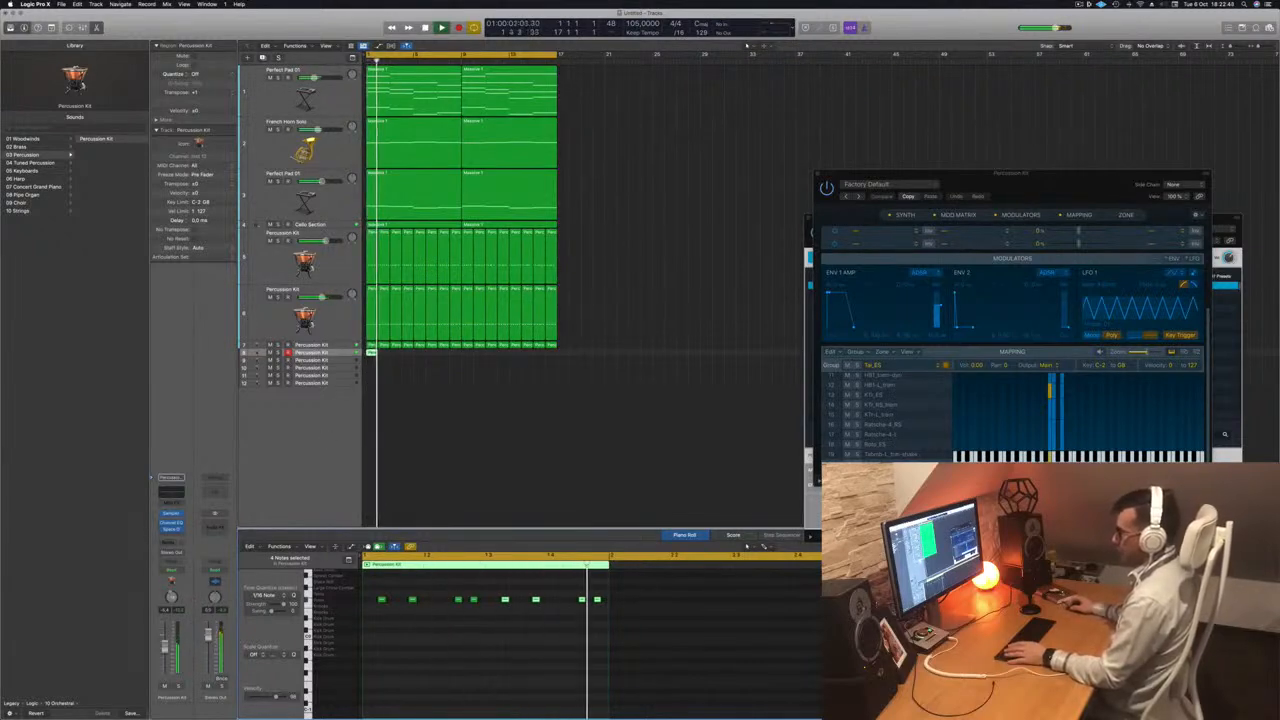
- Fill the fourth percussion track with copies of its one-bar region up to bar 17 and restart playback
{"action": "key", "text": "space"}
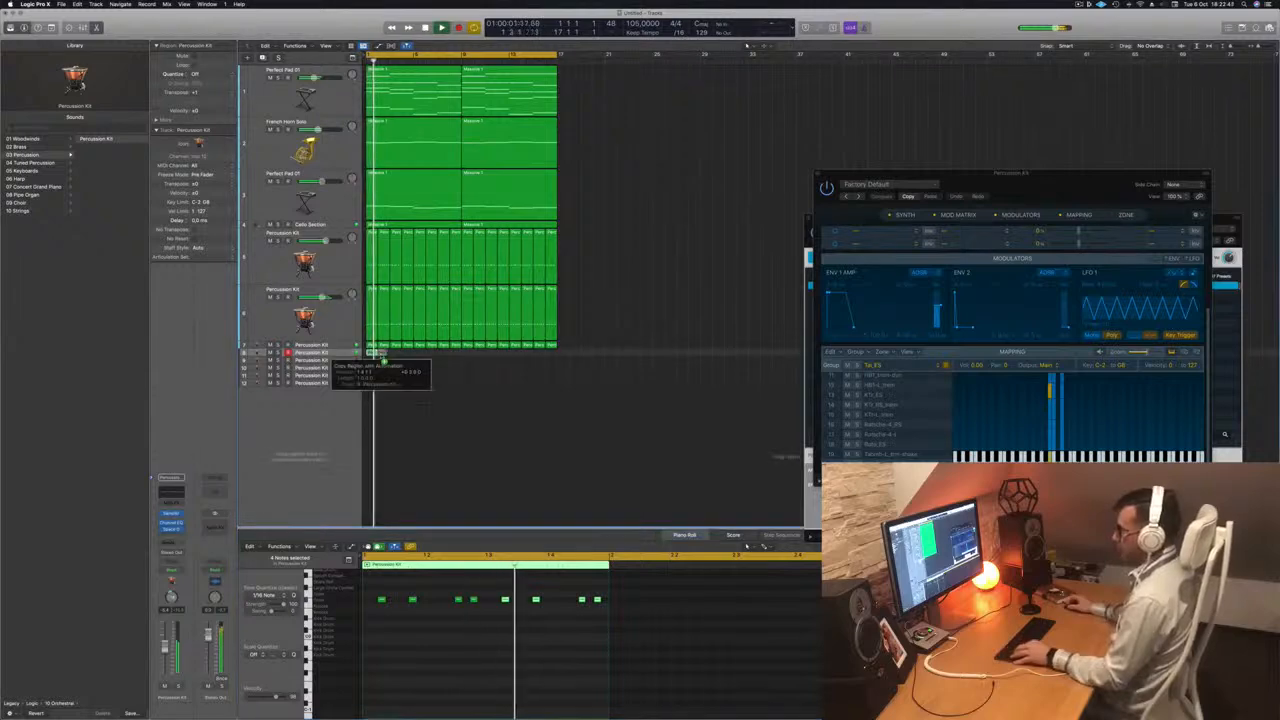
{"action": "left_click_drag", "start_coordinate": [380, 356], "coordinate": [468, 355]}
{"action": "left_click", "coordinate": [371, 353], "text": "shift"}
{"action": "key", "text": "Return"}
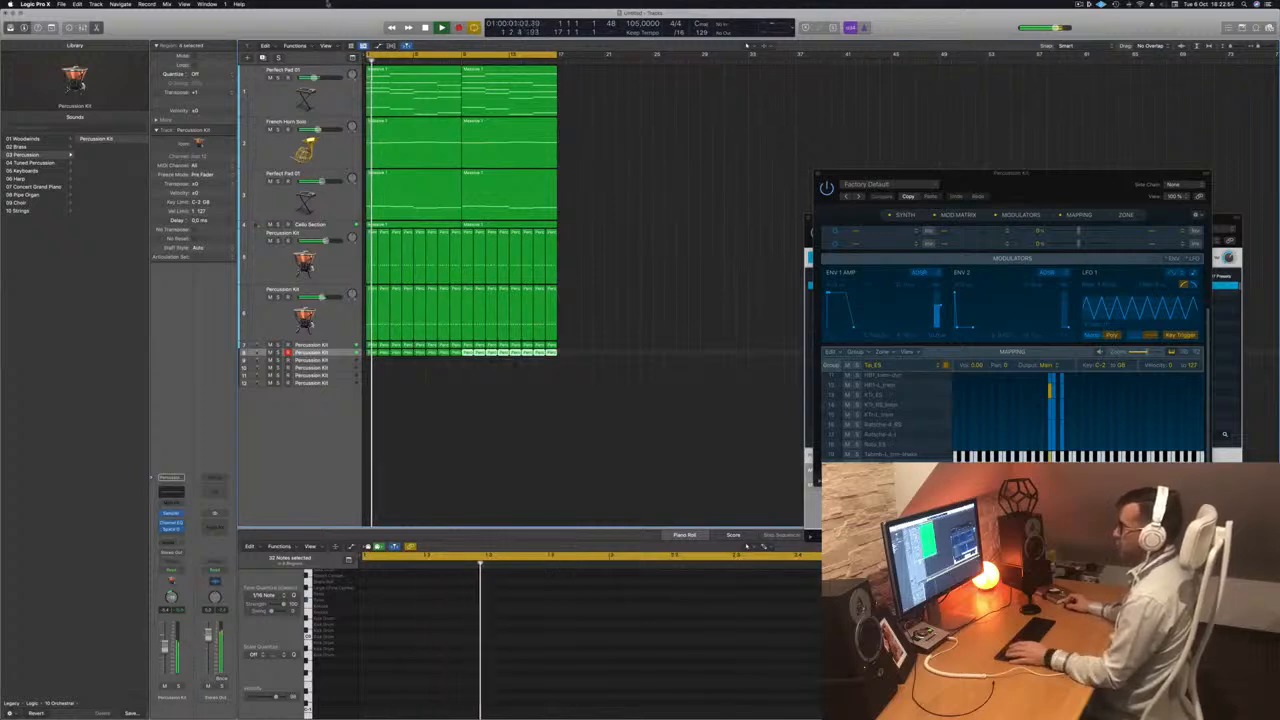
- Show the toolbar and turn on track zoom for the fourth percussion track
{"action": "left_click_drag", "start_coordinate": [323, 38], "coordinate": [323, 91]}
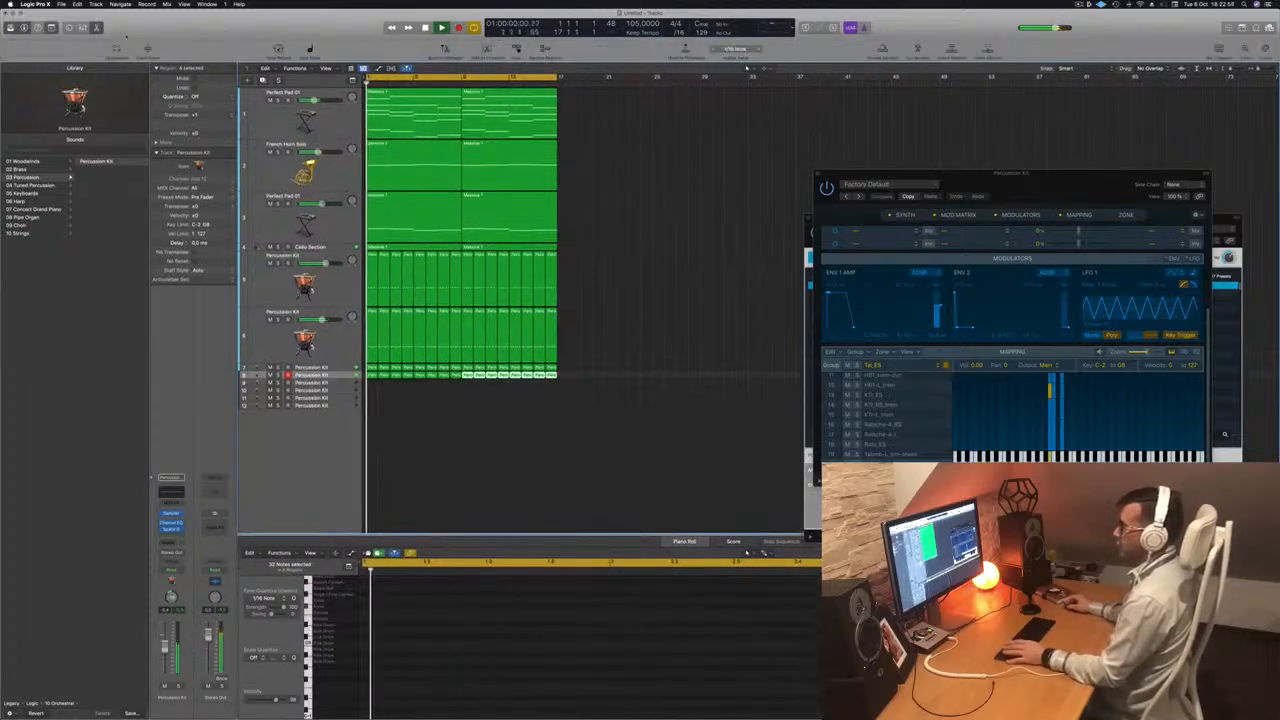
{"action": "left_click", "coordinate": [149, 50]}
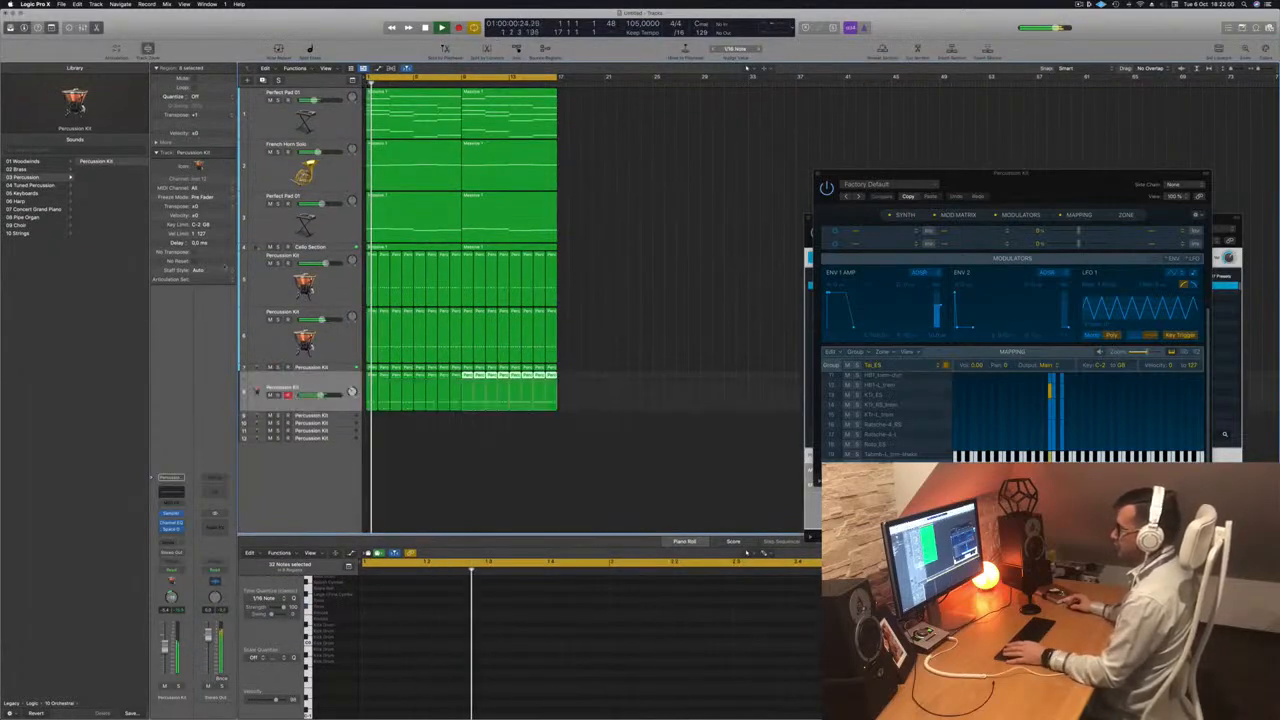
- Try all notes of the fourth percussion track one semitone higher during playback, and return them to their previous pitch
{"action": "left_click", "coordinate": [316, 379]}
{"action": "key", "text": "space"}
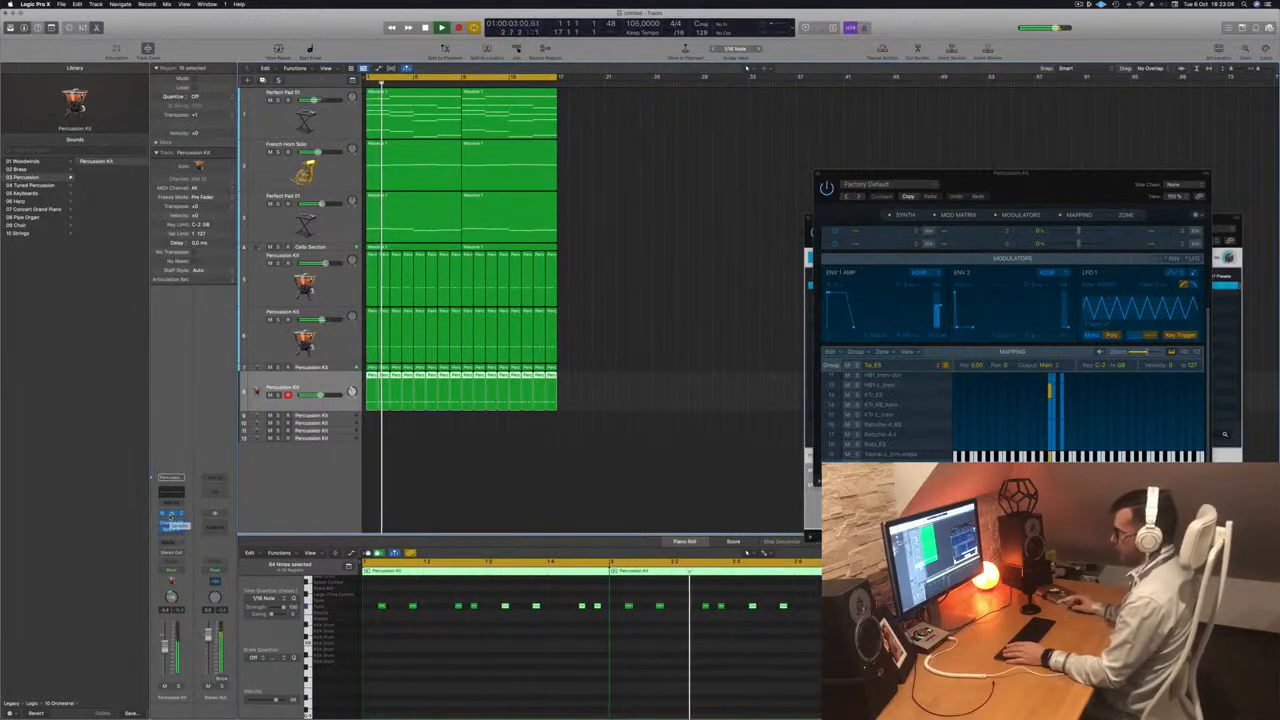
{"action": "left_click", "coordinate": [420, 651]}
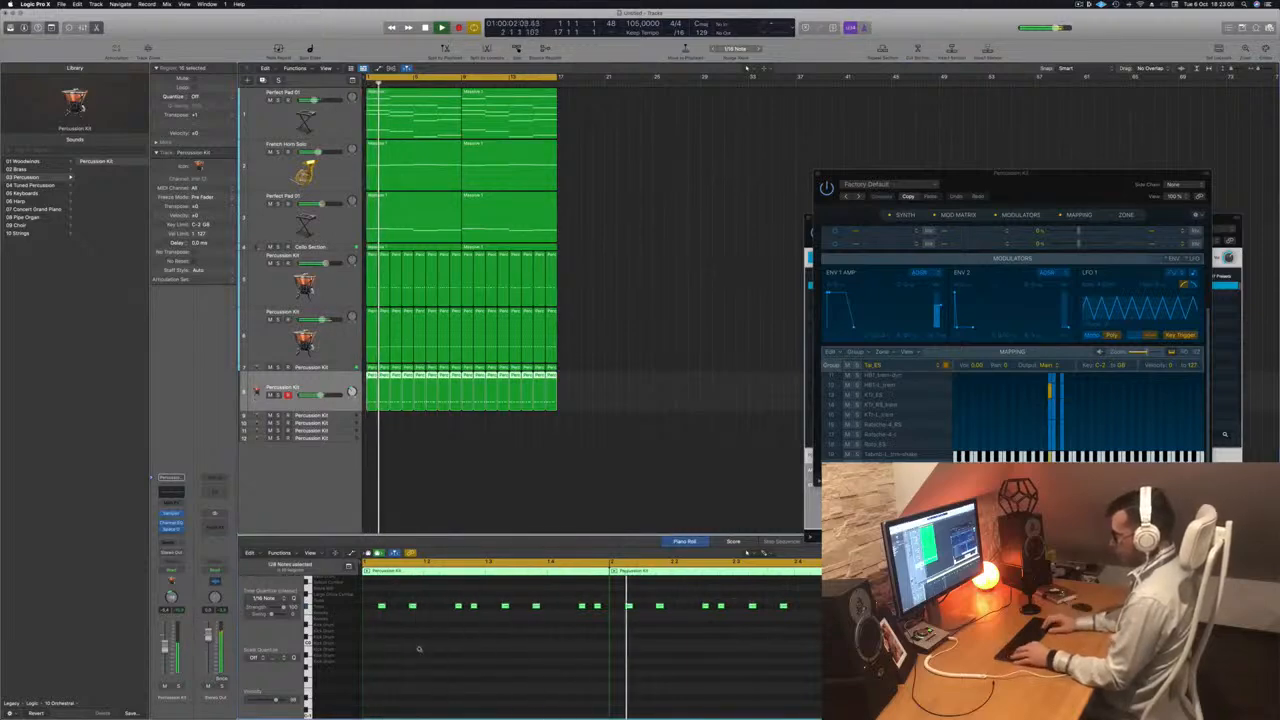
{"action": "key", "text": "alt+Up"}
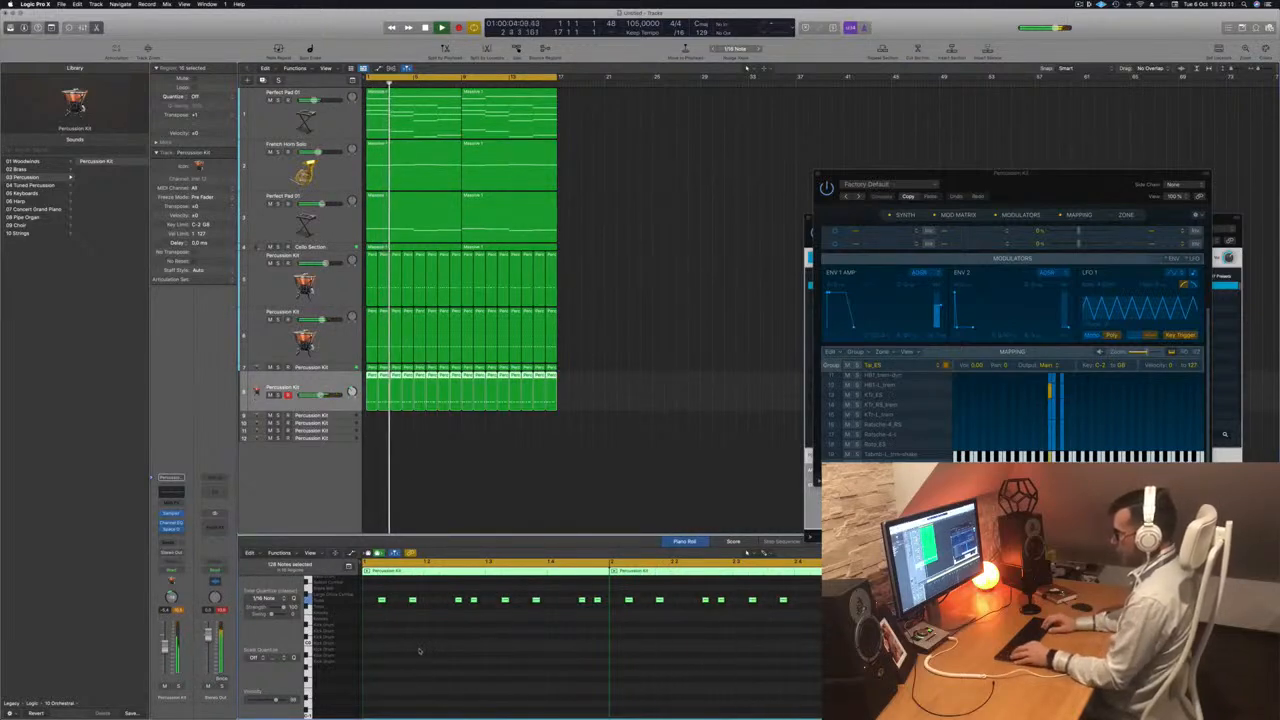
{"action": "key", "text": "alt+Down"}
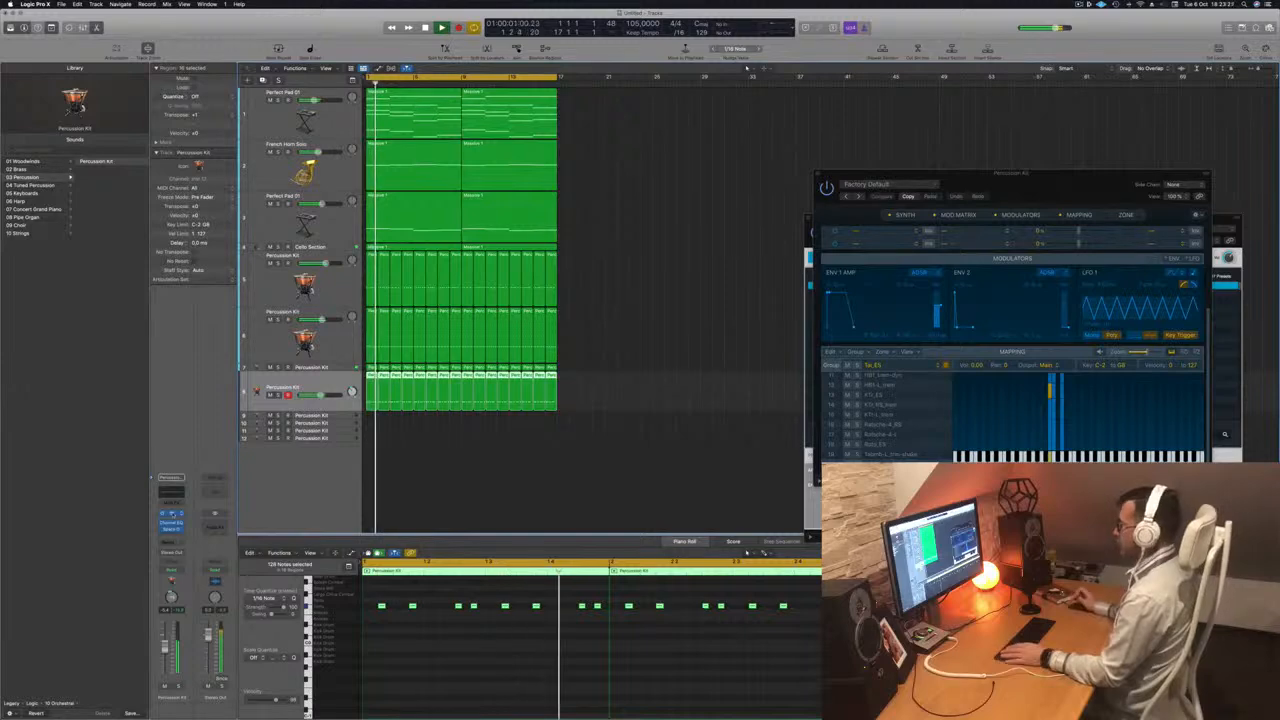
- Lower the Tune setting in the fourth percussion track's Sampler, close its window and deselect the regions
{"action": "key", "text": "v"}
{"action": "left_click_drag", "start_coordinate": [625, 113], "coordinate": [743, 207]}
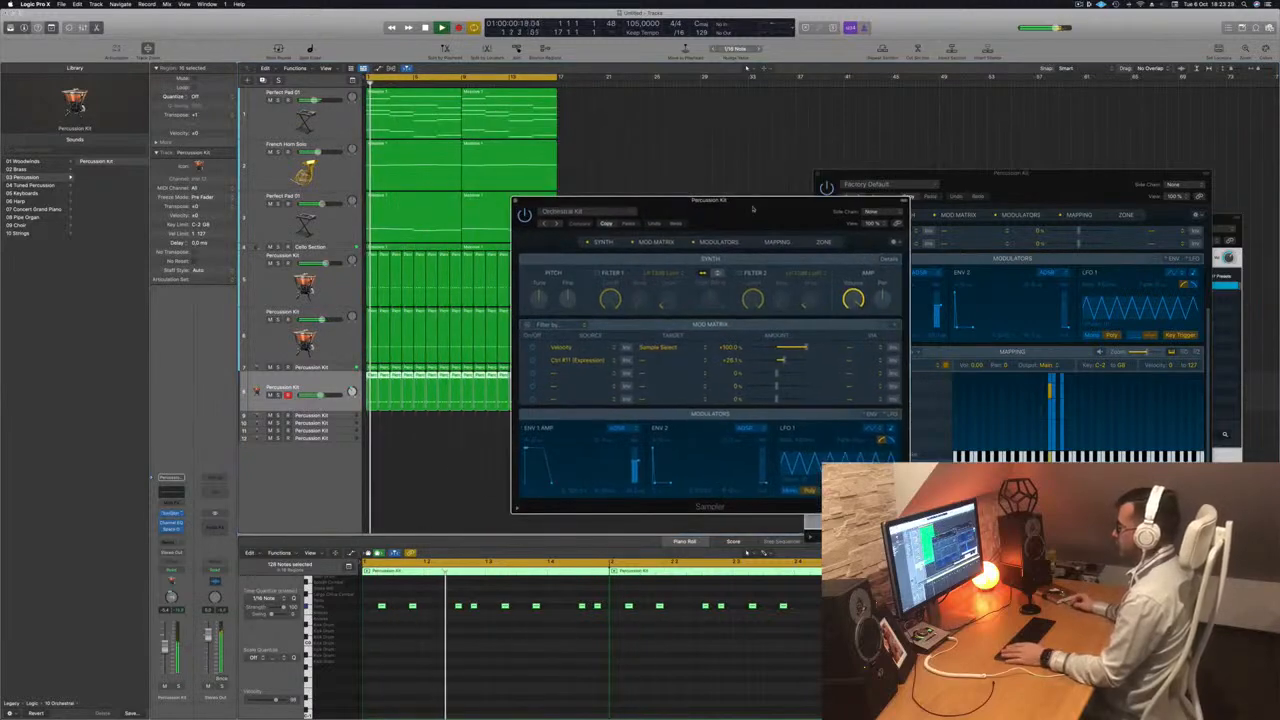
{"action": "left_click_drag", "start_coordinate": [537, 298], "coordinate": [540, 312]}
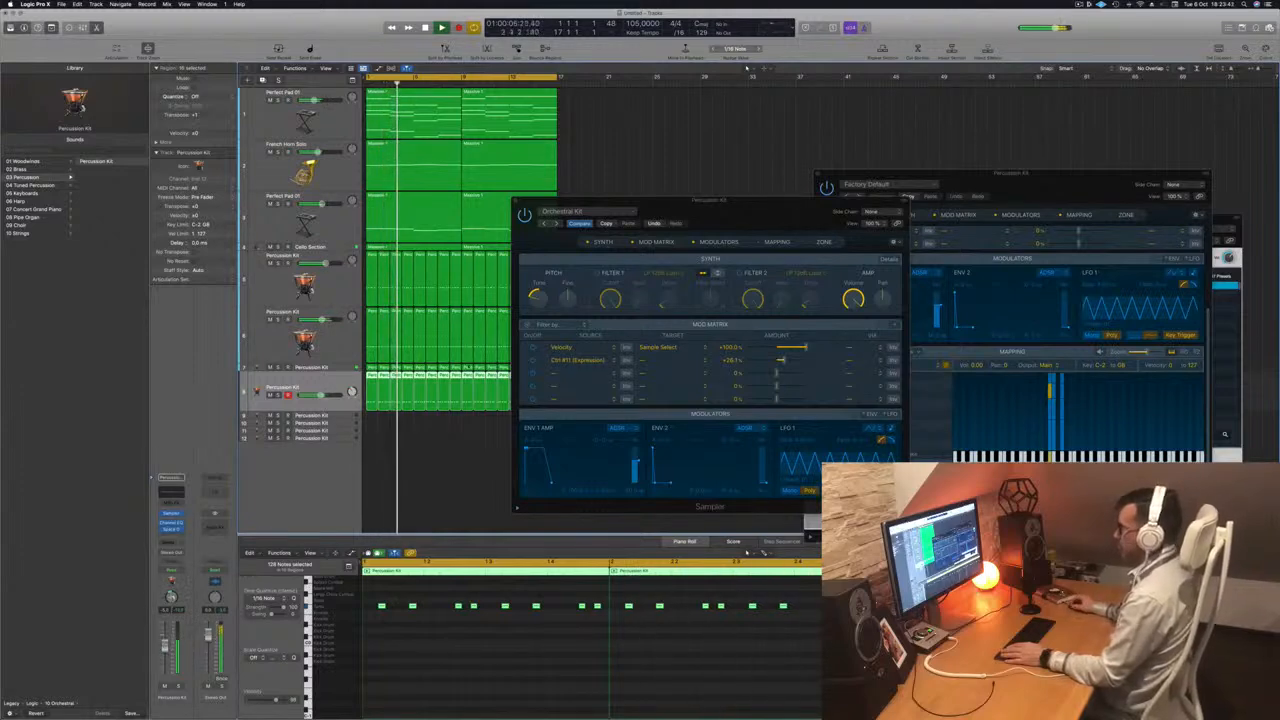
{"action": "left_click_drag", "start_coordinate": [752, 223], "coordinate": [665, 278]}
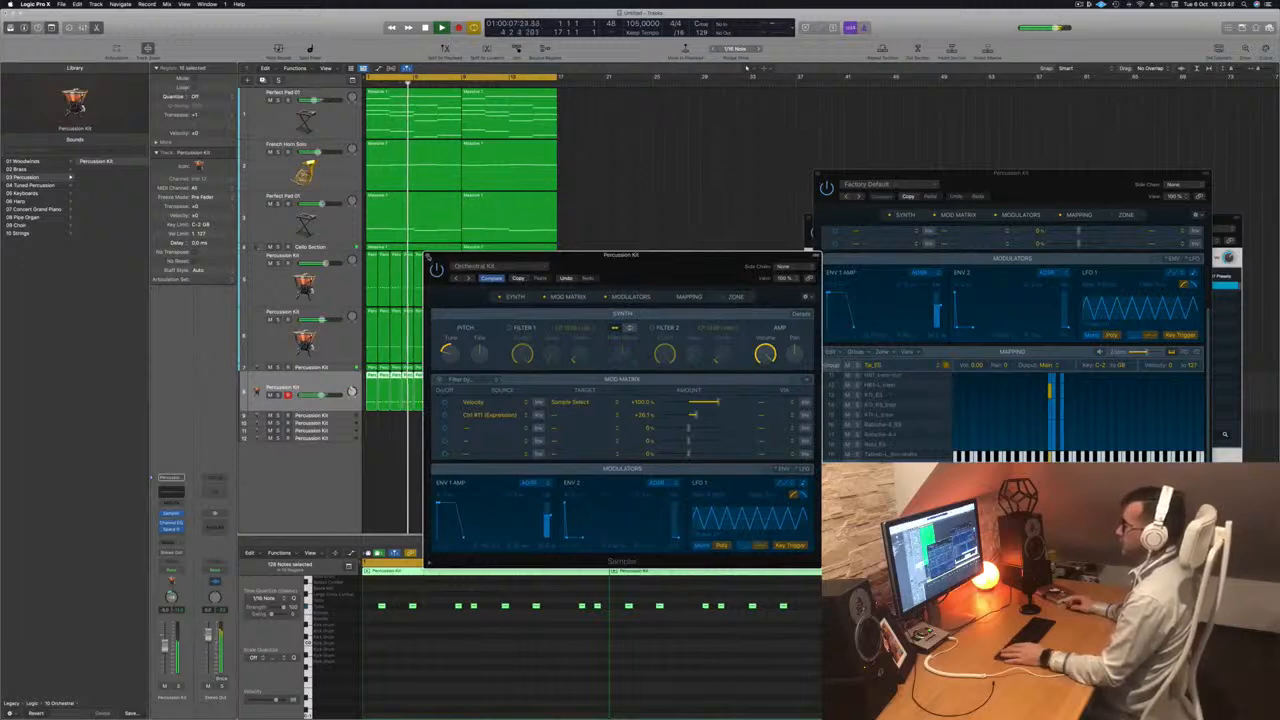
{"action": "left_click", "coordinate": [431, 259]}
{"action": "left_click", "coordinate": [598, 424]}
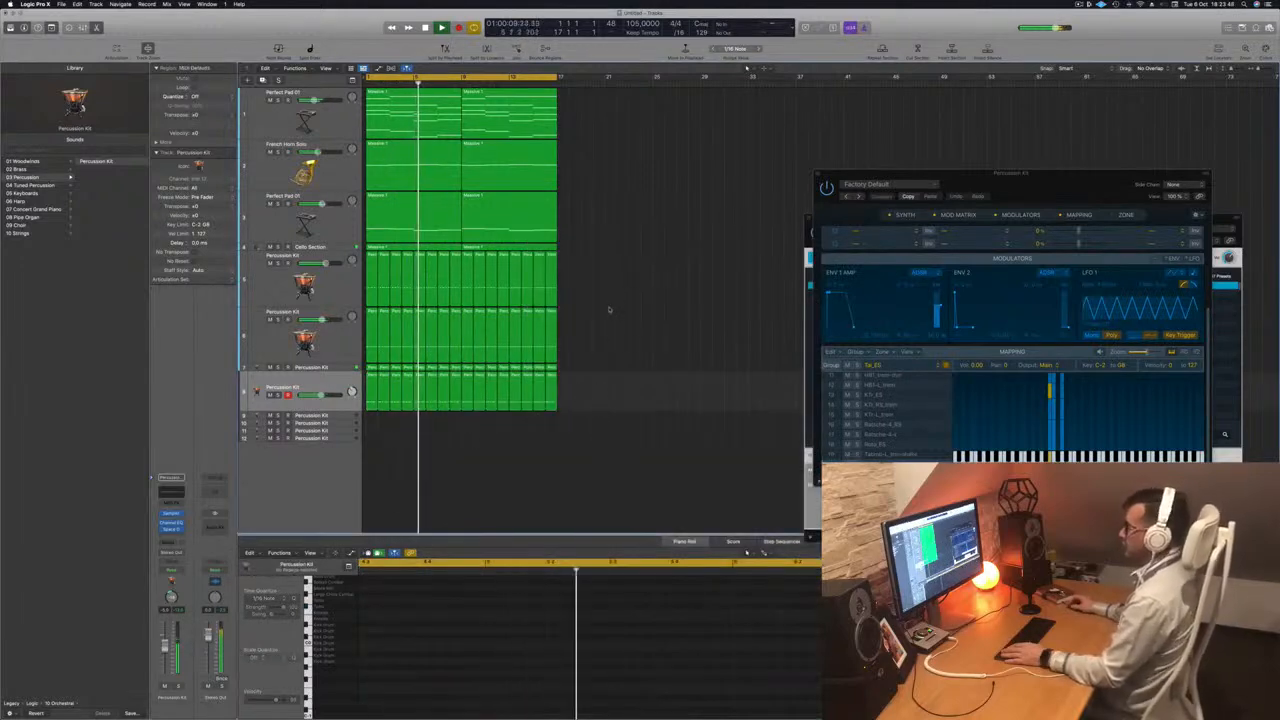
- Select the empty fifth percussion track below the fourth and stop playback
{"action": "scroll", "coordinate": [612, 311], "scroll_direction": "down", "scroll_amount": 1}
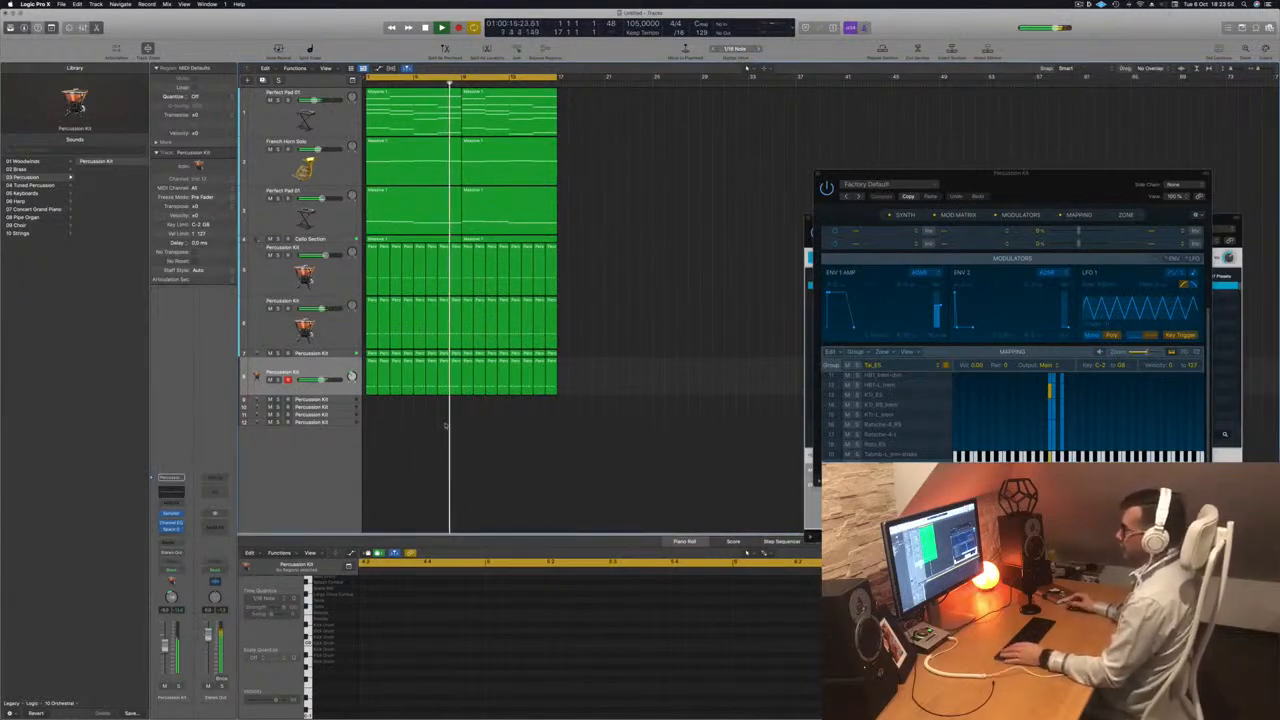
{"action": "left_click", "coordinate": [327, 373]}
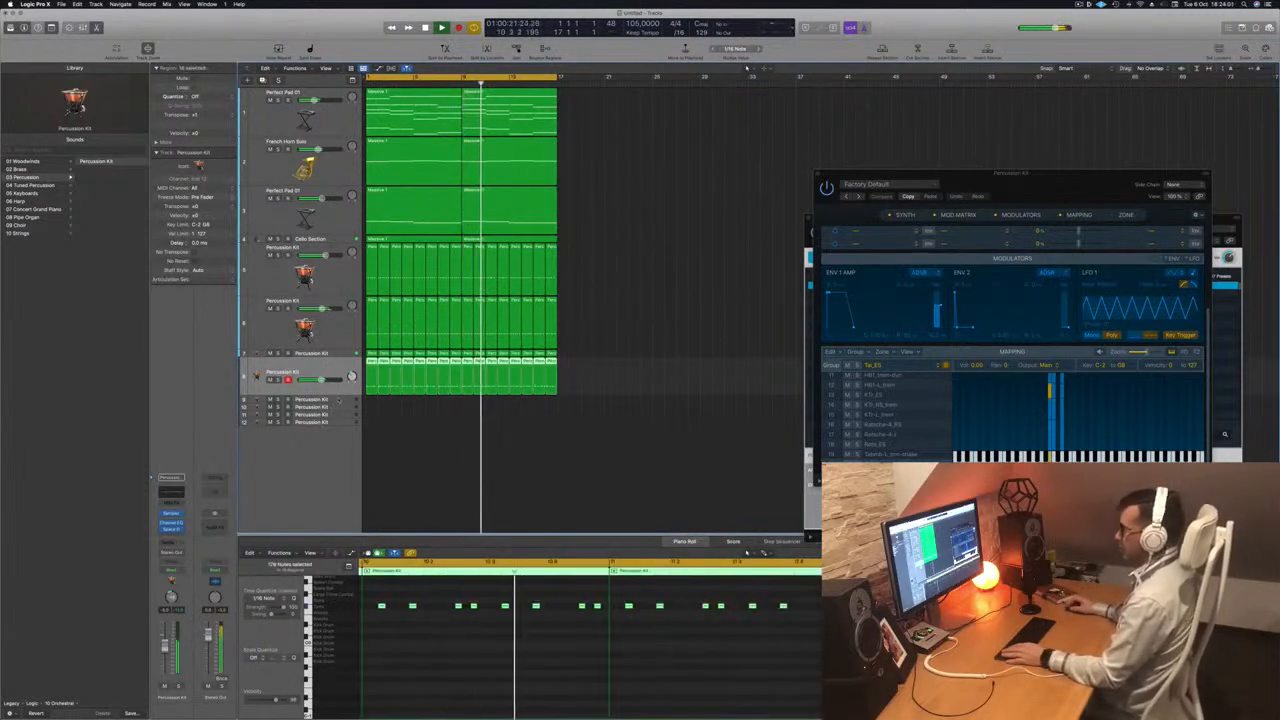
{"action": "left_click", "coordinate": [338, 401]}
{"action": "key", "text": "Return"}
{"action": "key", "text": "space"}
- Replace the fifth percussion track's instrument with the Drum Machine Designer's Empty Kit
{"action": "left_click", "coordinate": [171, 570]}
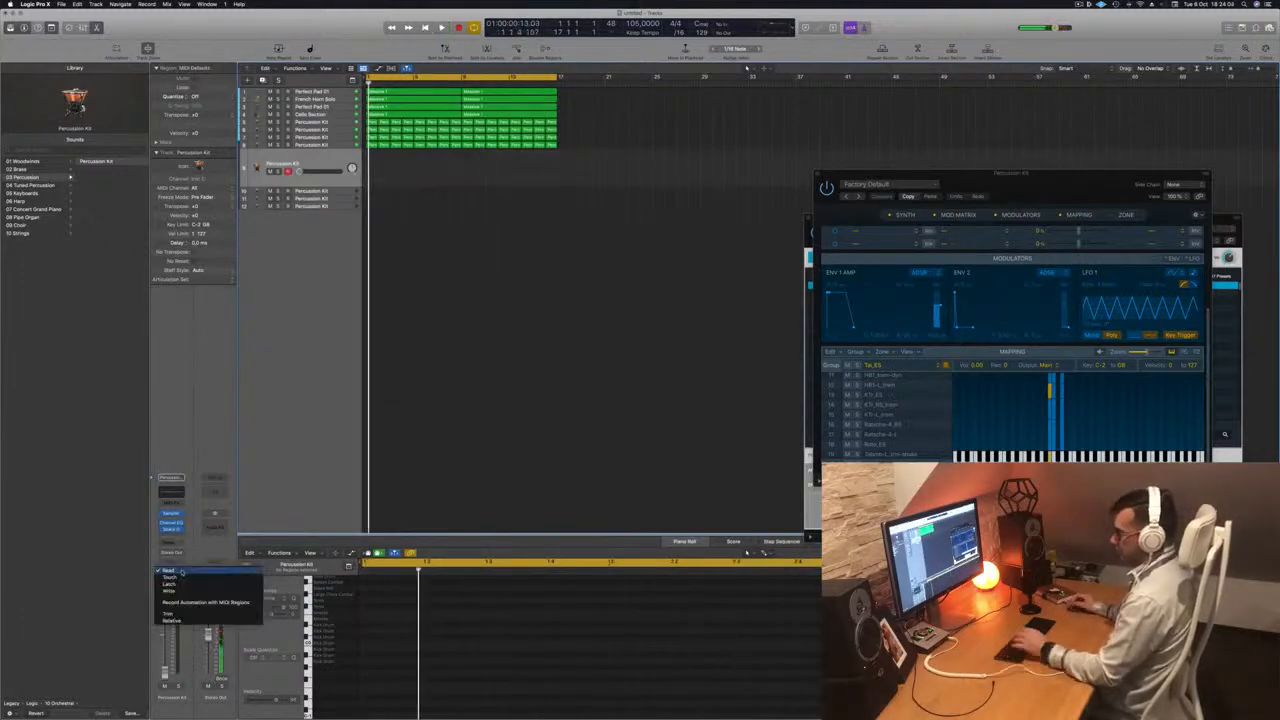
{"action": "left_click", "coordinate": [182, 572]}
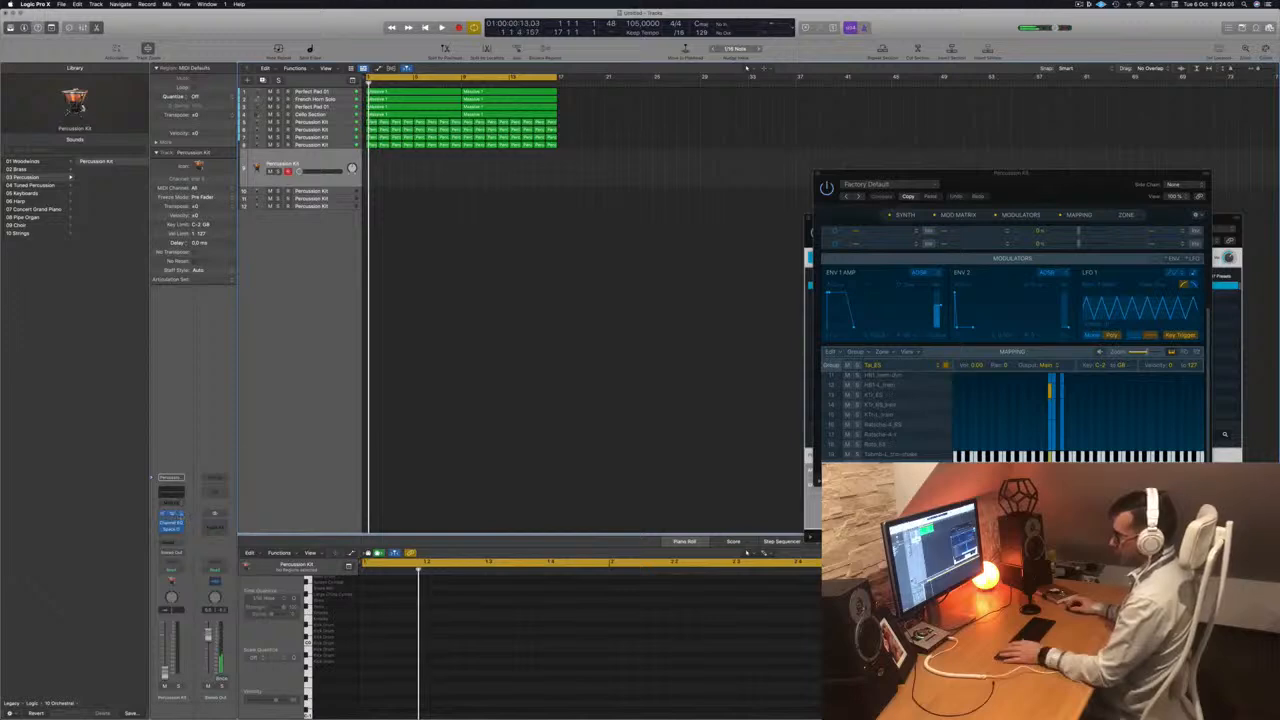
{"action": "left_click", "coordinate": [170, 477]}
{"action": "left_click", "coordinate": [215, 688]}
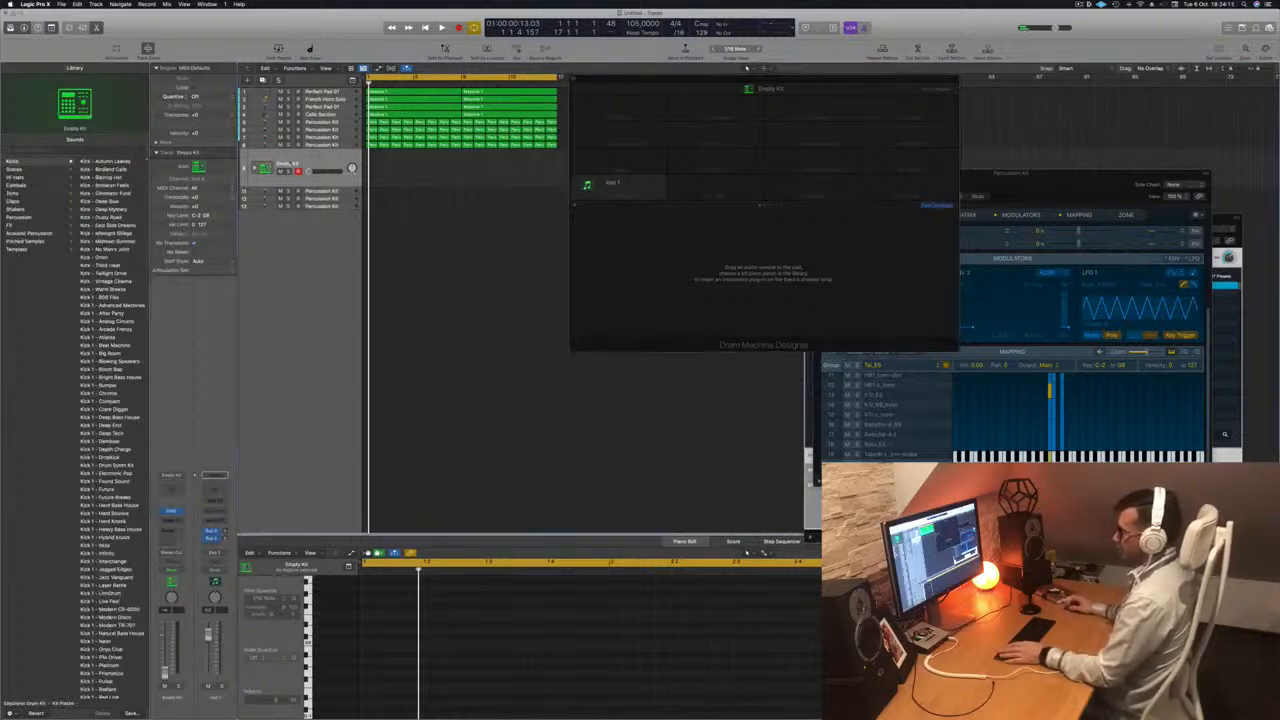
{"action": "left_click", "coordinate": [321, 147]}
{"action": "left_click", "coordinate": [333, 183]}
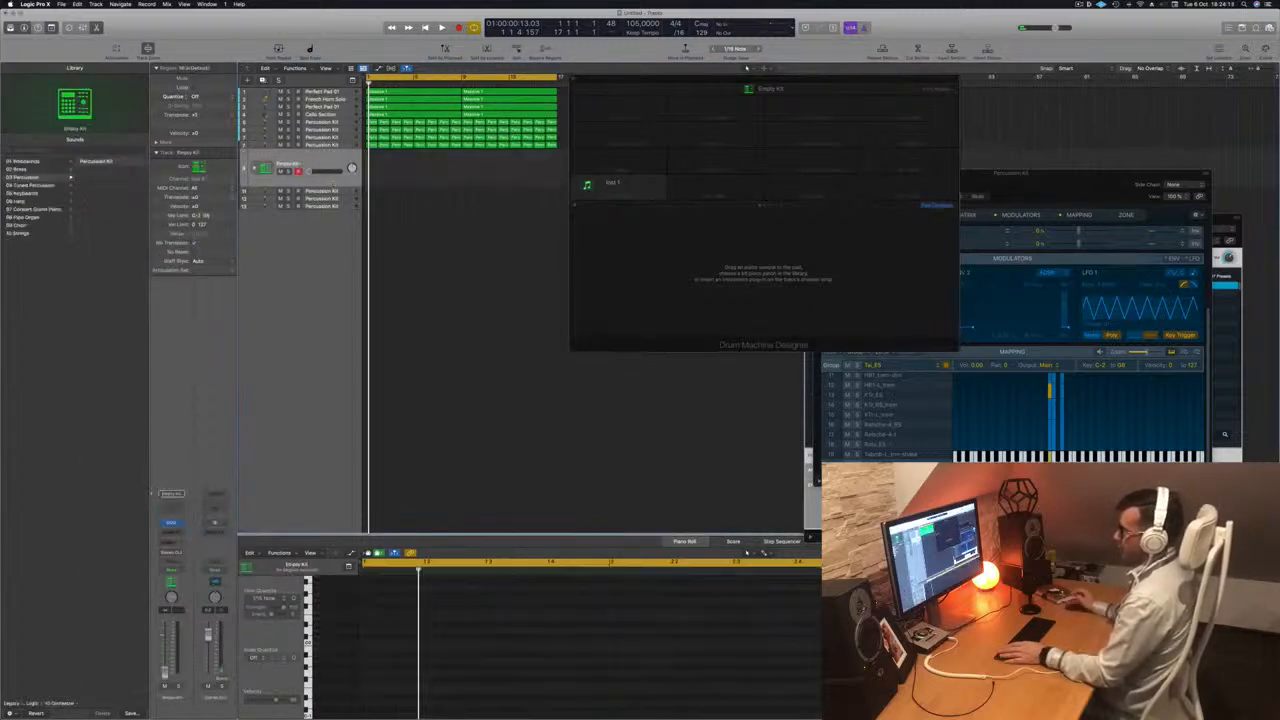
- Browse the electronic drum kits, try Twilight Drive, and load the Topaz kit on the track
{"action": "scroll", "coordinate": [106, 313], "scroll_direction": "down", "scroll_amount": 10}
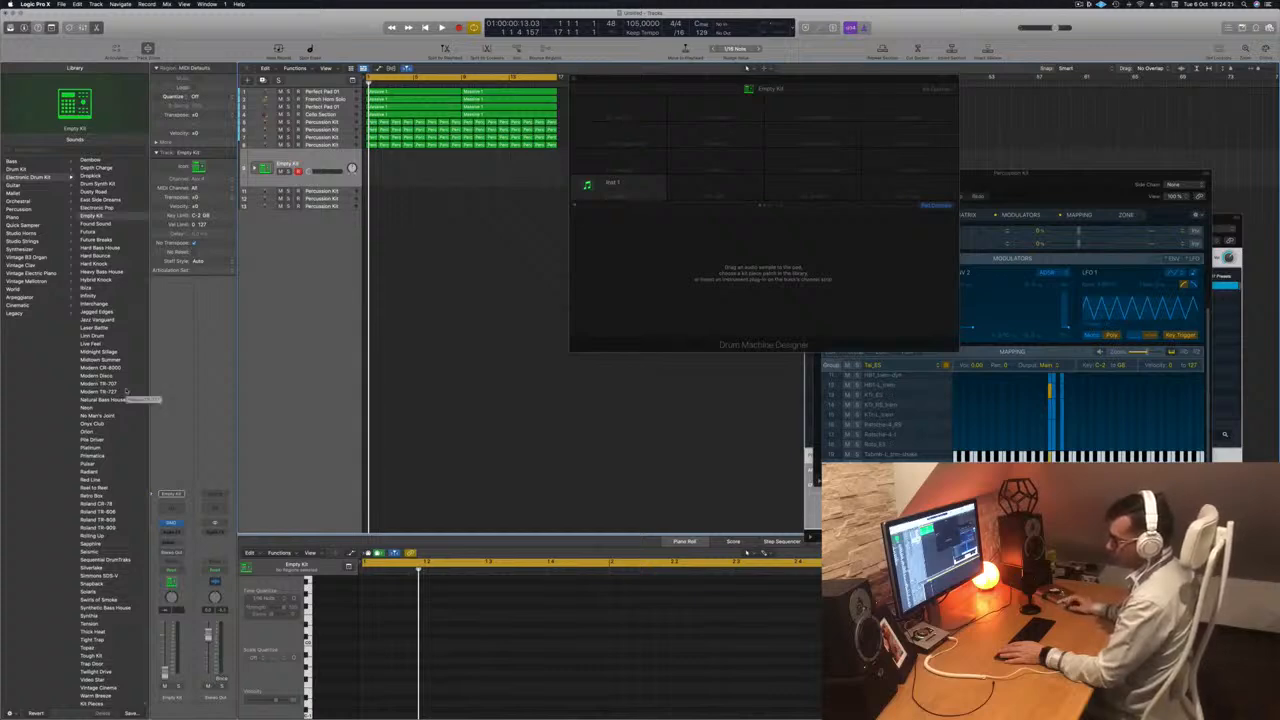
{"action": "scroll", "coordinate": [129, 440], "scroll_direction": "down", "scroll_amount": 1}
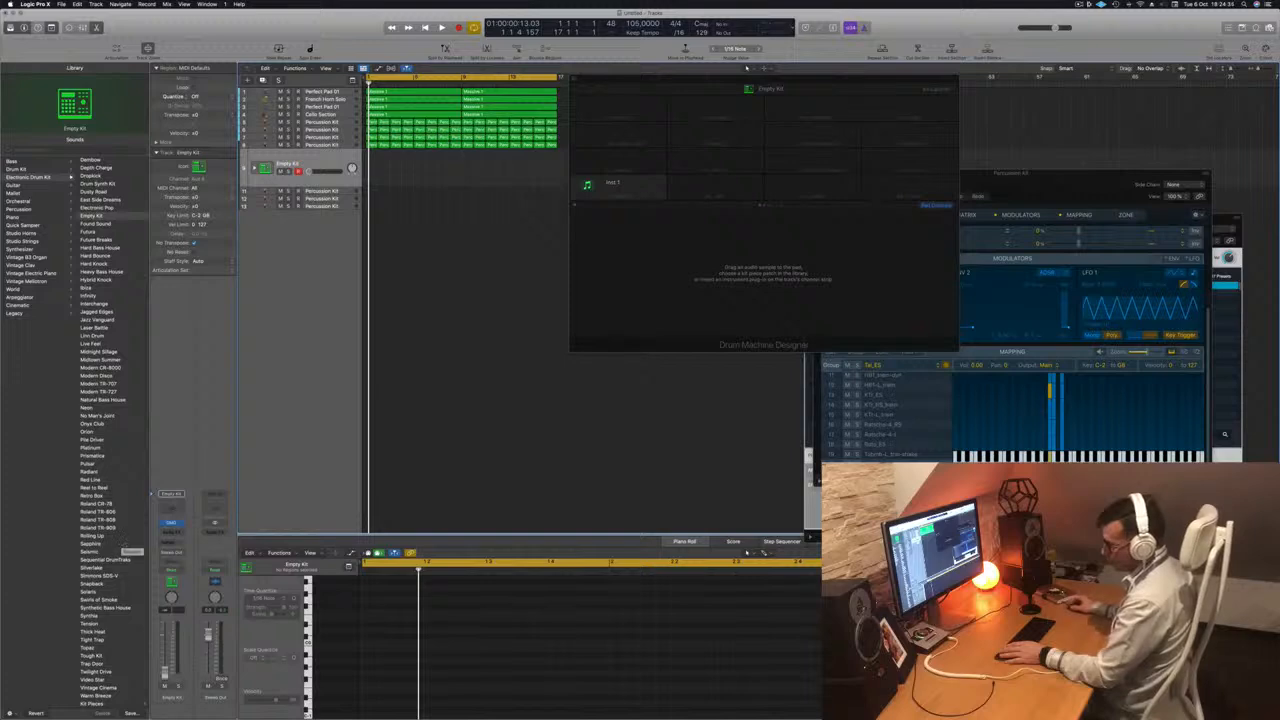
{"action": "left_click", "coordinate": [101, 673]}
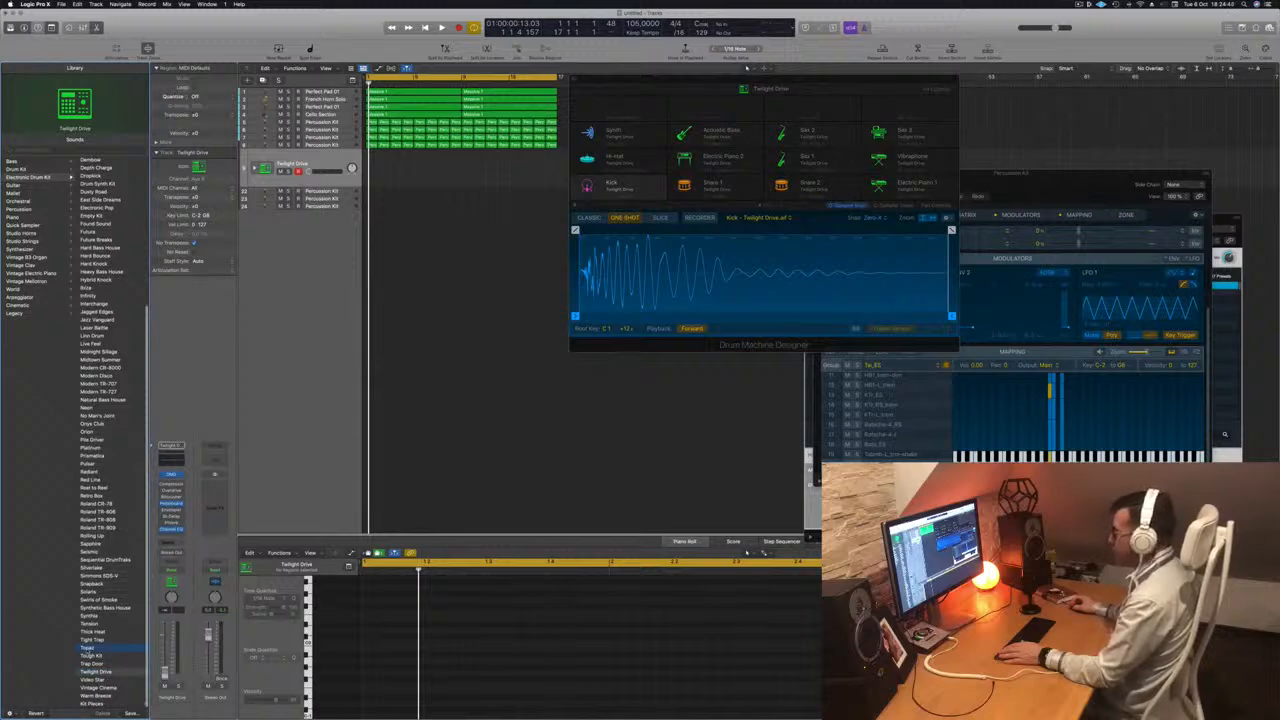
{"action": "left_click", "coordinate": [87, 649]}
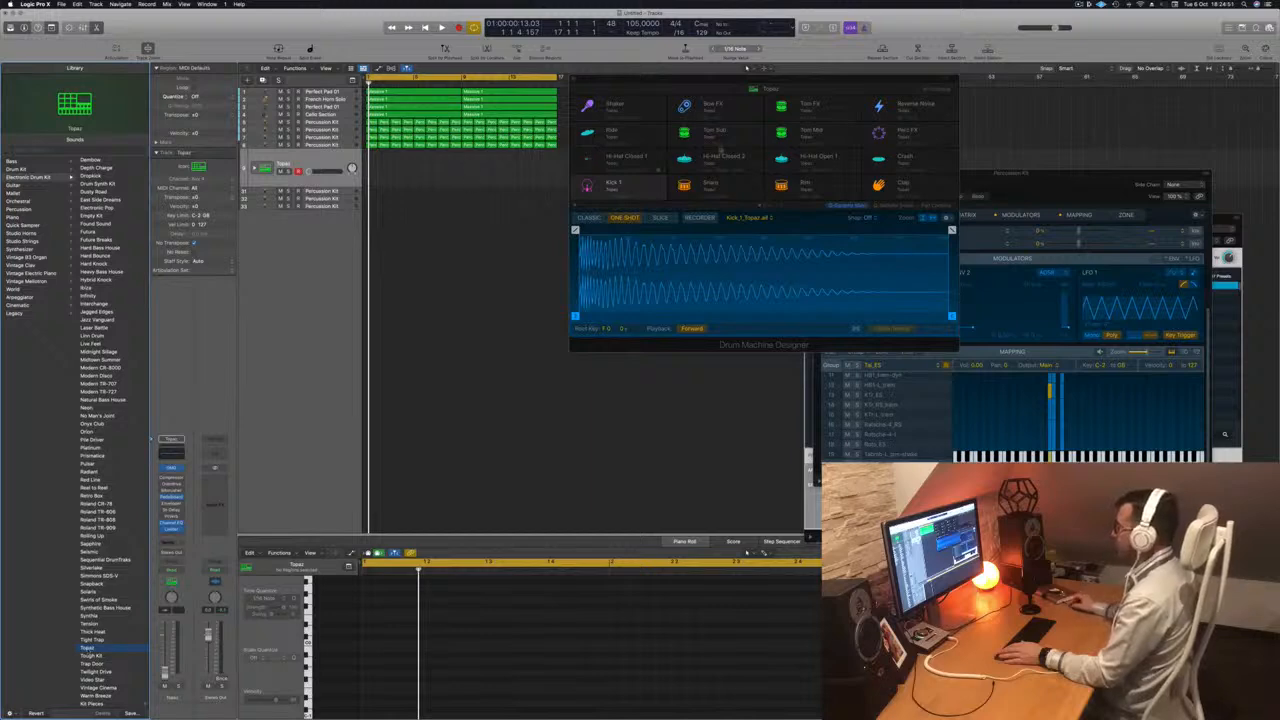
- Raise the Topaz track's volume and audition its Tom Sub, Tom Mid and Tom FX pads
{"action": "left_click", "coordinate": [686, 134]}
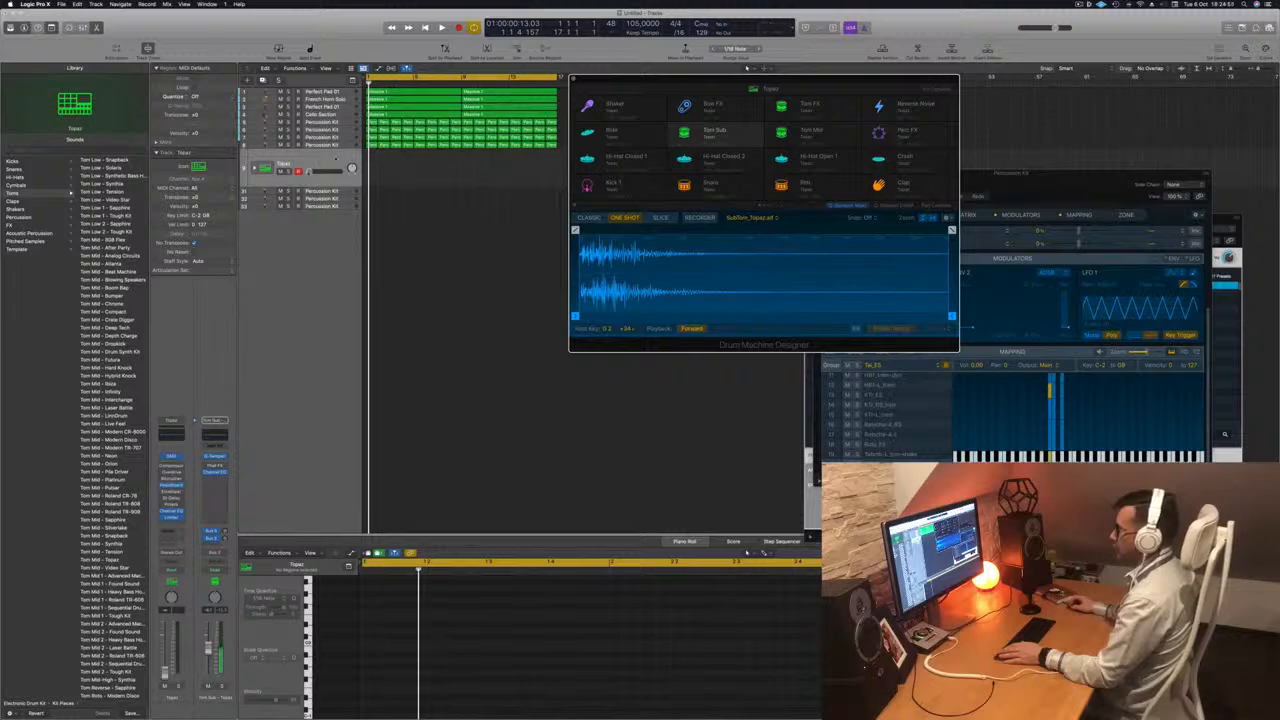
{"action": "left_click_drag", "start_coordinate": [325, 172], "coordinate": [333, 172]}
{"action": "left_click", "coordinate": [685, 134]}
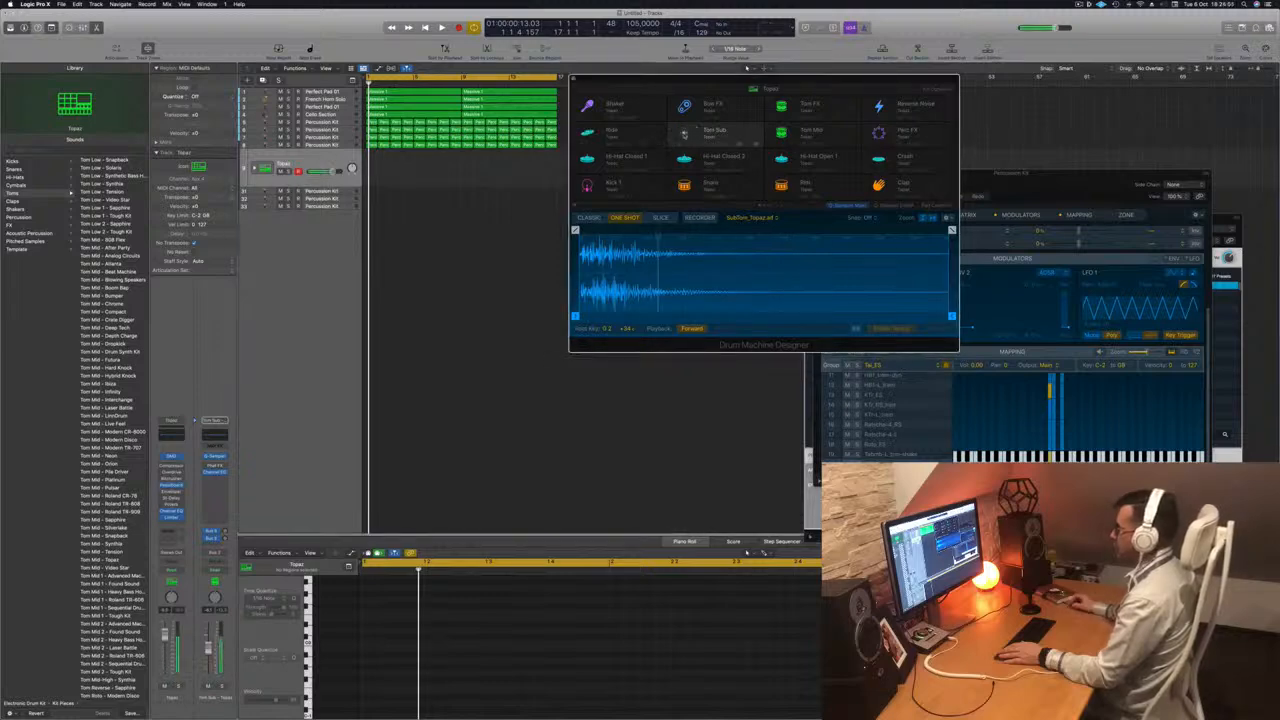
{"action": "left_click", "coordinate": [781, 133]}
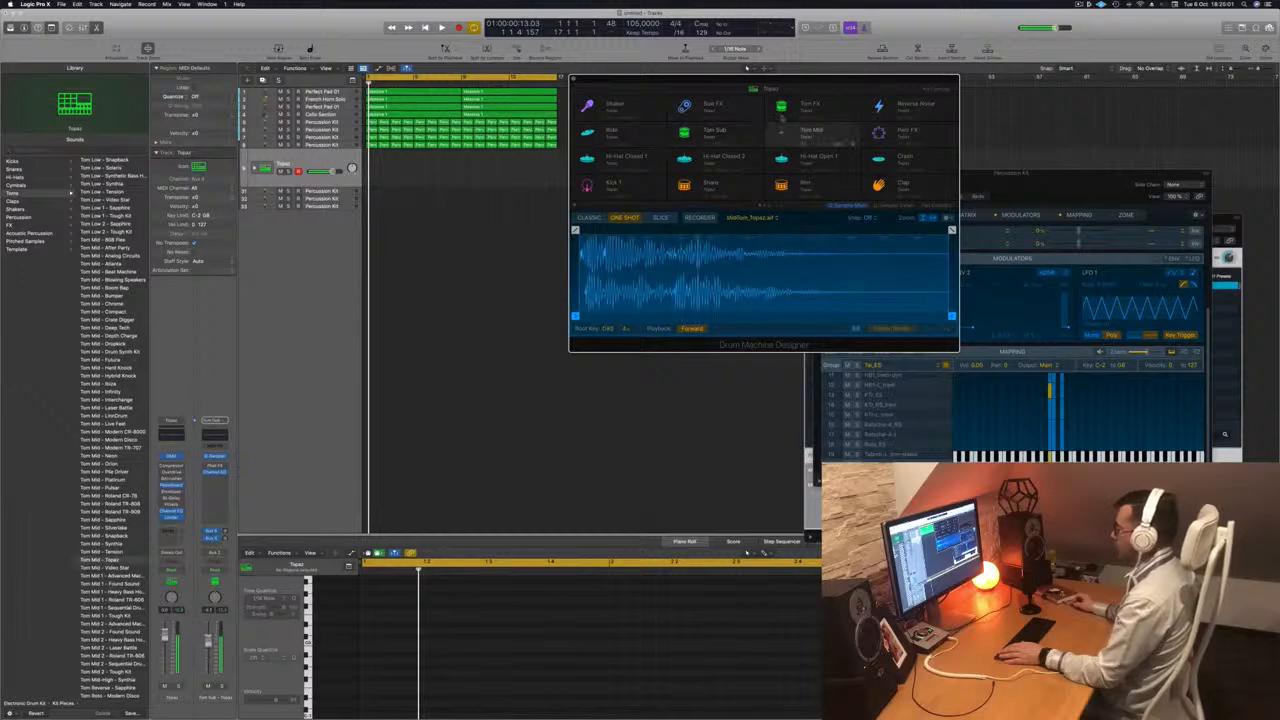
{"action": "left_click", "coordinate": [782, 107]}
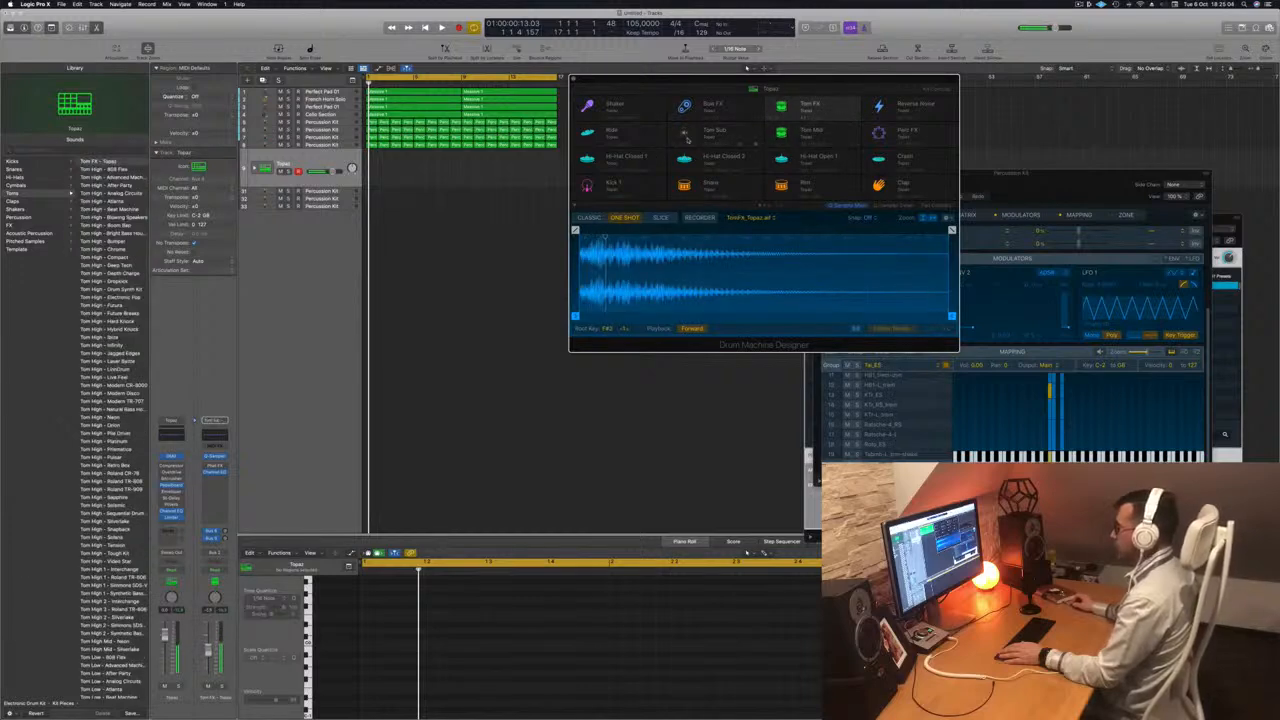
{"action": "left_click", "coordinate": [685, 133]}
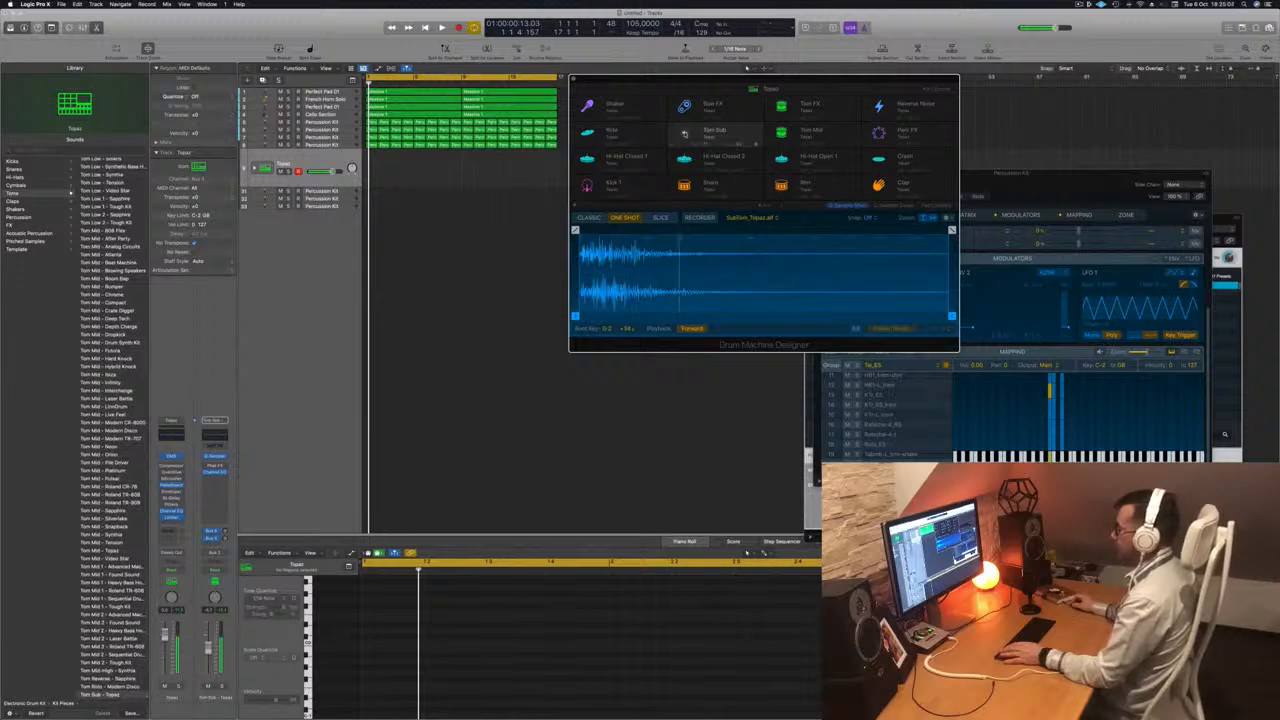
- Start playback and copy the first one-bar region of the fourth percussion track onto the Topaz track
{"action": "key", "text": "space"}
{"action": "left_click", "coordinate": [372, 146]}
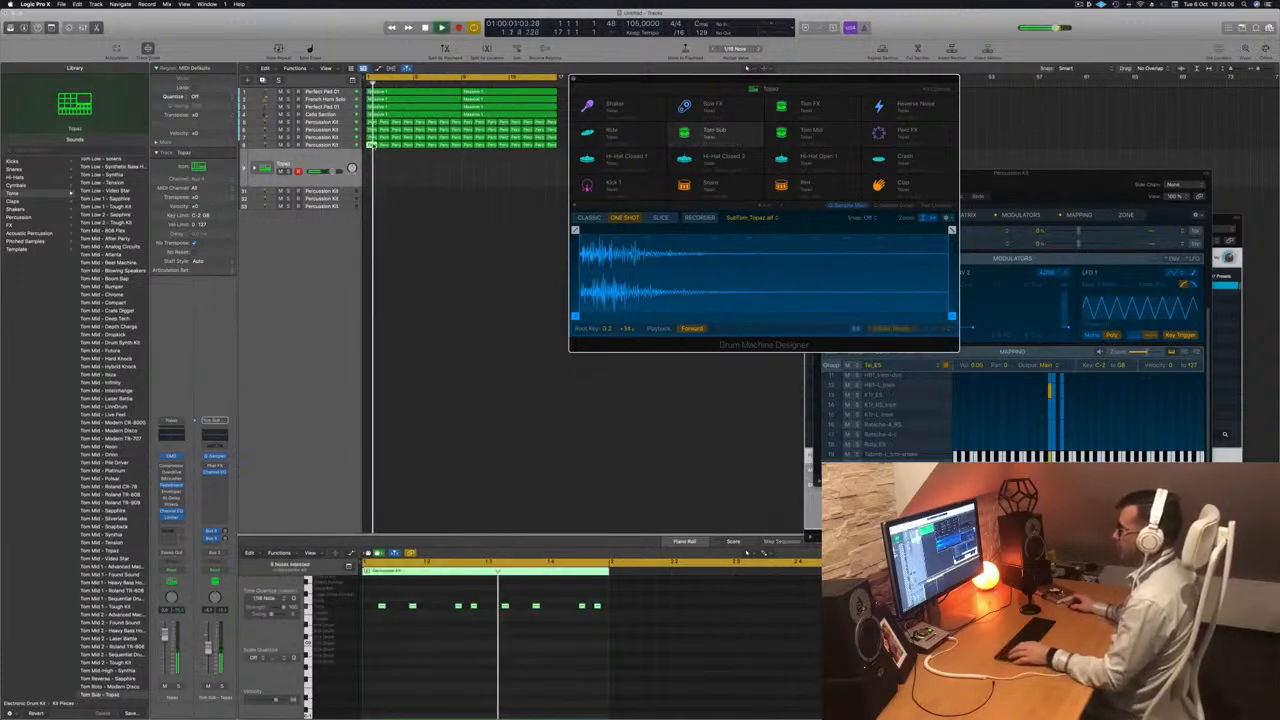
{"action": "key", "text": "r"}
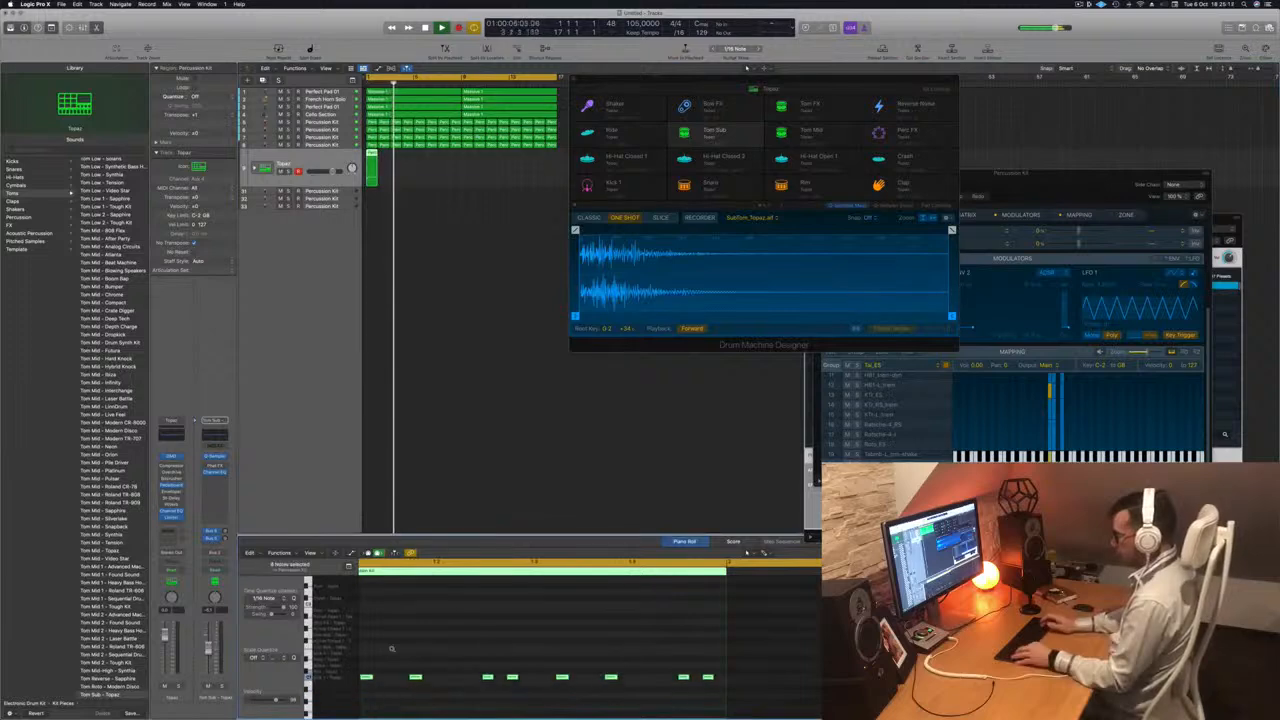
- Transpose the copied notes upward through neighbouring kit sounds during playback and settle them on the Tom Sub sound
{"action": "key", "text": "alt+Up"}
{"action": "key", "text": "alt+Up"}
{"action": "key", "text": "alt+Up"}
{"action": "key", "text": "alt+Up"}
{"action": "key", "text": "alt+Up"}
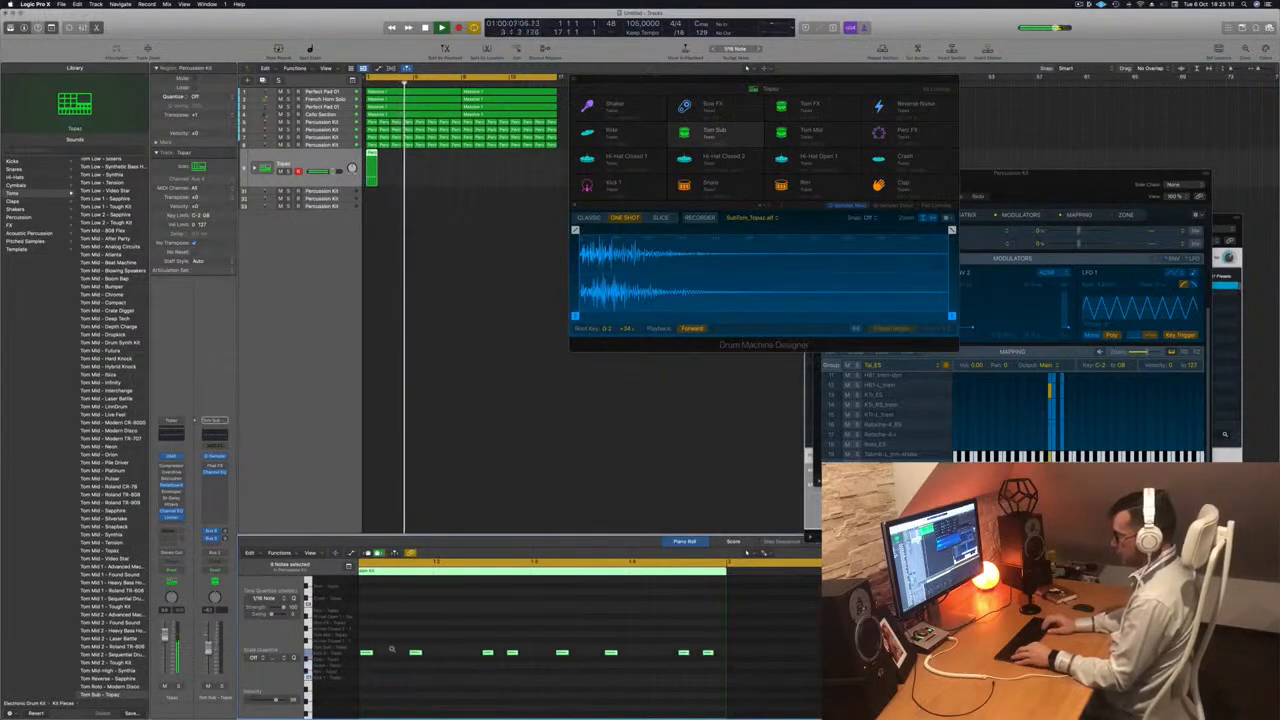
{"action": "key", "text": "alt+Up"}
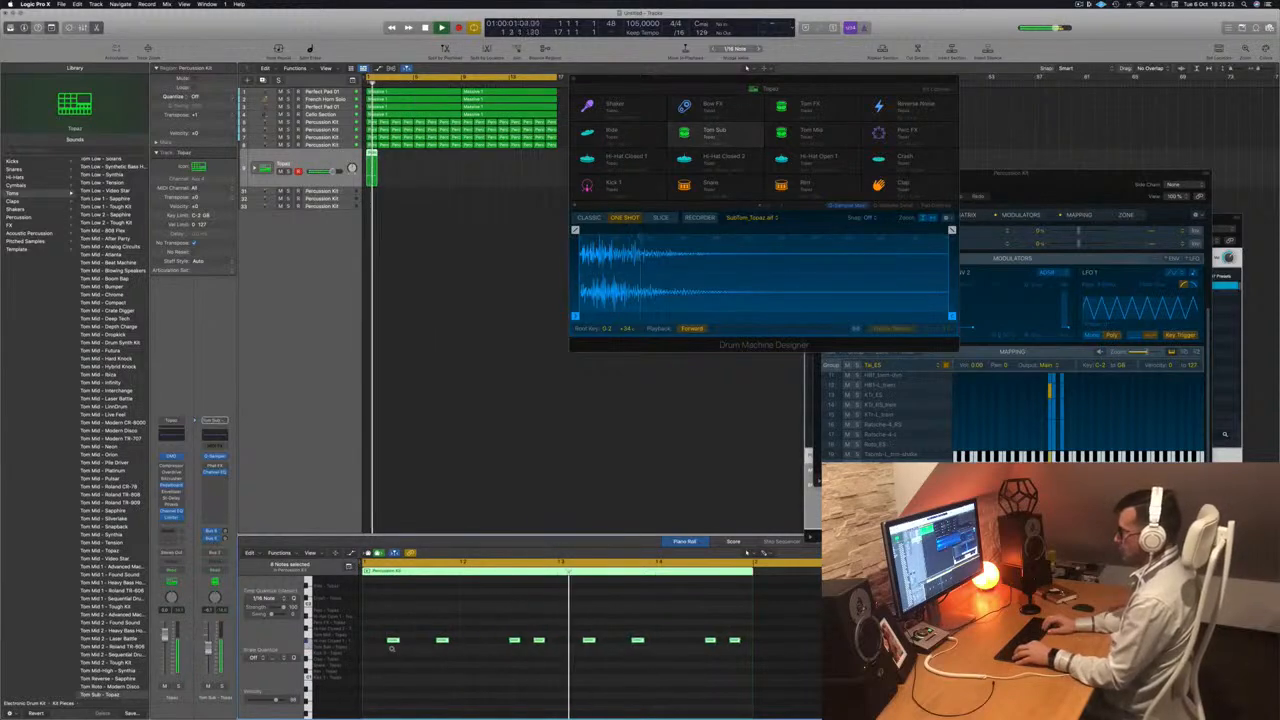
{"action": "key", "text": "alt+Up"}
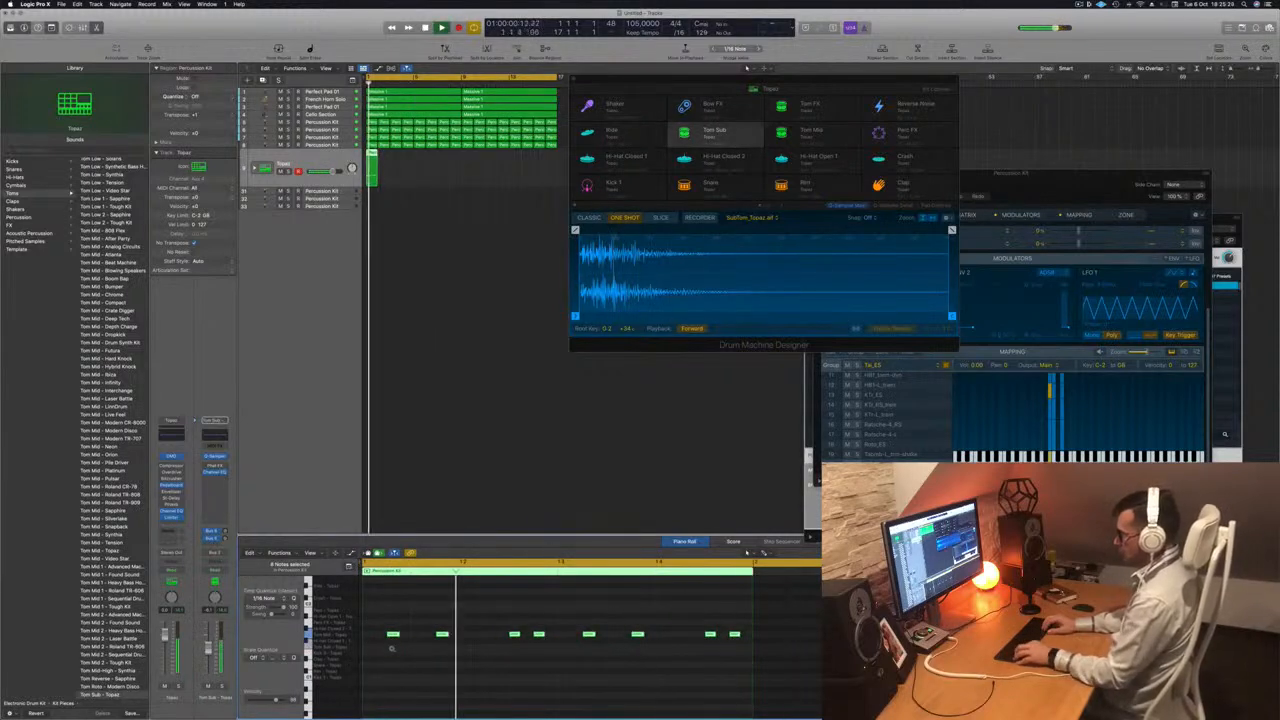
{"action": "key", "text": "alt+Up"}
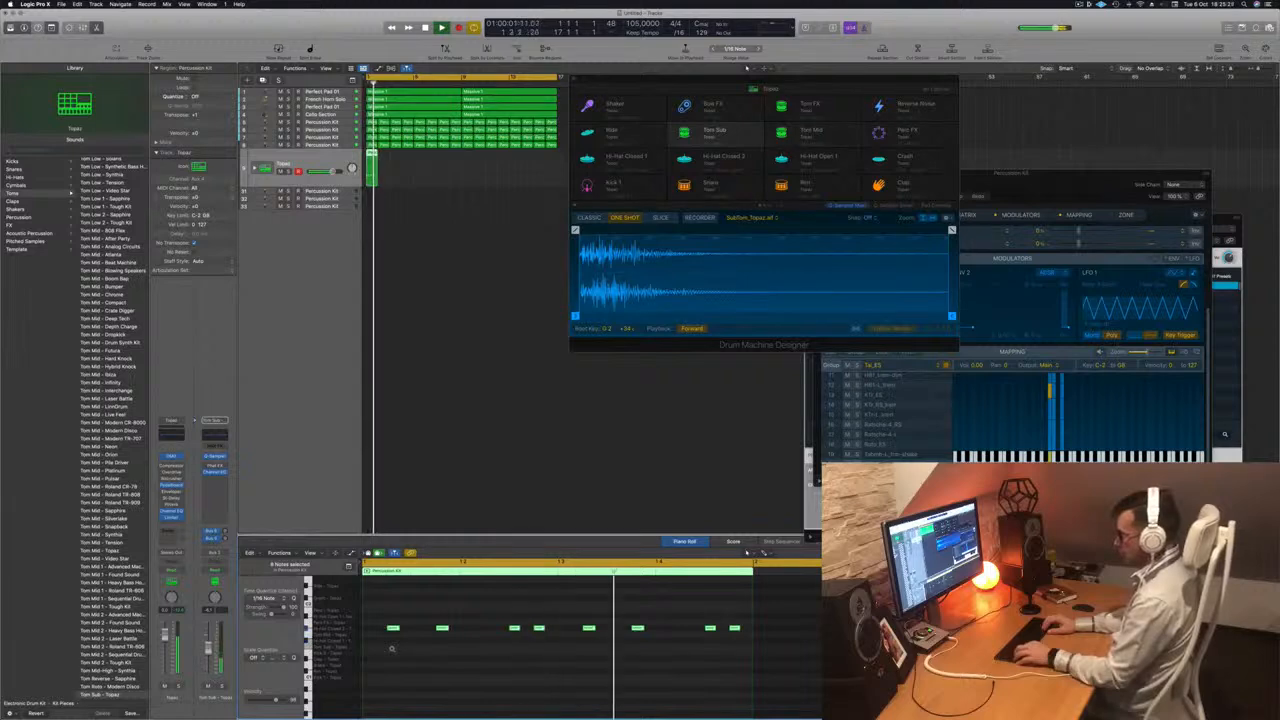
{"action": "key", "text": "alt+Down"}
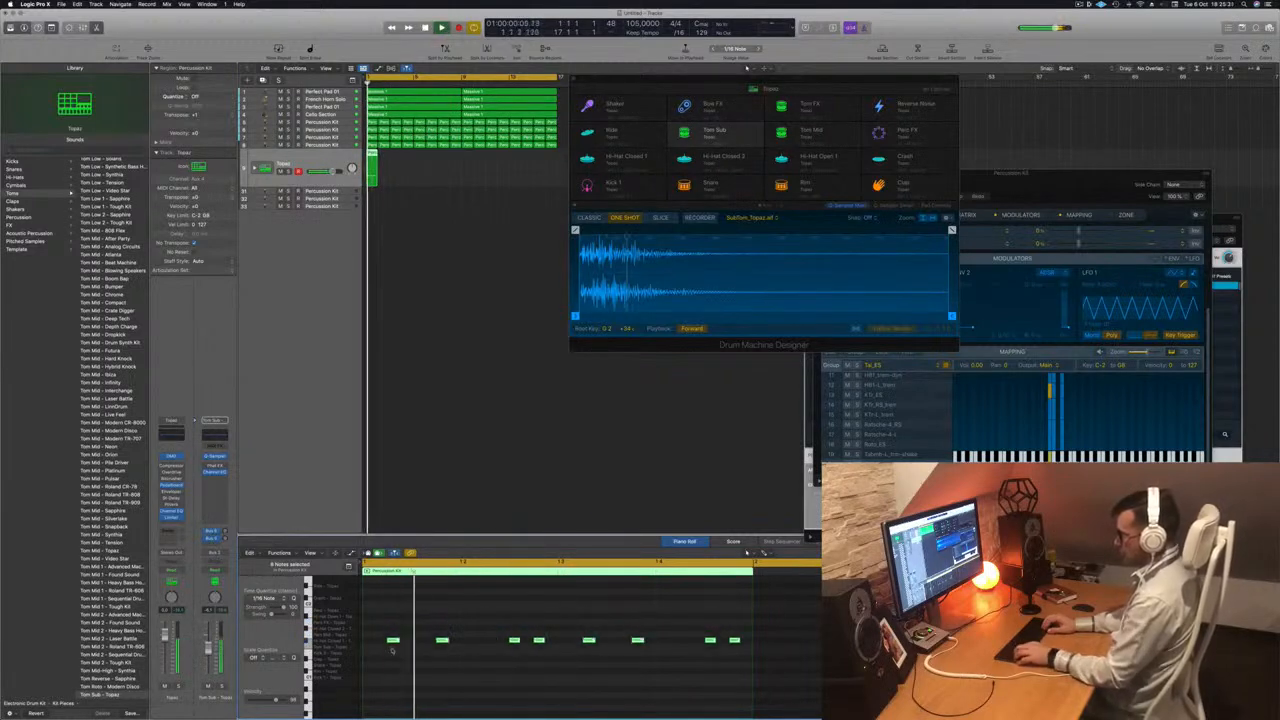
{"action": "key", "text": "alt+Down"}
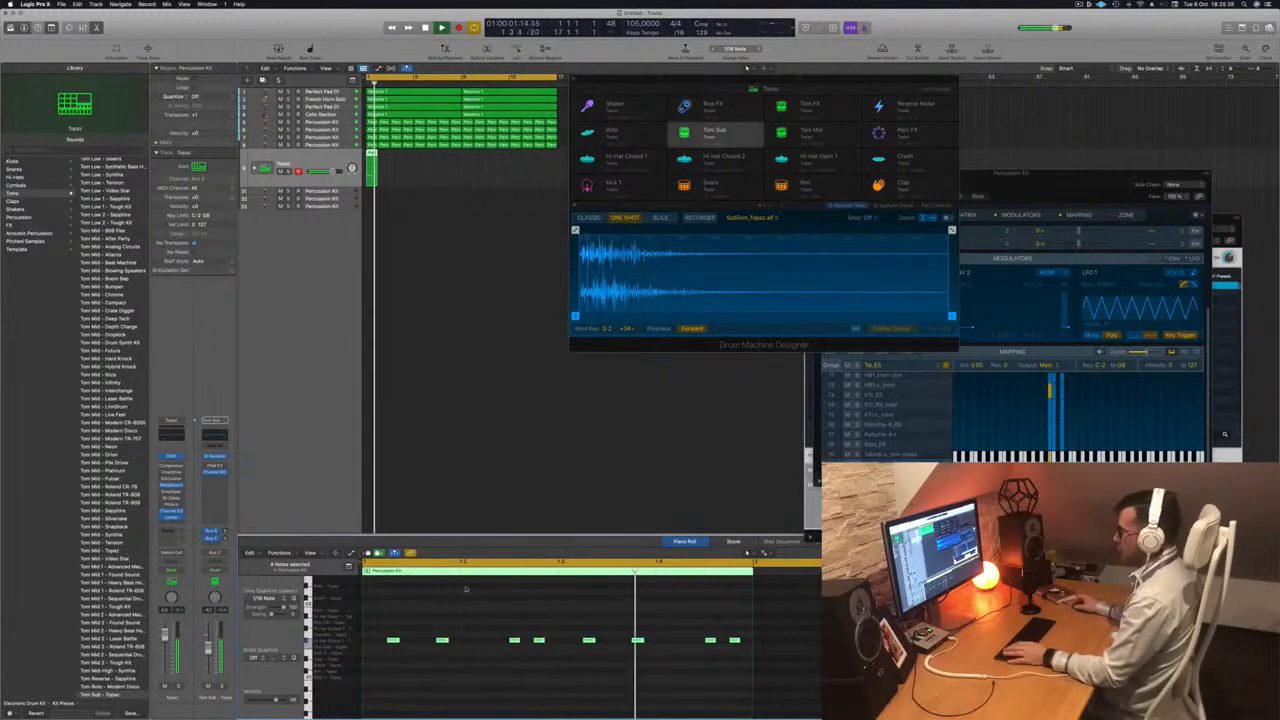
- Delete the fourth and the last of the eight notes in the tom pattern, keeping the seventh
{"action": "left_click", "coordinate": [539, 639]}
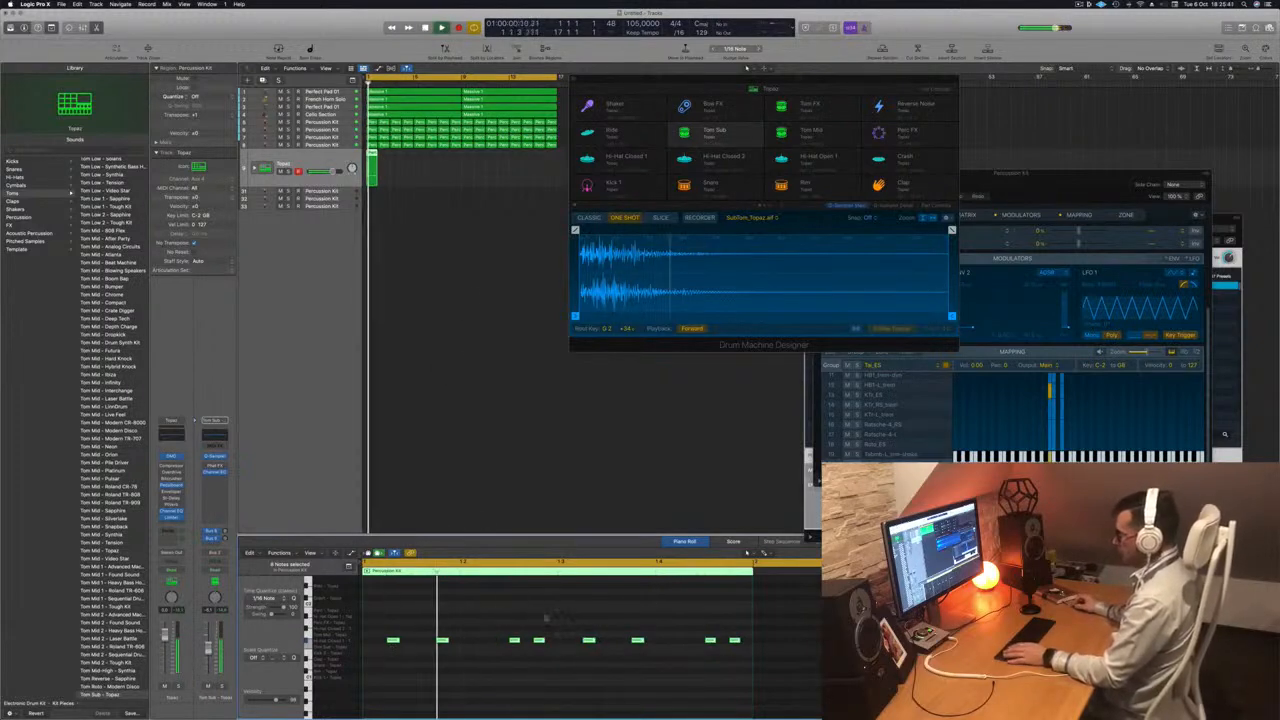
{"action": "key", "text": "Delete"}
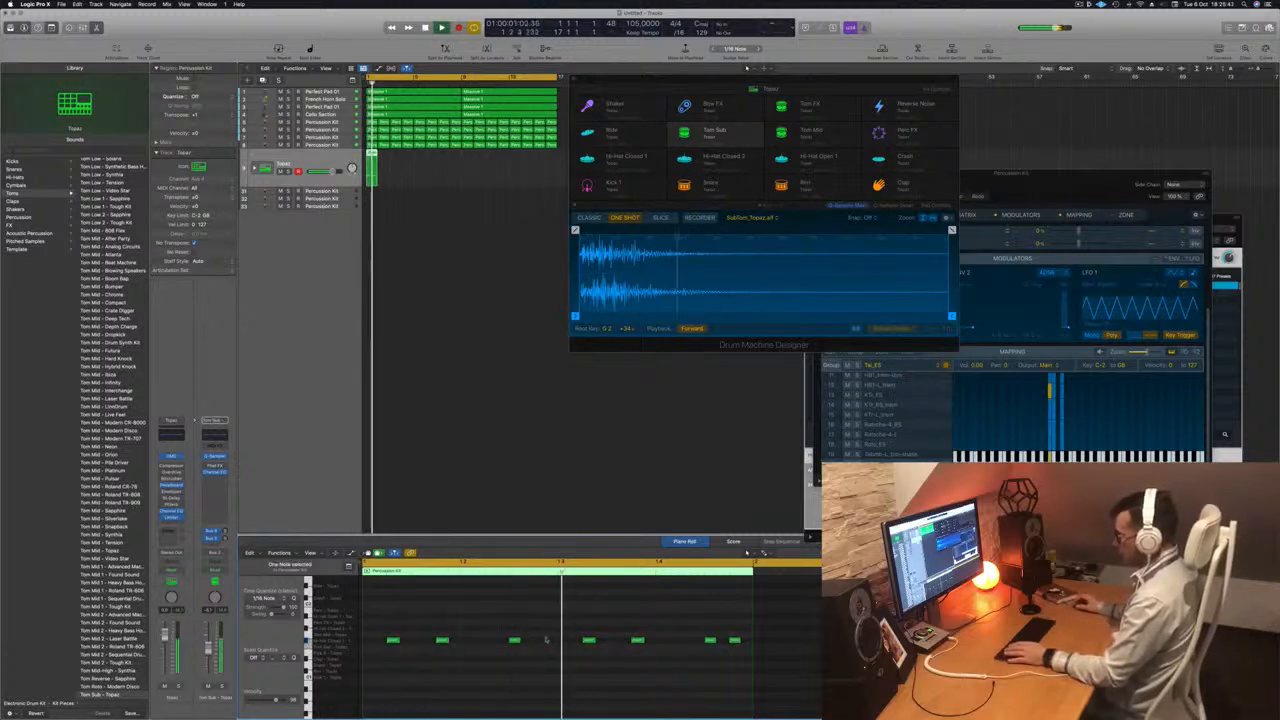
{"action": "left_click", "coordinate": [709, 640]}
{"action": "key", "text": "Delete"}
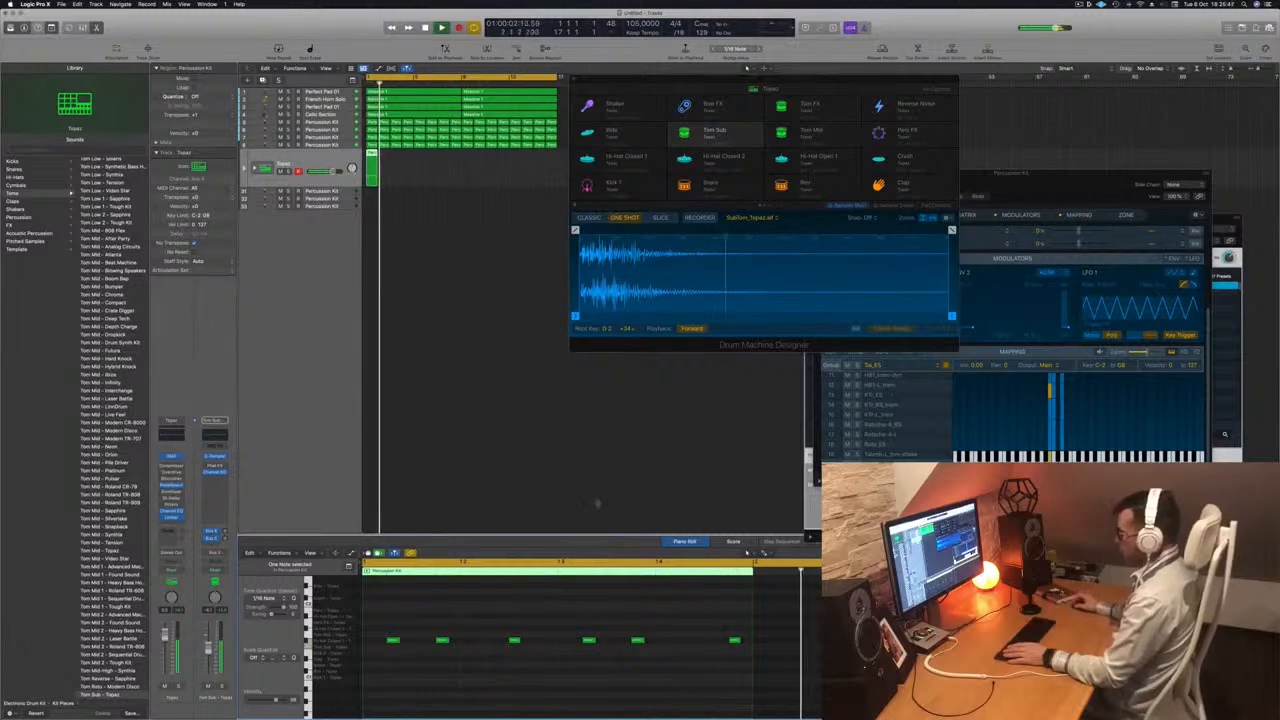
{"action": "left_click", "coordinate": [710, 640], "text": "super"}
{"action": "left_click", "coordinate": [734, 641]}
{"action": "key", "text": "Delete"}
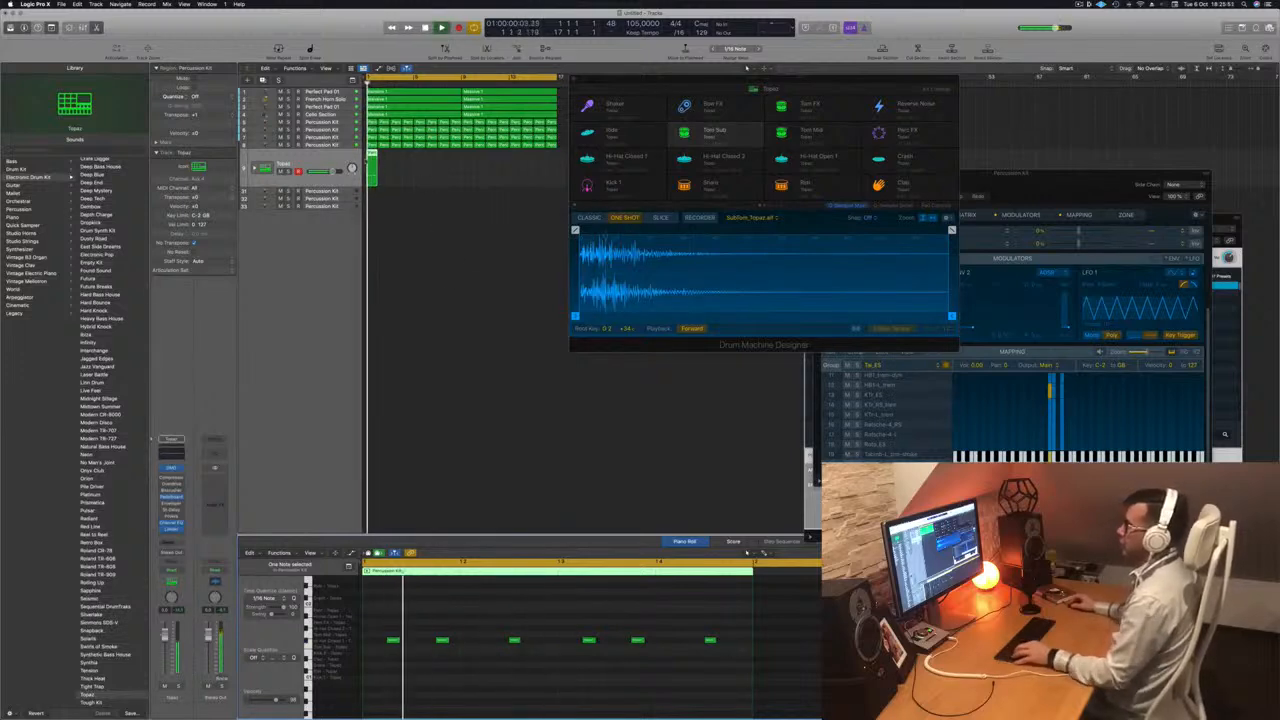
- Copy the tom region into the second bar and move both regions onto the Tom Mid – Topaz subtrack
{"action": "left_click_drag", "start_coordinate": [371, 154], "coordinate": [387, 155]}
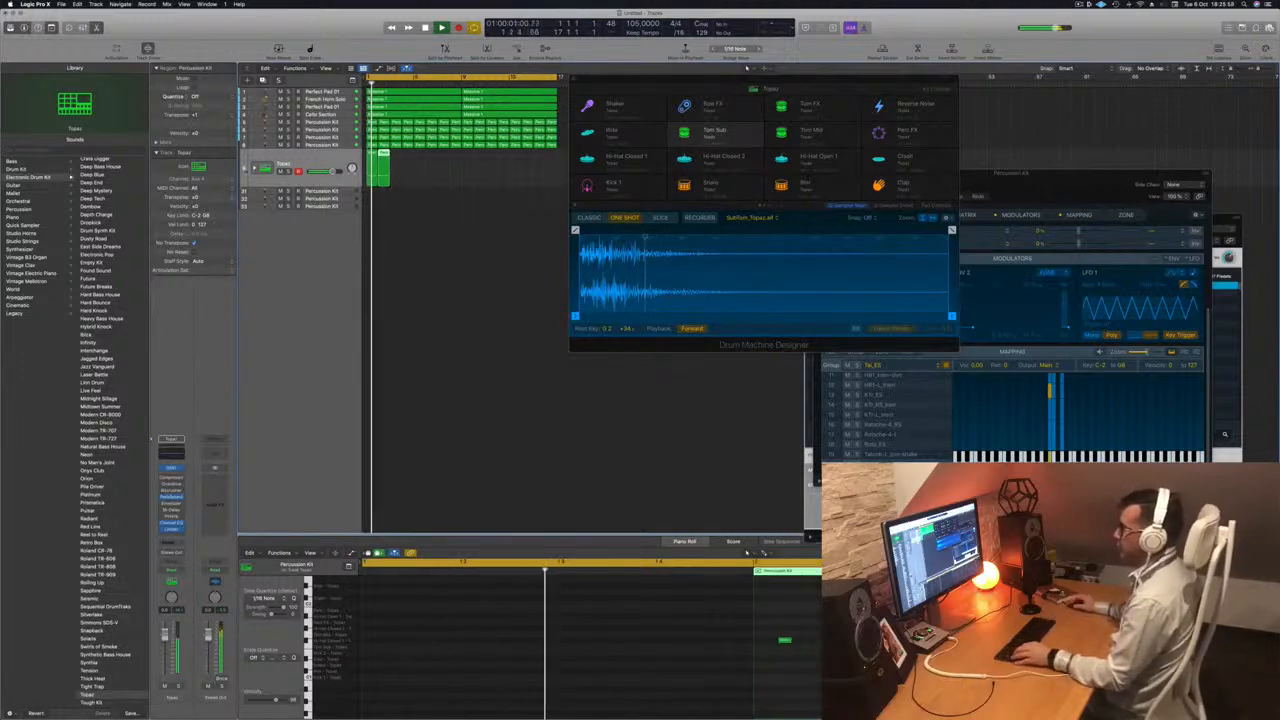
{"action": "left_click", "coordinate": [254, 168]}
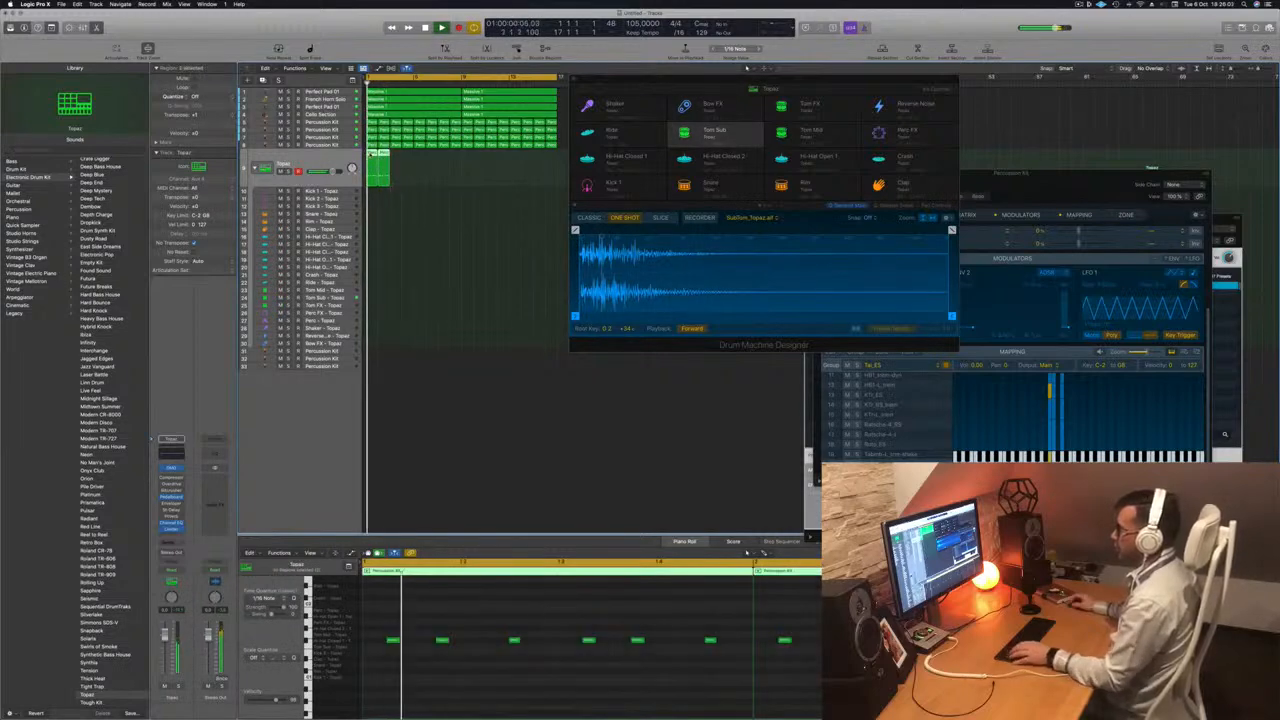
{"action": "left_click_drag", "start_coordinate": [370, 244], "coordinate": [372, 307]}
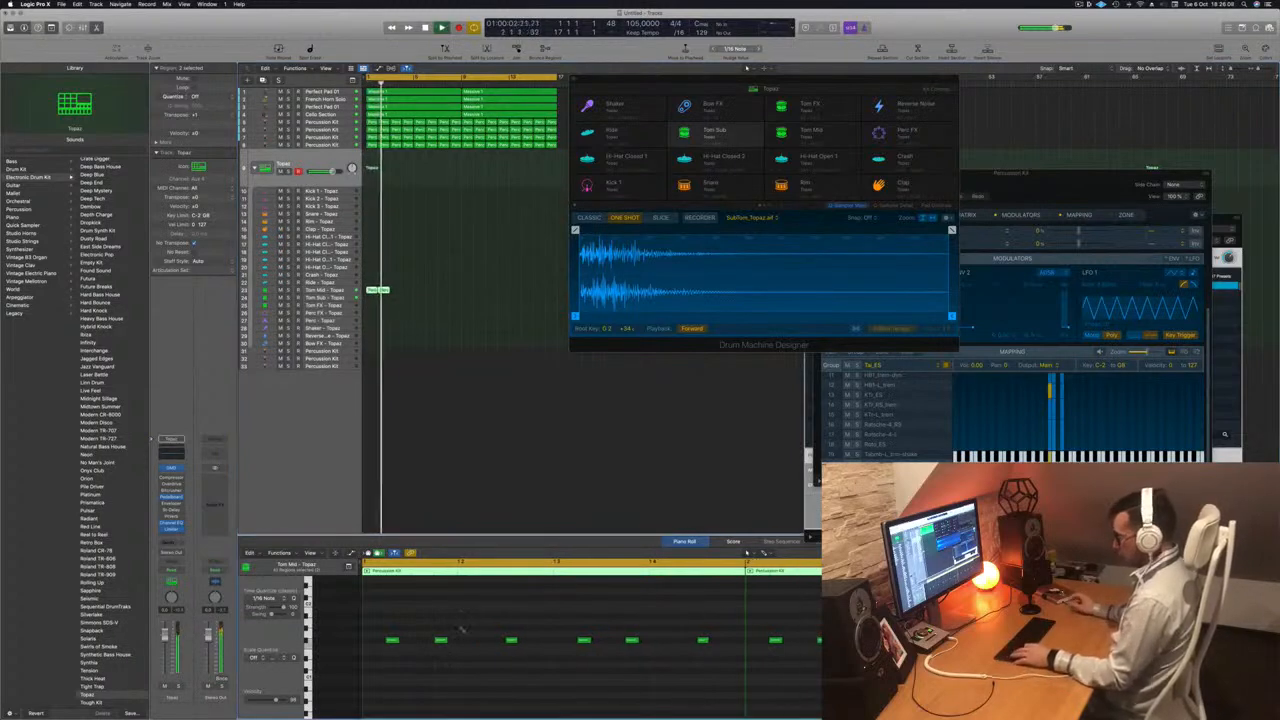
- Try to transpose all notes of the two Tom Mid regions up by an octave and several semitones
{"action": "key", "text": "alt+shift+Up"}
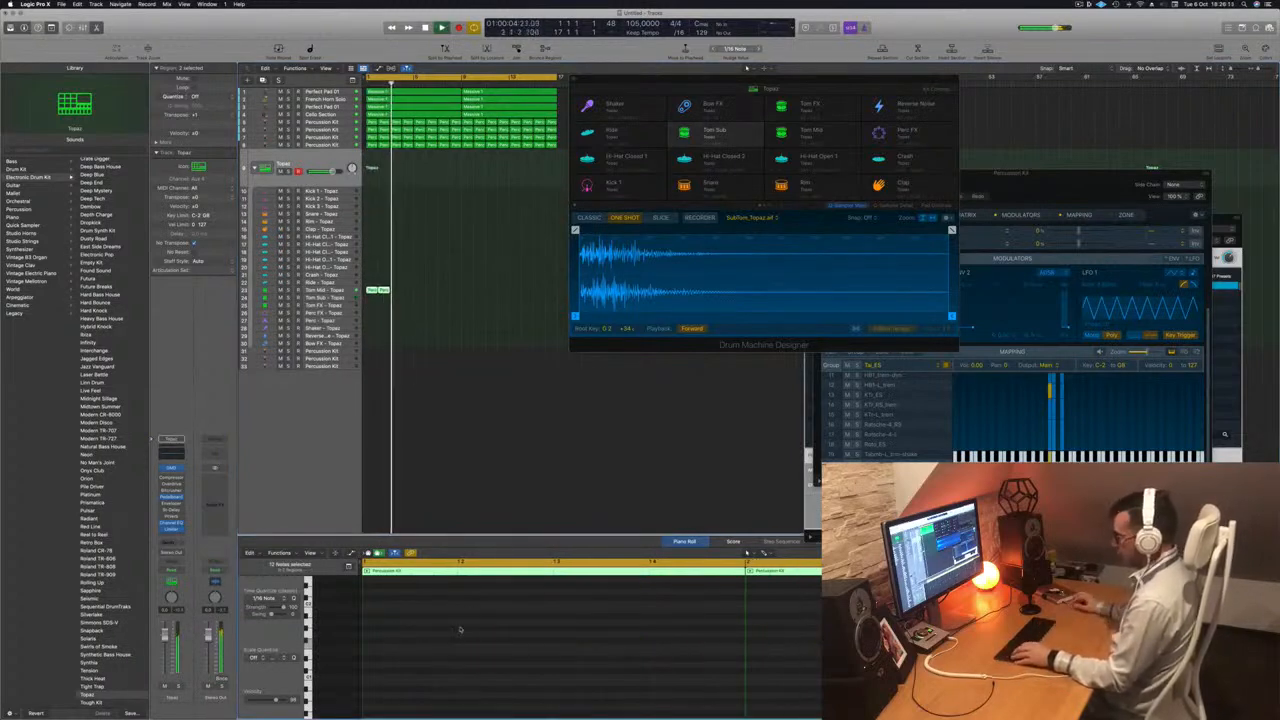
{"action": "scroll", "coordinate": [488, 665], "scroll_direction": "up", "scroll_amount": 5}
{"action": "key", "text": "alt+Up"}
{"action": "key", "text": "alt+Up"}
{"action": "key", "text": "alt+Up"}
{"action": "key", "text": "alt+Up"}
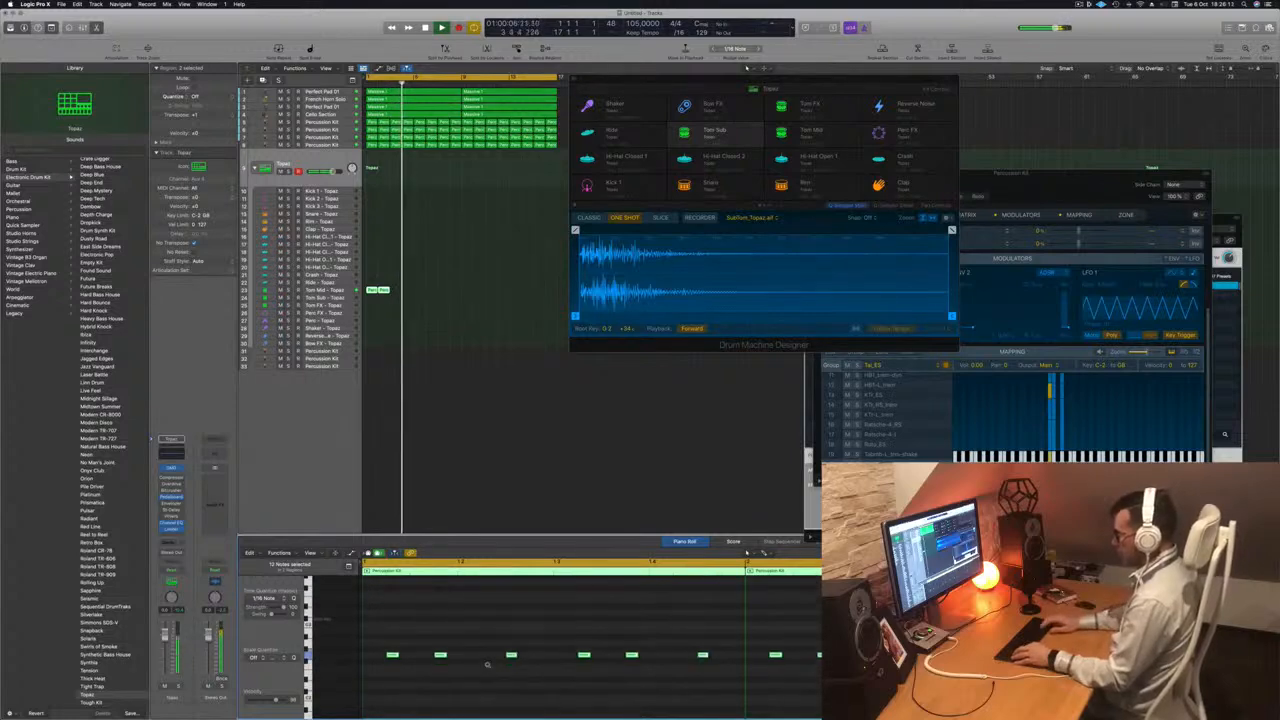
{"action": "key", "text": "alt+Up"}
{"action": "key", "text": "alt+Up"}
{"action": "key", "text": "alt+Up"}
{"action": "key", "text": "alt+Up"}
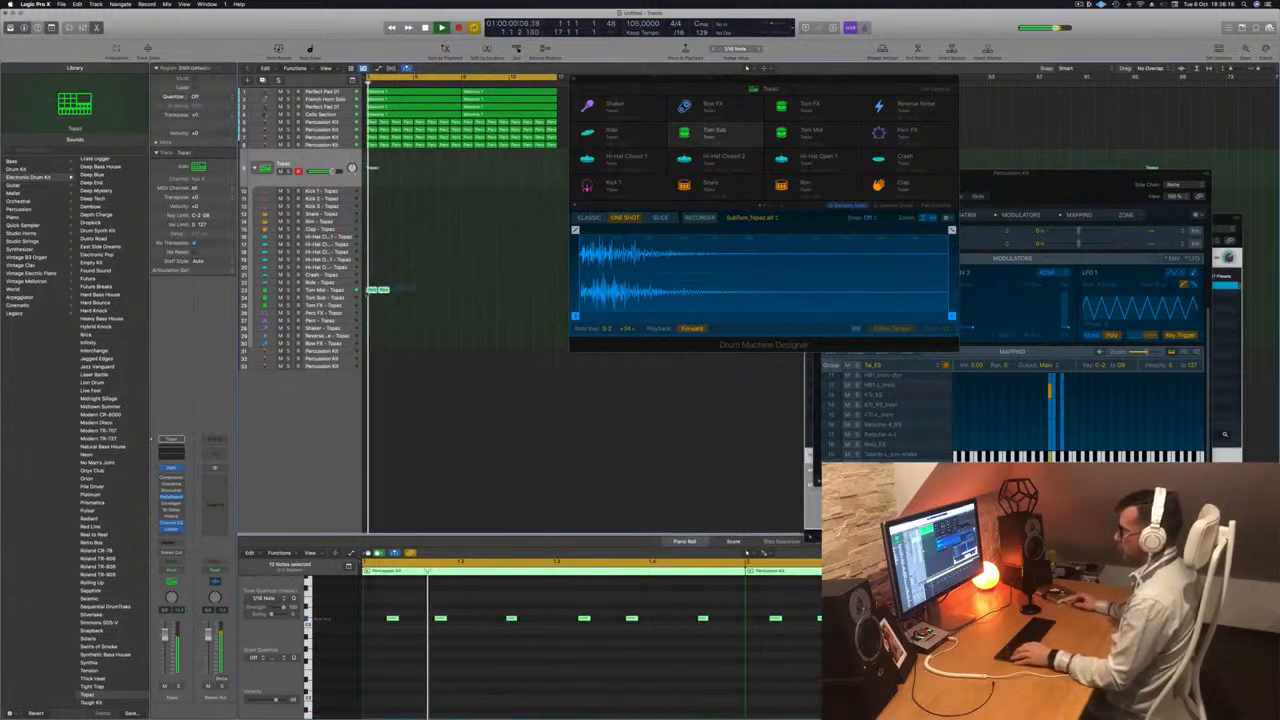
{"action": "key", "text": "super+z"}
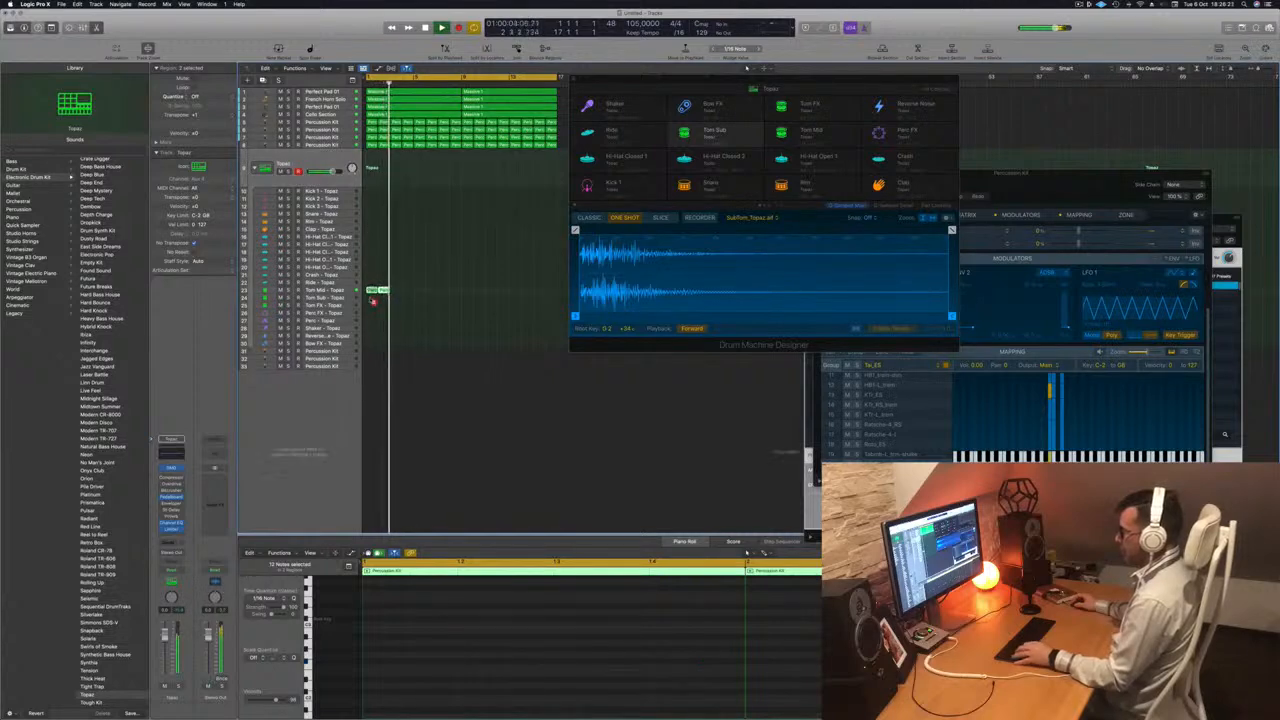
- Move both tom regions onto the Tom Sub – Topaz subtrack and copy them along it until they fill 16 bars
{"action": "left_click_drag", "start_coordinate": [372, 296], "coordinate": [378, 300]}
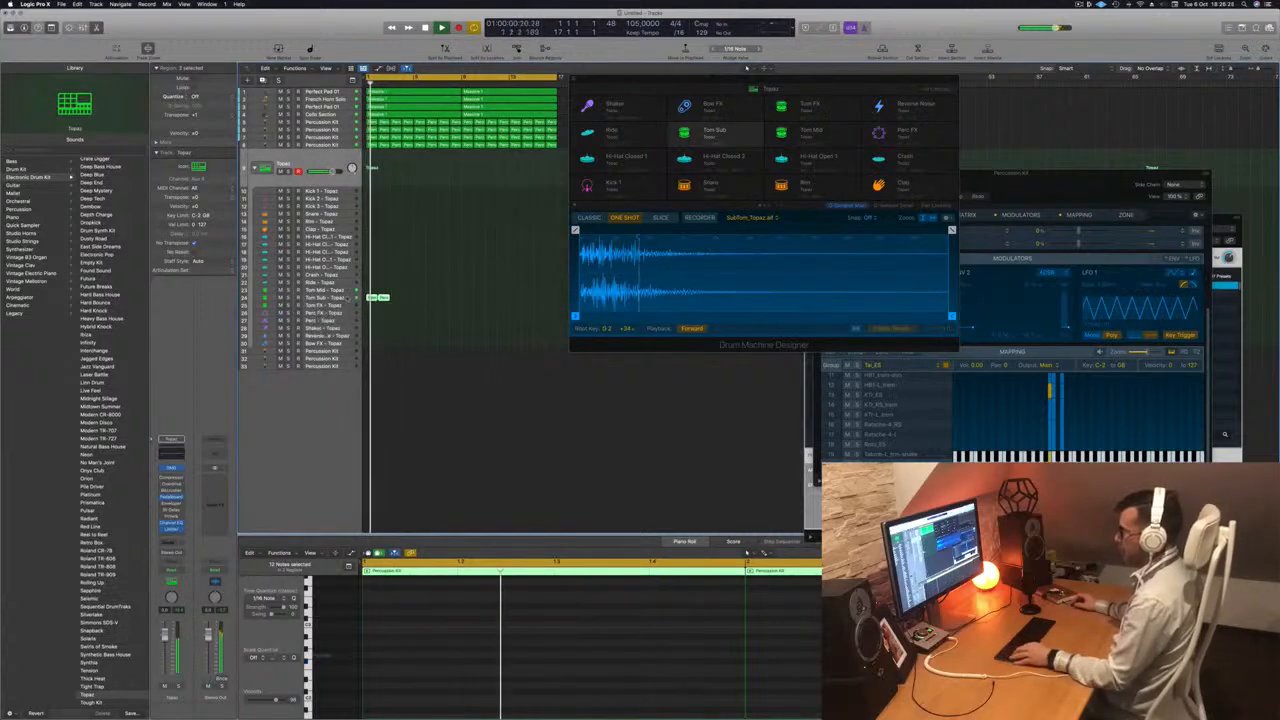
{"action": "left_click", "coordinate": [378, 297]}
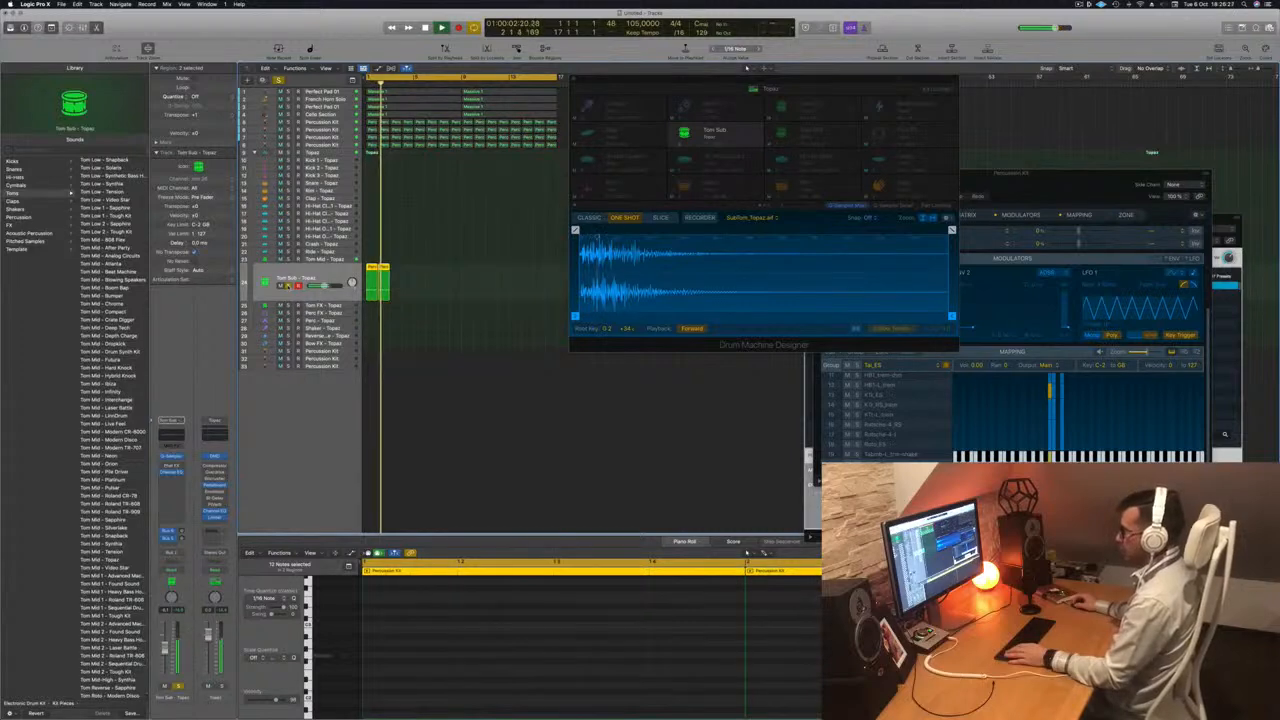
{"action": "left_click_drag", "start_coordinate": [384, 269], "coordinate": [421, 273]}
{"action": "left_click", "coordinate": [373, 273], "text": "shift"}
{"action": "left_click", "coordinate": [383, 273], "text": "shift"}
{"action": "left_click_drag", "start_coordinate": [654, 88], "coordinate": [942, 155]}
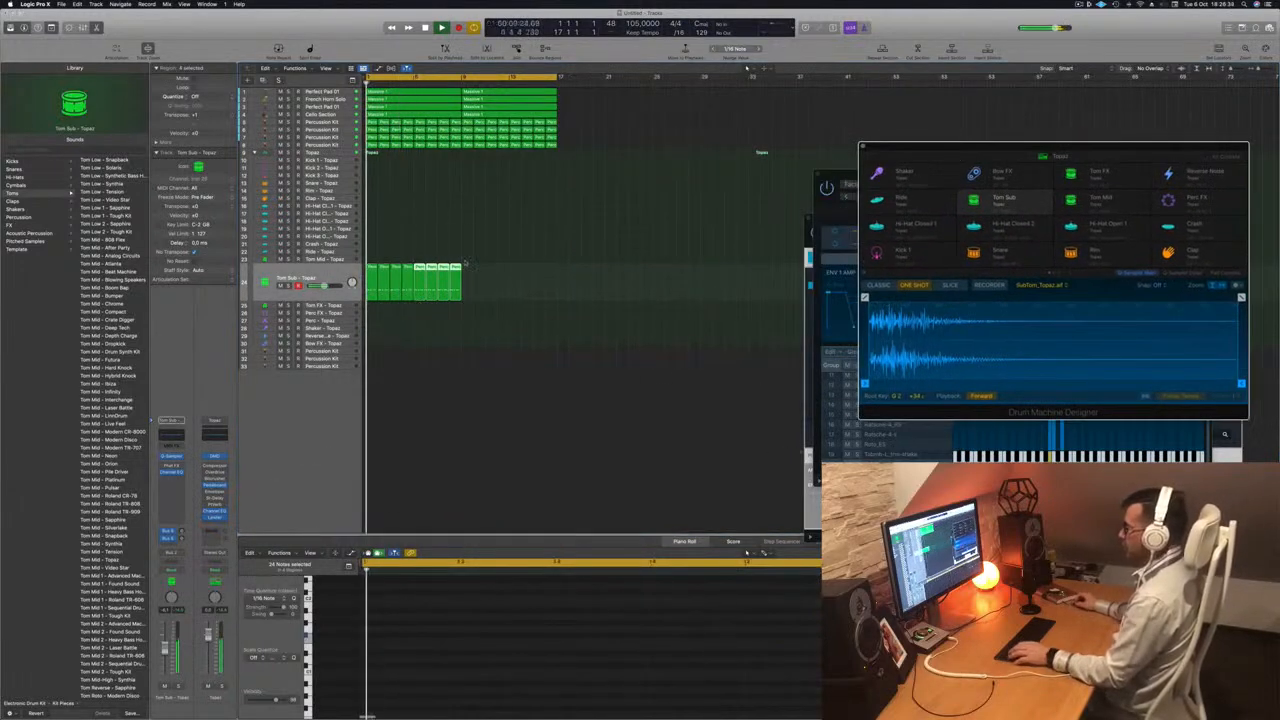
{"action": "left_click_drag", "start_coordinate": [376, 274], "coordinate": [470, 275]}
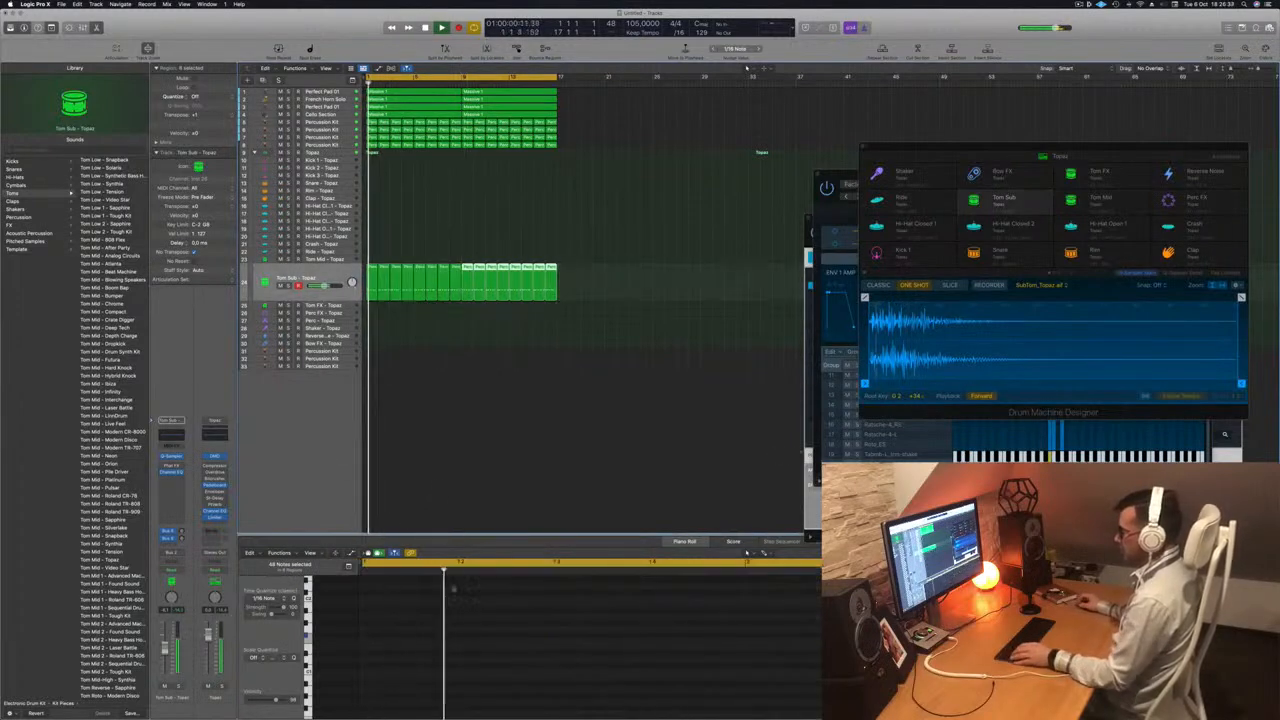
- Select all Tom Sub regions and compare the part soloed and within the full mix
{"action": "left_click", "coordinate": [334, 281]}
{"action": "left_click", "coordinate": [471, 671]}
{"action": "key", "text": "super+a"}
{"action": "key", "text": "Delete"}
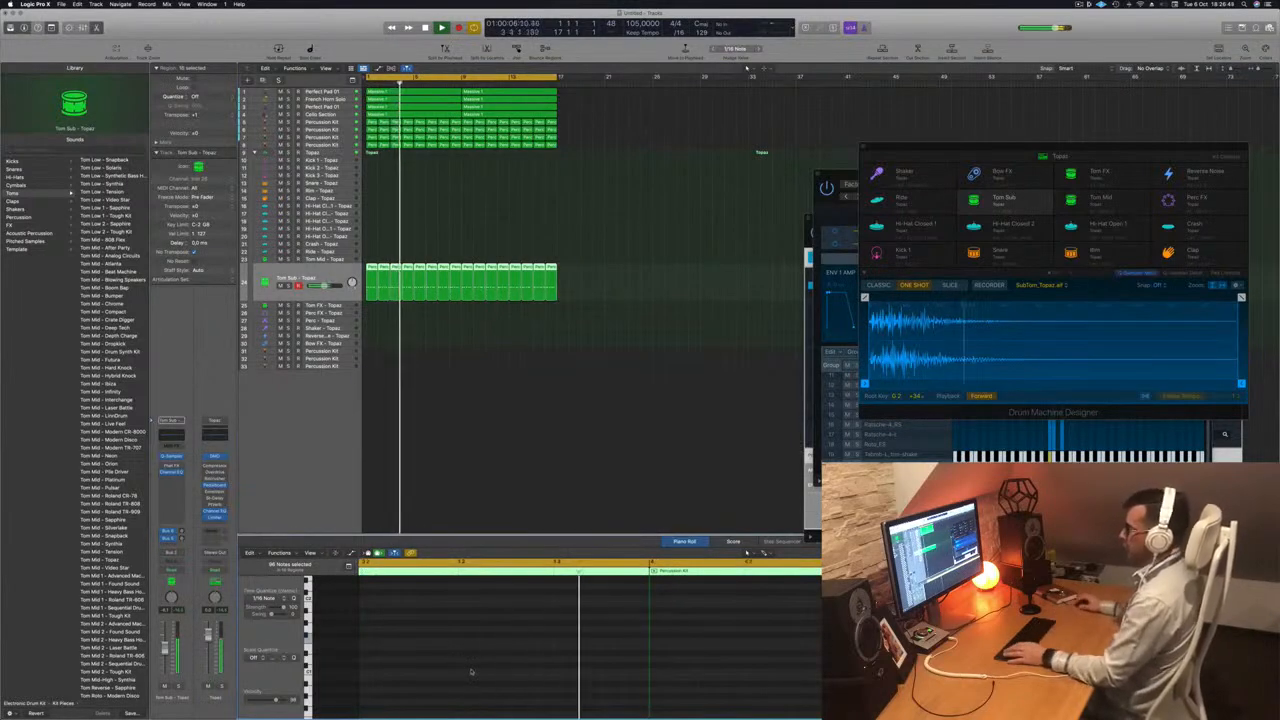
{"action": "left_click_drag", "start_coordinate": [976, 144], "coordinate": [1032, 124]}
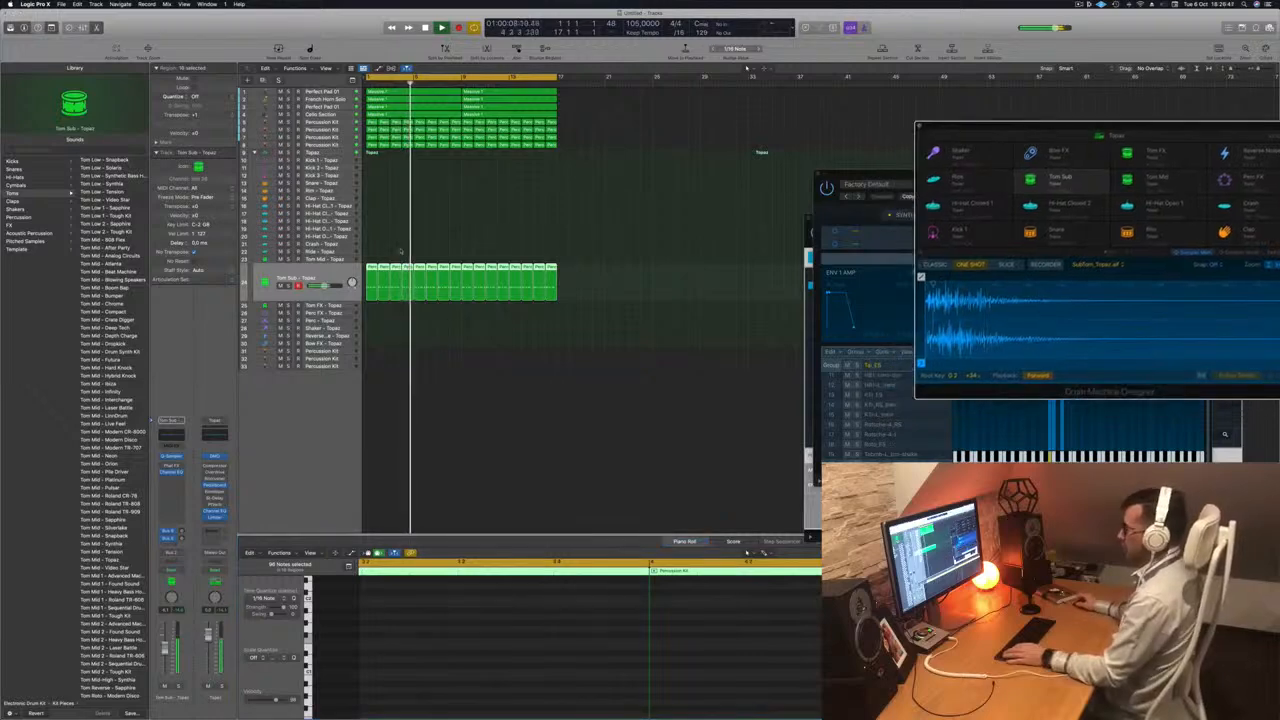
{"action": "left_click", "coordinate": [289, 286]}
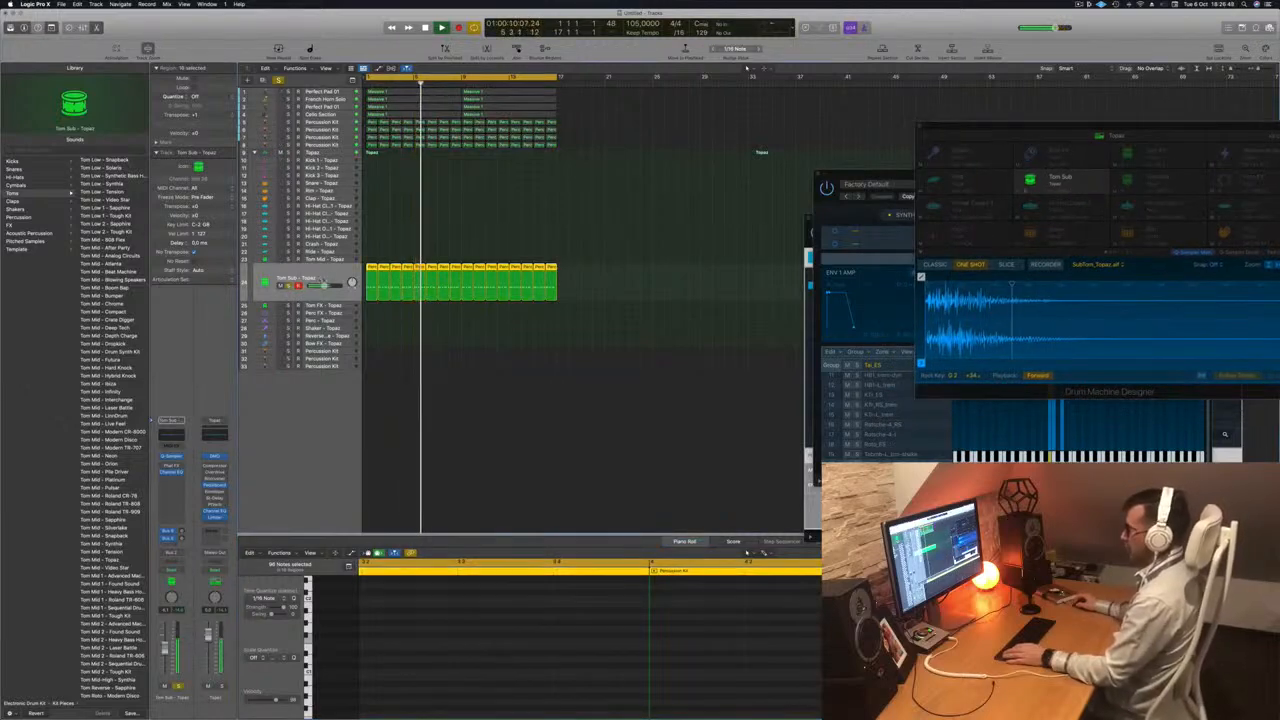
{"action": "left_click", "coordinate": [289, 286]}
{"action": "key", "text": "super+Left"}
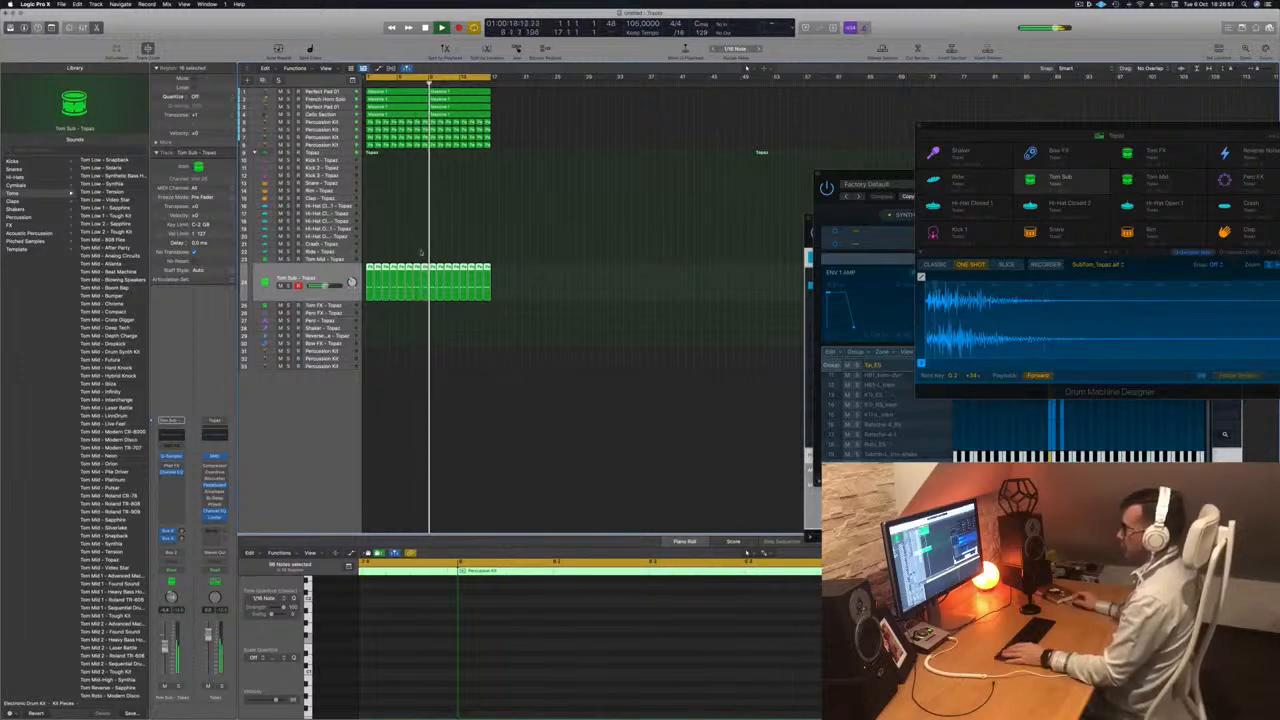
- Copy the first one-bar region of the second percussion track onto the Snare – Topaz subtrack
{"action": "left_click", "coordinate": [392, 214]}
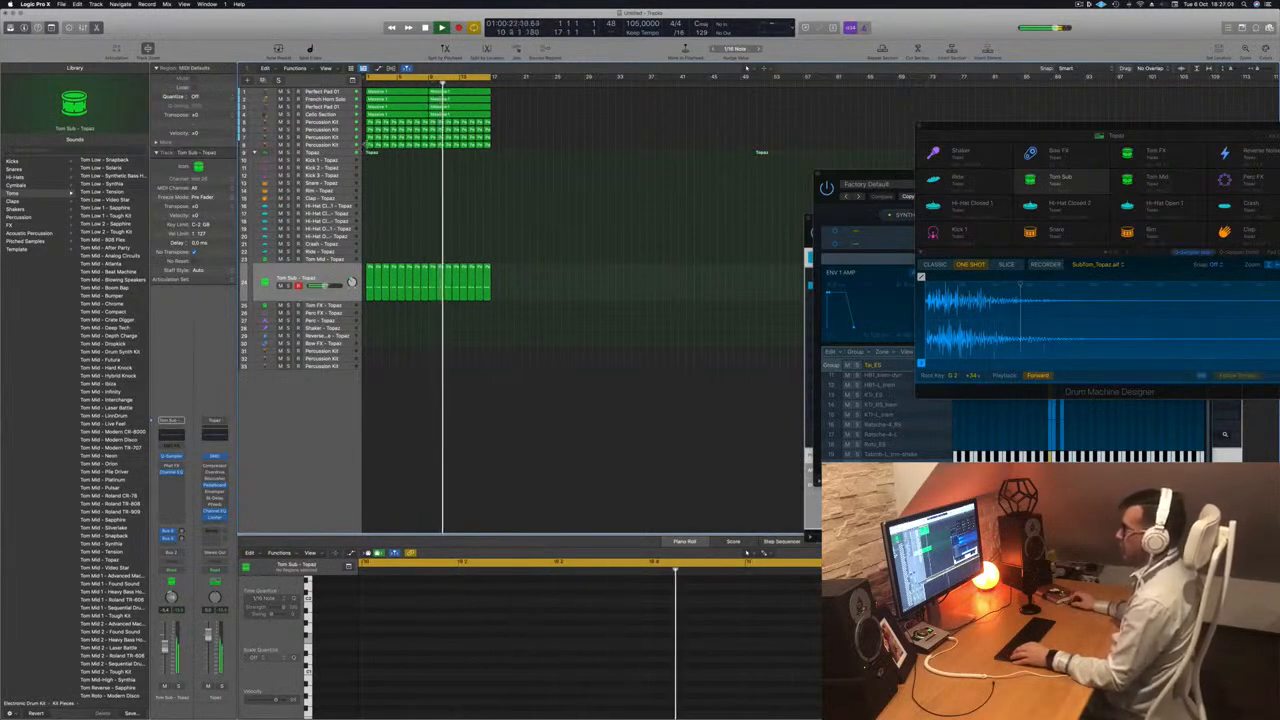
{"action": "left_click", "coordinate": [371, 146]}
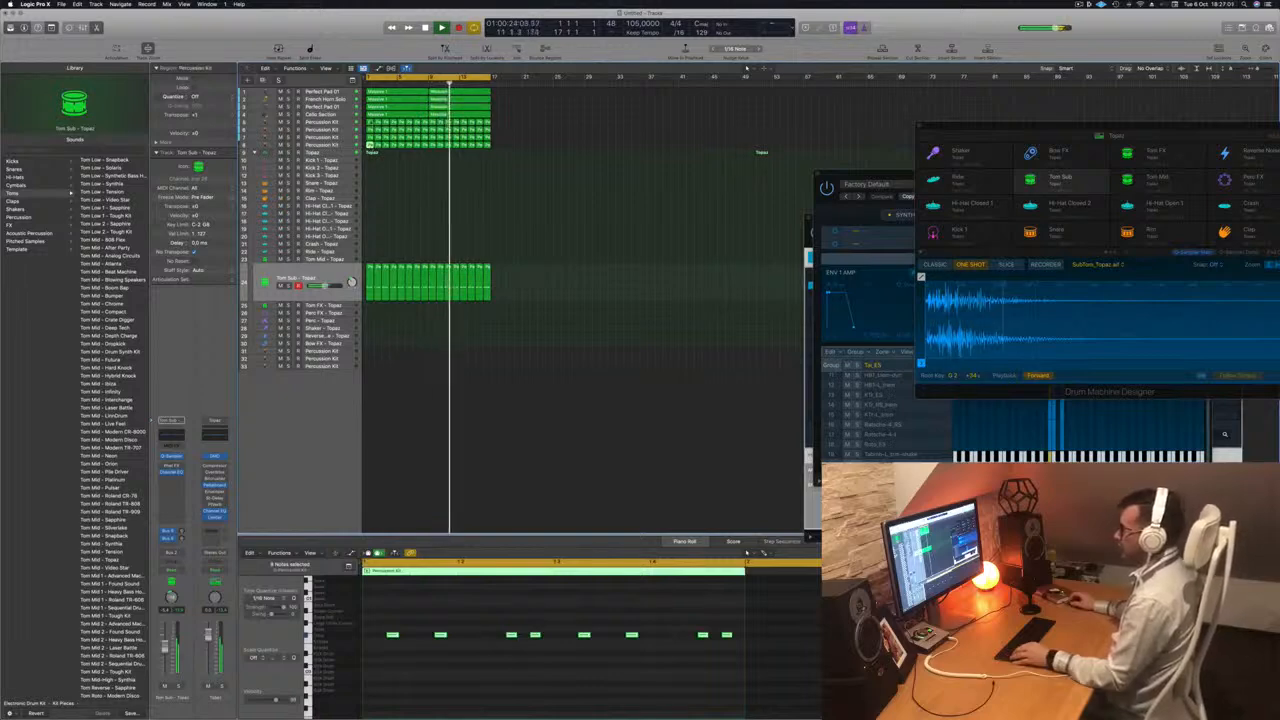
{"action": "left_click", "coordinate": [371, 123]}
{"action": "left_click", "coordinate": [320, 121]}
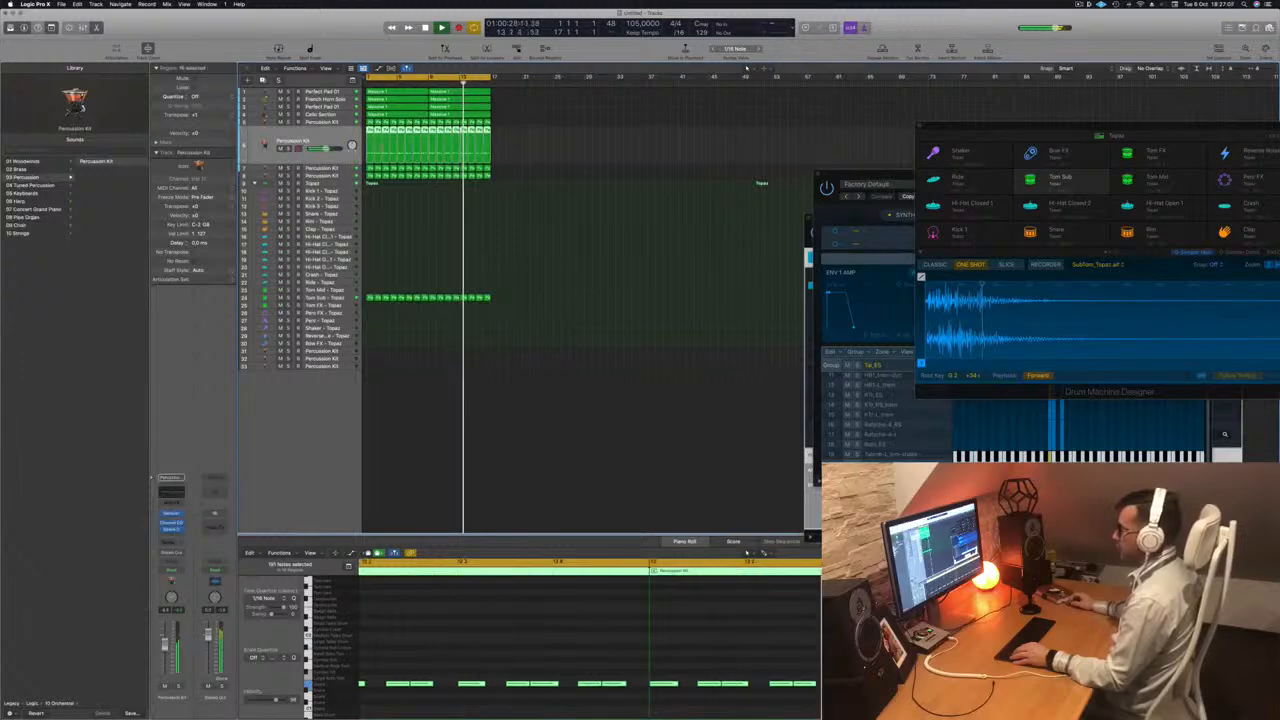
{"action": "left_click", "coordinate": [510, 152]}
{"action": "left_click", "coordinate": [369, 130]}
{"action": "left_click_drag", "start_coordinate": [369, 130], "coordinate": [369, 213]}
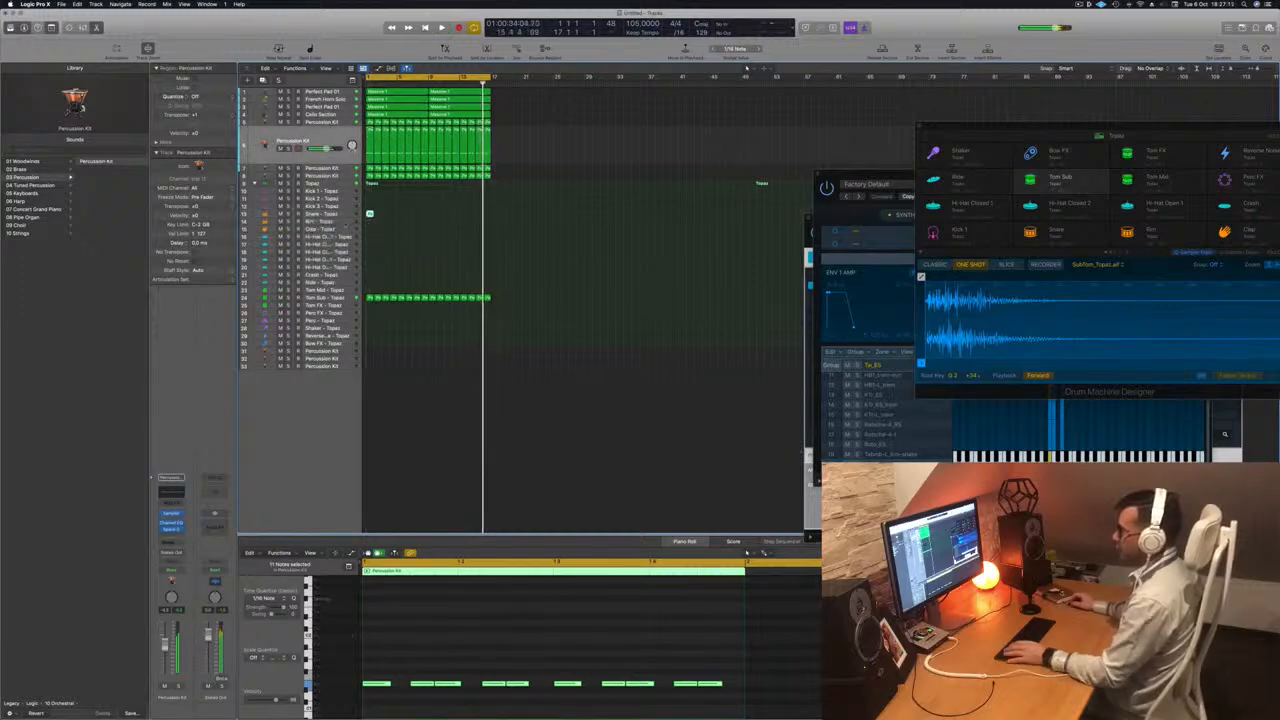
- Transpose all notes in the Snare – Topaz region well over an octave upward and play back the result
{"action": "left_click", "coordinate": [345, 213]}
{"action": "key", "text": "space"}
{"action": "key", "text": "space"}
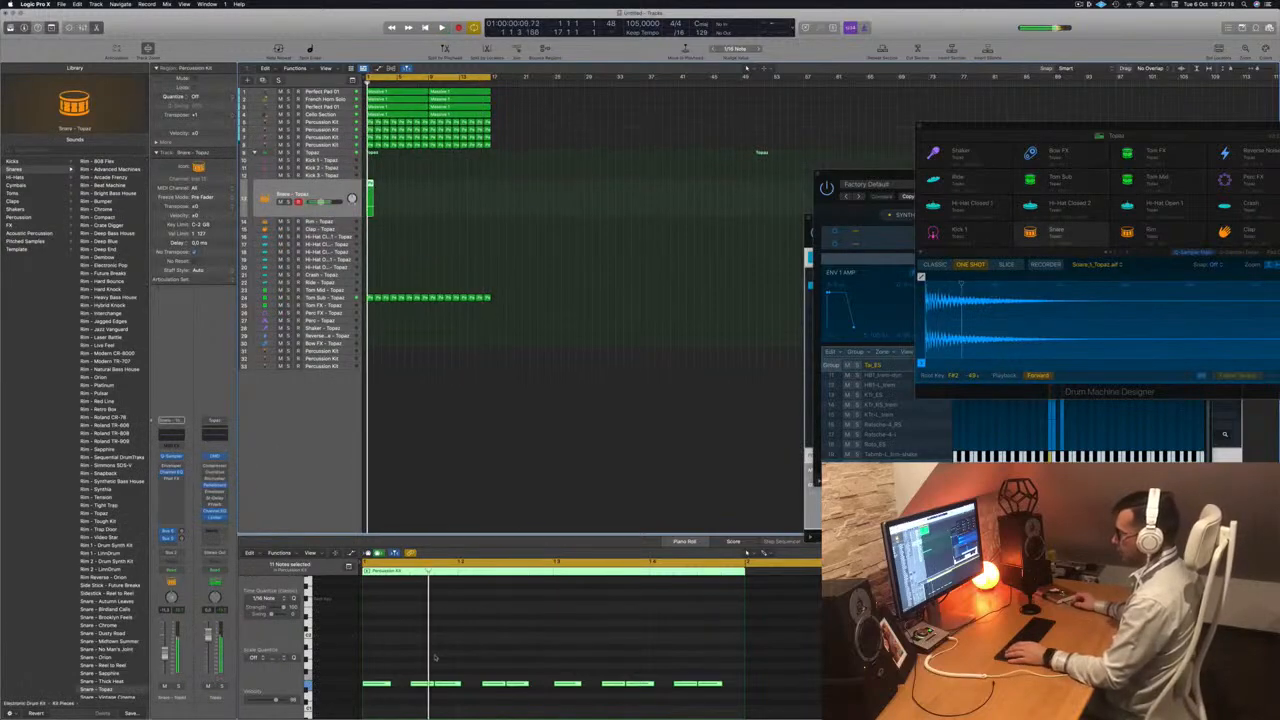
{"action": "key", "text": "super+a"}
{"action": "key", "text": "alt+Up"}
{"action": "key", "text": "alt+Up"}
{"action": "key", "text": "alt+Up"}
{"action": "key", "text": "alt+Up"}
{"action": "key", "text": "alt+Up"}
{"action": "key", "text": "alt+Up"}
{"action": "key", "text": "alt+Up"}
{"action": "key", "text": "alt+Up"}
{"action": "key", "text": "alt+Up"}
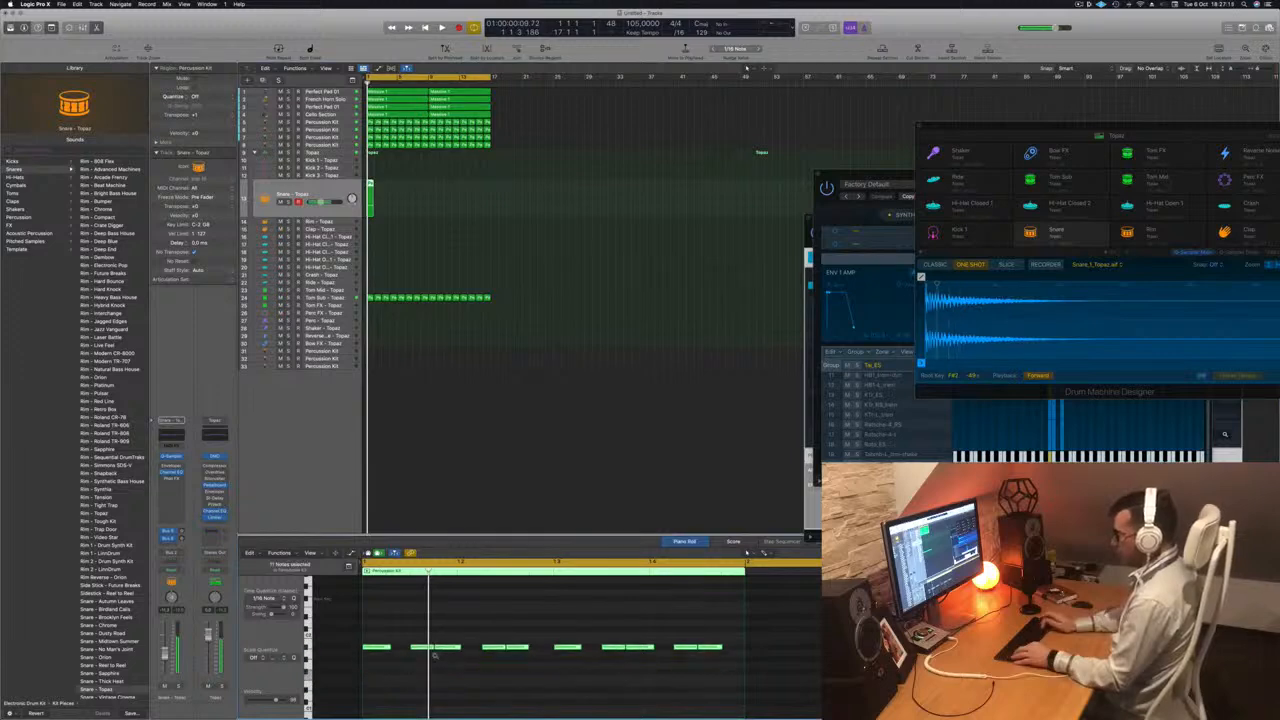
{"action": "key", "text": "alt+Up"}
{"action": "key", "text": "alt+Up"}
{"action": "key", "text": "alt+Up"}
{"action": "key", "text": "alt+Up"}
{"action": "key", "text": "alt+Up"}
{"action": "key", "text": "alt+Up"}
{"action": "key", "text": "alt+Up"}
{"action": "key", "text": "alt+Up"}
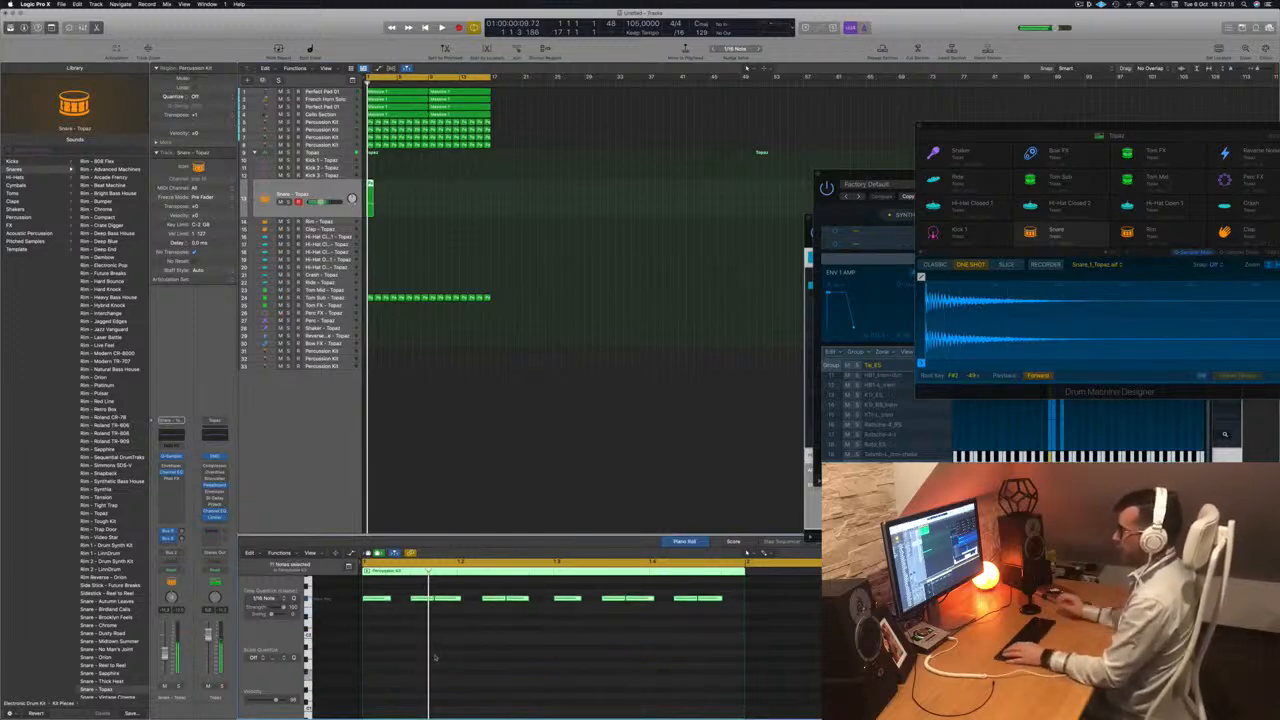
{"action": "key", "text": "space"}
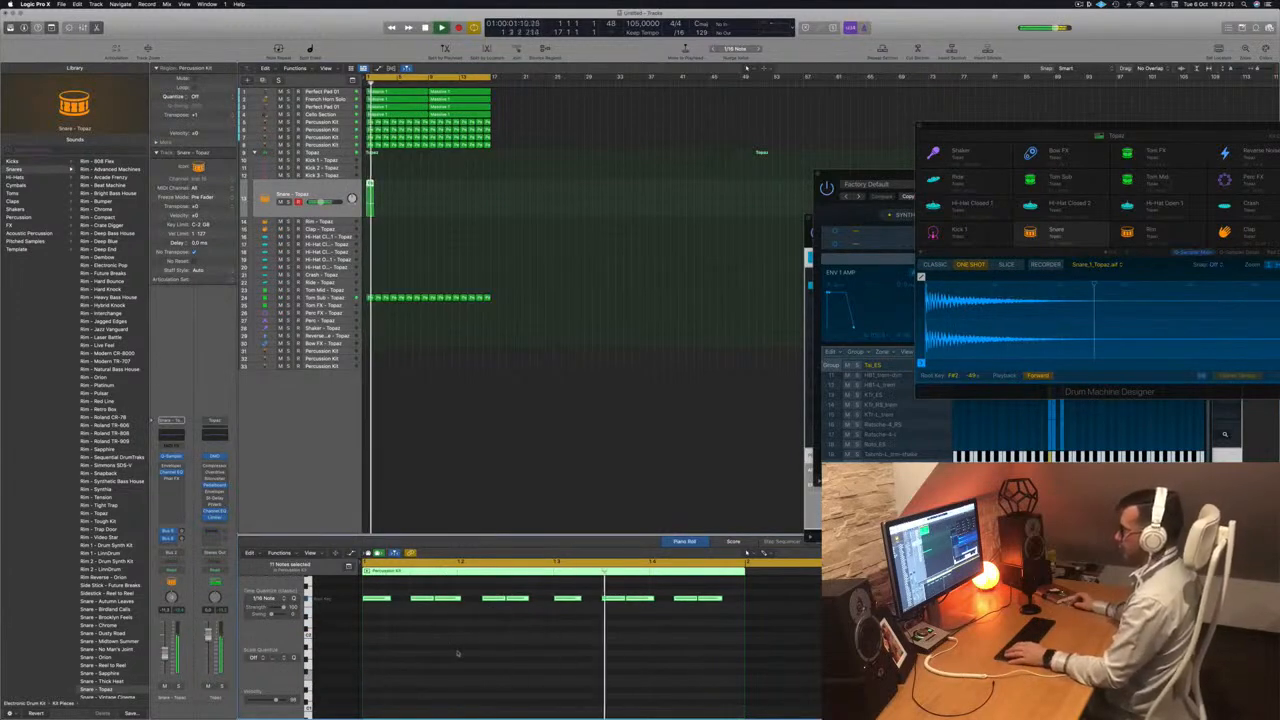
- Copy the snare region along its track to fill 16 bars and play the arrangement
{"action": "scroll", "coordinate": [473, 658], "scroll_direction": "up", "scroll_amount": 1}
{"action": "scroll", "coordinate": [473, 658], "scroll_direction": "down", "scroll_amount": 5}
{"action": "key", "text": "space"}
{"action": "left_click_drag", "start_coordinate": [370, 184], "coordinate": [438, 197]}
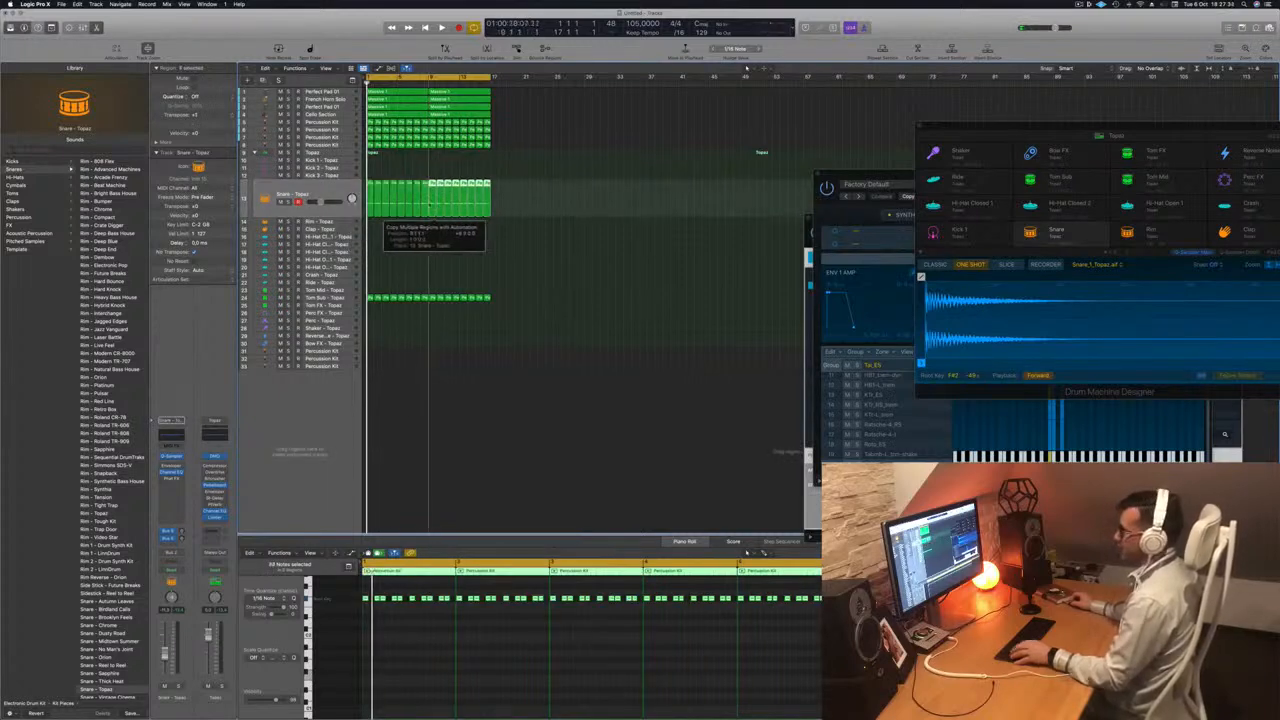
{"action": "key", "text": "space"}
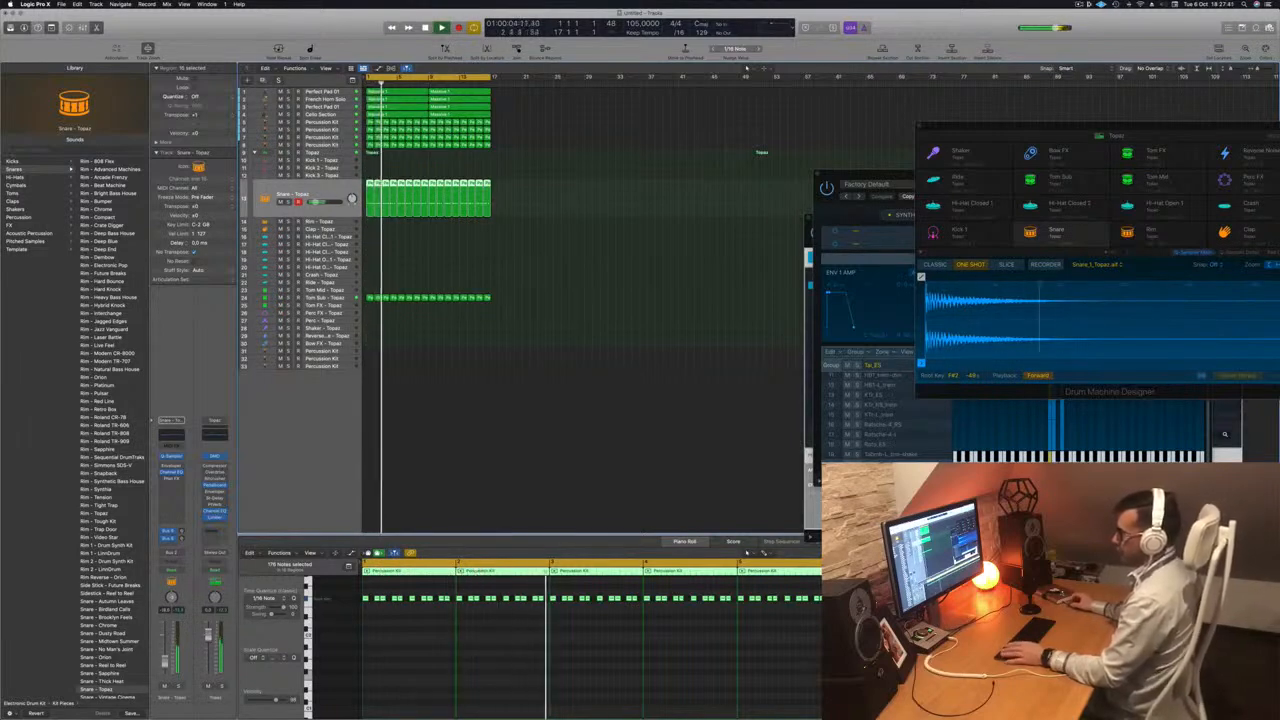
- Raise the snare channel's first bus send and add another send to Bus 1 → Aux 1
{"action": "left_click_drag", "start_coordinate": [182, 532], "coordinate": [186, 512]}
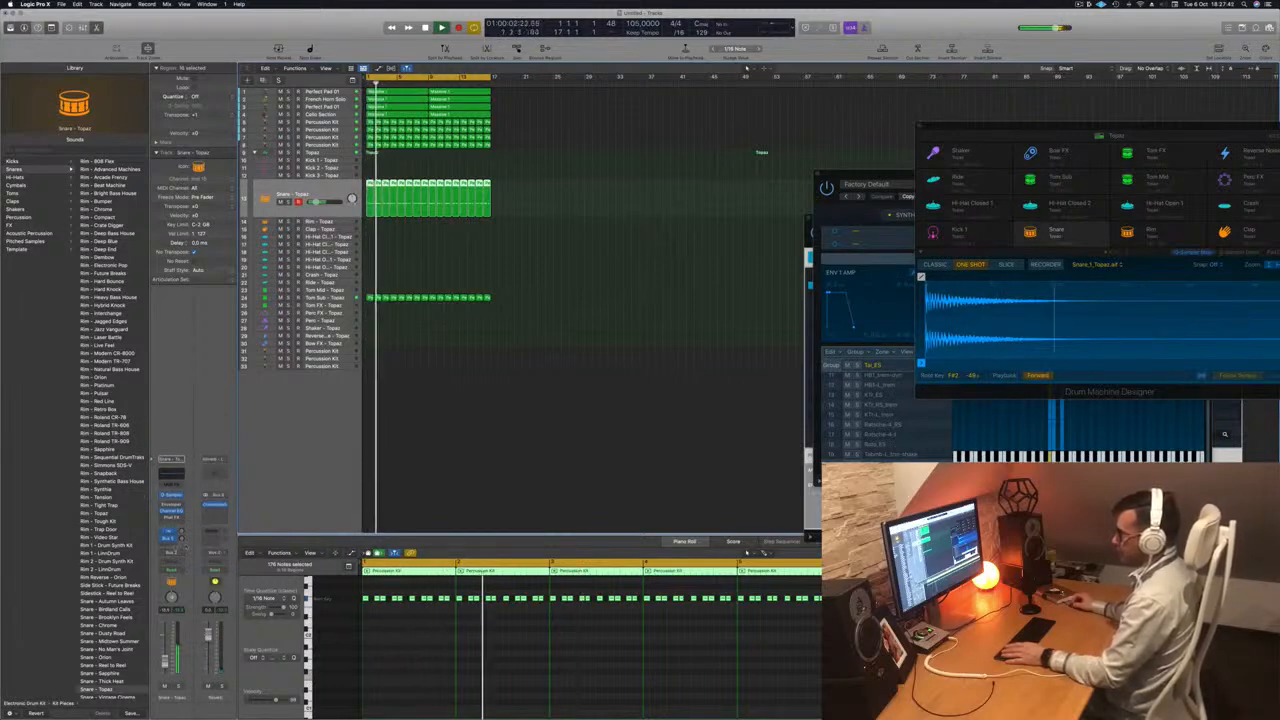
{"action": "left_click", "coordinate": [172, 540]}
{"action": "mouse_move", "coordinate": [173, 555]}
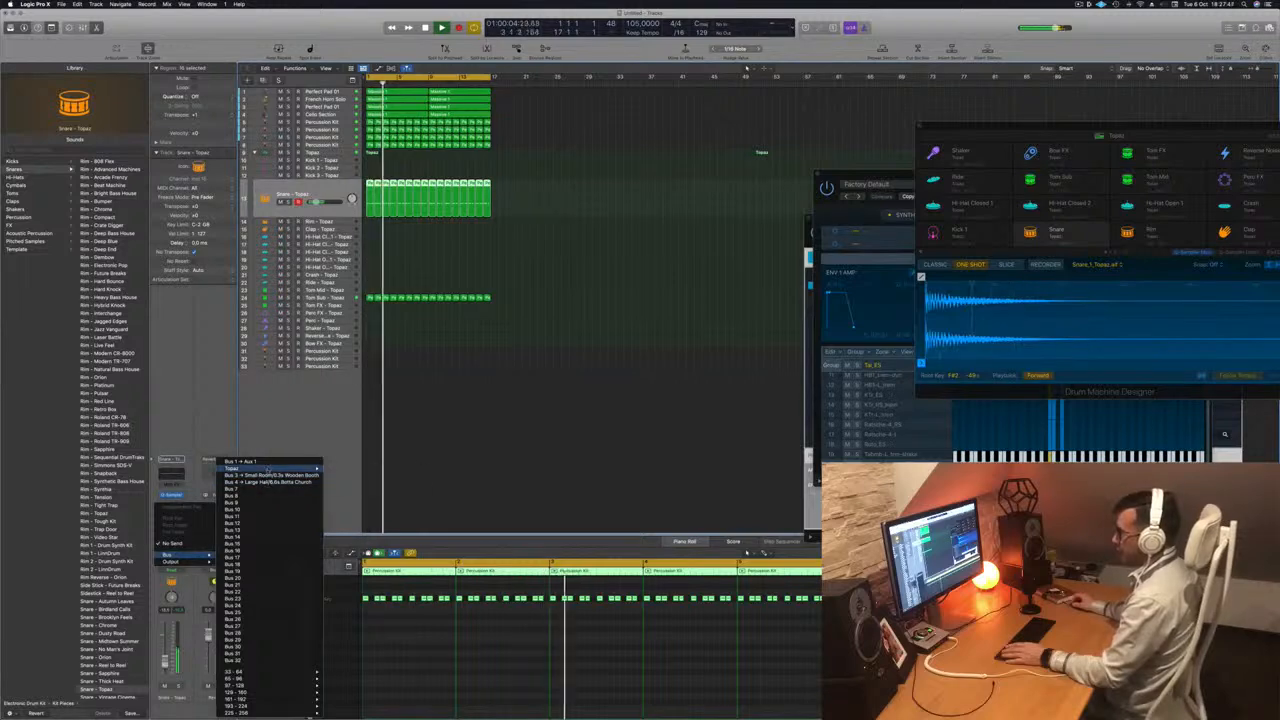
{"action": "left_click", "coordinate": [240, 461]}
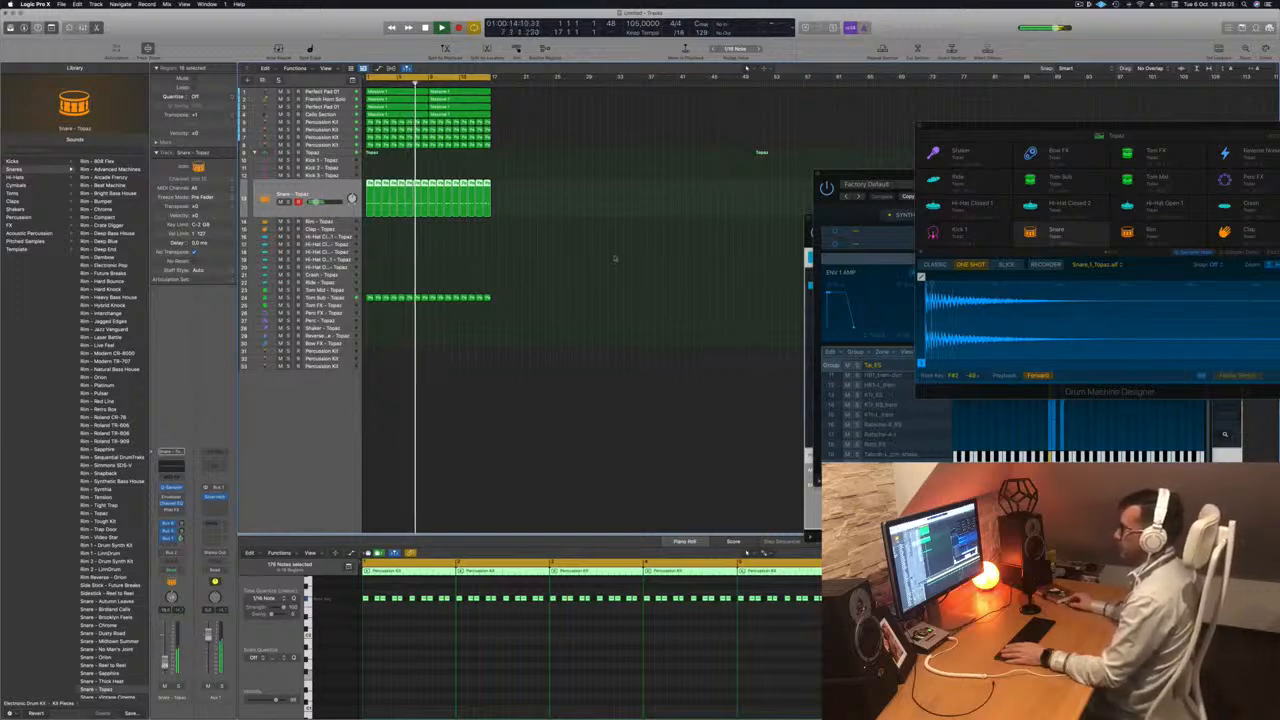
- Examine the snare's Quick Sampler settings during playback, leaving them as they are
{"action": "left_click", "coordinate": [510, 246]}
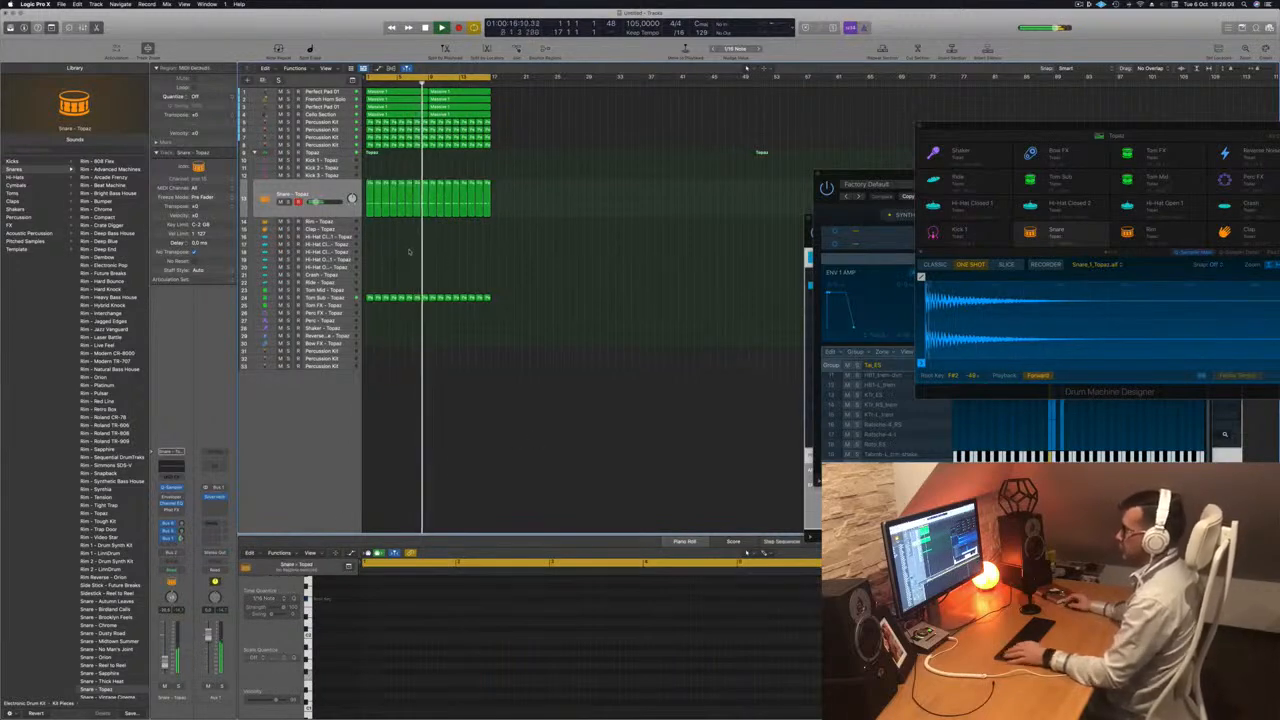
{"action": "scroll", "coordinate": [429, 257], "scroll_direction": "up", "scroll_amount": 5}
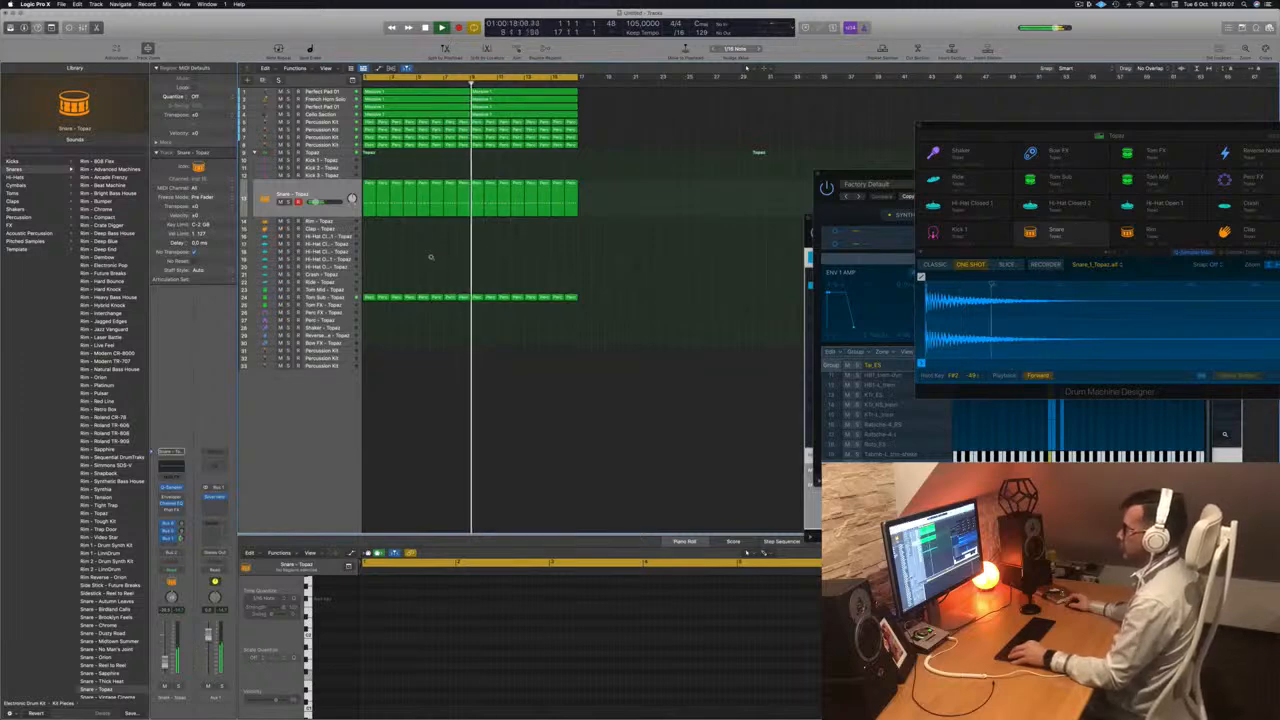
{"action": "scroll", "coordinate": [410, 258], "scroll_direction": "up", "scroll_amount": 1}
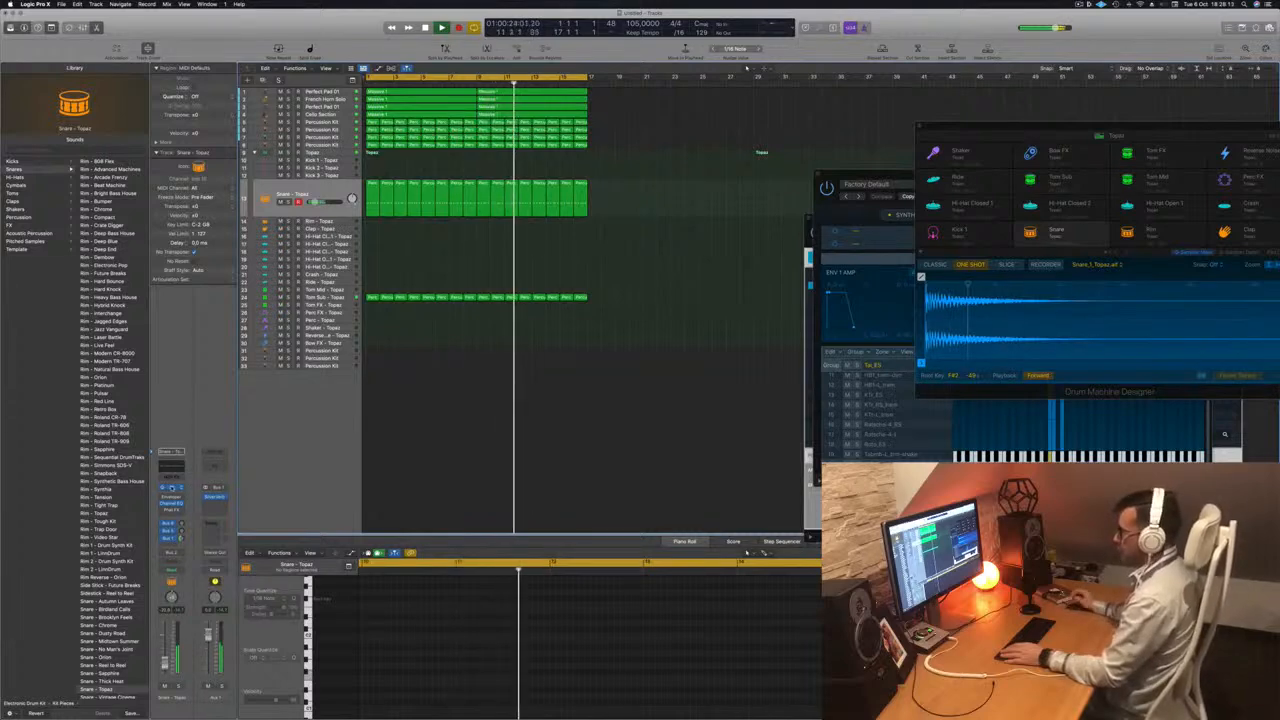
{"action": "left_click", "coordinate": [171, 488]}
{"action": "left_click_drag", "start_coordinate": [637, 126], "coordinate": [687, 134]}
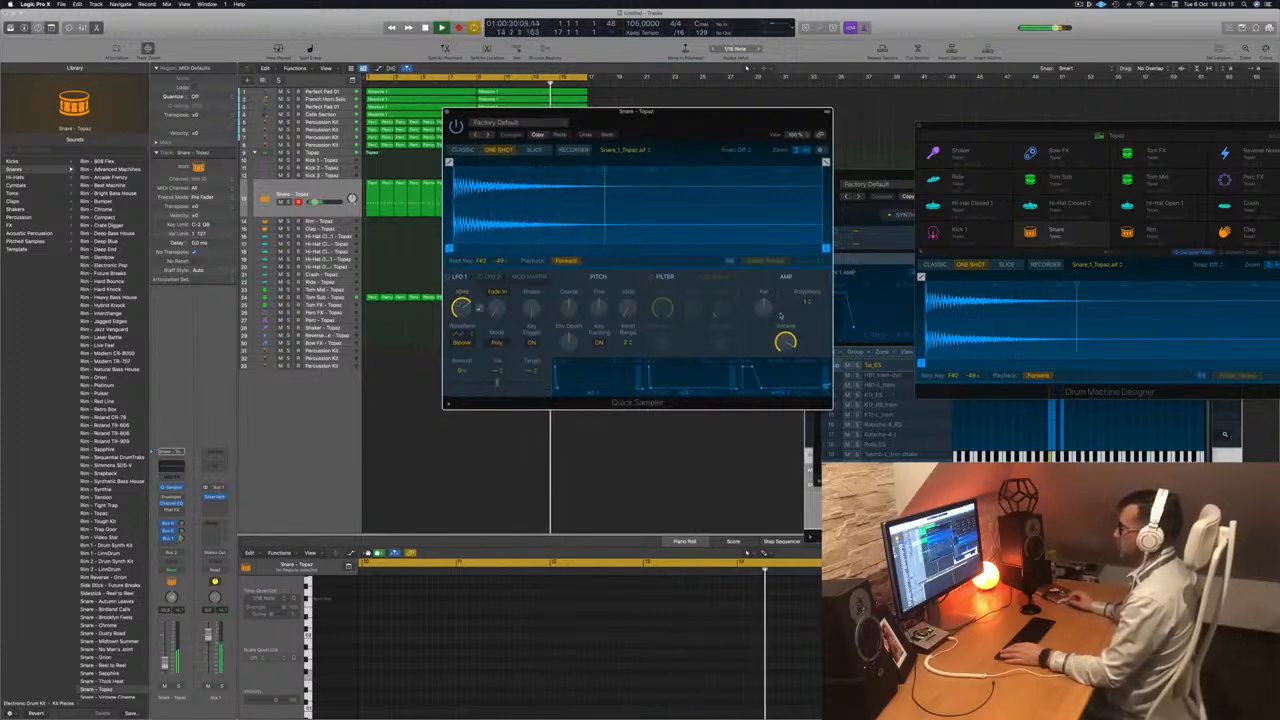
{"action": "key", "text": "super+w"}
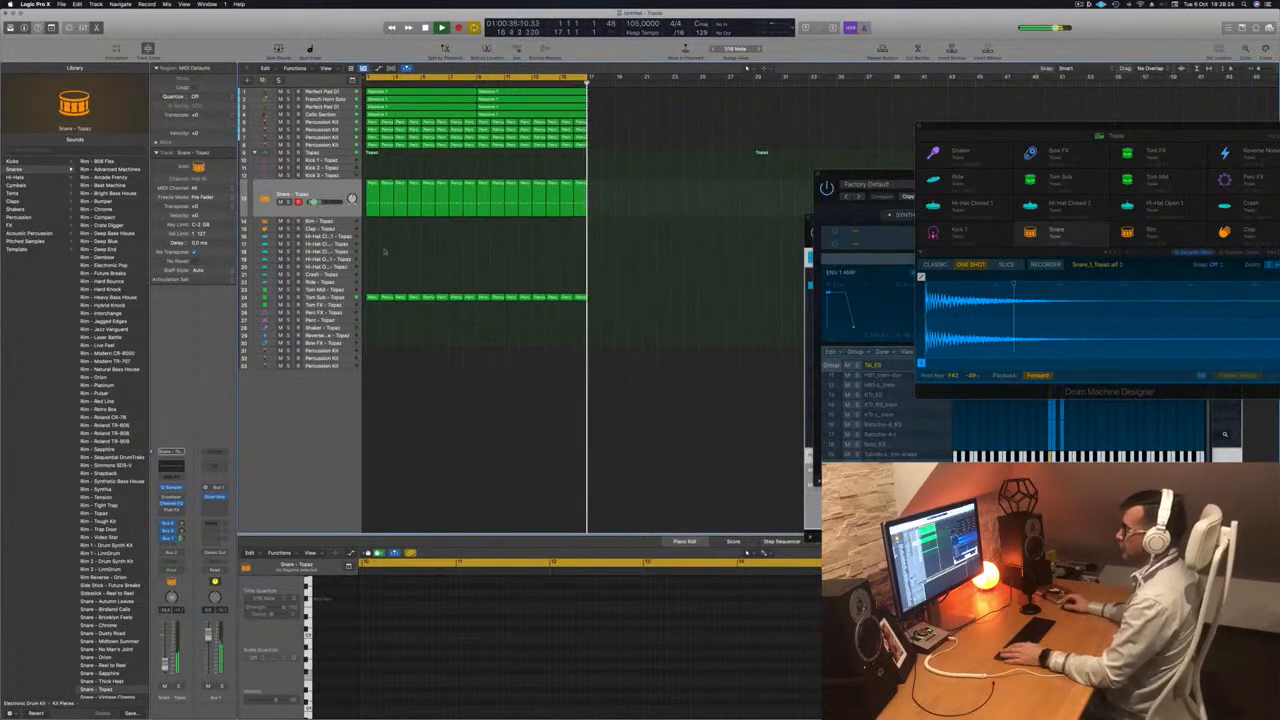
- Duplicate the fourth percussion track as a new empty track with the same Percussion Kit settings
{"action": "left_click", "coordinate": [338, 145]}
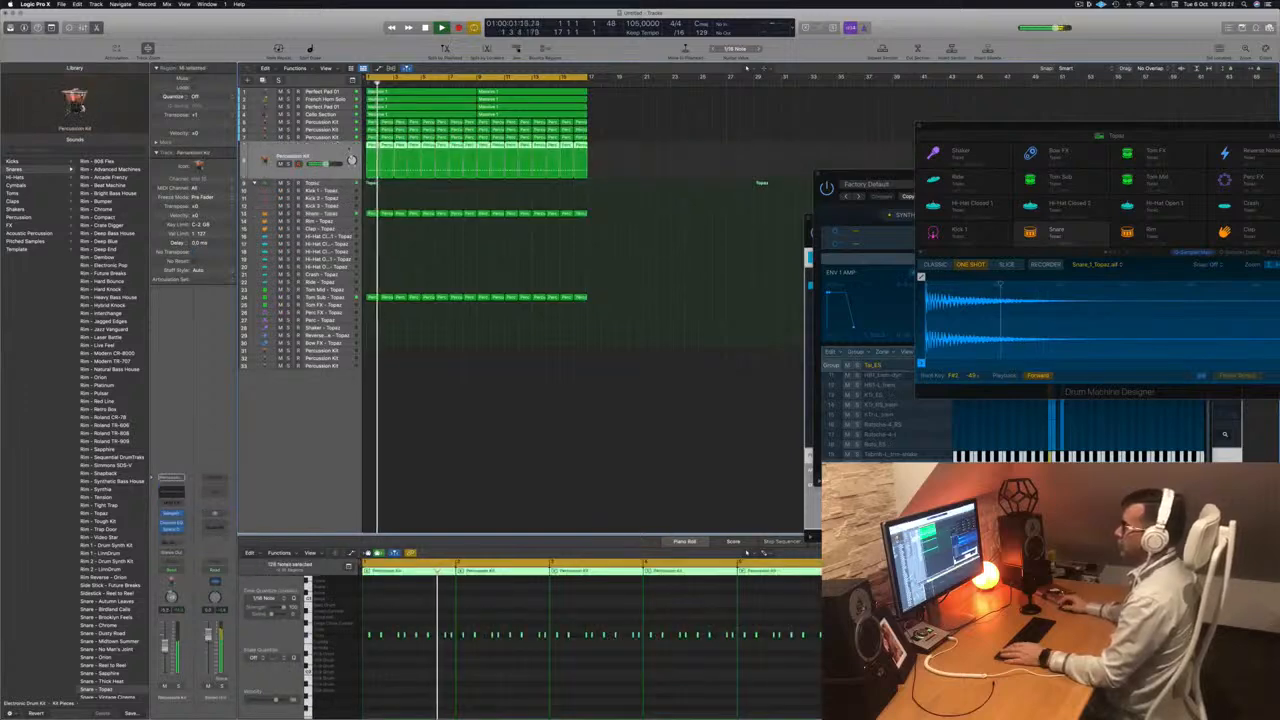
{"action": "key", "text": "super+d"}
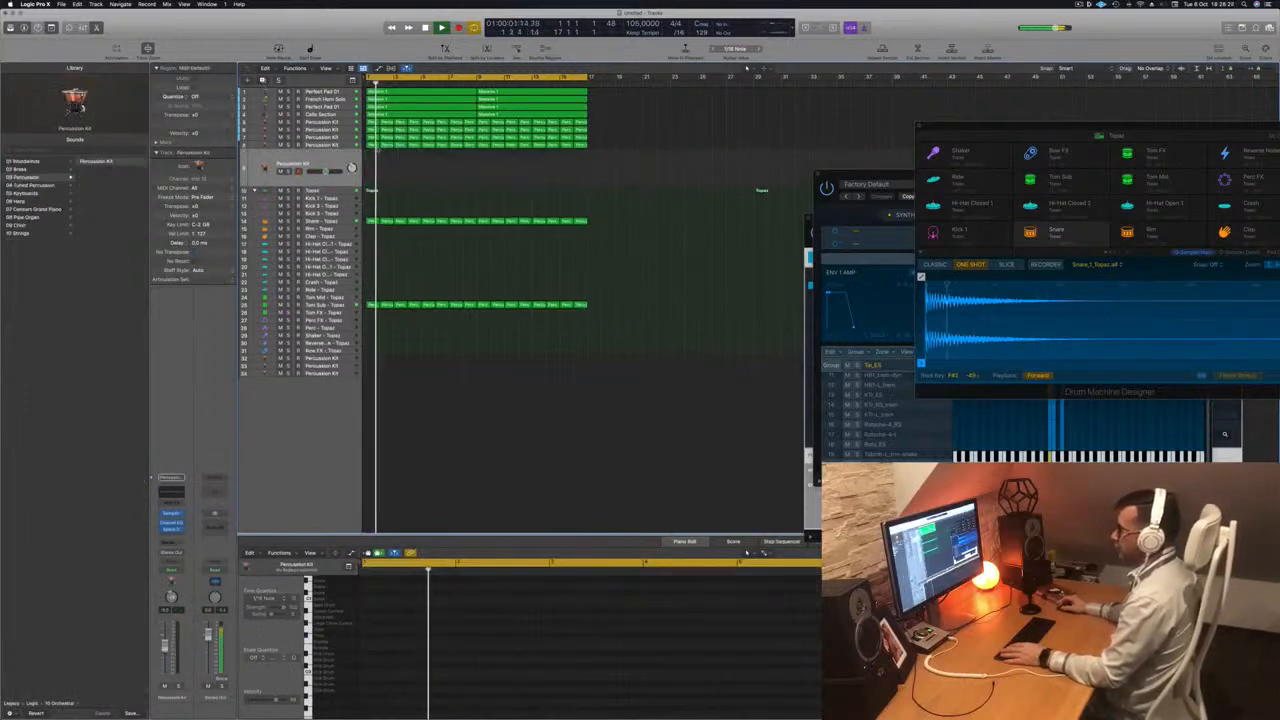
- Copy the first region of the percussion track above onto the new Percussion Kit track at bar 1
{"action": "left_click", "coordinate": [373, 146]}
{"action": "key", "text": "space"}
{"action": "key", "text": "space"}
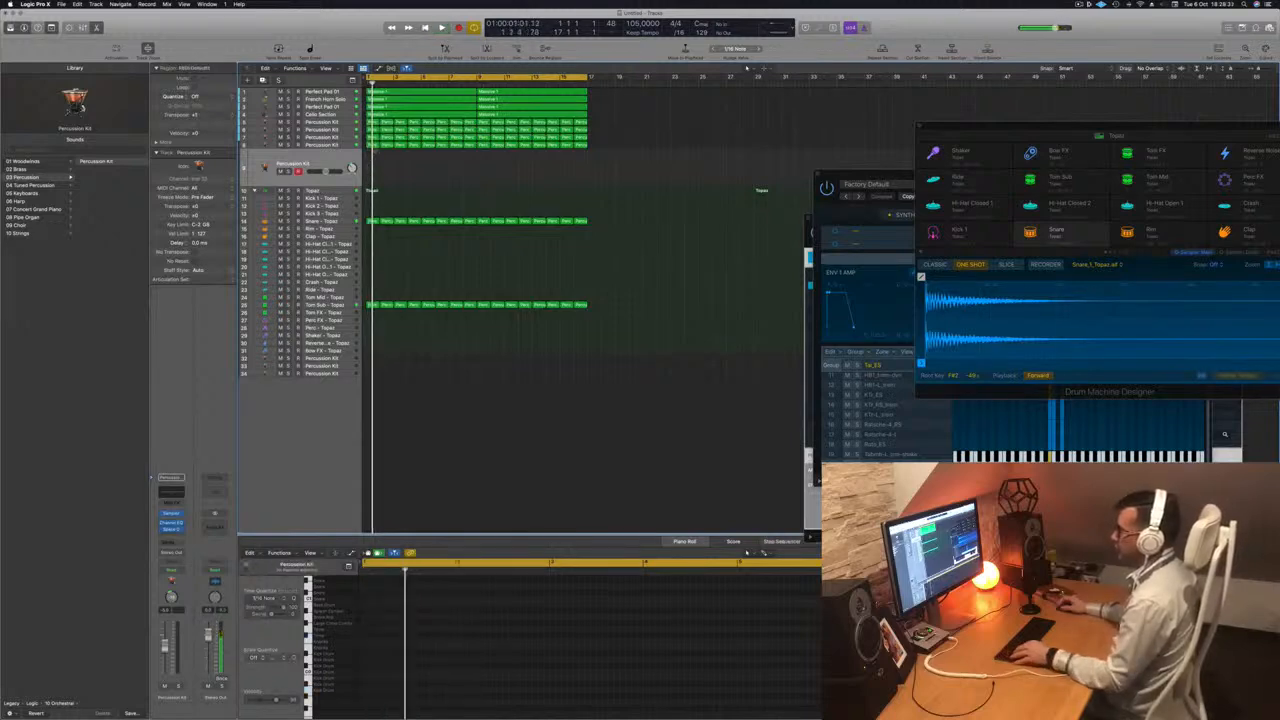
{"action": "left_click_drag", "start_coordinate": [373, 141], "coordinate": [372, 168]}
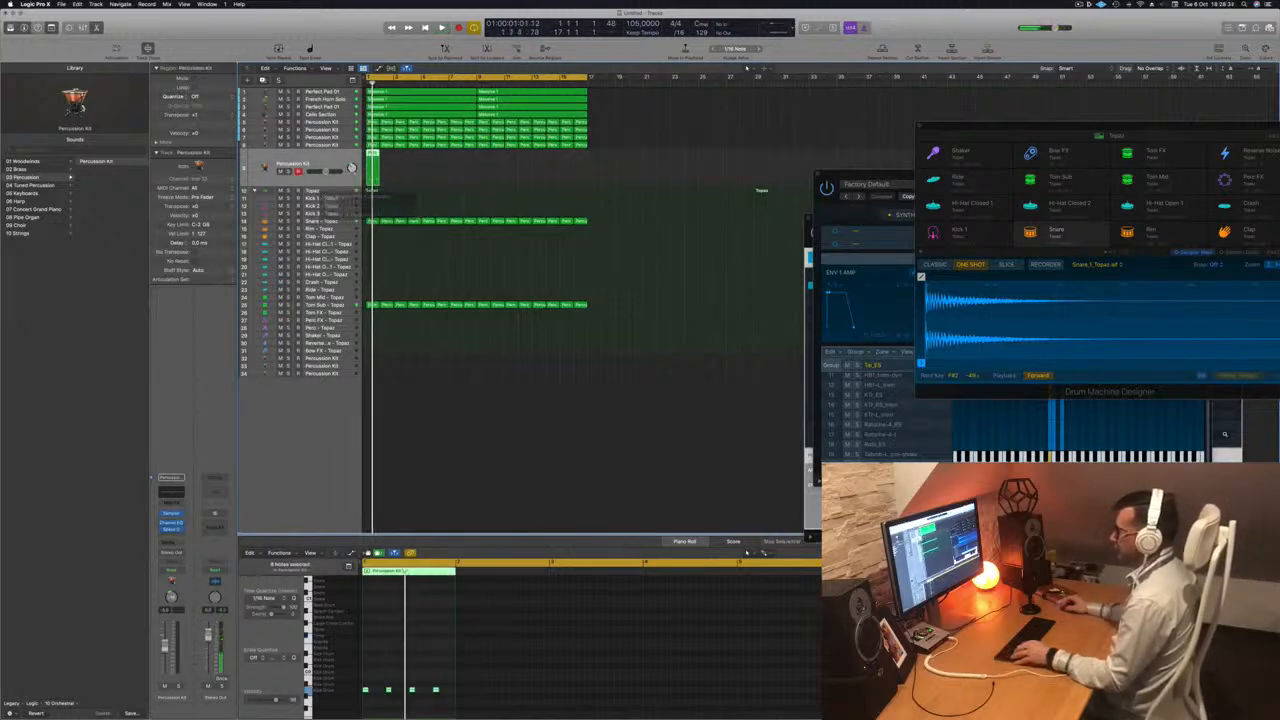
- Transpose the copied region's four notes to audition other percussion sounds during playback
{"action": "left_click_drag", "start_coordinate": [387, 683], "coordinate": [471, 707]}
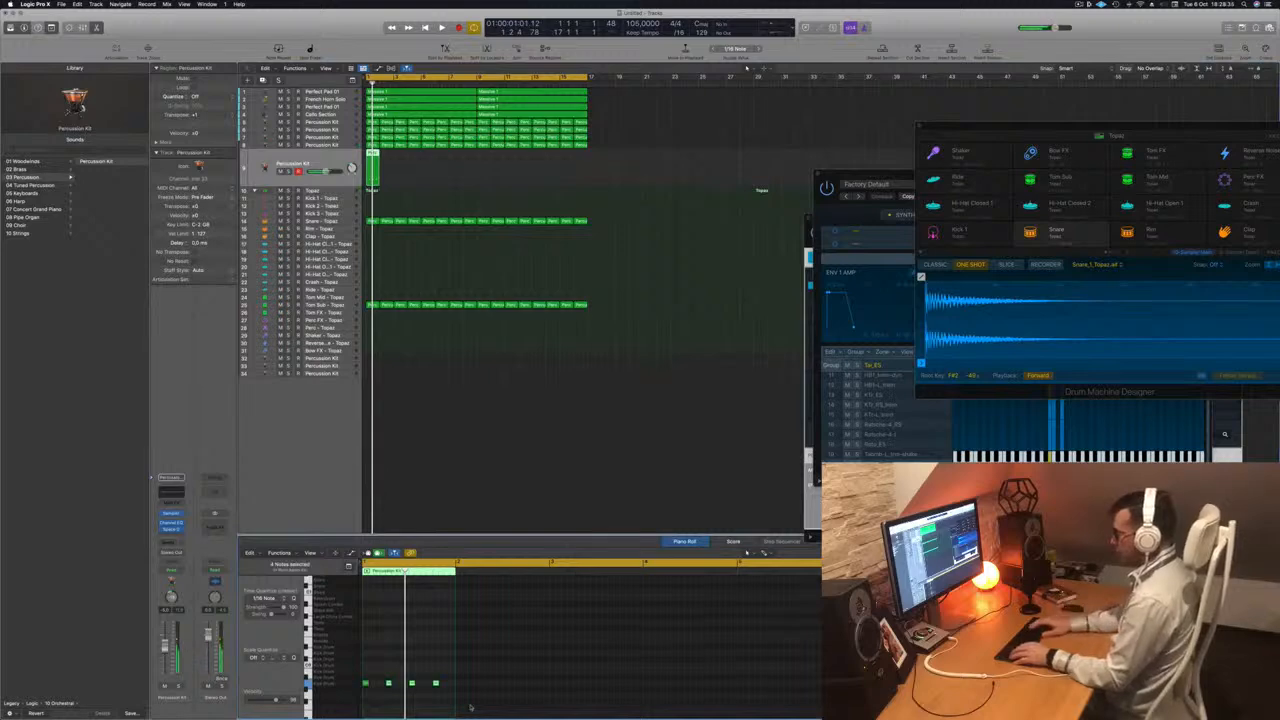
{"action": "key", "text": "space"}
{"action": "scroll", "coordinate": [405, 693], "scroll_direction": "down", "scroll_amount": 4}
{"action": "scroll", "coordinate": [404, 692], "scroll_direction": "down", "scroll_amount": 3}
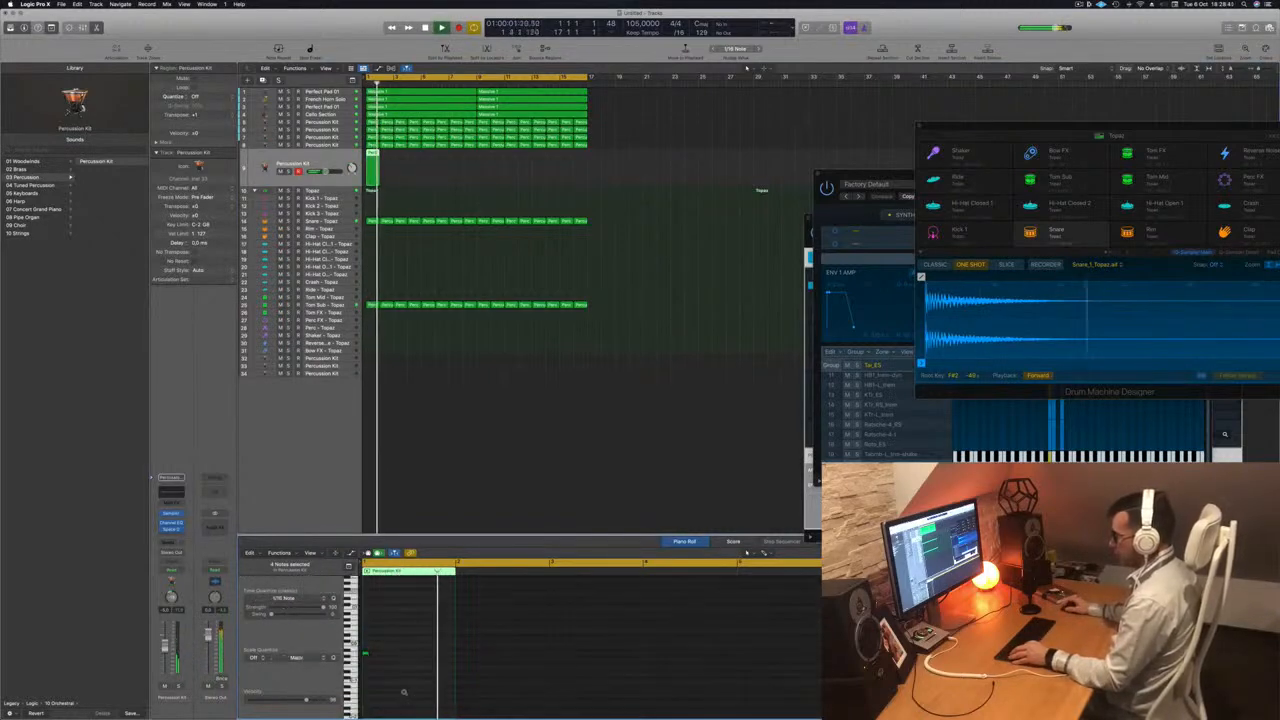
{"action": "scroll", "coordinate": [410, 683], "scroll_direction": "down", "scroll_amount": 3}
{"action": "scroll", "coordinate": [416, 677], "scroll_direction": "down", "scroll_amount": 3}
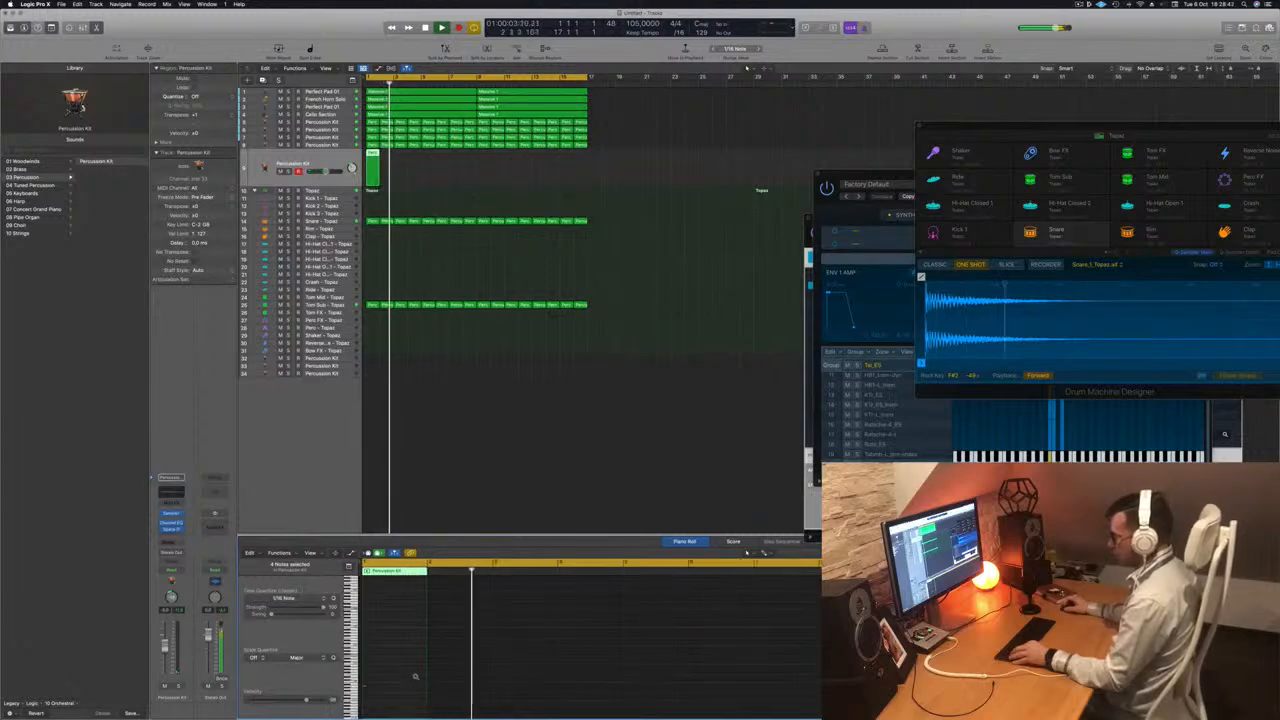
{"action": "scroll", "coordinate": [411, 678], "scroll_direction": "up", "scroll_amount": 3}
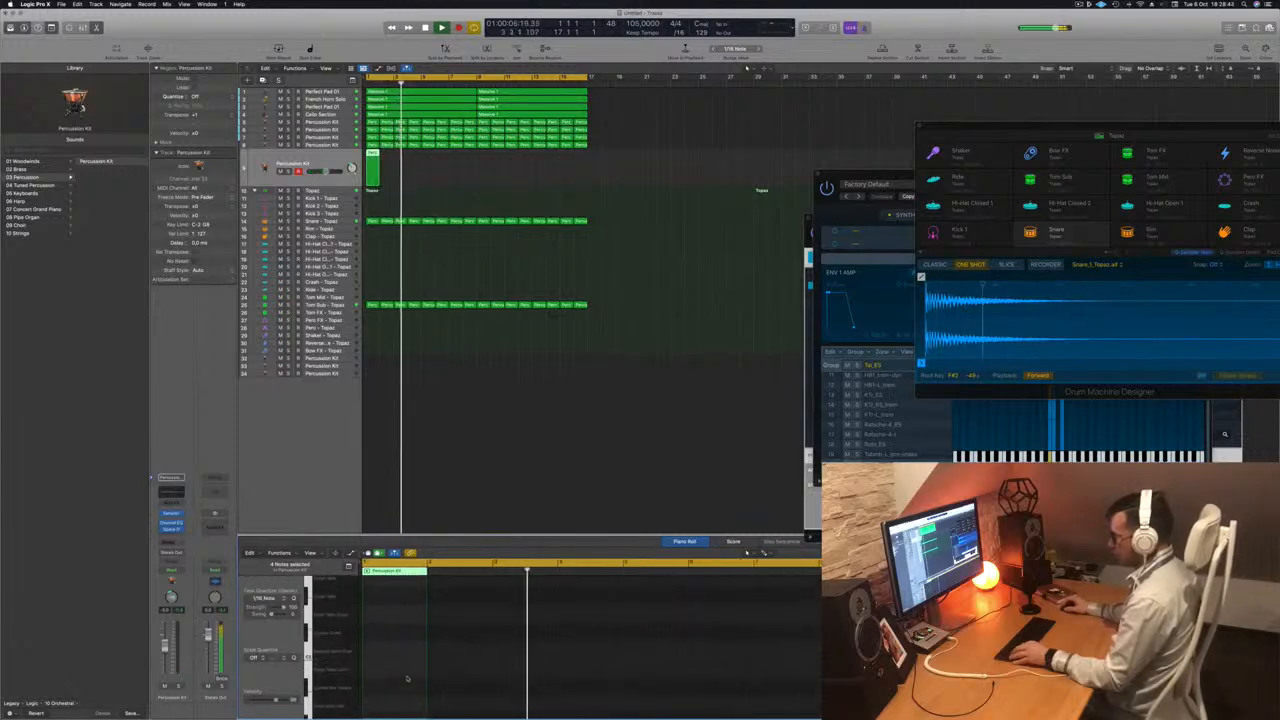
- Reduce the copied percussion region to one transposed note at the bar's start and lengthen it to about a third of a bar
{"action": "scroll", "coordinate": [405, 677], "scroll_direction": "down", "scroll_amount": 3}
{"action": "scroll", "coordinate": [404, 677], "scroll_direction": "down", "scroll_amount": 5}
{"action": "left_click_drag", "start_coordinate": [404, 677], "coordinate": [357, 688]}
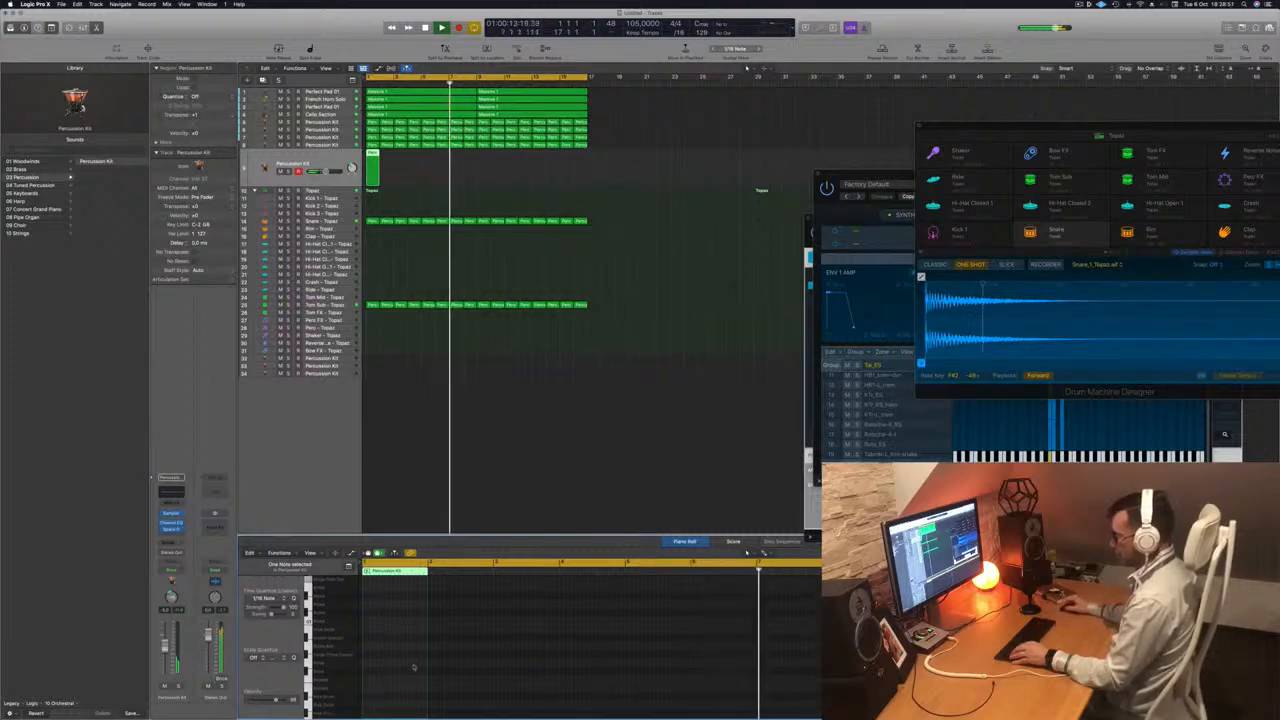
{"action": "key", "text": "Return"}
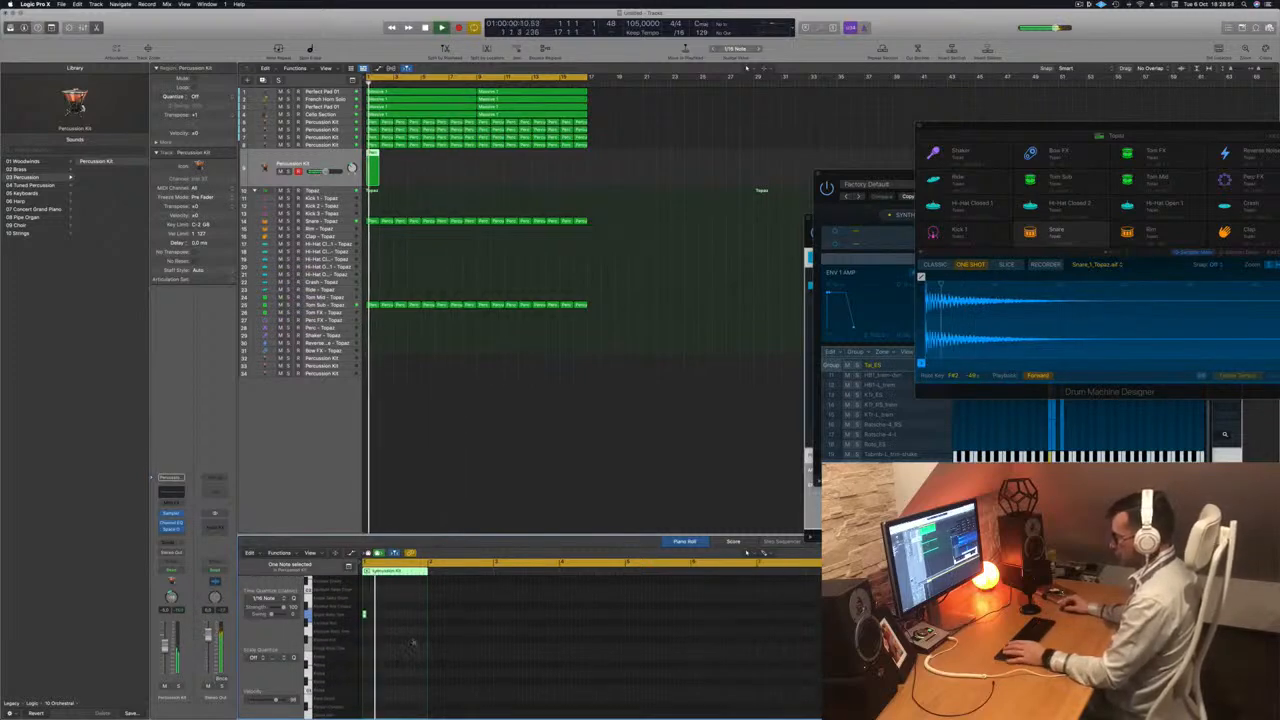
{"action": "left_click_drag", "start_coordinate": [372, 616], "coordinate": [388, 616]}
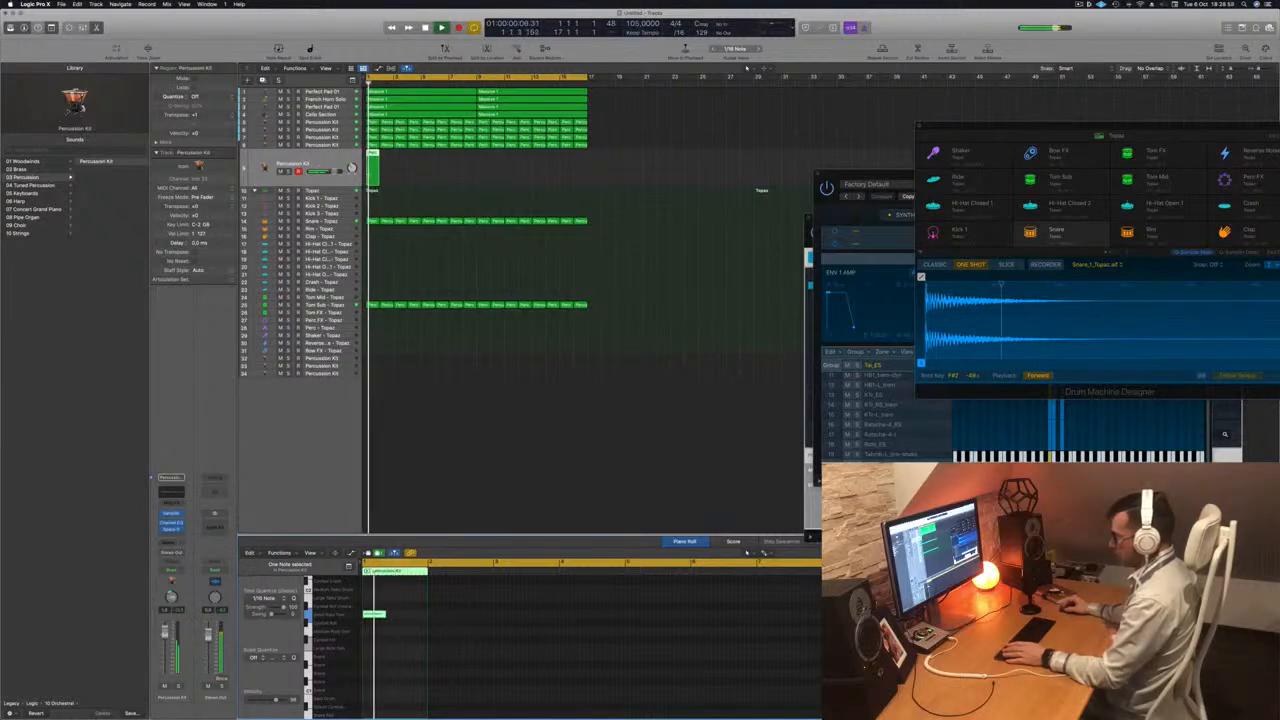
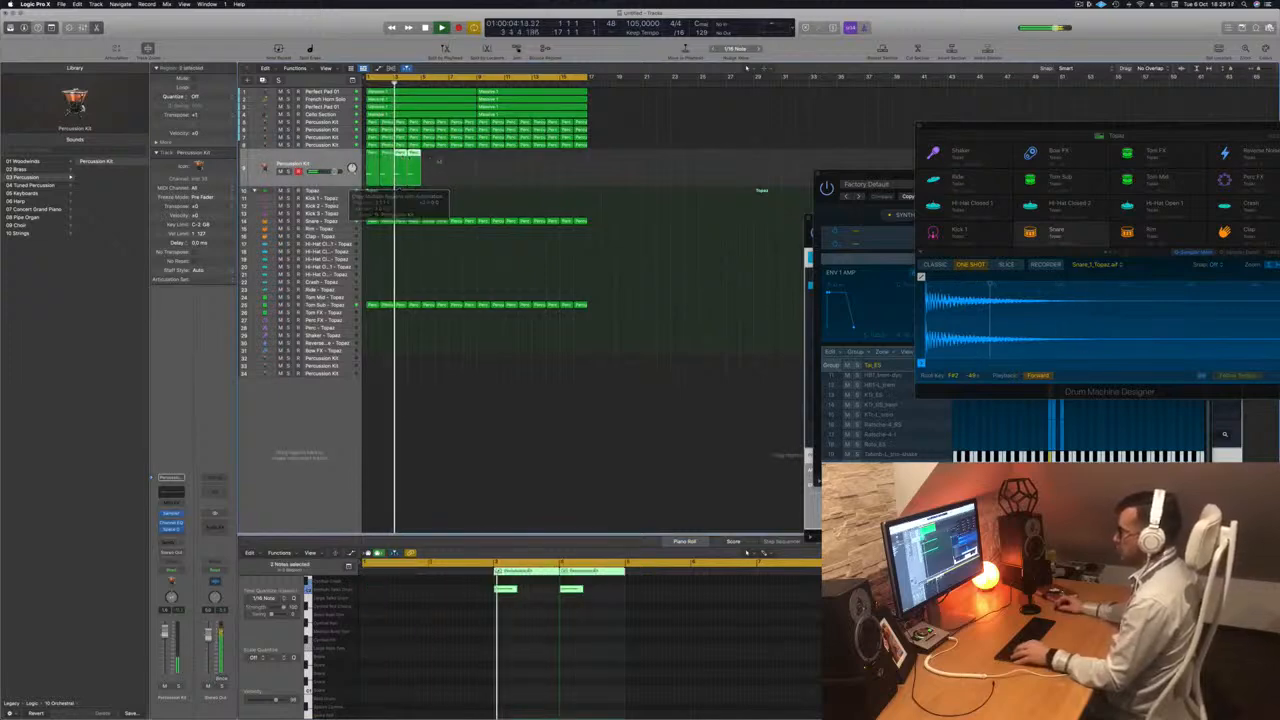
- Copy the single-note percussion region along its track to fill 16 bars and play the arrangement
{"action": "left_click_drag", "start_coordinate": [383, 165], "coordinate": [491, 168]}
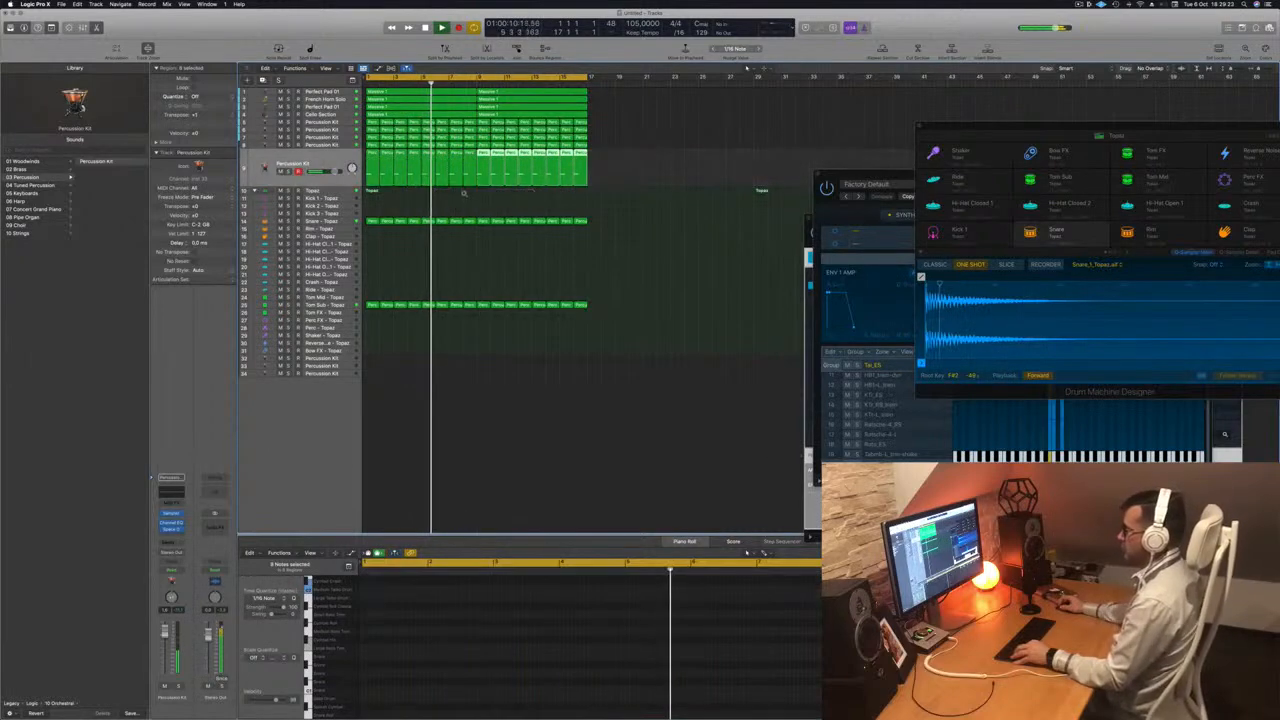
{"action": "scroll", "coordinate": [634, 275], "scroll_direction": "down", "scroll_amount": 4}
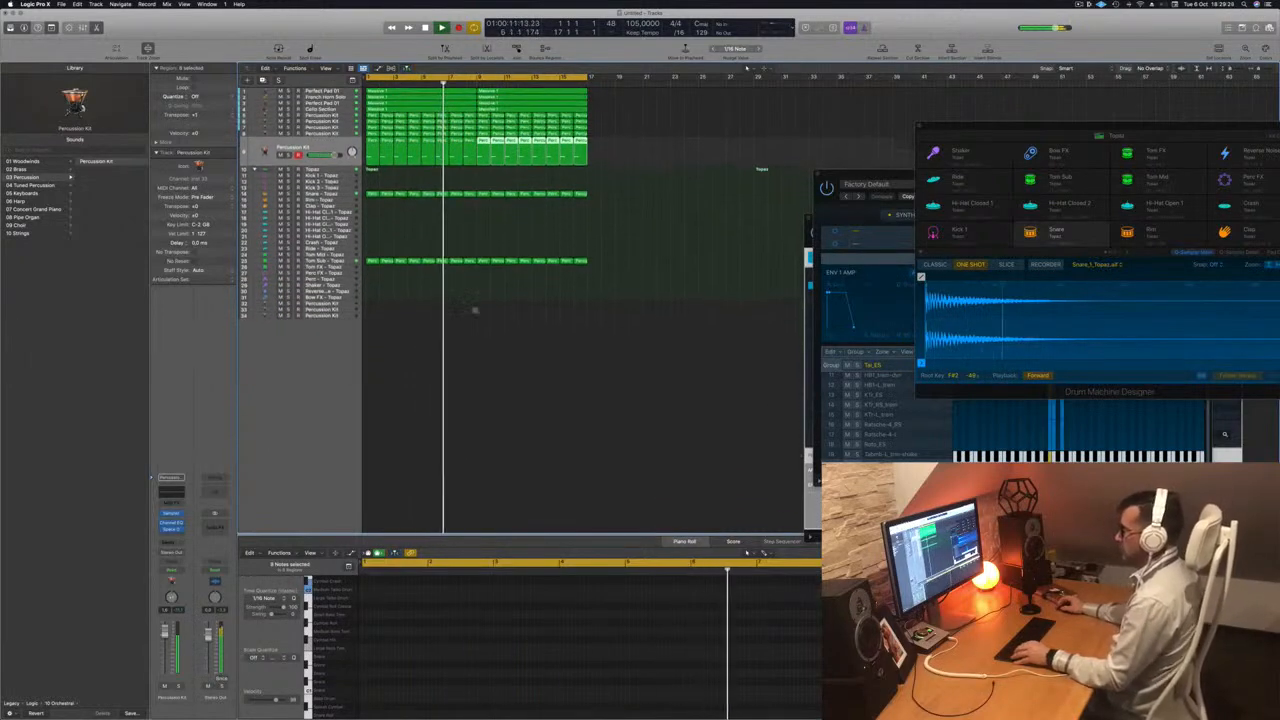
{"action": "scroll", "coordinate": [476, 318], "scroll_direction": "down", "scroll_amount": 3}
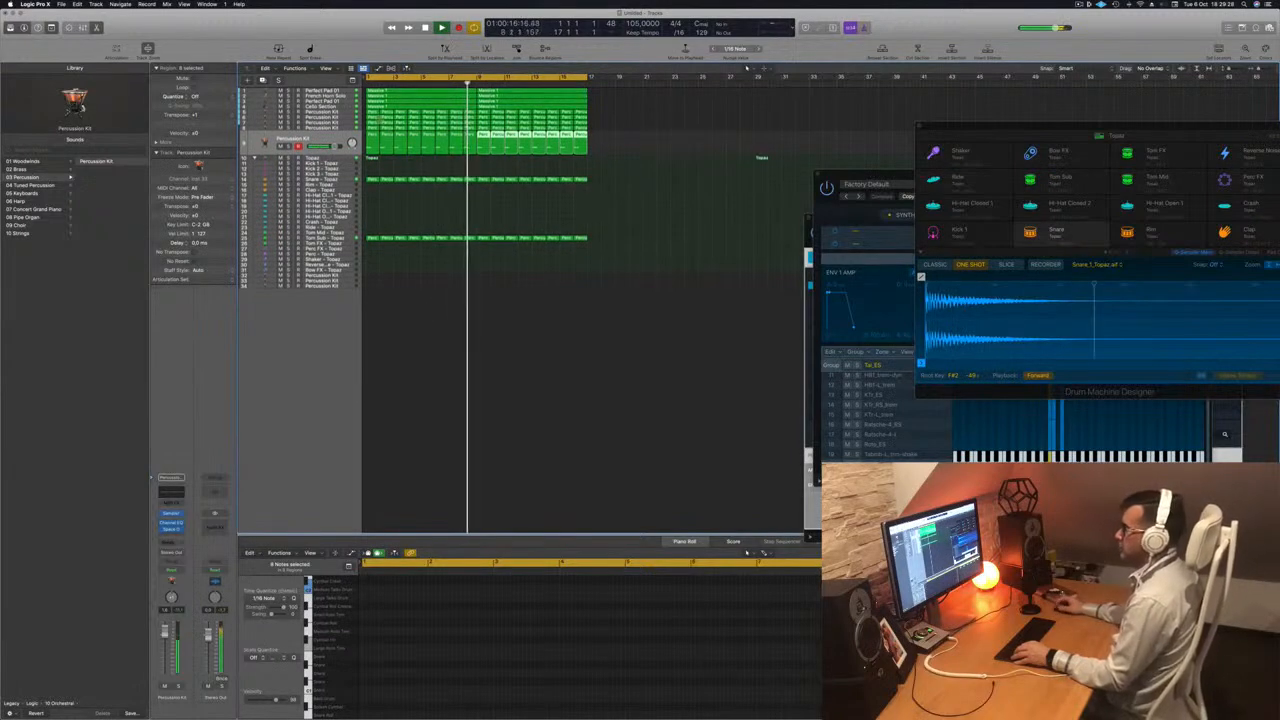
{"action": "key", "text": "super+Right"}
{"action": "key", "text": "super+Right"}
{"action": "key", "text": "super+Right"}
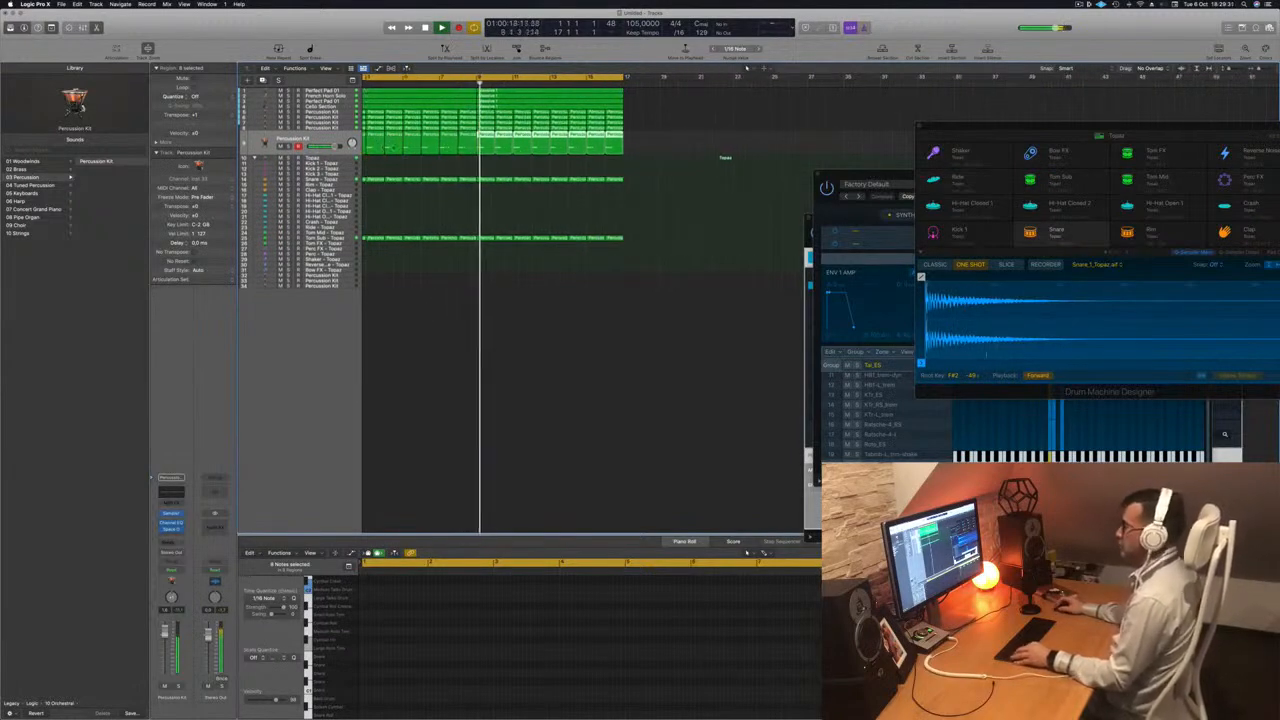
{"action": "scroll", "coordinate": [401, 148], "scroll_direction": "left", "scroll_amount": 1}
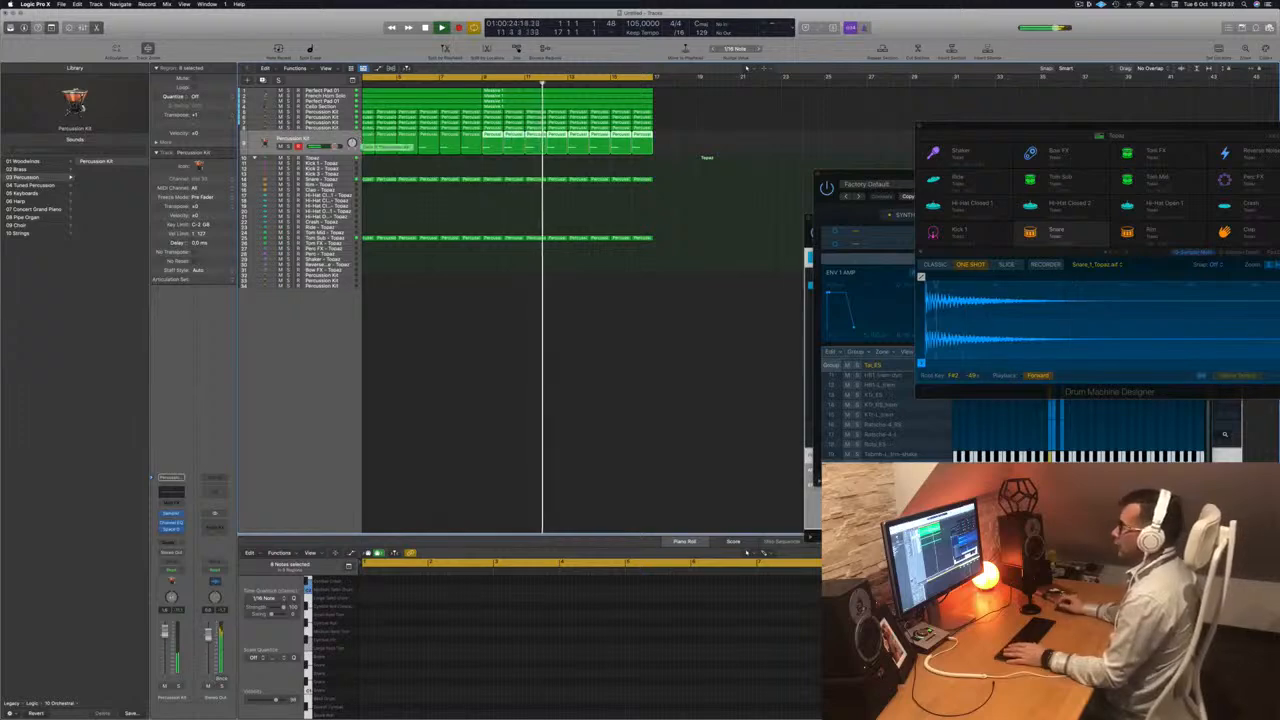
{"action": "key", "text": "space"}
{"action": "key", "text": "space"}
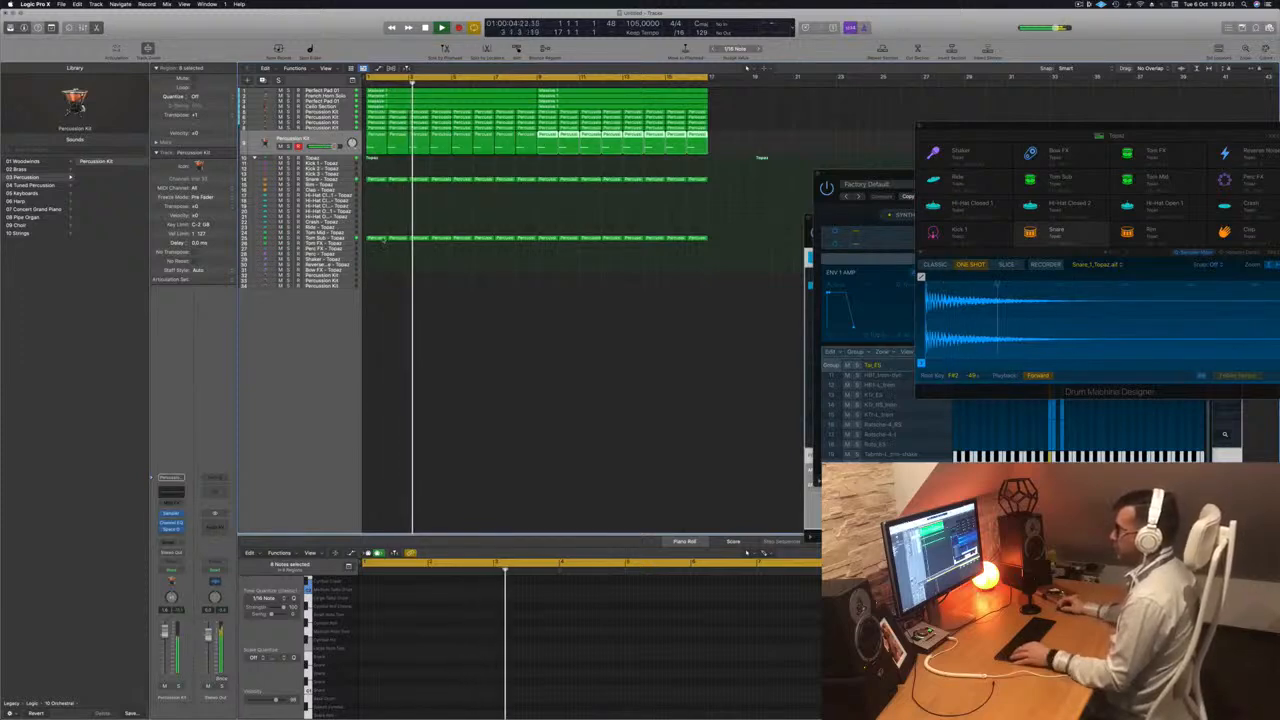
- Copy the first Tom Sub region down to the Perc – Topaz track and select all its notes in the Piano Roll
{"action": "left_click", "coordinate": [377, 239]}
{"action": "left_click_drag", "start_coordinate": [377, 240], "coordinate": [380, 258]}
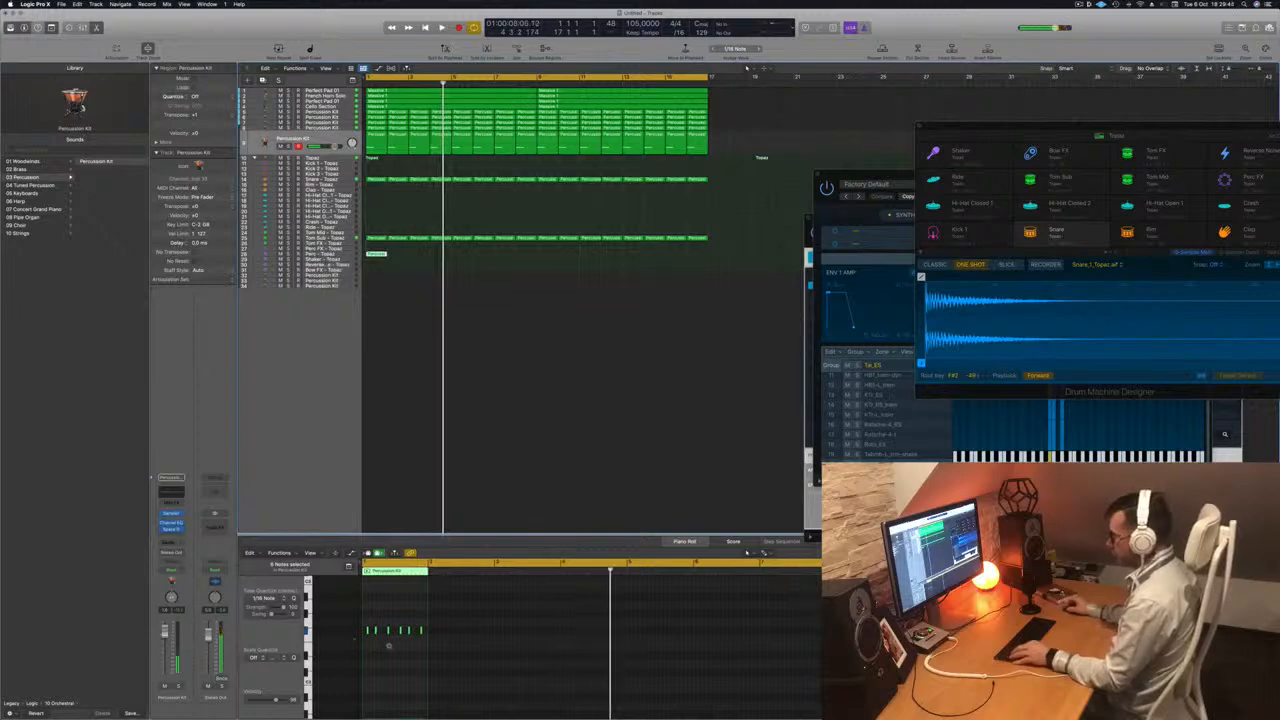
{"action": "scroll", "coordinate": [389, 646], "scroll_direction": "up", "scroll_amount": 10}
{"action": "scroll", "coordinate": [409, 643], "scroll_direction": "down", "scroll_amount": 2}
{"action": "scroll", "coordinate": [420, 631], "scroll_direction": "left", "scroll_amount": 1}
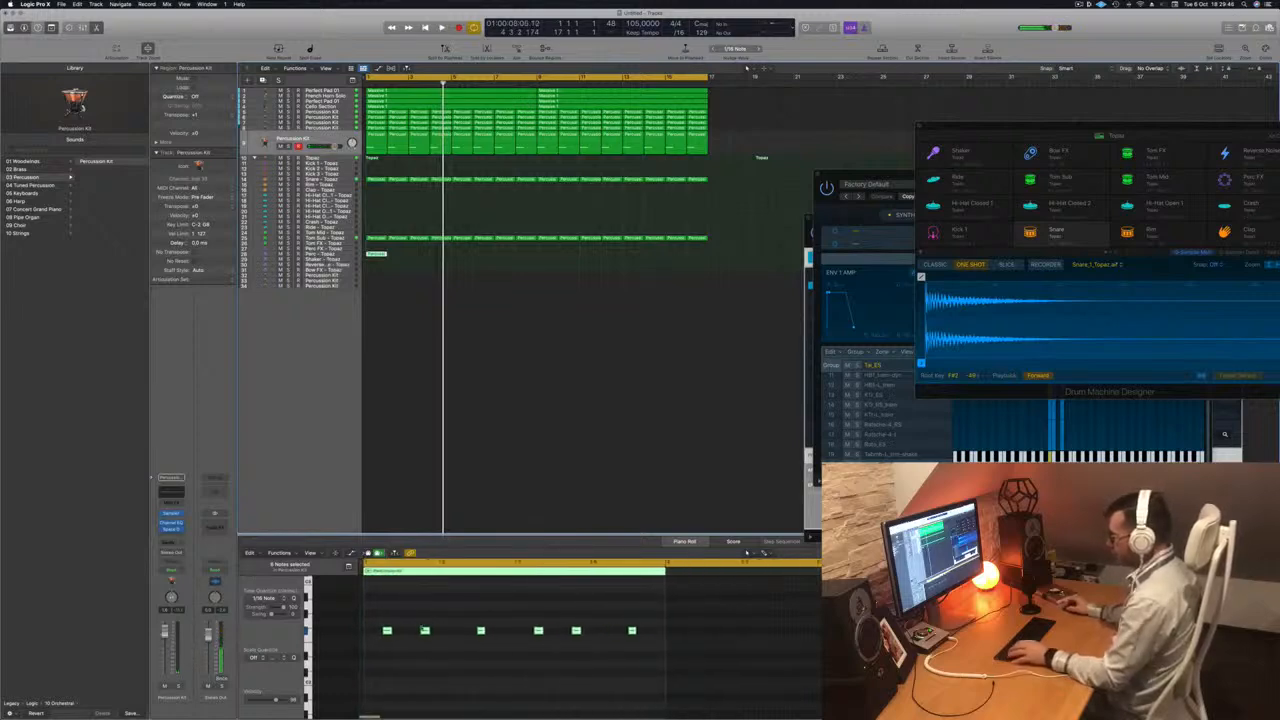
{"action": "left_click_drag", "start_coordinate": [375, 618], "coordinate": [692, 656]}
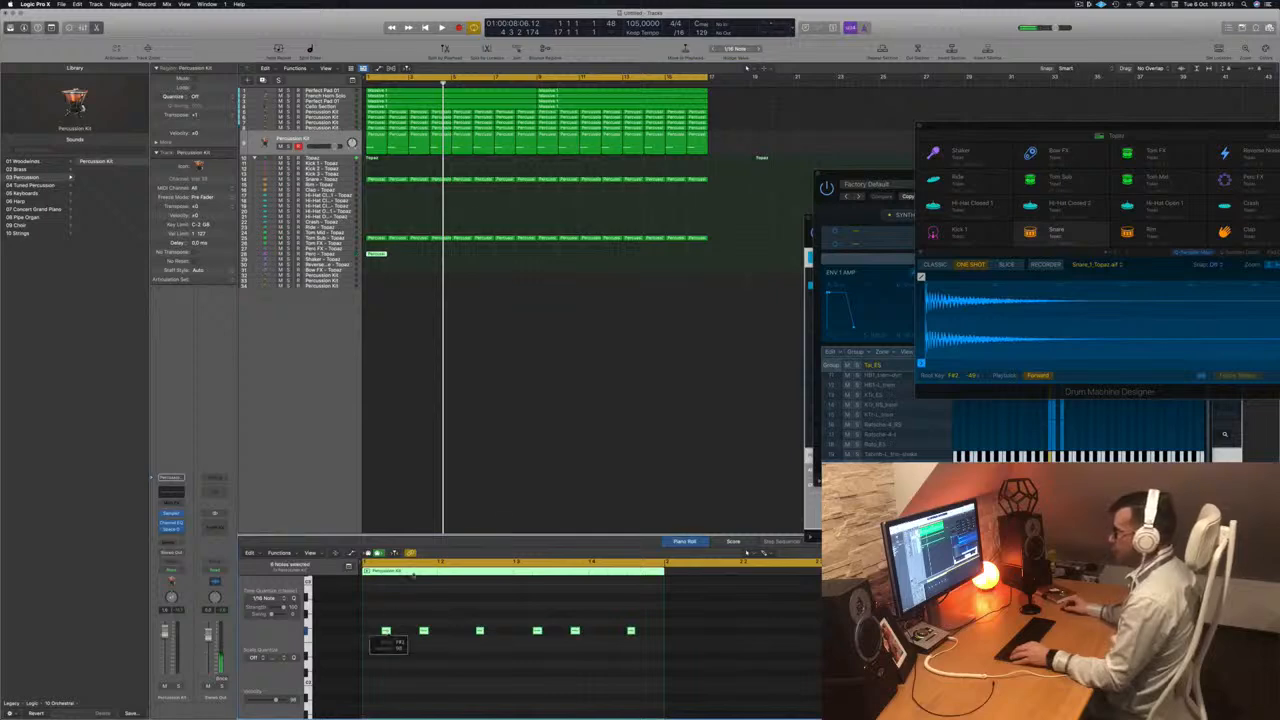
- Try the copied region on the Perc FX – Topaz track, transposing its notes and playing it
{"action": "left_click_drag", "start_coordinate": [377, 256], "coordinate": [377, 249]}
{"action": "key", "text": "space"}
{"action": "key", "text": "space"}
{"action": "left_click_drag", "start_coordinate": [378, 618], "coordinate": [661, 655]}
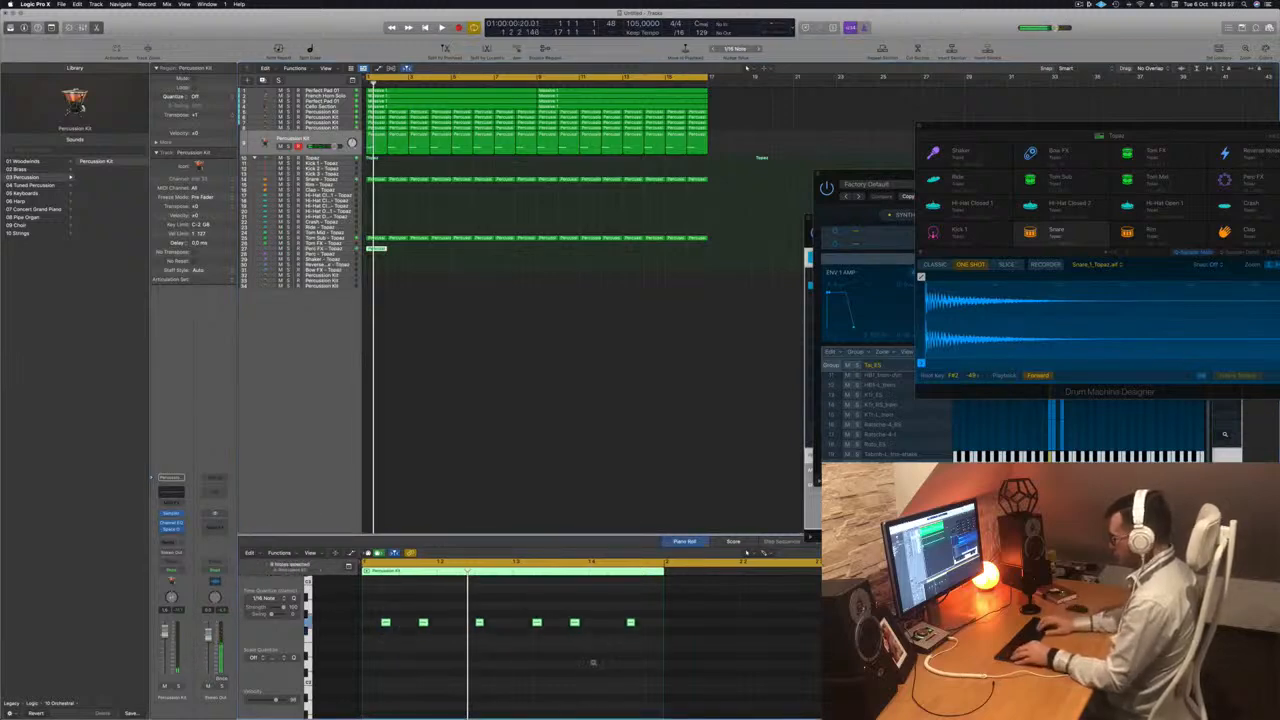
- Move the copied region to the Shaker – Topaz track and transpose its six notes down during playback
{"action": "scroll", "coordinate": [494, 651], "scroll_direction": "down", "scroll_amount": 5}
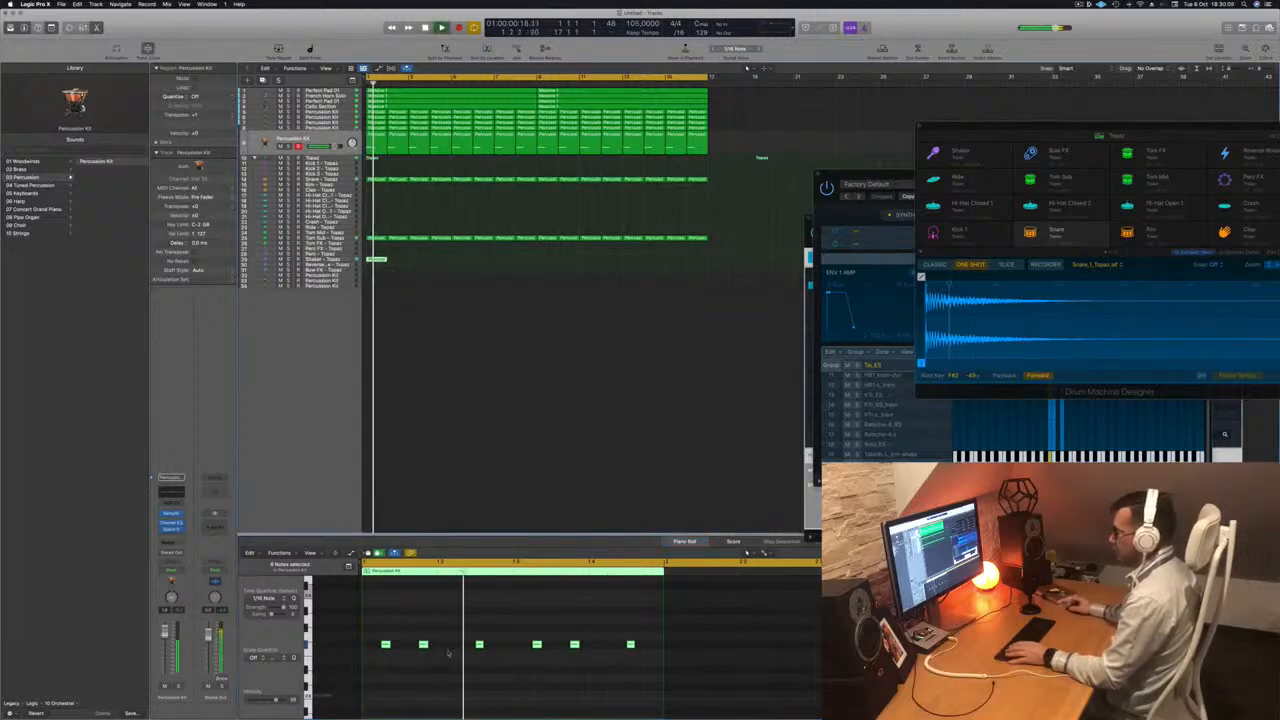
{"action": "left_click_drag", "start_coordinate": [374, 626], "coordinate": [663, 675]}
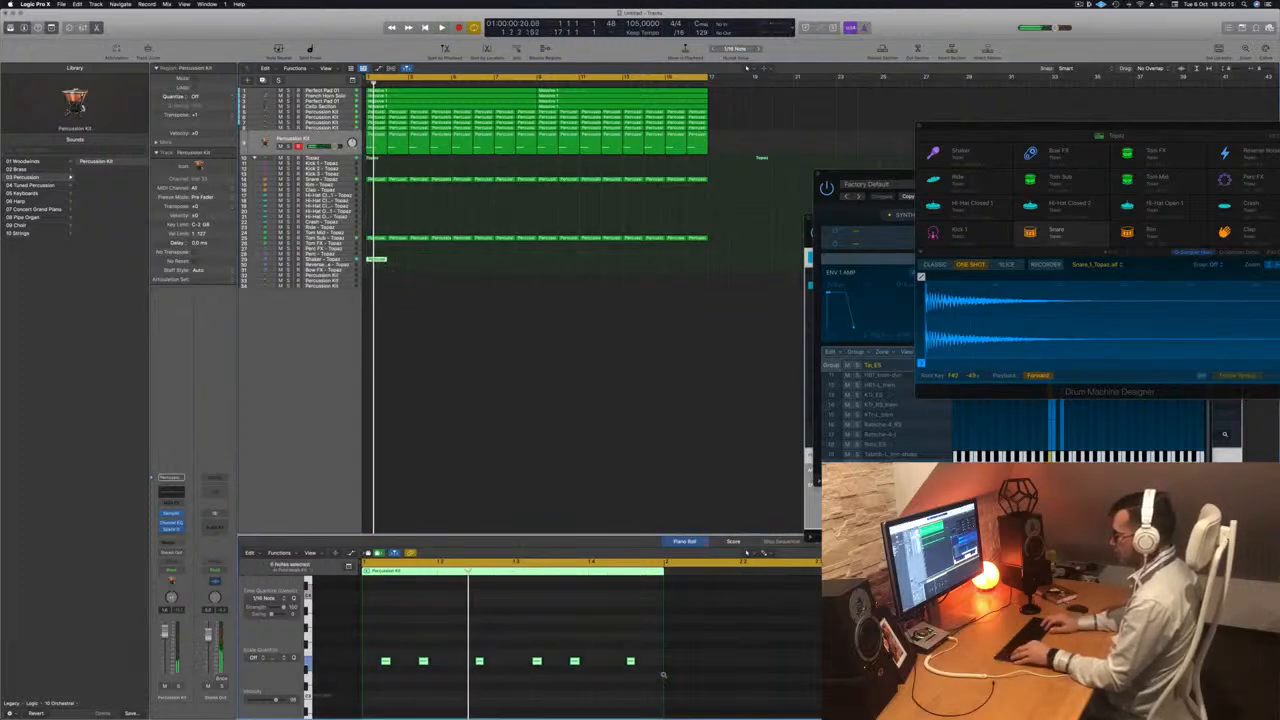
{"action": "key", "text": "space"}
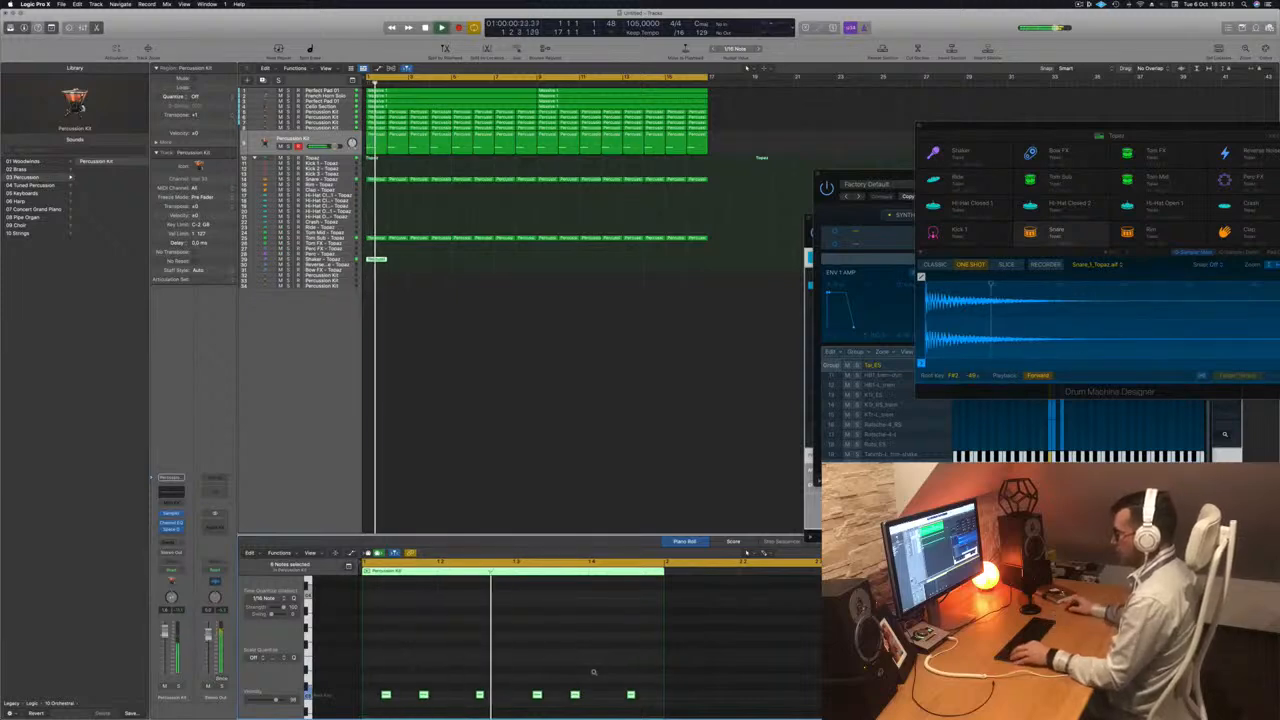
{"action": "scroll", "coordinate": [535, 646], "scroll_direction": "down", "scroll_amount": 5}
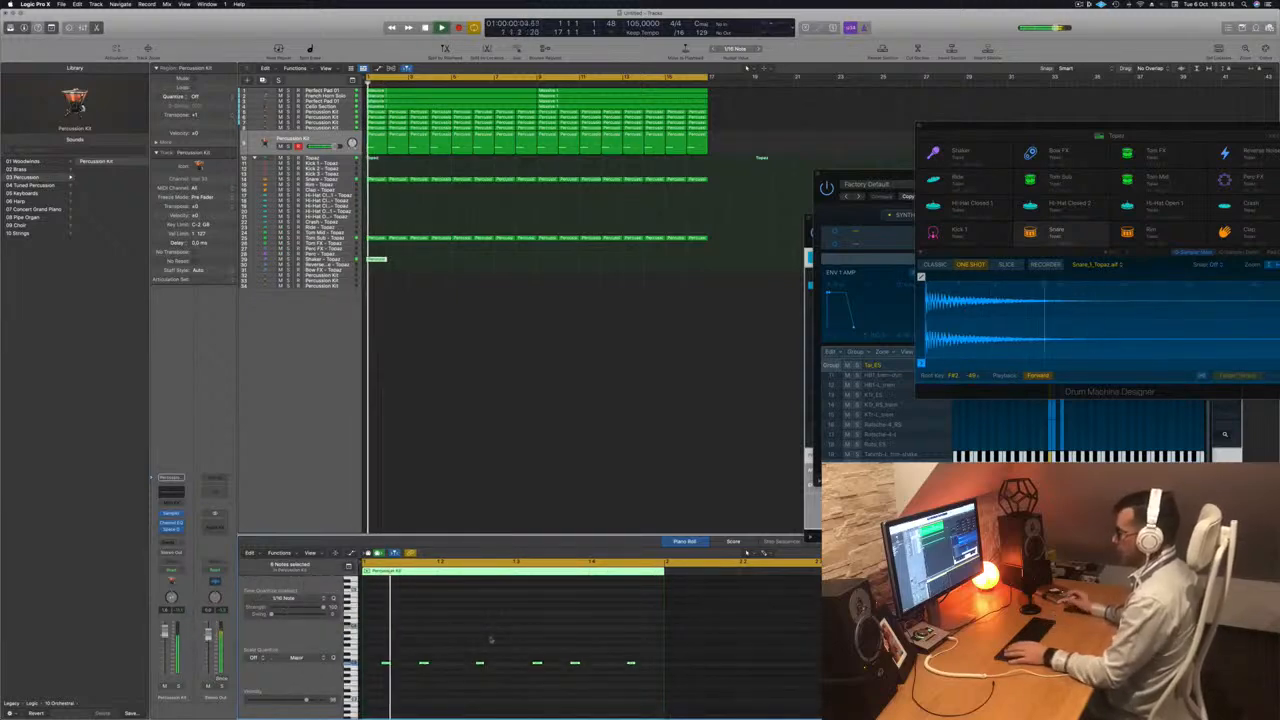
- Copy the one-bar shaker region along the Shaker – Topaz track to fill 16 bars
{"action": "left_click_drag", "start_coordinate": [376, 260], "coordinate": [465, 266]}
{"action": "left_click", "coordinate": [374, 260], "text": "shift"}
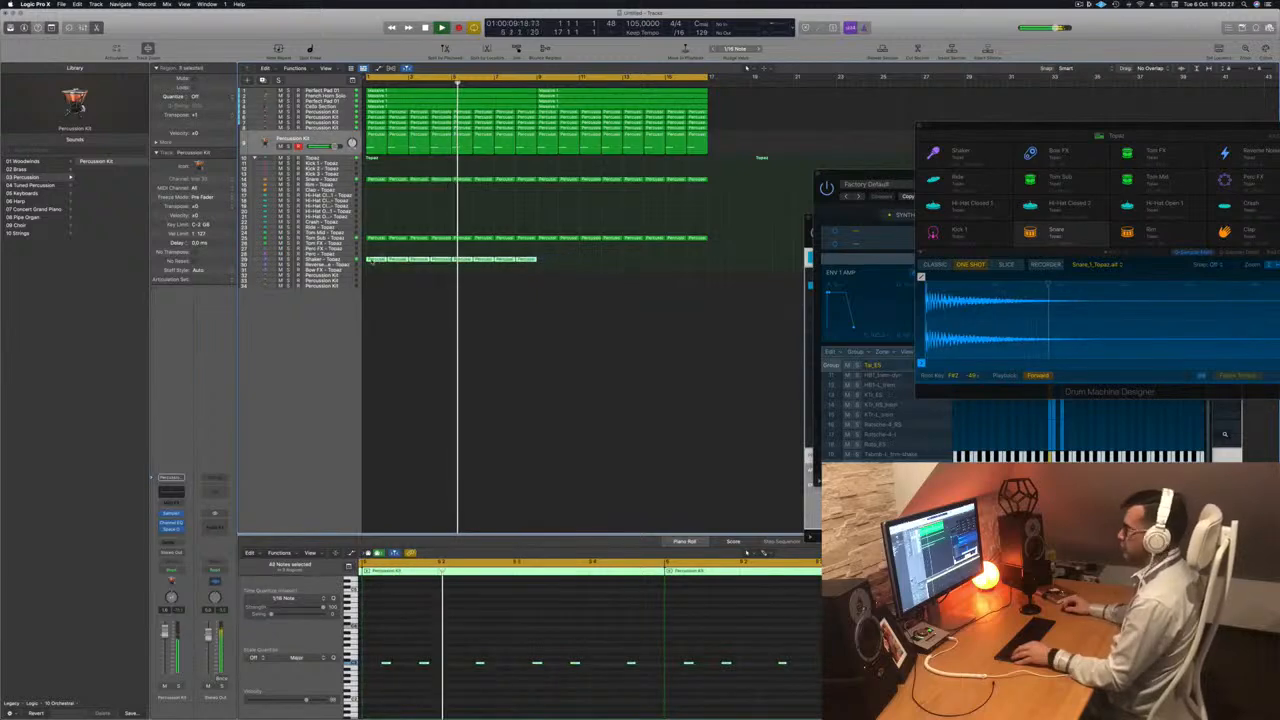
{"action": "left_click_drag", "start_coordinate": [377, 262], "coordinate": [545, 270]}
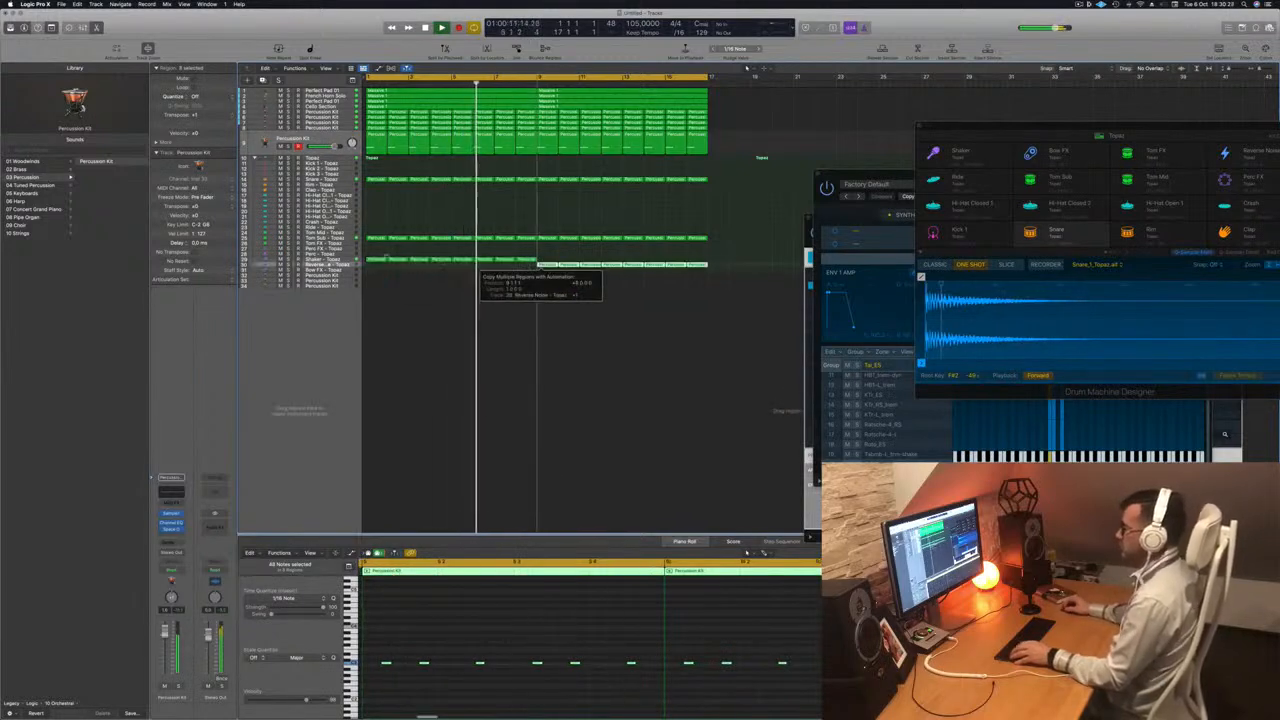
{"action": "left_click", "coordinate": [346, 261]}
{"action": "left_click", "coordinate": [300, 140]}
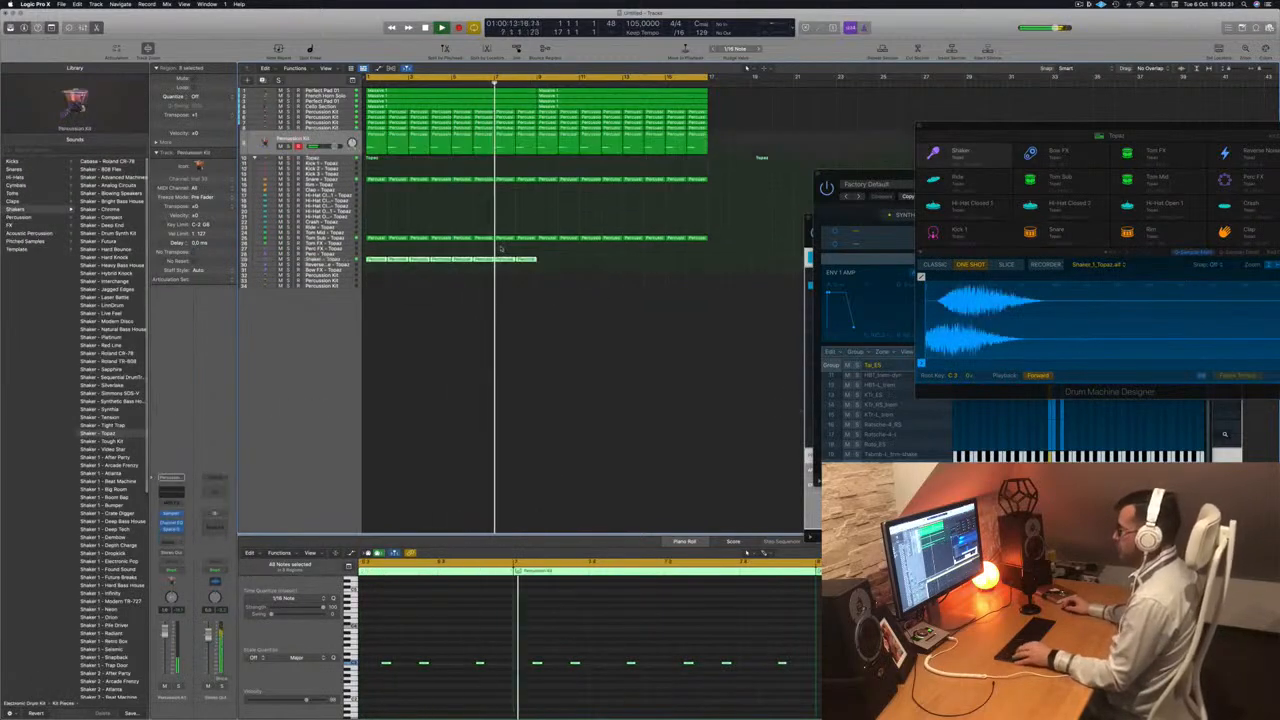
{"action": "left_click_drag", "start_coordinate": [377, 263], "coordinate": [548, 268]}
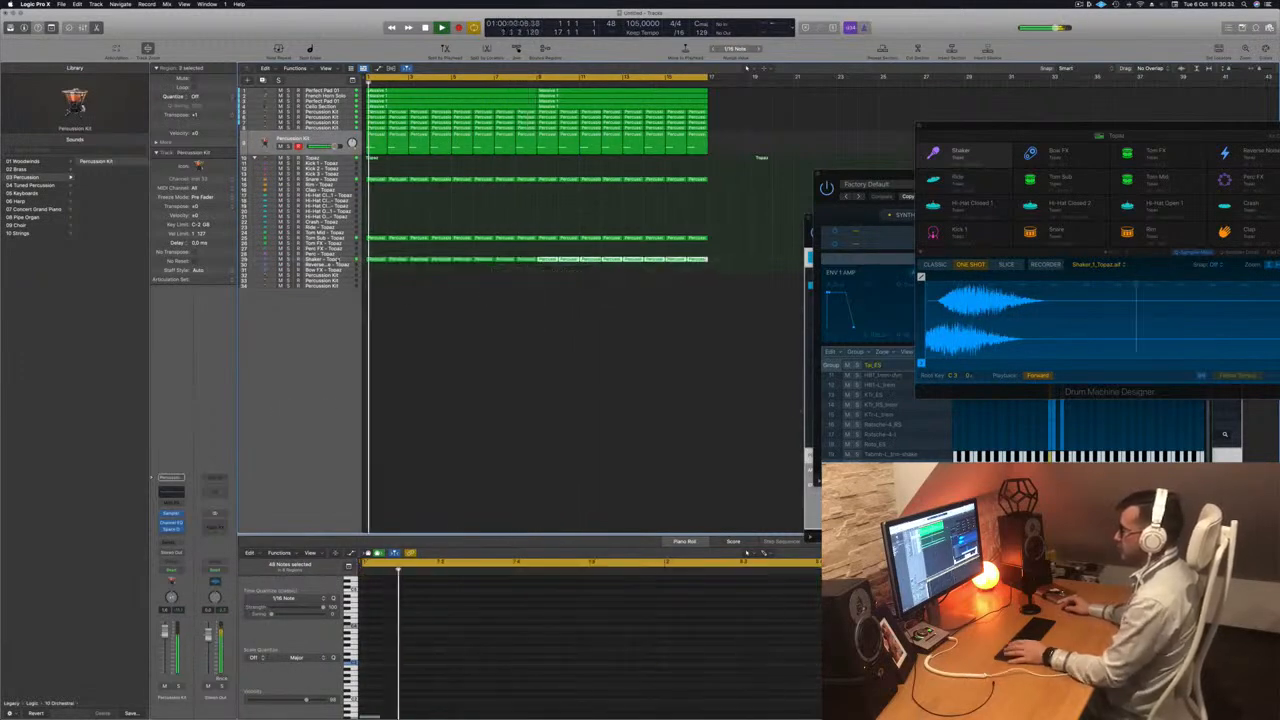
- Enlarge the Shaker – Topaz track and insert a Stereo Delay effect on its channel
{"action": "left_click", "coordinate": [346, 260]}
{"action": "left_click_drag", "start_coordinate": [346, 260], "coordinate": [345, 285]}
{"action": "left_click", "coordinate": [172, 479]}
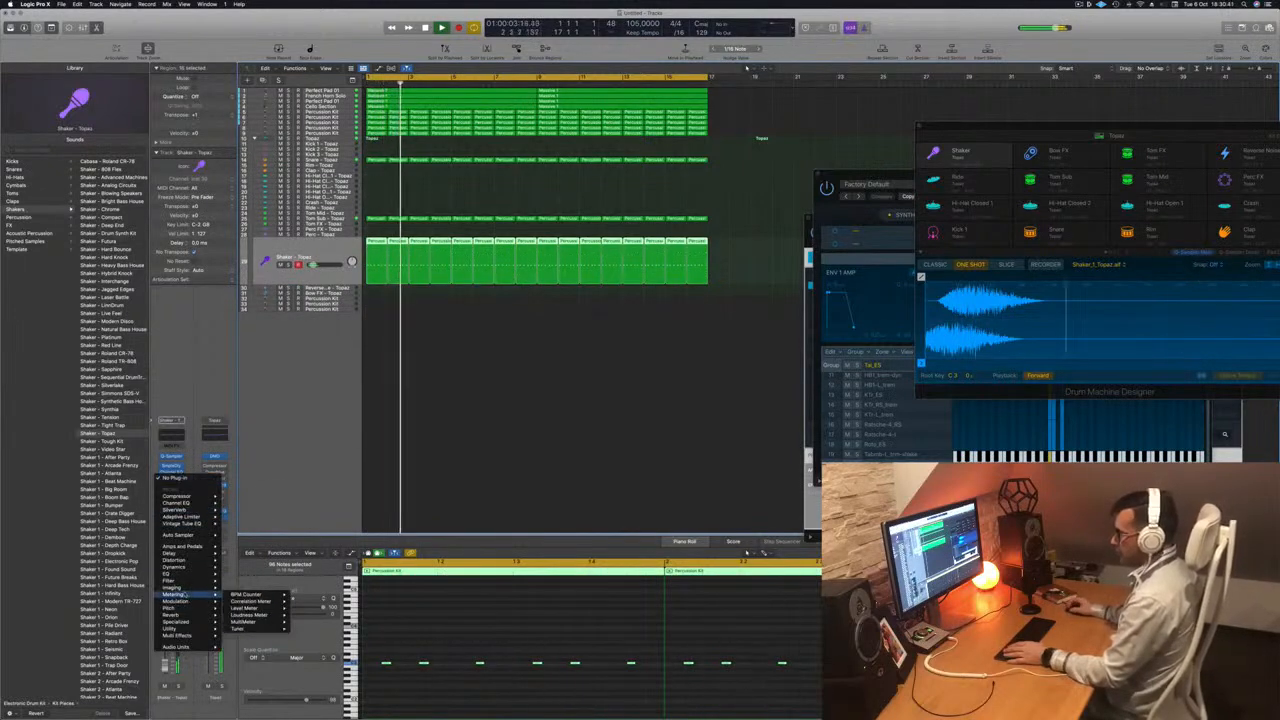
{"action": "mouse_move", "coordinate": [185, 554]}
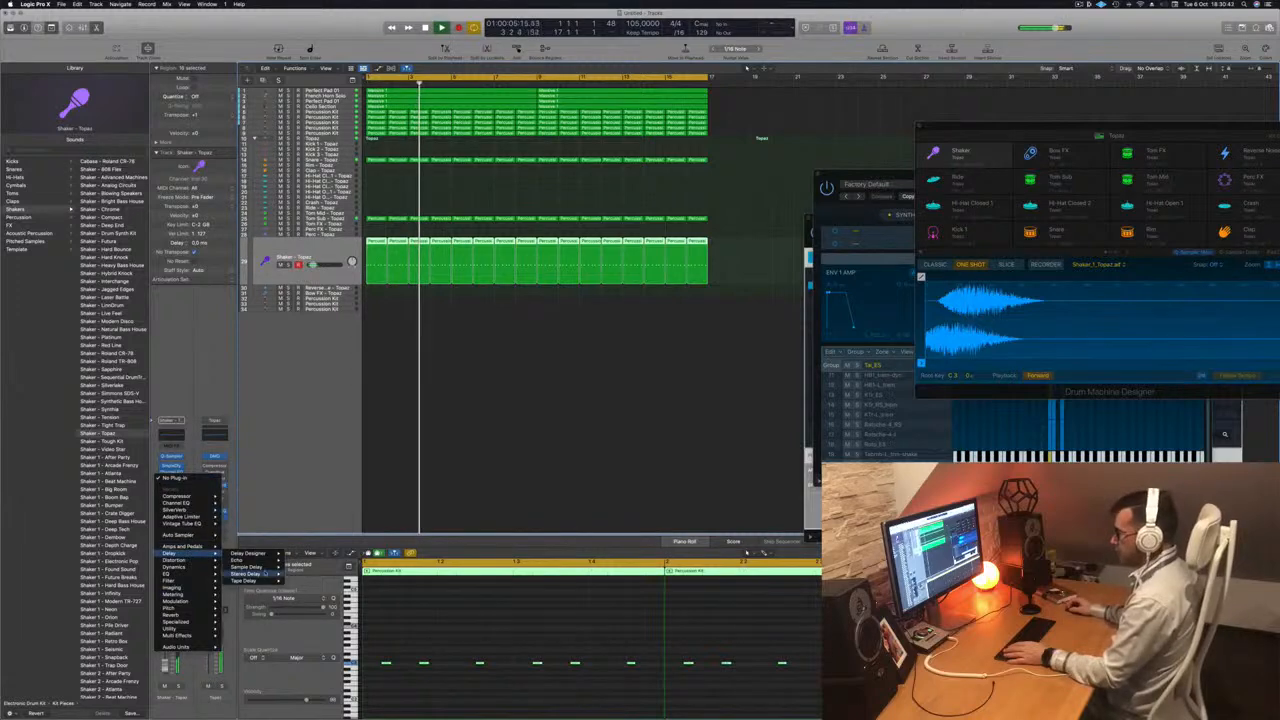
{"action": "left_click", "coordinate": [300, 574]}
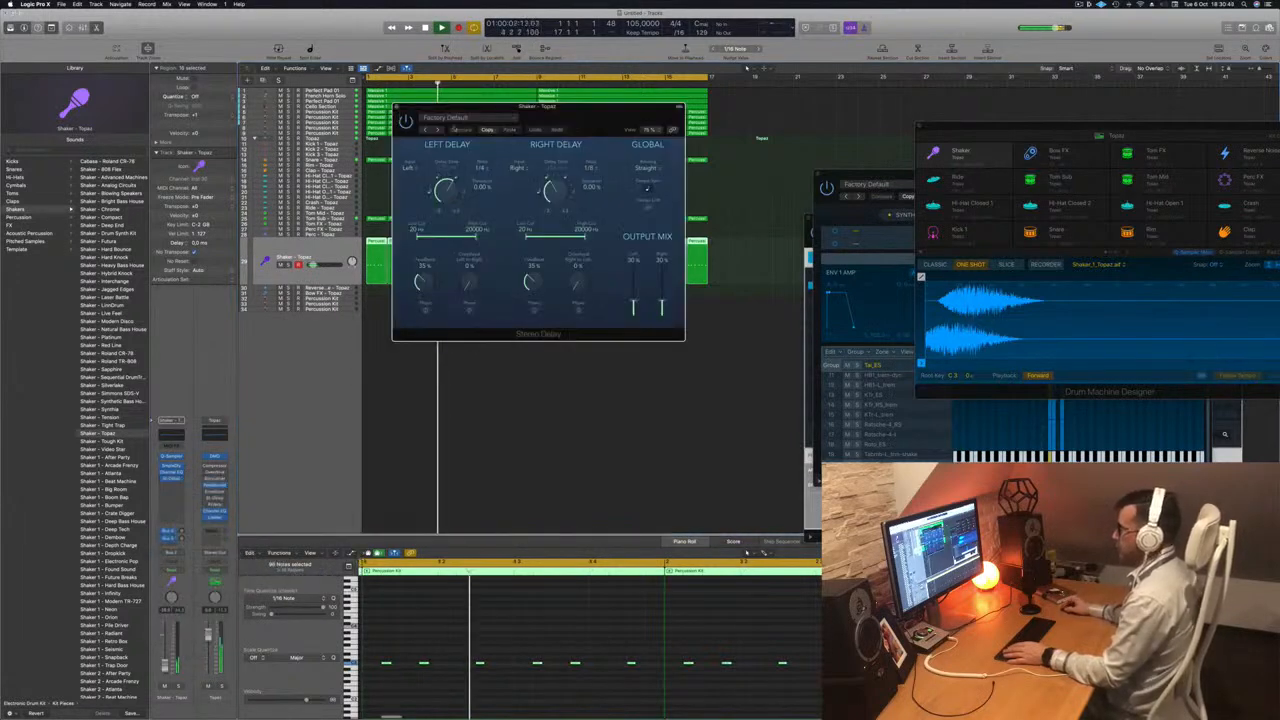
- Audition the dual-delay factory presets of the Stereo Delay on the Shaker – Topaz track during playback
{"action": "key", "text": "bracketright"}
{"action": "left_click_drag", "start_coordinate": [581, 117], "coordinate": [575, 193]}
{"action": "key", "text": "bracketright"}
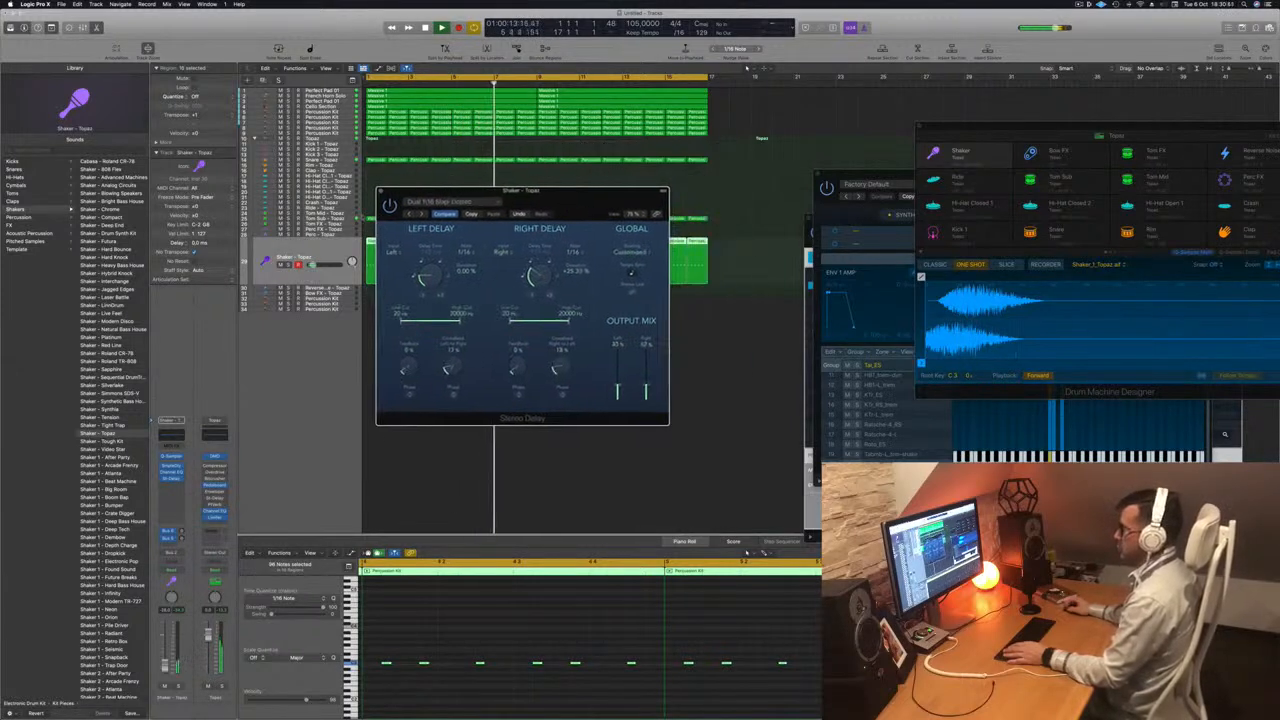
{"action": "left_click", "coordinate": [409, 215]}
{"action": "left_click", "coordinate": [409, 215]}
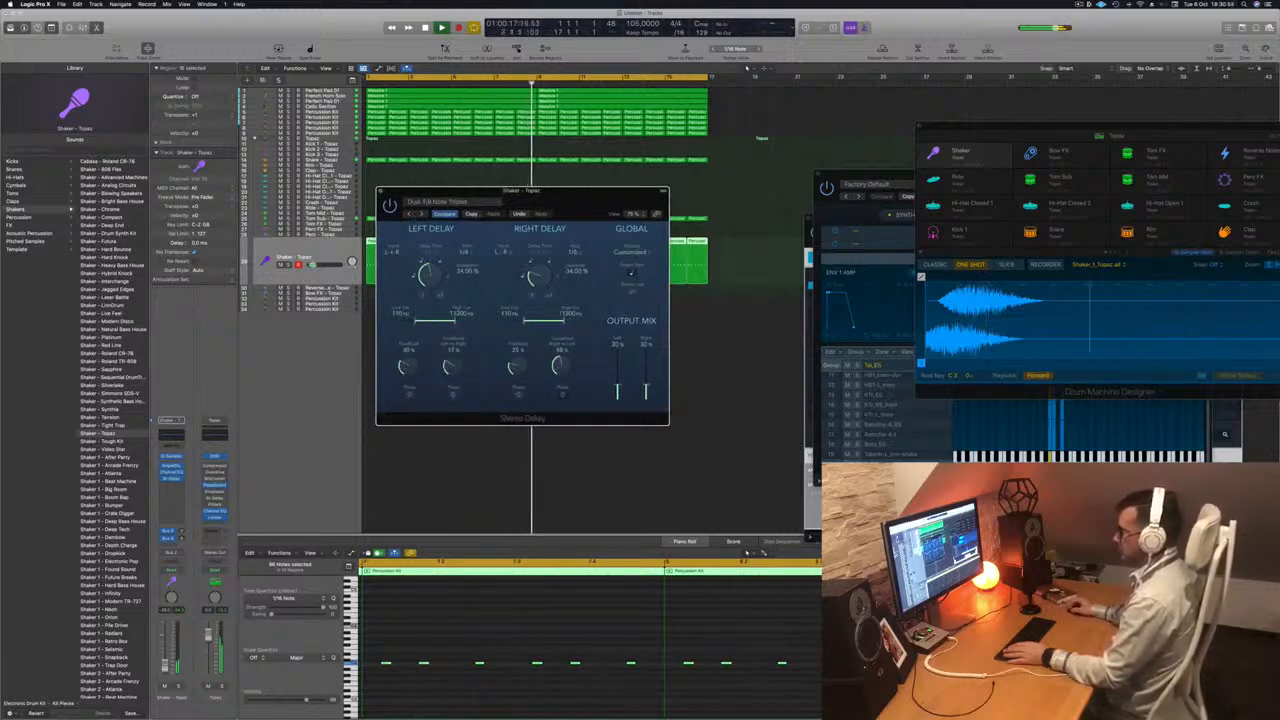
{"action": "left_click", "coordinate": [409, 215]}
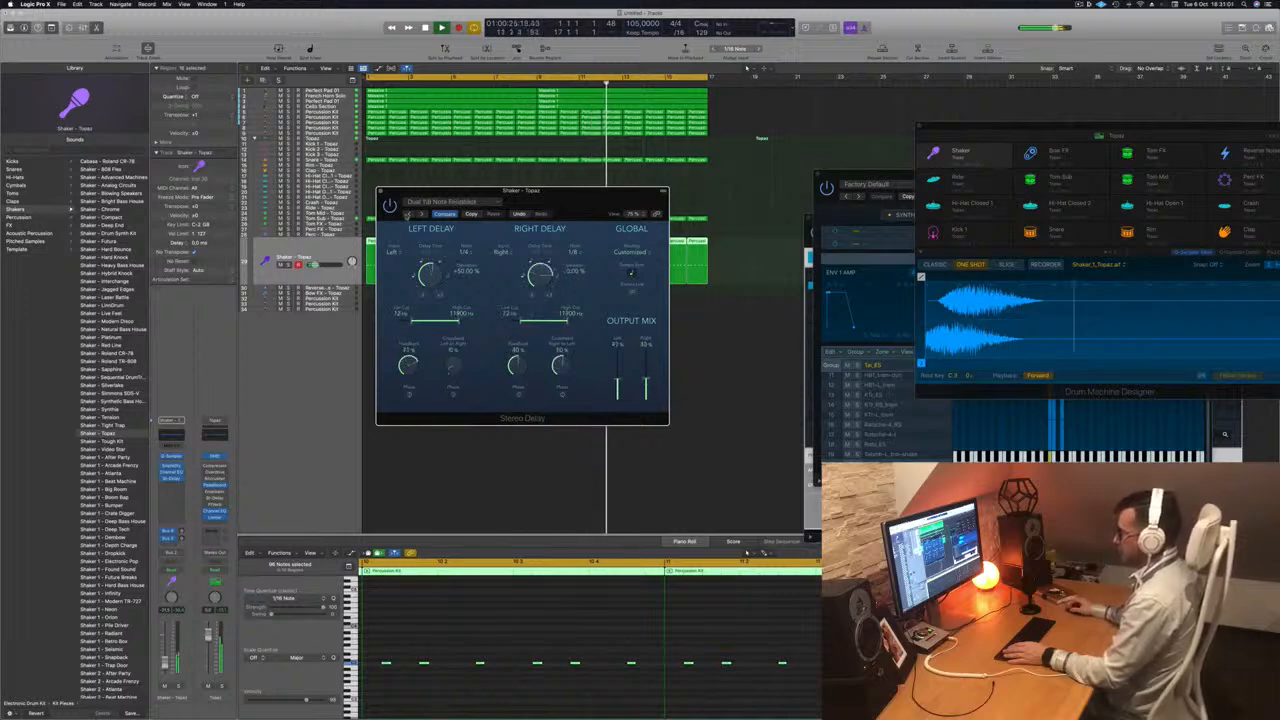
{"action": "left_click", "coordinate": [407, 214]}
- Load the 1/16 Note preset in the shaker's Stereo Delay and fine-tune its output mix
{"action": "left_click", "coordinate": [440, 201]}
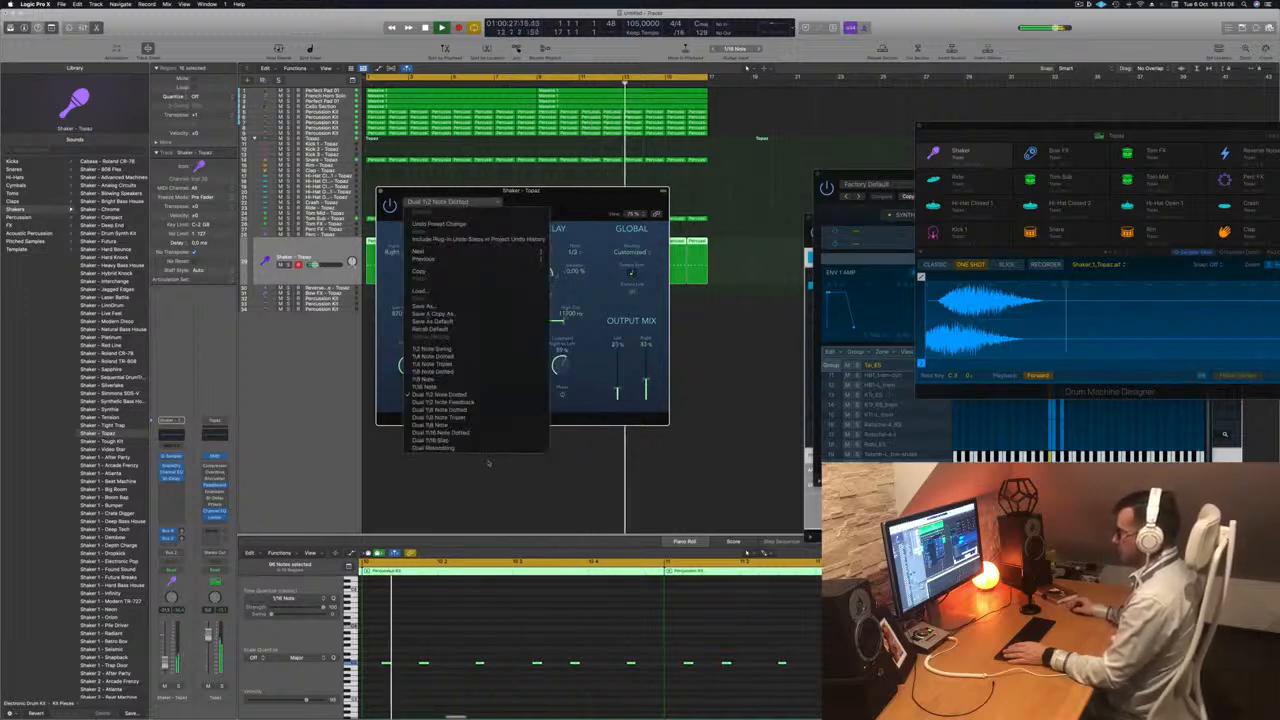
{"action": "left_click", "coordinate": [460, 388]}
{"action": "left_click_drag", "start_coordinate": [519, 416], "coordinate": [541, 377]}
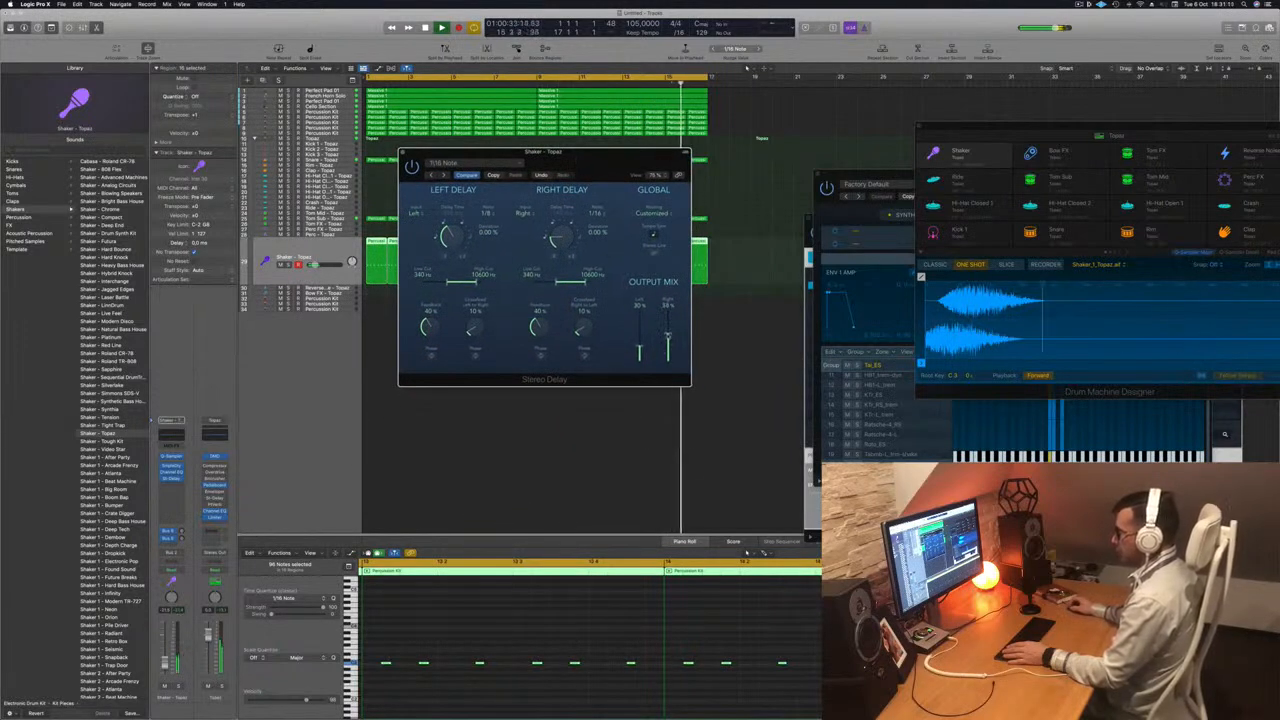
{"action": "left_click_drag", "start_coordinate": [643, 348], "coordinate": [643, 345]}
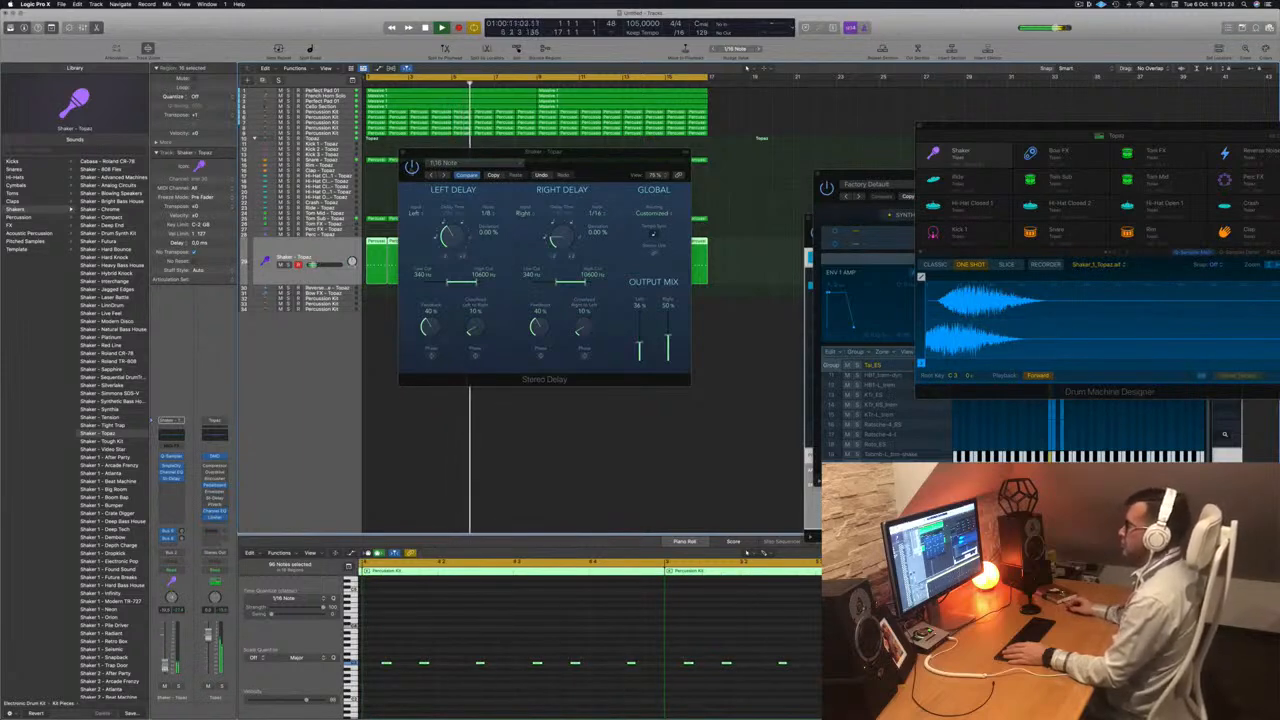
{"action": "left_click", "coordinate": [403, 154]}
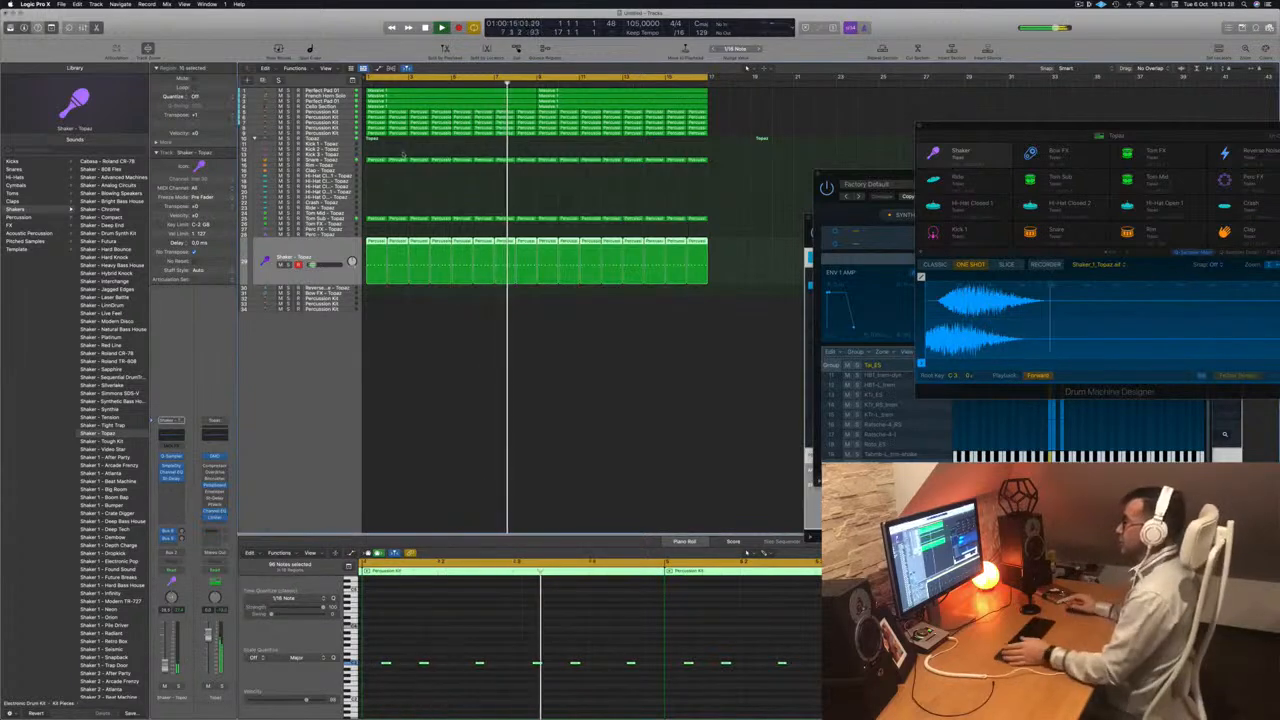
- Repeat all regions once to extend the arrangement to 32 bars, and lengthen the cycle range to cover them
{"action": "left_click", "coordinate": [643, 188]}
{"action": "key", "text": "Return"}
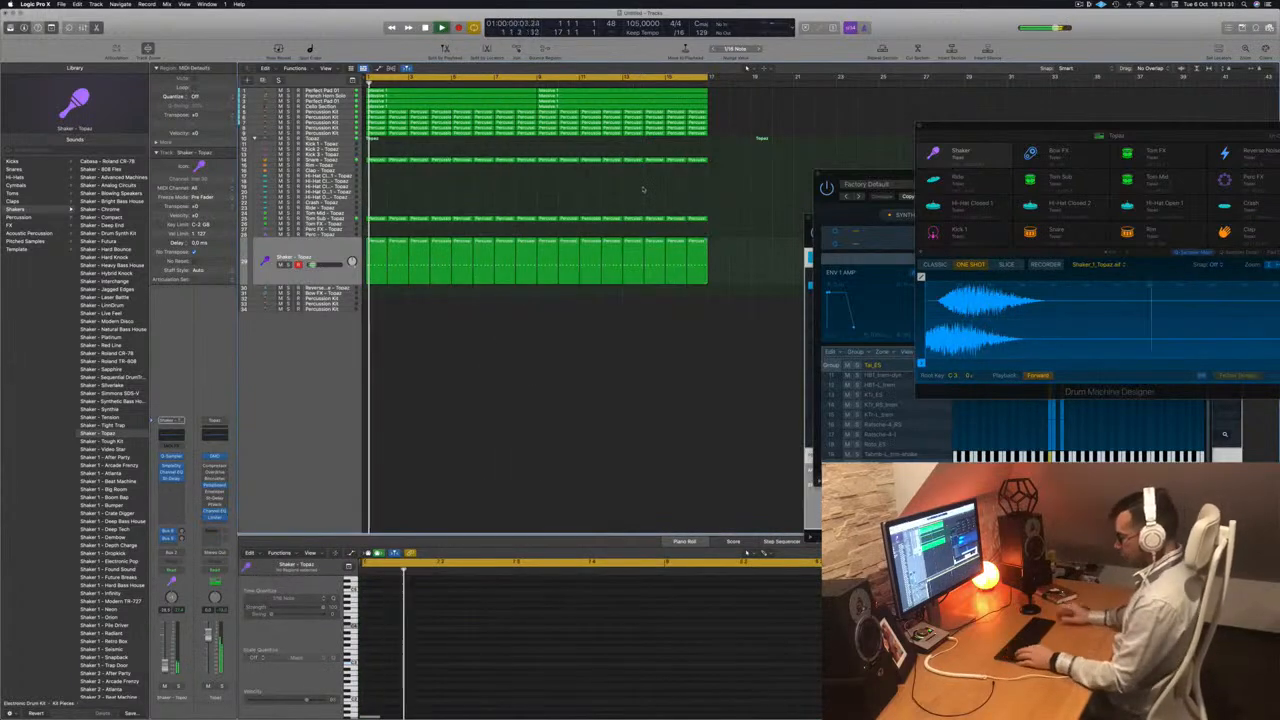
{"action": "key", "text": "super+a"}
{"action": "key", "text": "super+r"}
{"action": "scroll", "coordinate": [616, 201], "scroll_direction": "left", "scroll_amount": 3}
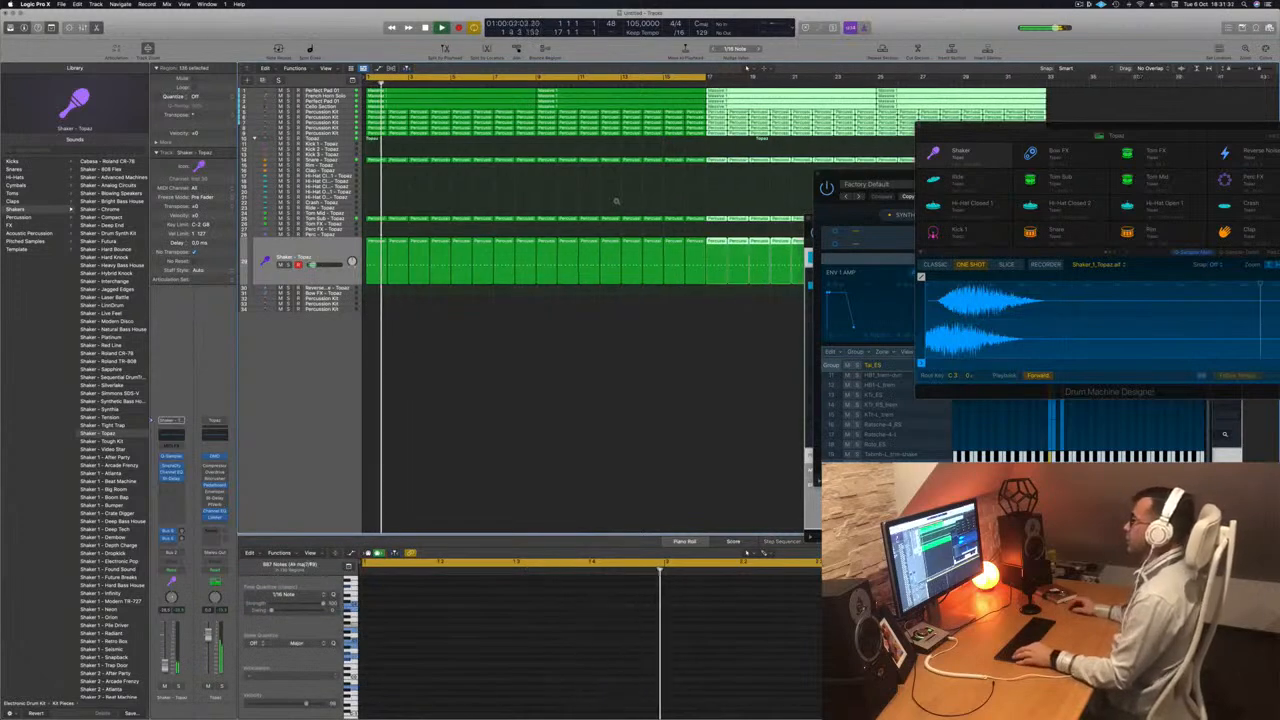
{"action": "left_click_drag", "start_coordinate": [595, 76], "coordinate": [818, 82]}
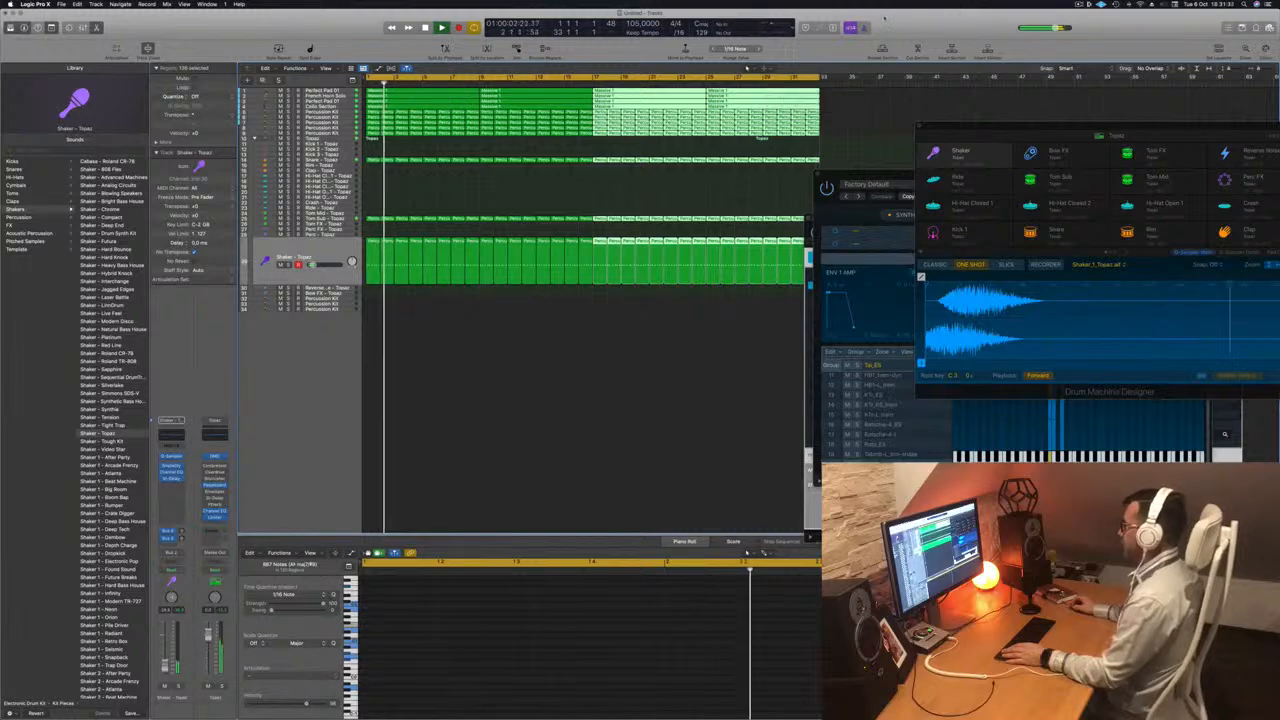
{"action": "left_click", "coordinate": [1079, 4]}
{"action": "left_click", "coordinate": [940, 26]}
{"action": "left_click_drag", "start_coordinate": [880, 174], "coordinate": [919, 336]}
{"action": "key", "text": "space"}
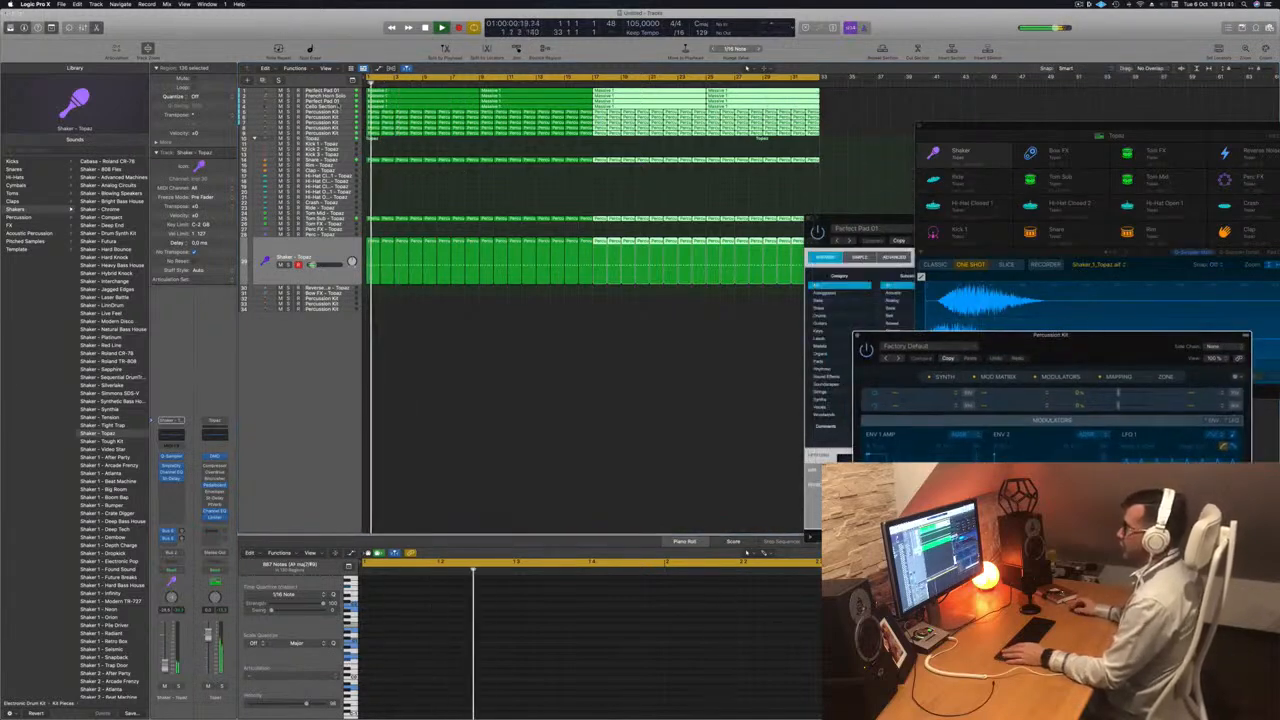
- Duplicate the first Perfect Pad 01 track and copy its four regions onto the new track
{"action": "left_click", "coordinate": [337, 104]}
{"action": "left_click", "coordinate": [336, 91]}
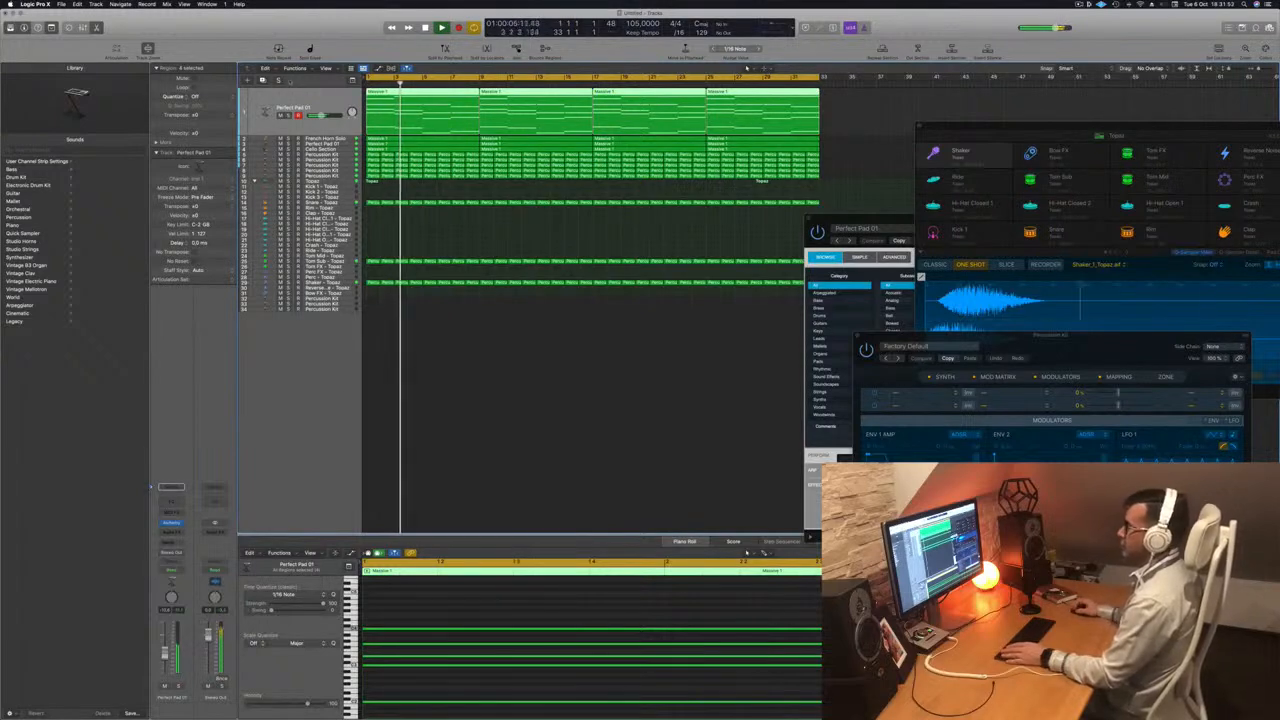
{"action": "key", "text": "super+d"}
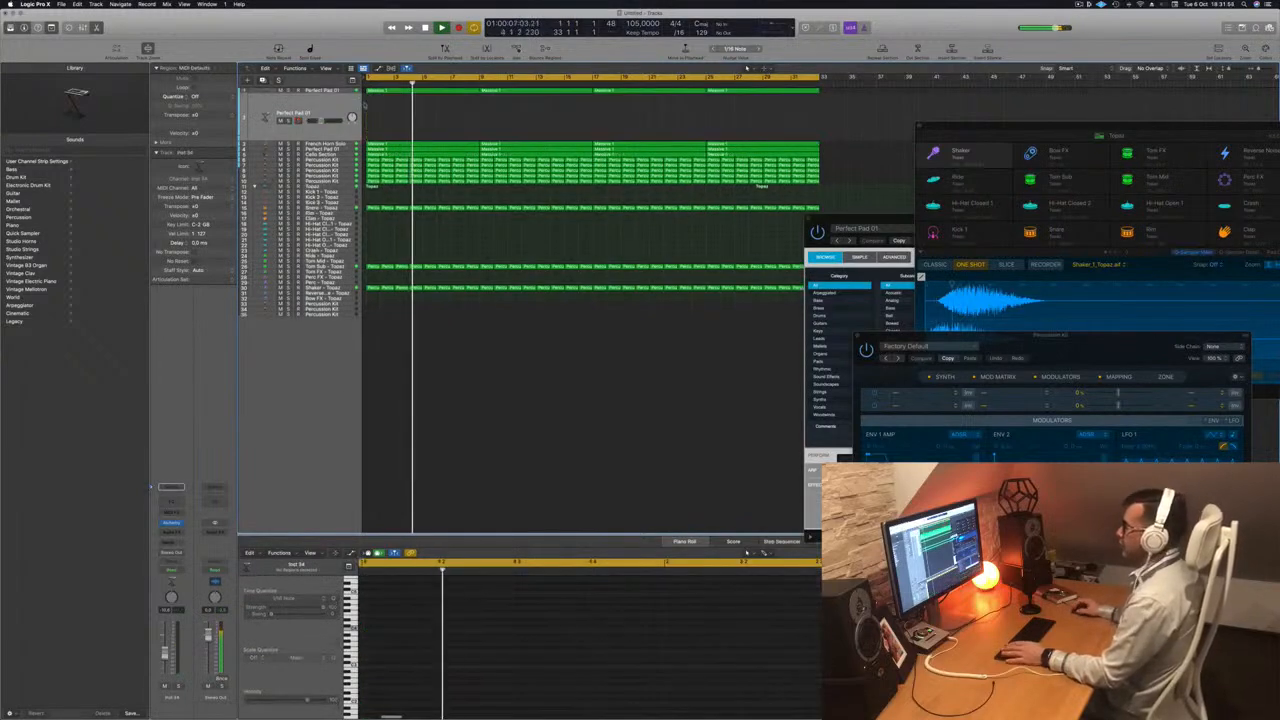
{"action": "left_click", "coordinate": [816, 91]}
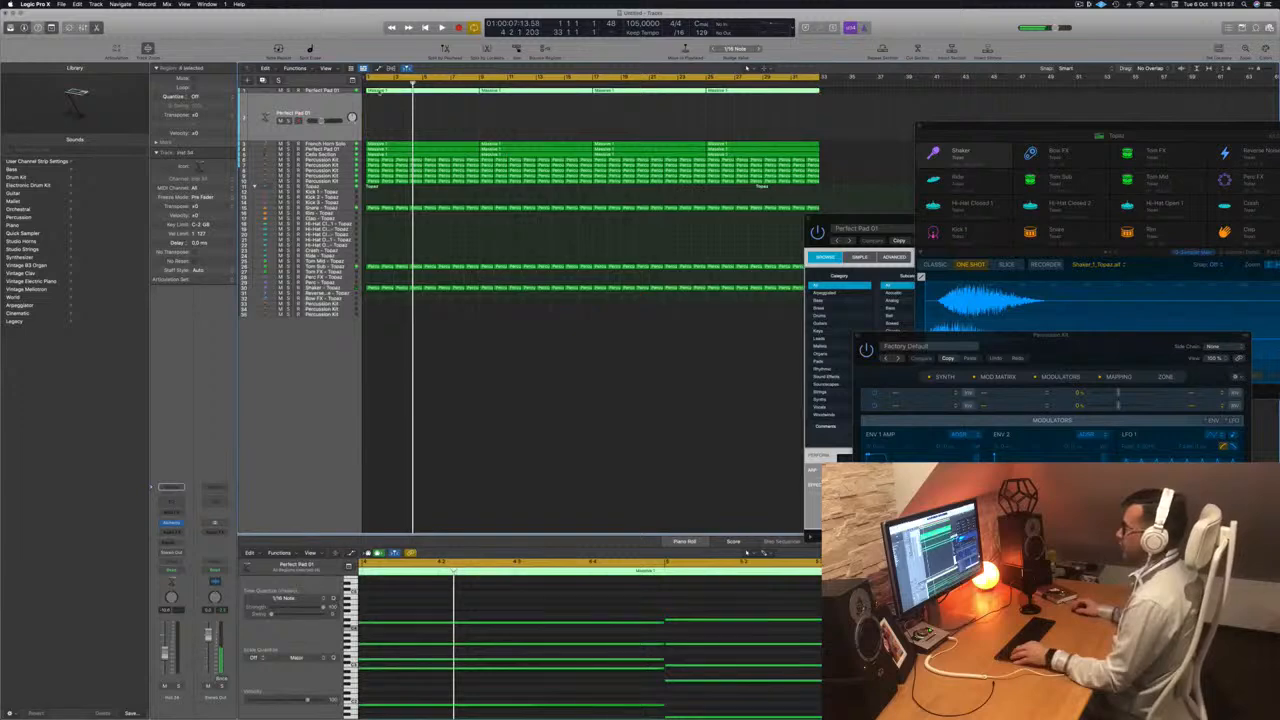
{"action": "left_click_drag", "start_coordinate": [382, 97], "coordinate": [384, 117]}
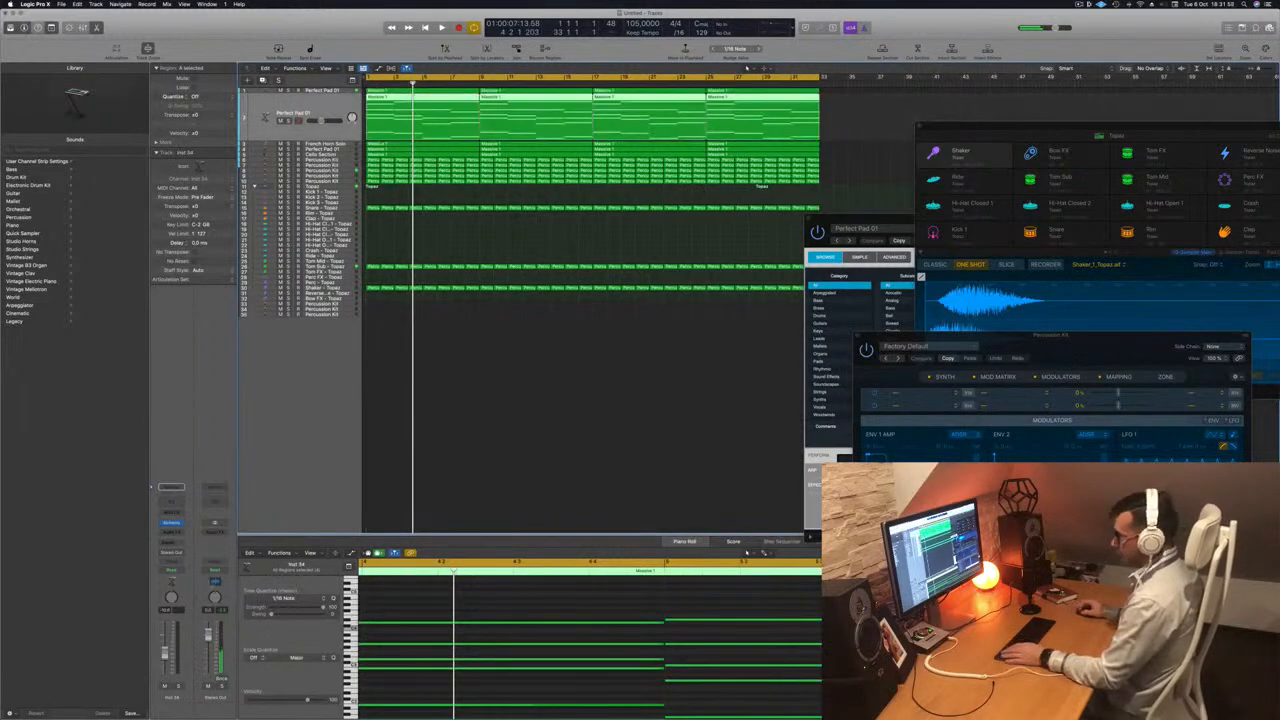
- Open Alchemy on the duplicated pad track, filter its presets to Arpeggiated and load 80s Simple Synth Patterns
{"action": "left_click", "coordinate": [172, 524]}
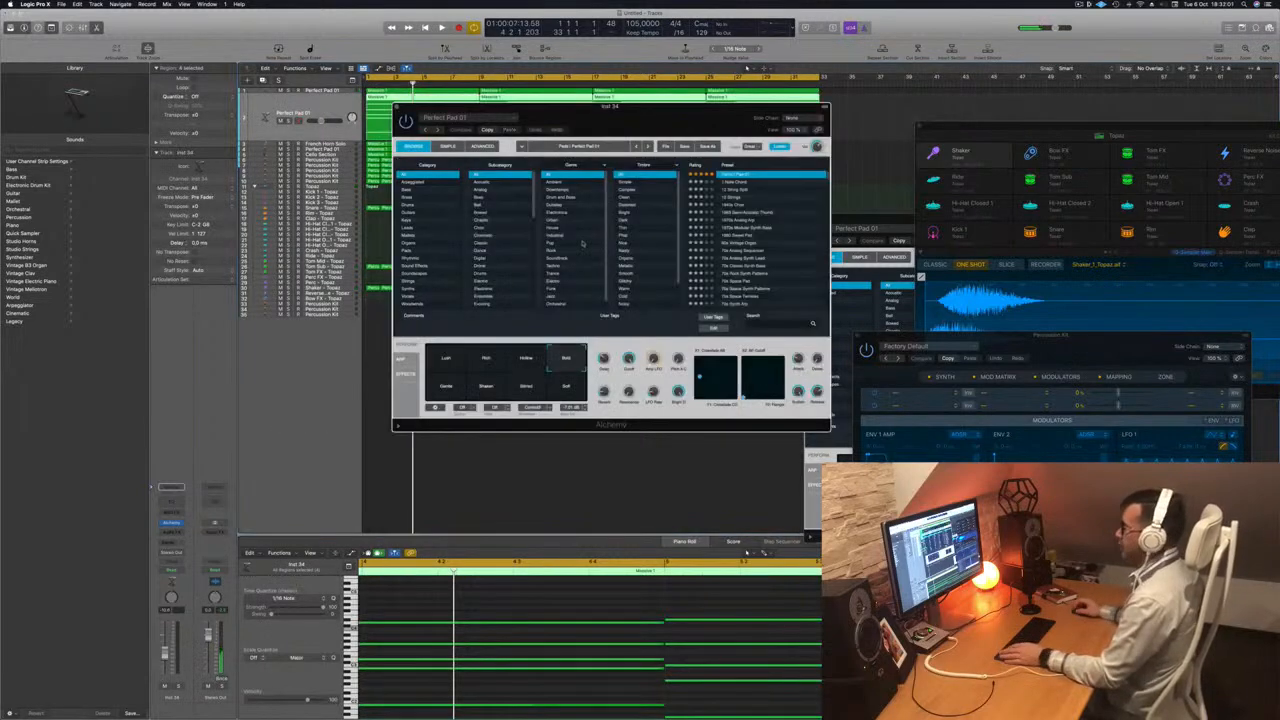
{"action": "left_click_drag", "start_coordinate": [737, 117], "coordinate": [719, 126]}
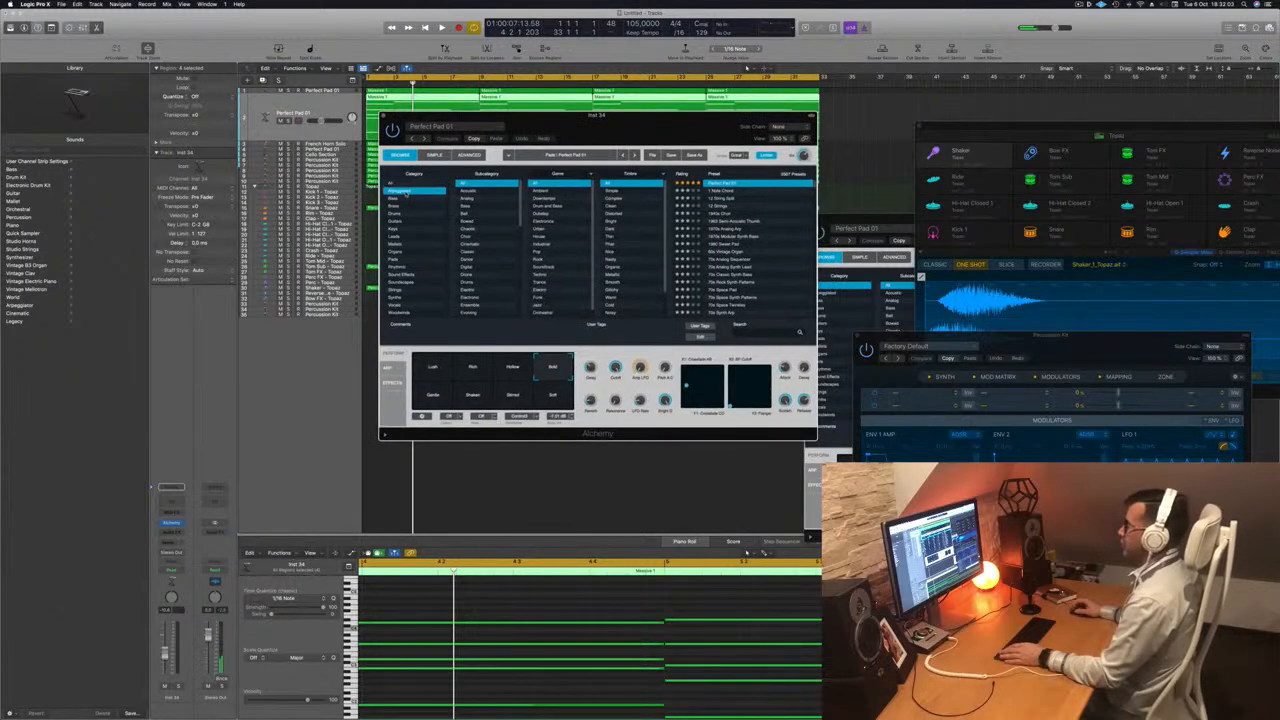
{"action": "left_click", "coordinate": [406, 197]}
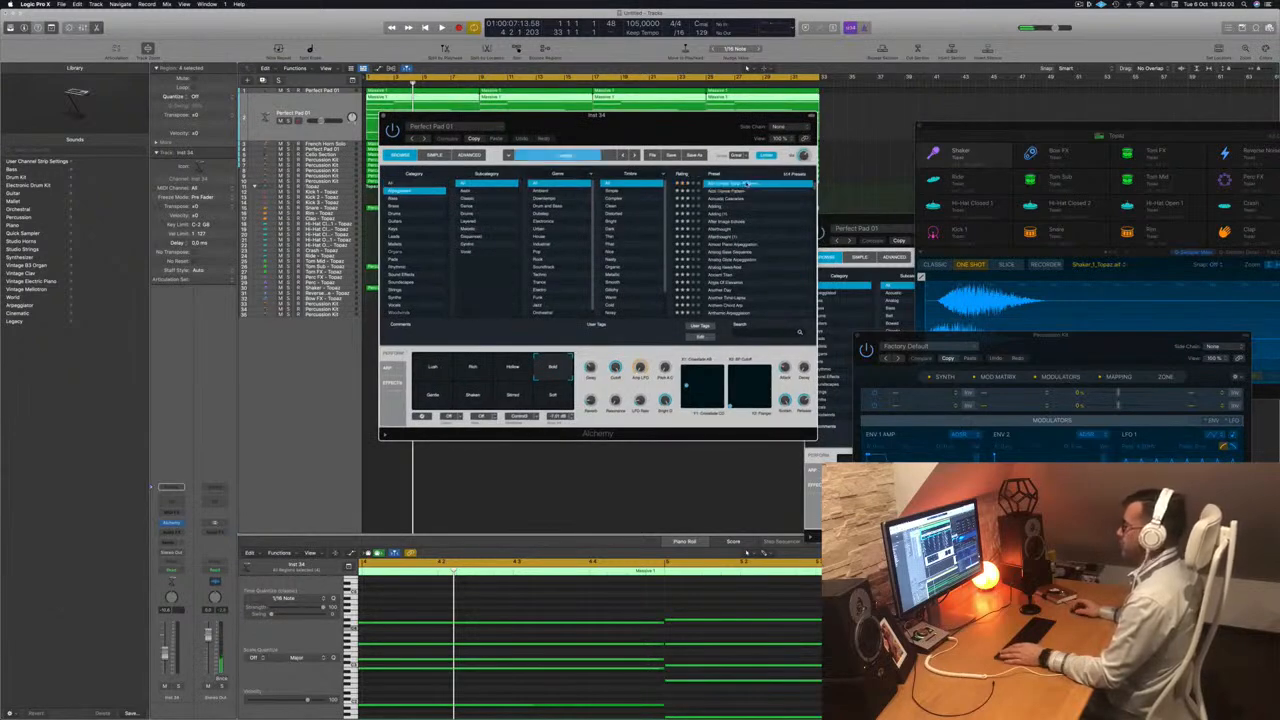
{"action": "left_click_drag", "start_coordinate": [737, 116], "coordinate": [898, 94]}
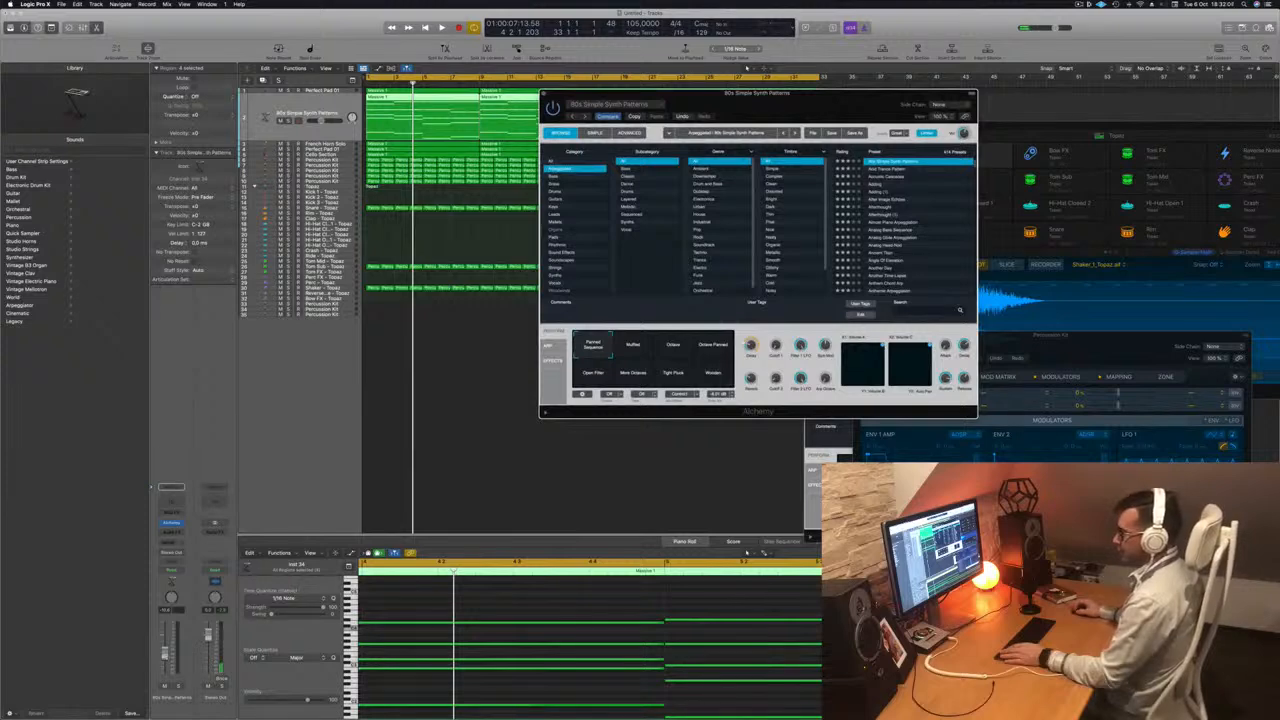
- Play the track and audition the Muffled, Octave, Octave Panned and Open Filter variations of 80s Simple Synth Patterns
{"action": "key", "text": "space"}
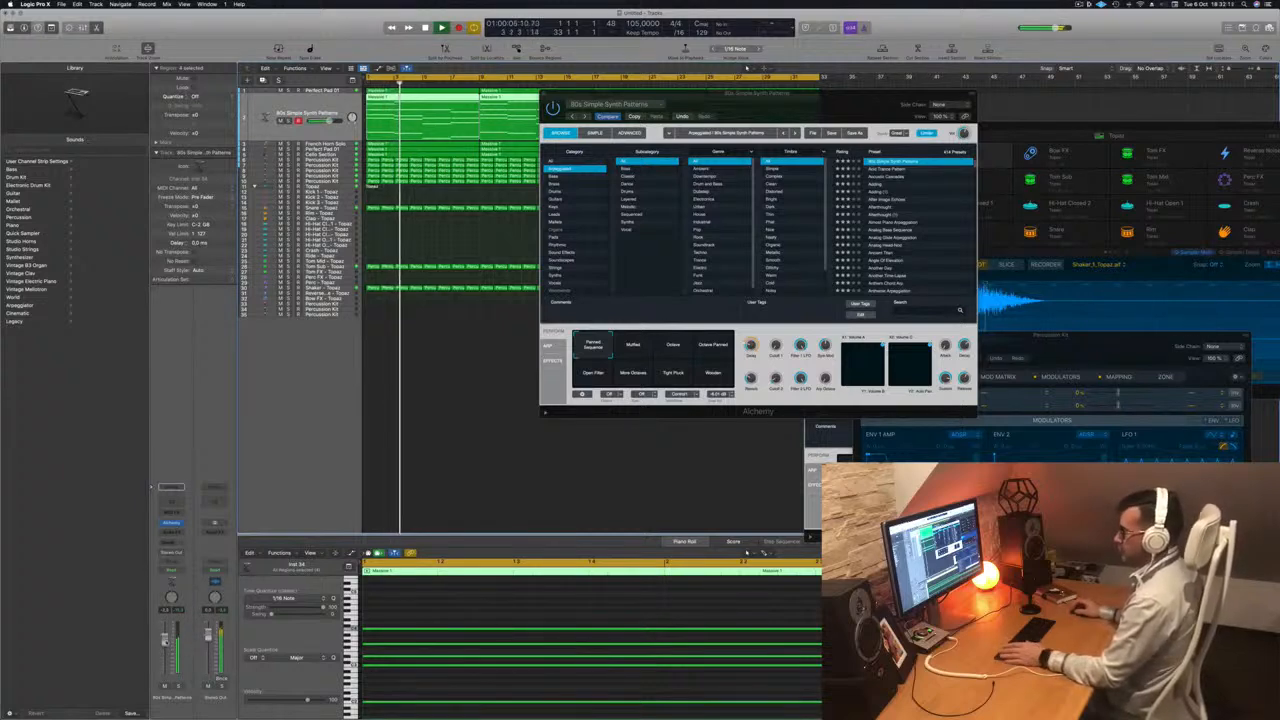
{"action": "left_click", "coordinate": [633, 346]}
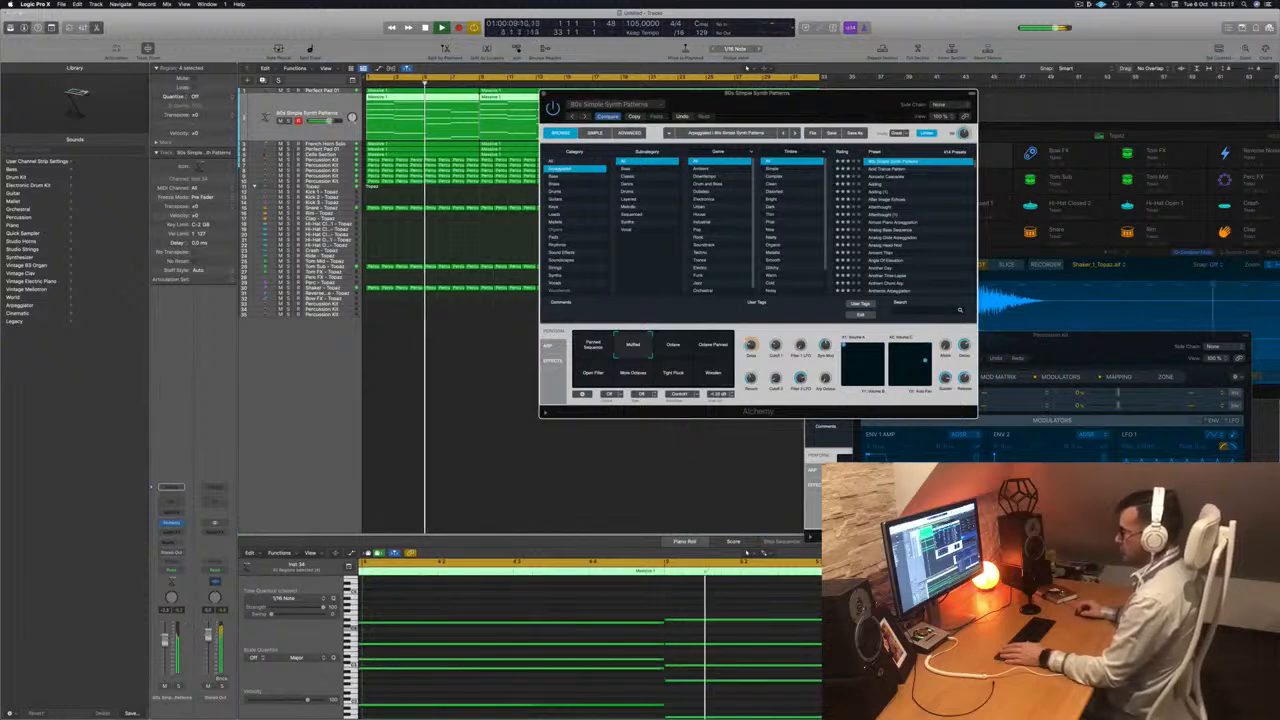
{"action": "left_click", "coordinate": [674, 345]}
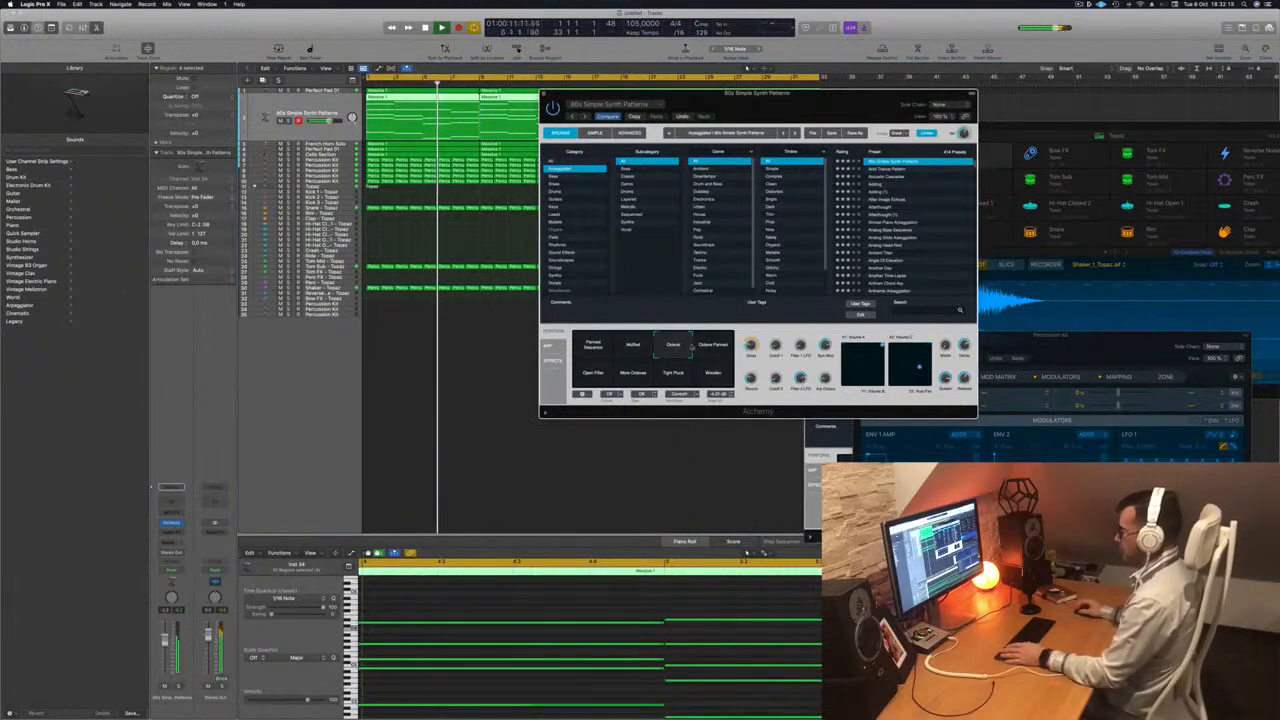
{"action": "left_click", "coordinate": [713, 345]}
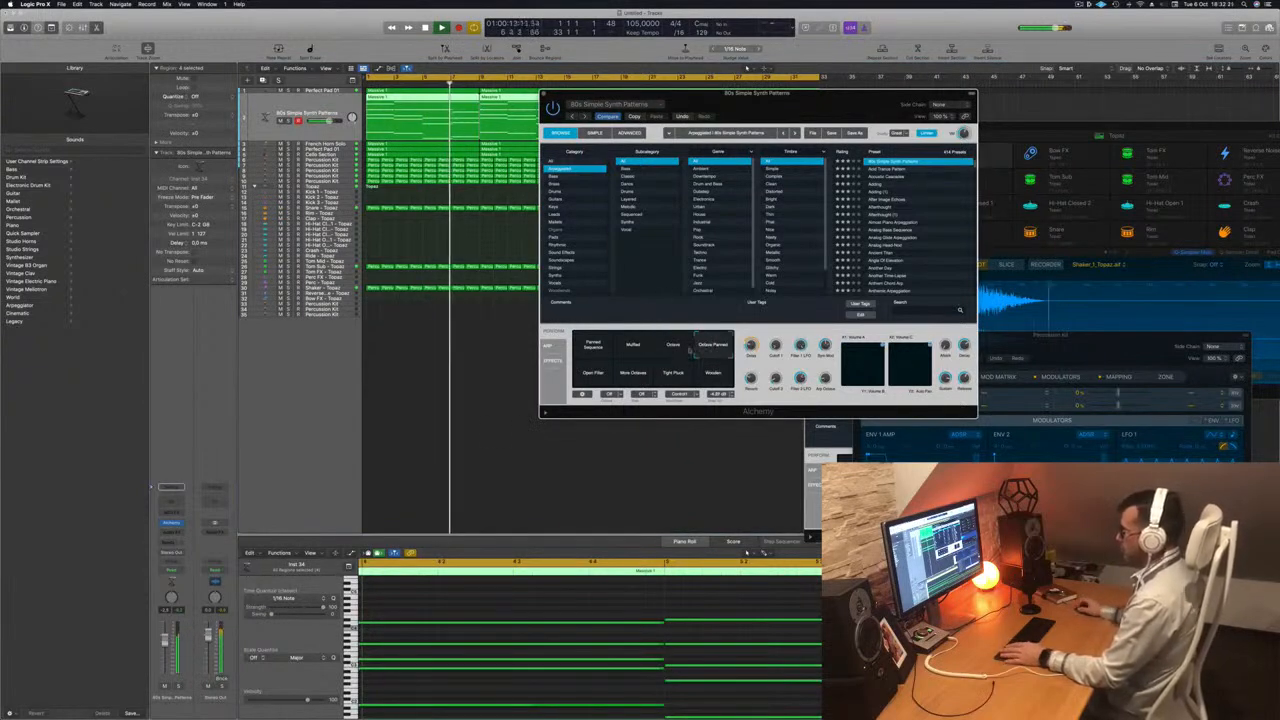
{"action": "left_click", "coordinate": [597, 374]}
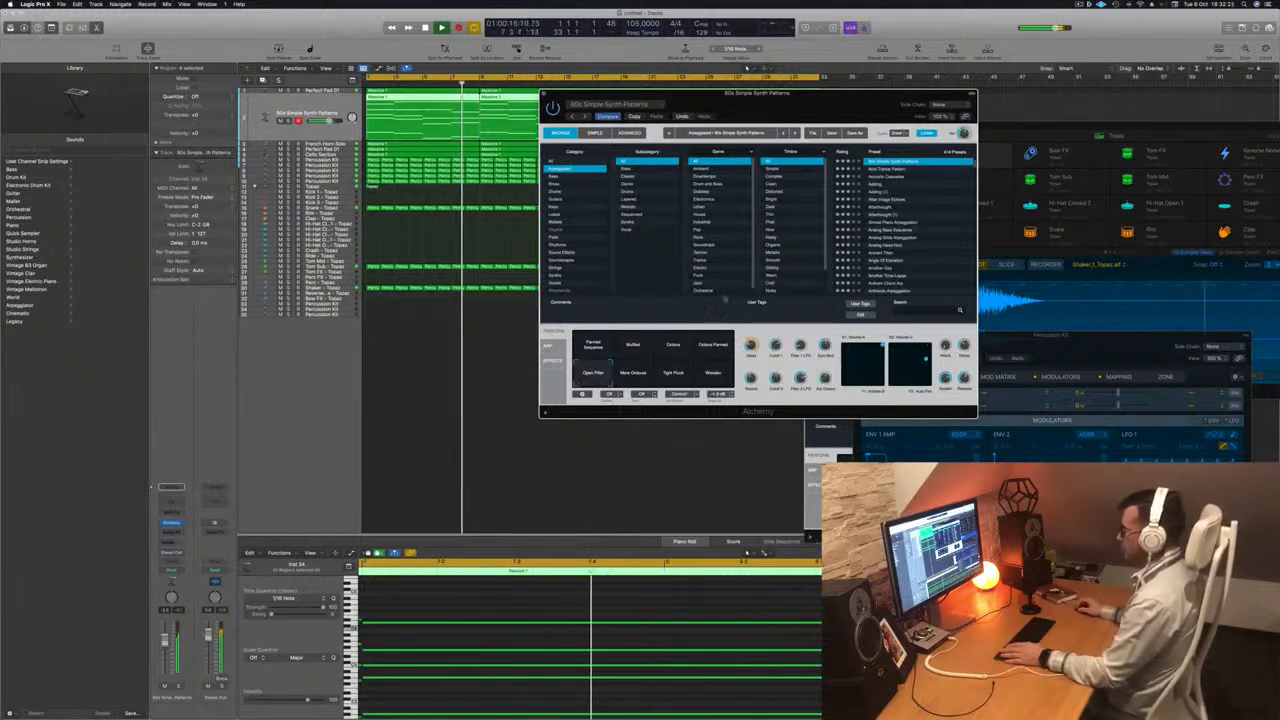
- Audition the Acid Trance Pattern, Acoustic Cascades and Adding presets in Alchemy during playback
{"action": "left_click", "coordinate": [900, 169]}
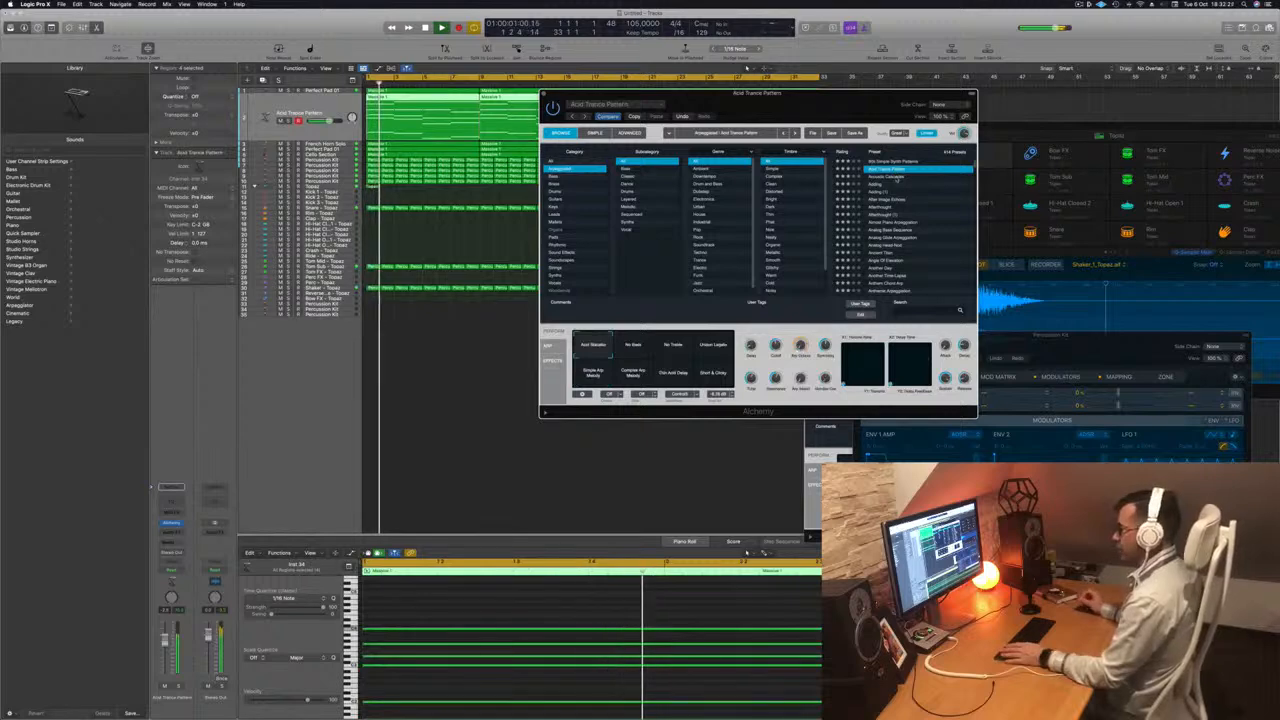
{"action": "left_click", "coordinate": [898, 177]}
{"action": "left_click_drag", "start_coordinate": [832, 94], "coordinate": [853, 89]}
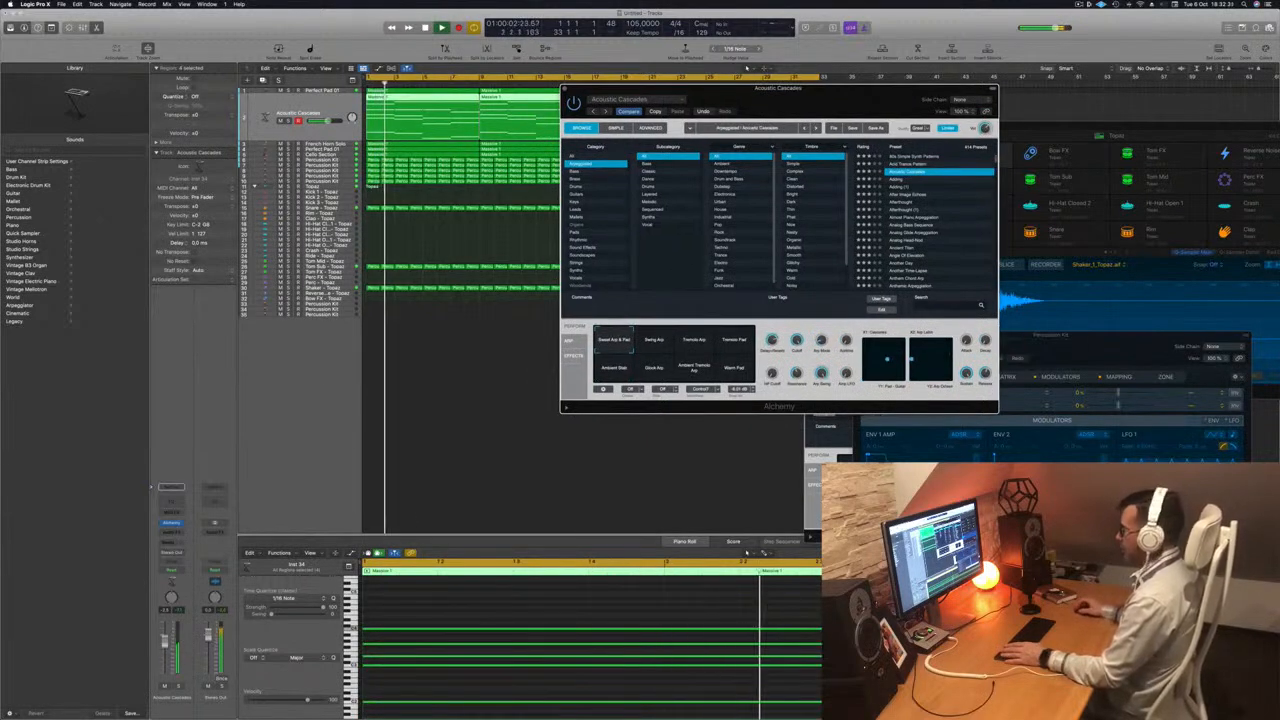
{"action": "left_click", "coordinate": [901, 196]}
{"action": "key", "text": "Down"}
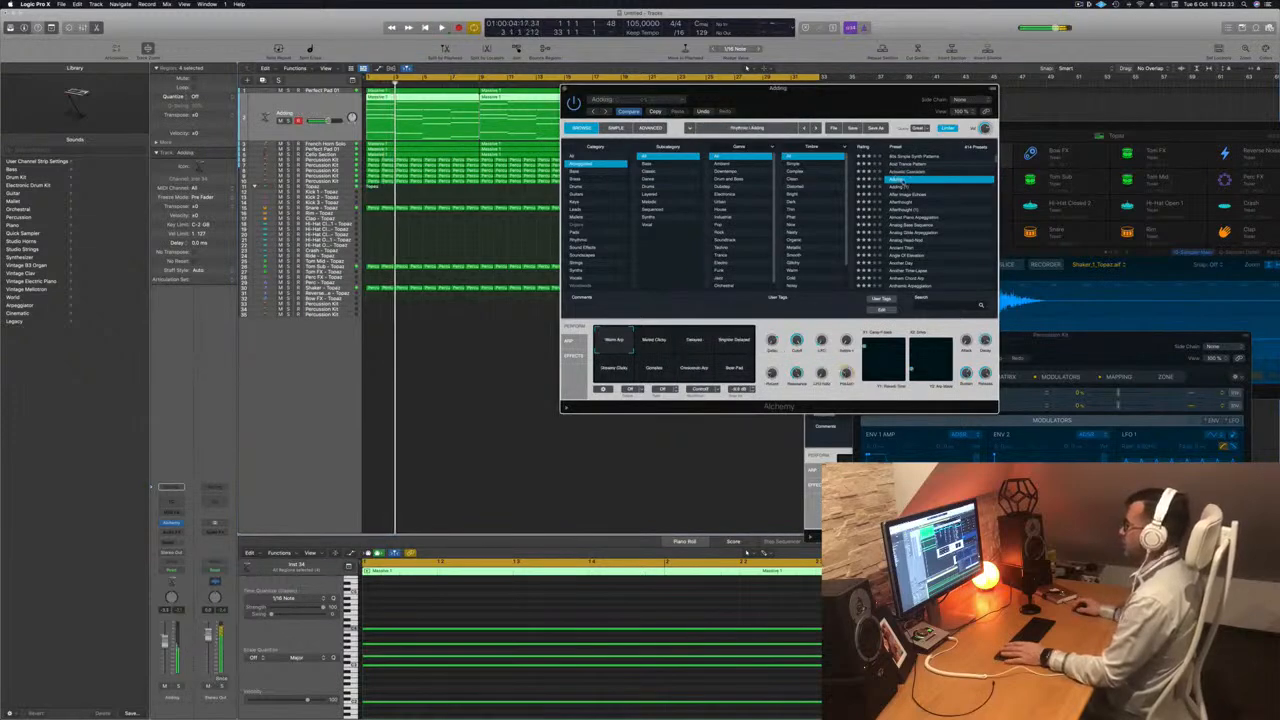
- Load the 1970s Analog Arp preset in Alchemy and adjust the duplicated track's volume
{"action": "scroll", "coordinate": [904, 183], "scroll_direction": "up", "scroll_amount": 5}
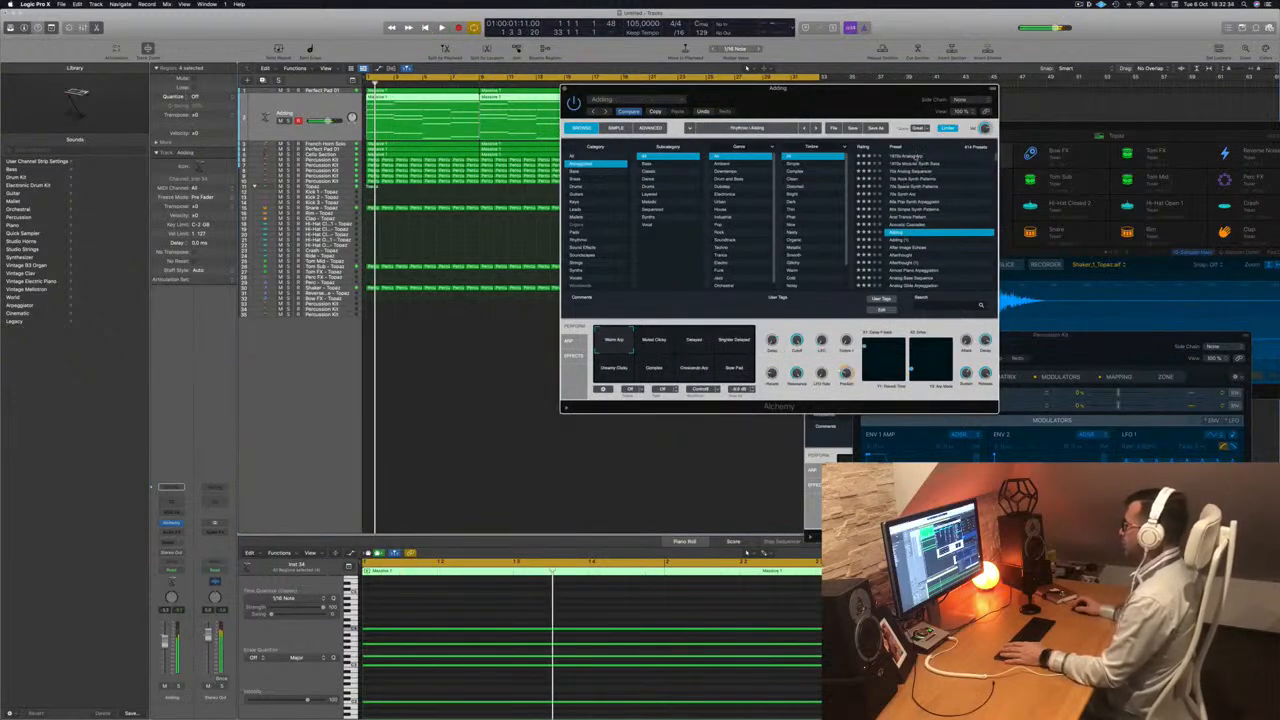
{"action": "left_click_drag", "start_coordinate": [861, 92], "coordinate": [889, 95]}
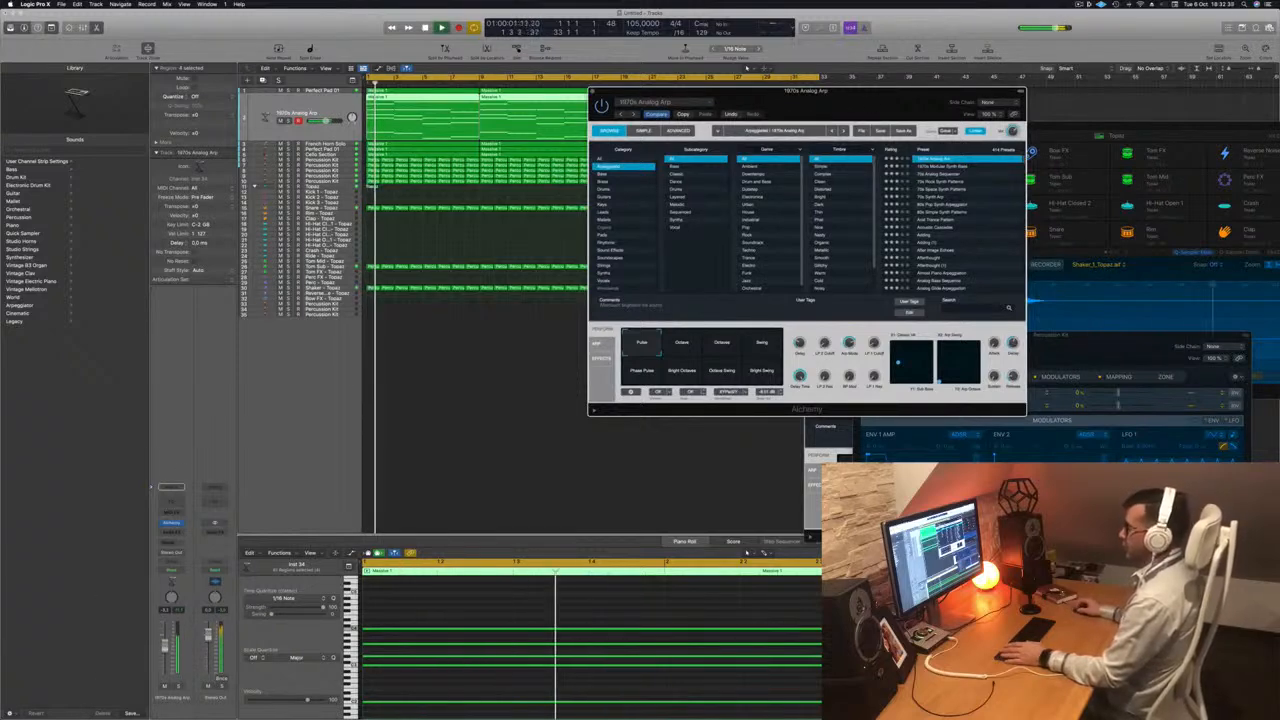
{"action": "left_click", "coordinate": [165, 647]}
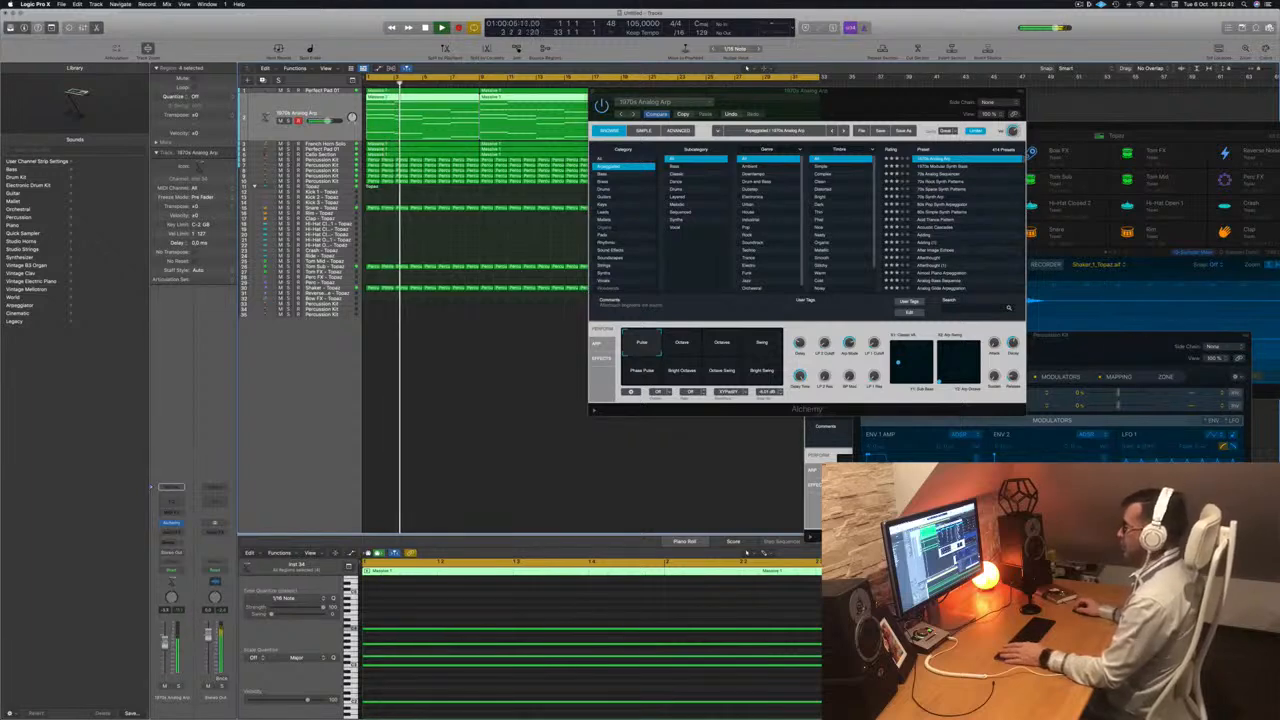
- Audition the octave, swing and phase variations of 1970s Analog Arp, then return to Pulse
{"action": "left_click", "coordinate": [715, 349]}
{"action": "left_click", "coordinate": [770, 345]}
{"action": "left_click", "coordinate": [641, 370]}
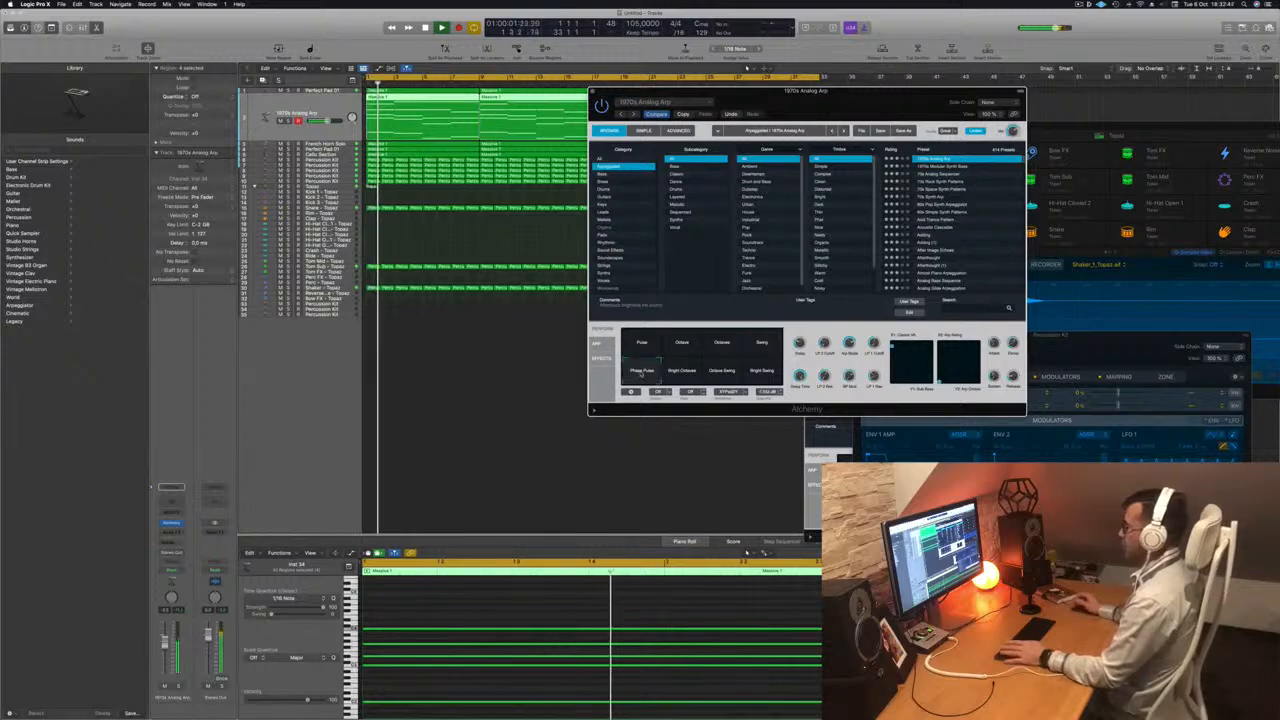
{"action": "left_click", "coordinate": [680, 370]}
{"action": "left_click", "coordinate": [720, 372]}
{"action": "left_click", "coordinate": [748, 369]}
{"action": "left_click", "coordinate": [641, 344]}
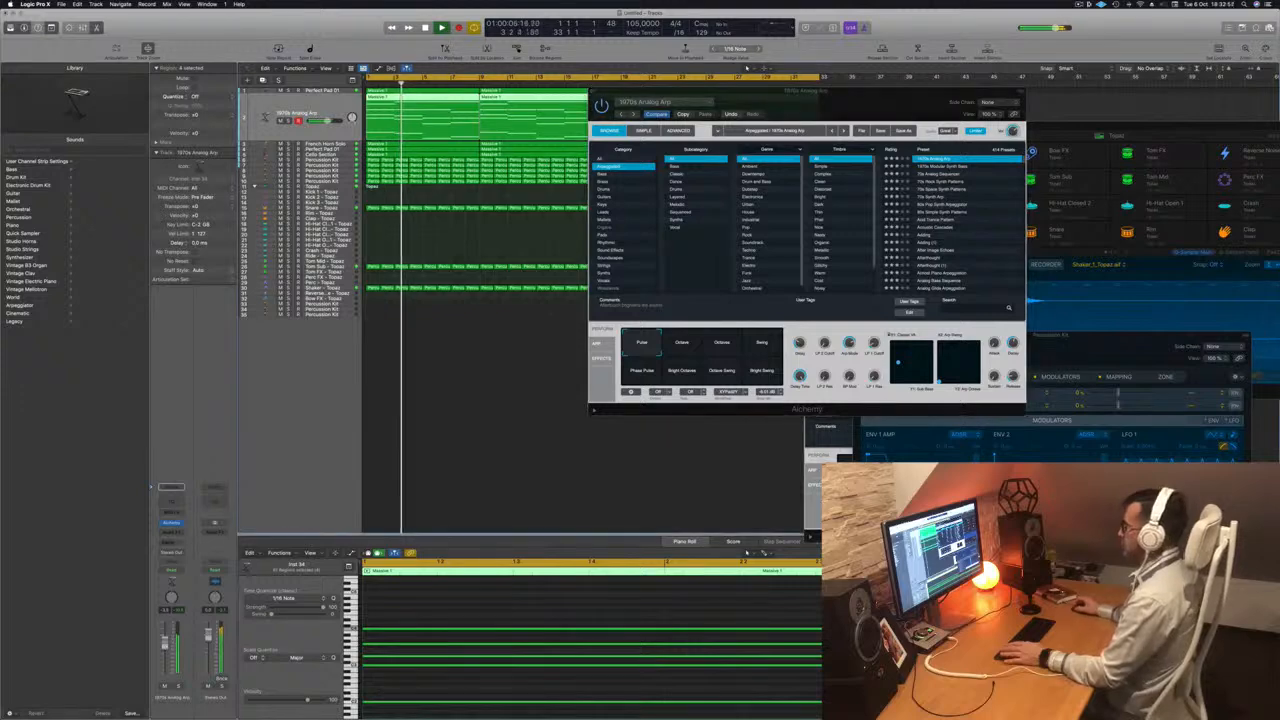
- Try the 1970s Modular Synth Bass preset, then load 70s Analog Sequencer on the duplicated track
{"action": "key", "text": "Down"}
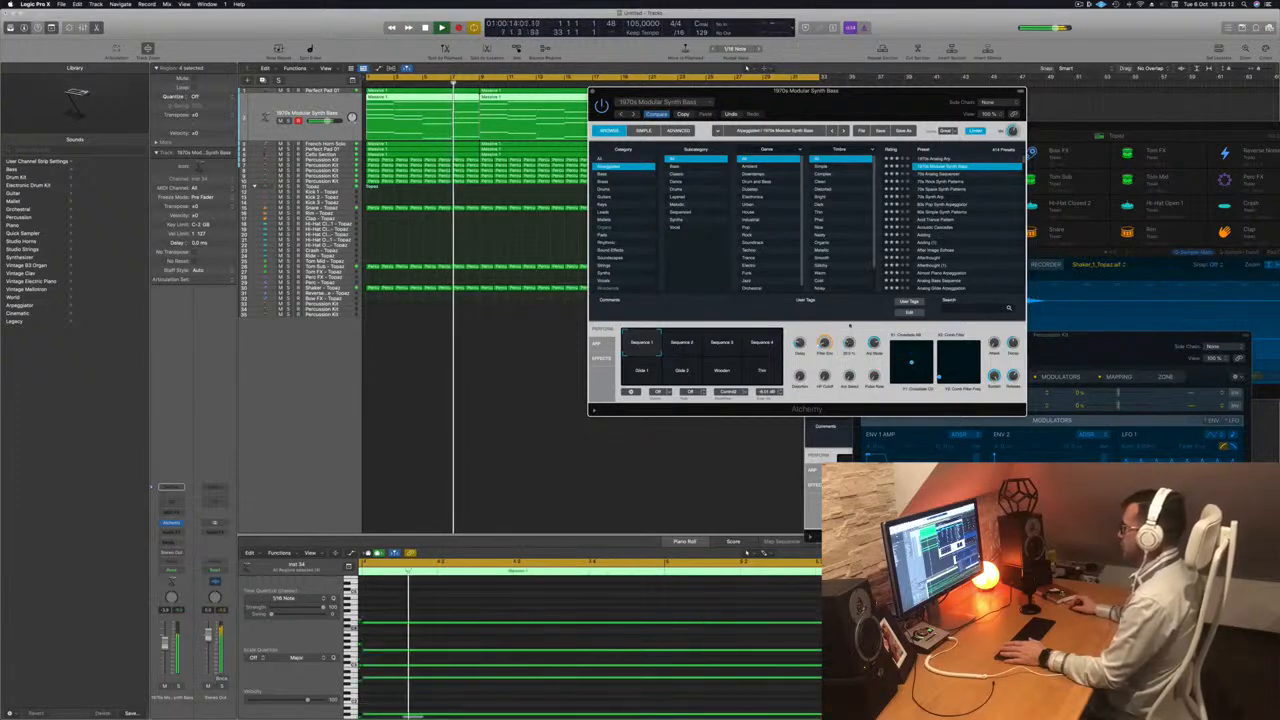
{"action": "key", "text": "Down"}
{"action": "left_click_drag", "start_coordinate": [857, 103], "coordinate": [903, 100]}
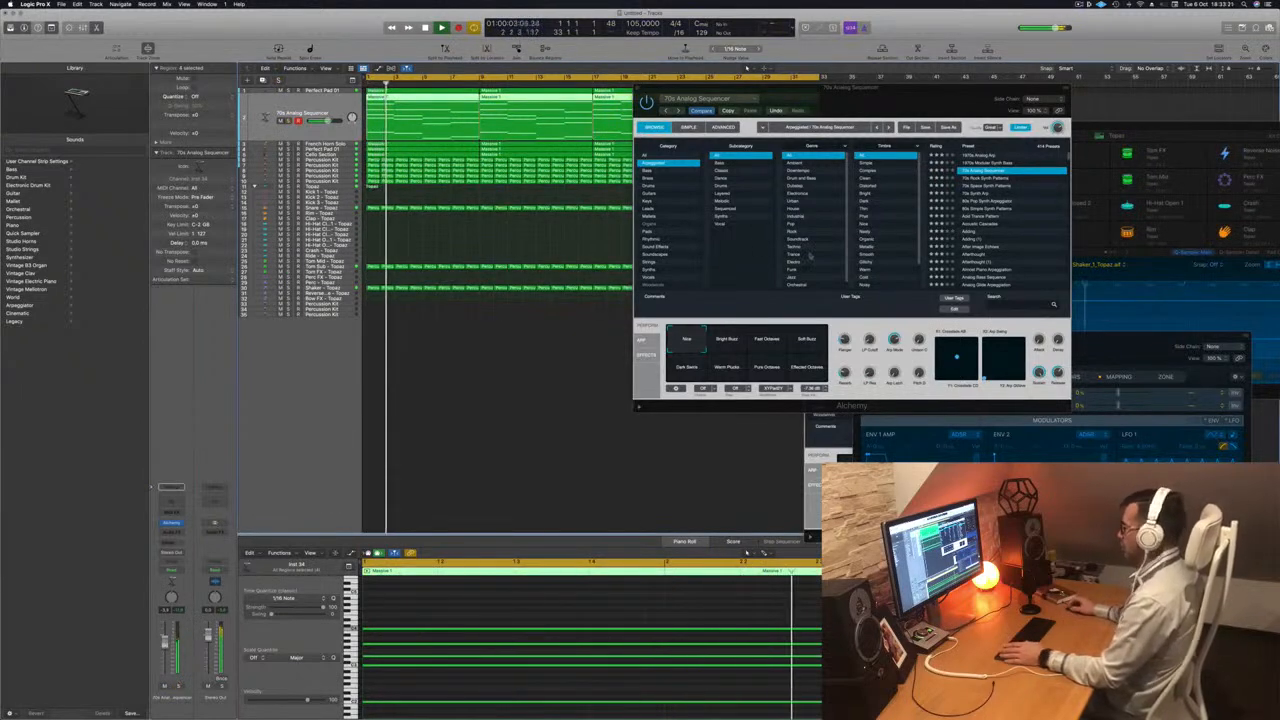
{"action": "left_click_drag", "start_coordinate": [868, 100], "coordinate": [924, 147]}
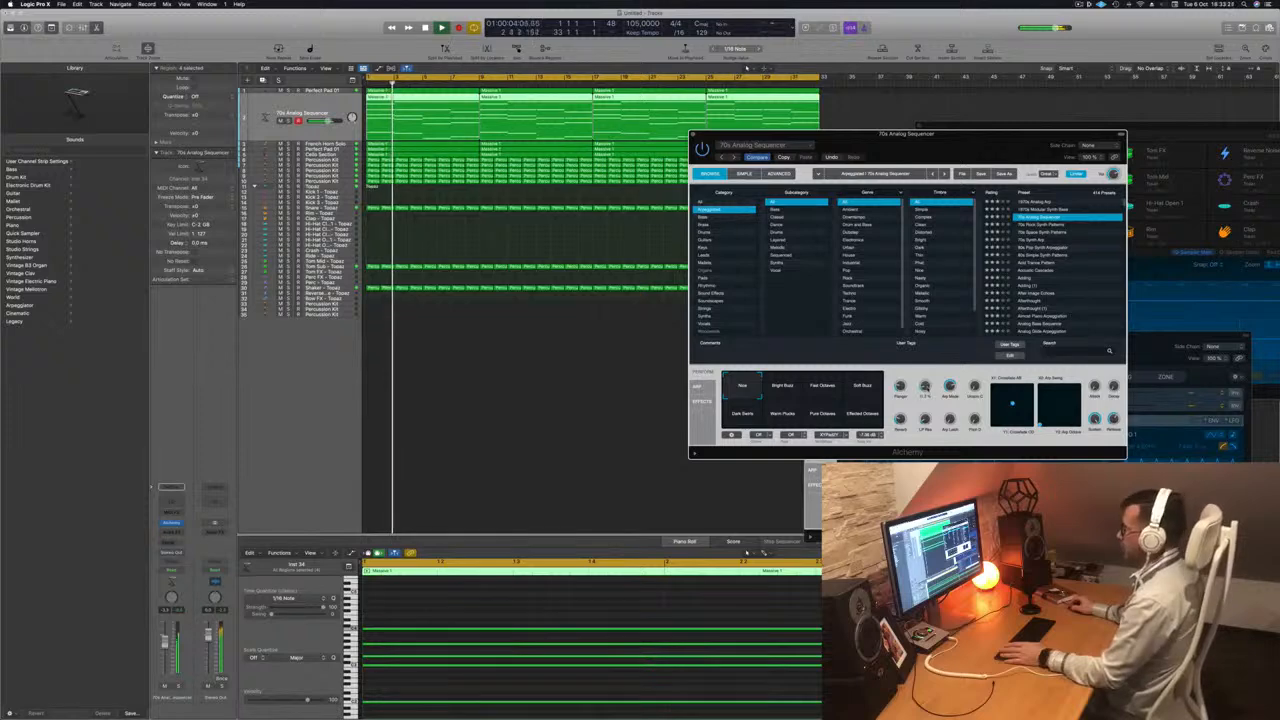
- Close the Alchemy windows of the 70s Analog Sequencer and Perfect Pad 01 tracks
{"action": "left_click_drag", "start_coordinate": [974, 128], "coordinate": [770, 238]}
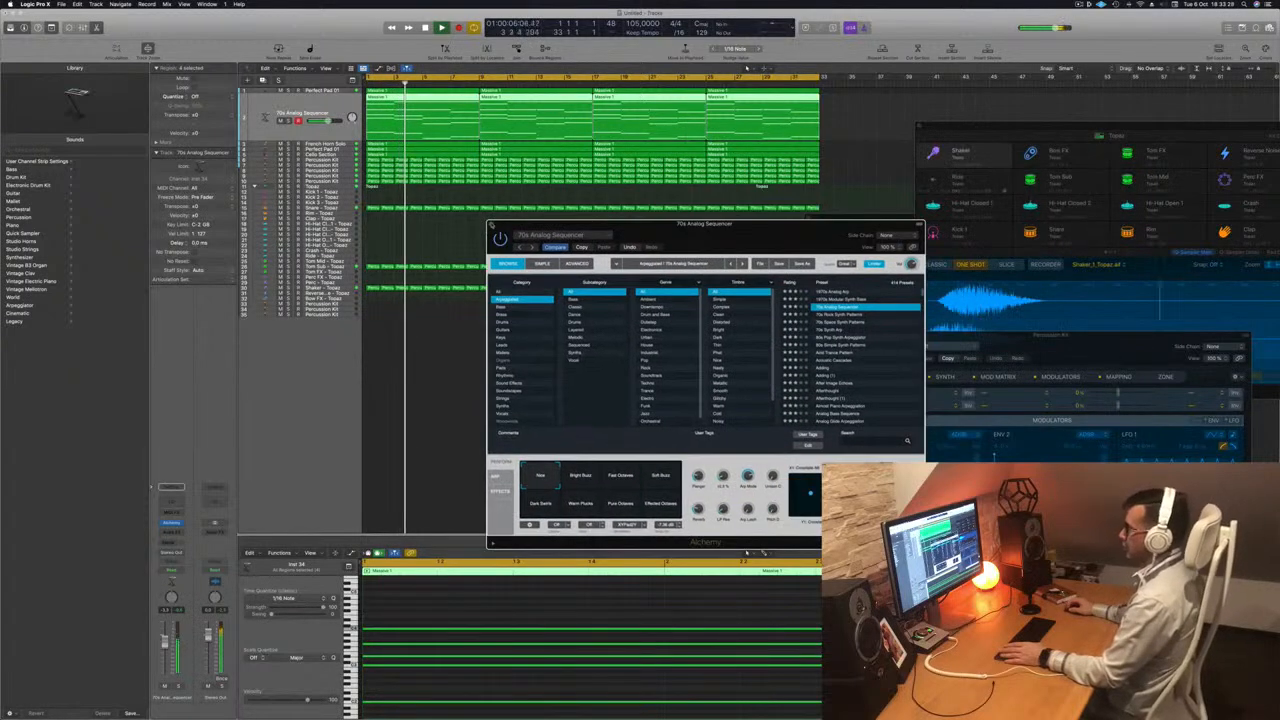
{"action": "left_click", "coordinate": [460, 255]}
{"action": "scroll", "coordinate": [460, 255], "scroll_direction": "down", "scroll_amount": 4}
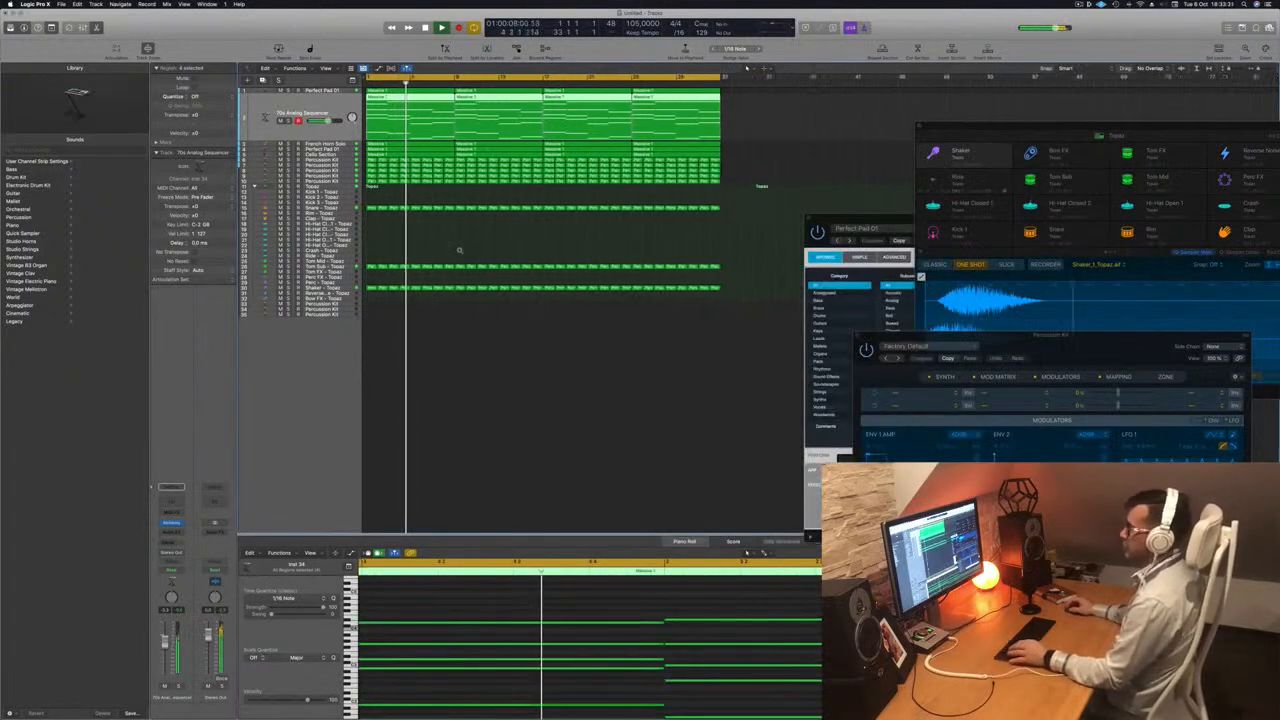
{"action": "left_click_drag", "start_coordinate": [860, 219], "coordinate": [483, 290]}
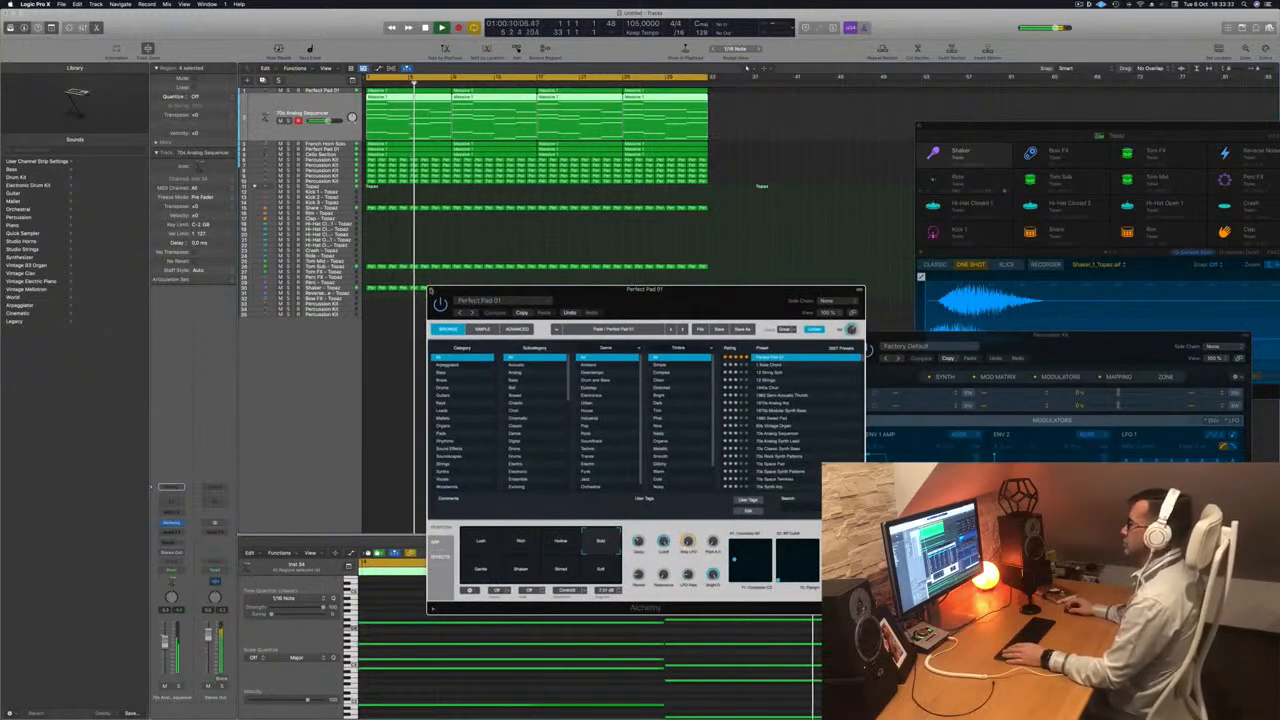
{"action": "left_click", "coordinate": [438, 218]}
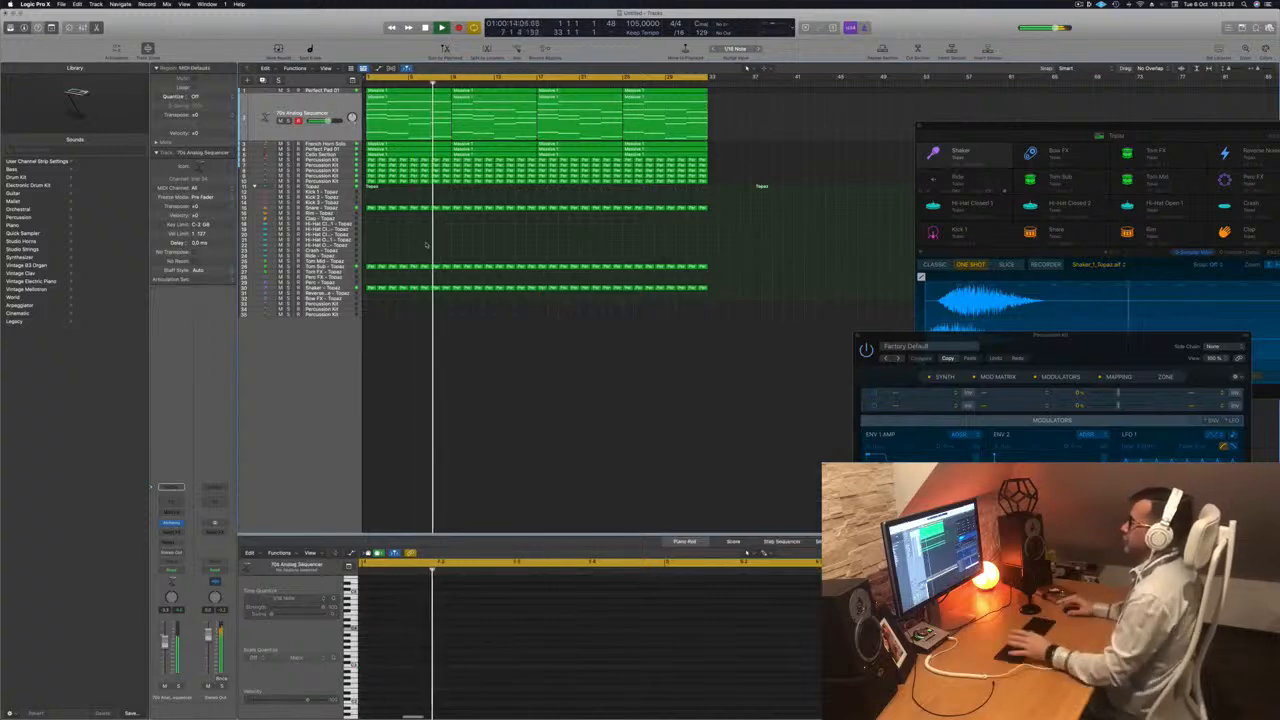
- Color all regions in the arrangement by track and name them by track
{"action": "key", "text": "super+a"}
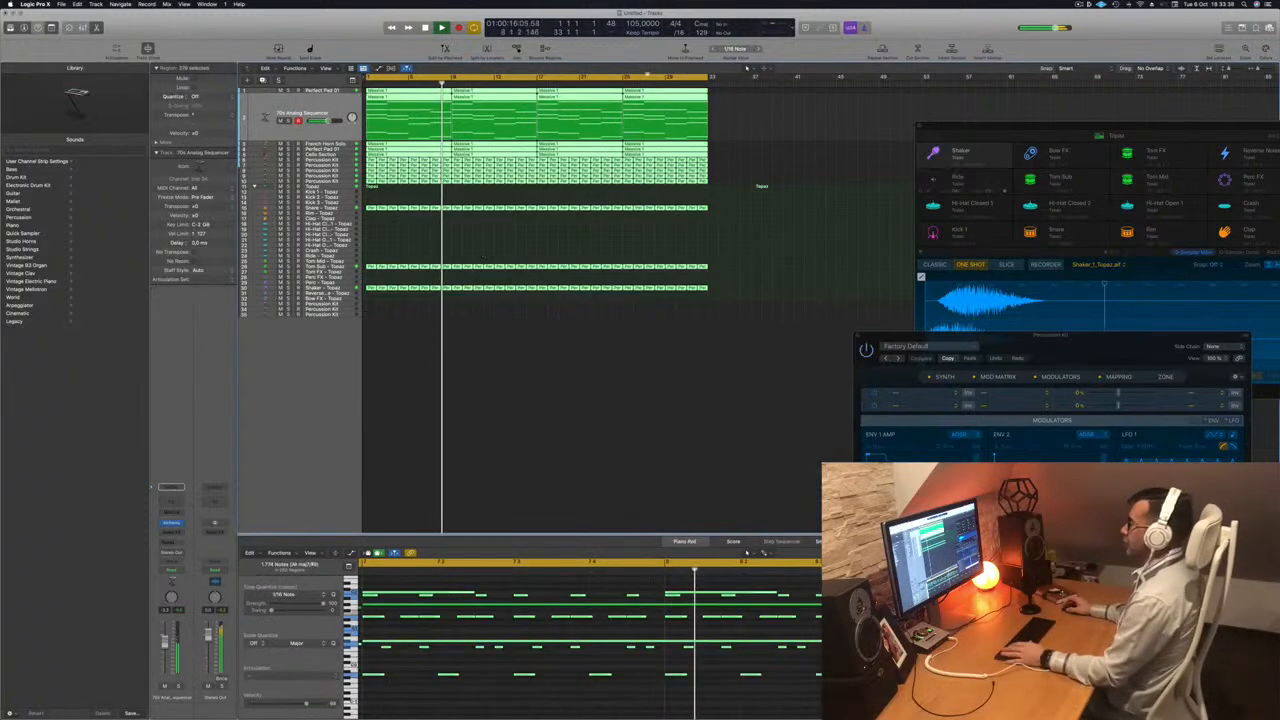
{"action": "right_click", "coordinate": [610, 93]}
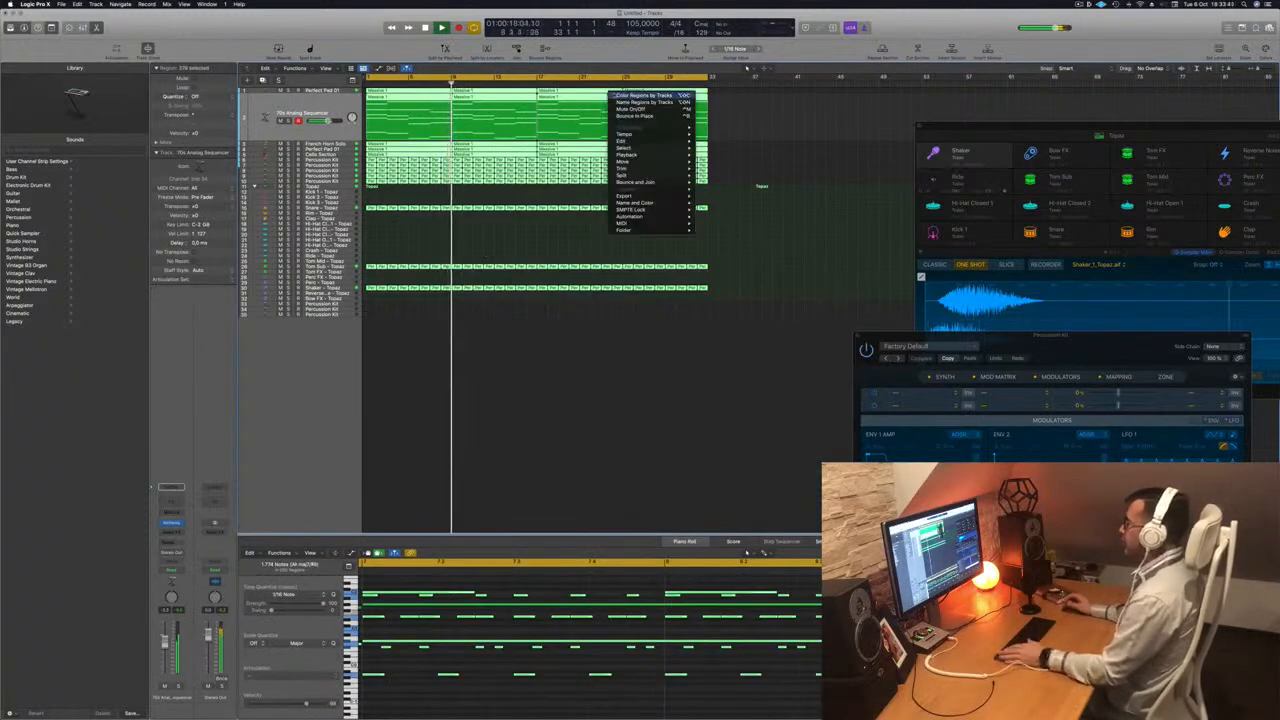
{"action": "left_click", "coordinate": [614, 95]}
{"action": "right_click", "coordinate": [612, 95]}
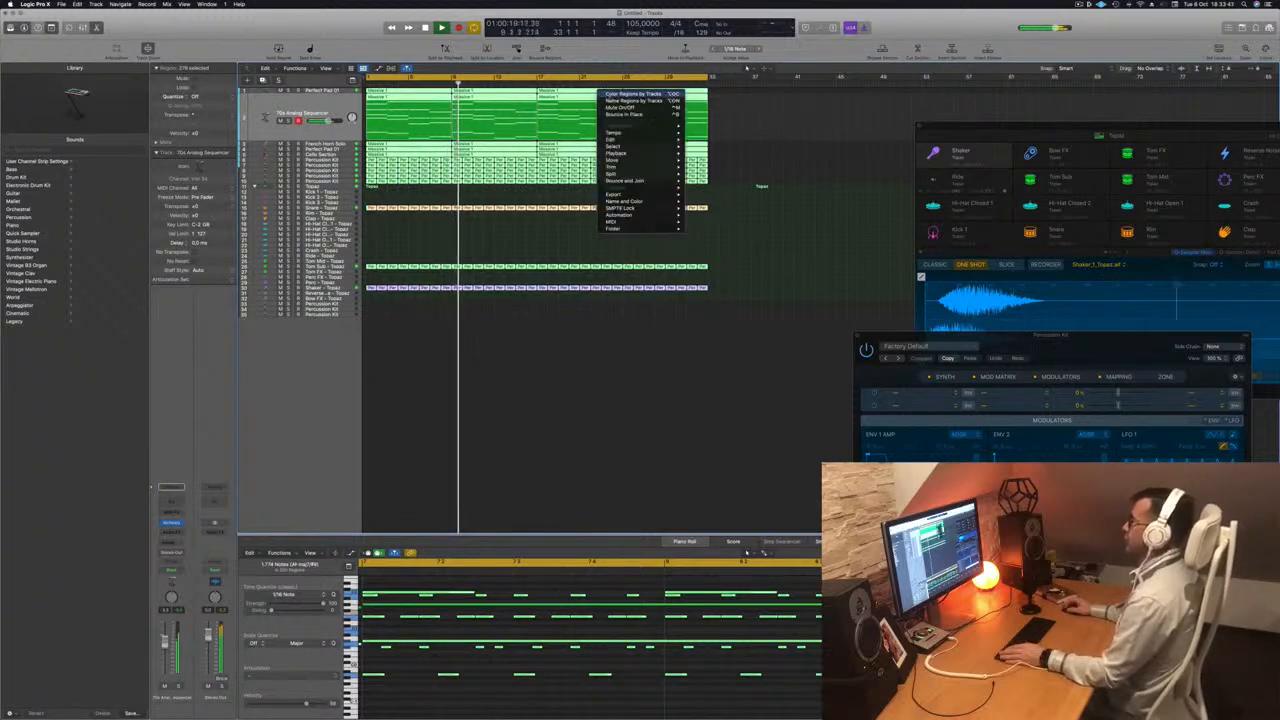
{"action": "left_click", "coordinate": [606, 100]}
{"action": "key", "text": "super+Right"}
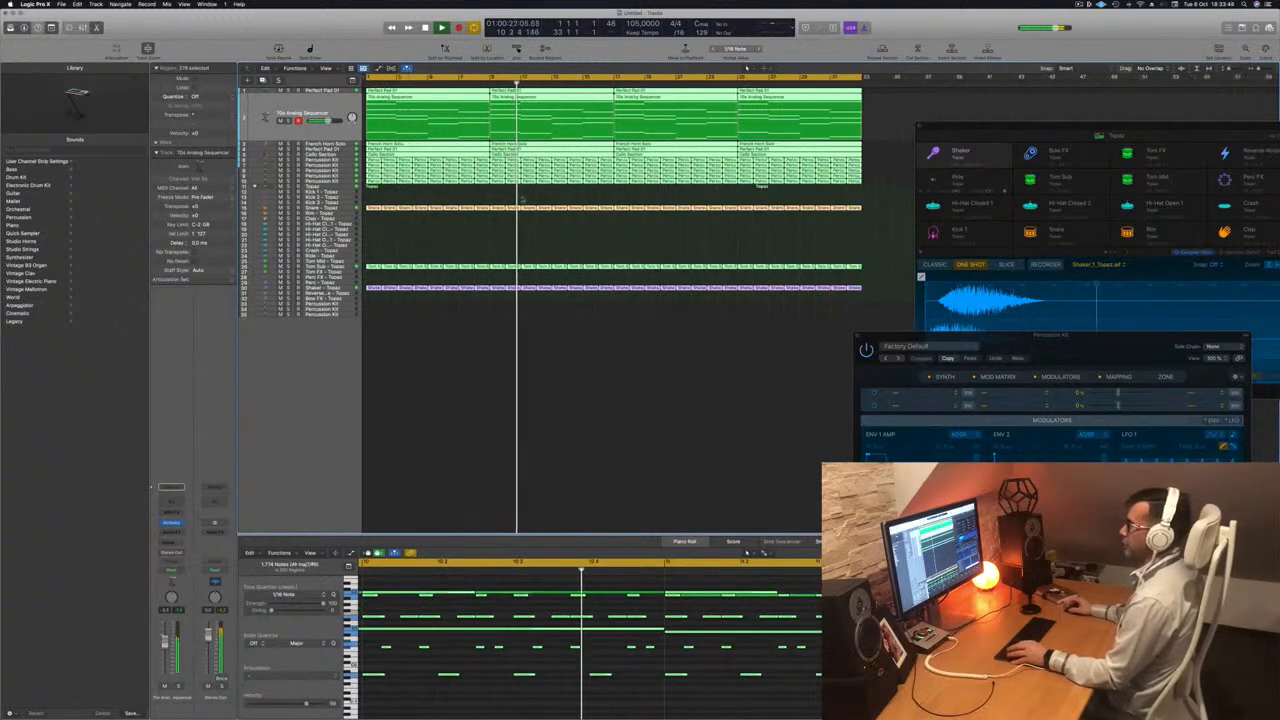
{"action": "left_click", "coordinate": [469, 237]}
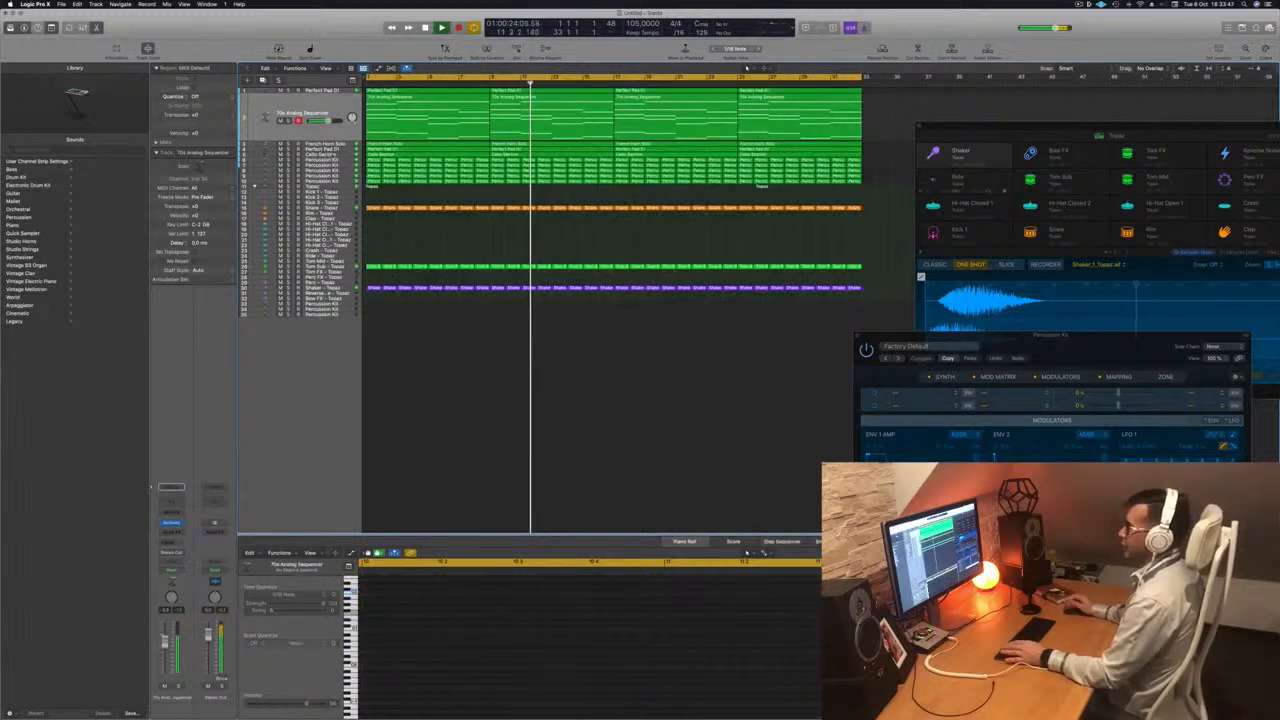
- Solo and unsolo the 70s Analog Sequencer, French Horn Solo and second Perfect Pad 01 tracks in turn during playback
{"action": "key", "text": "super+Left"}
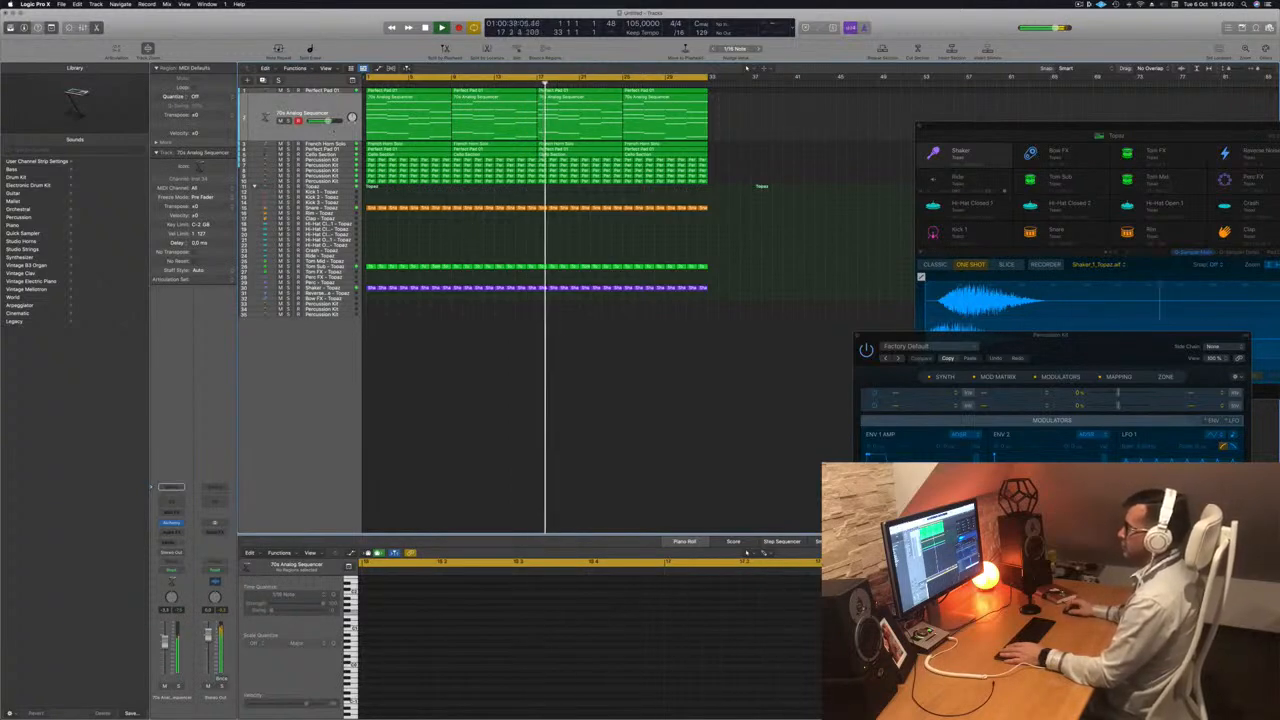
{"action": "key", "text": "s"}
{"action": "key", "text": "s"}
{"action": "left_click", "coordinate": [344, 145]}
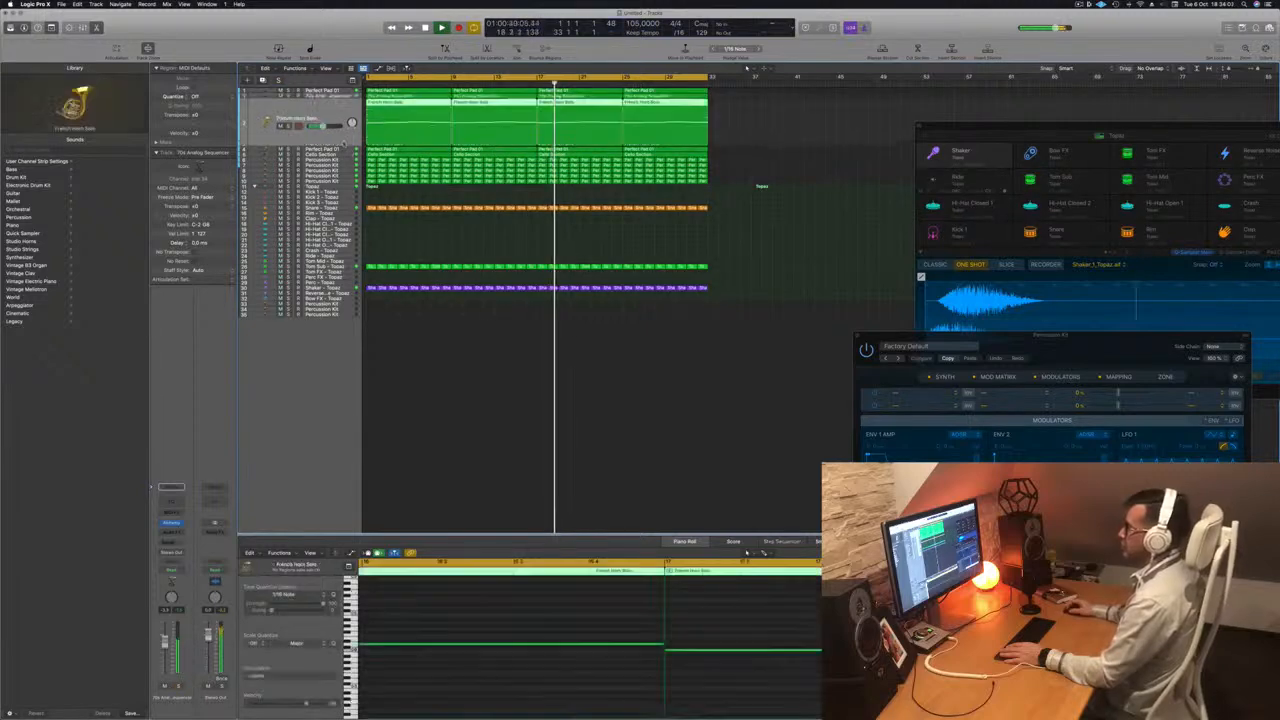
{"action": "key", "text": "s"}
{"action": "key", "text": "s"}
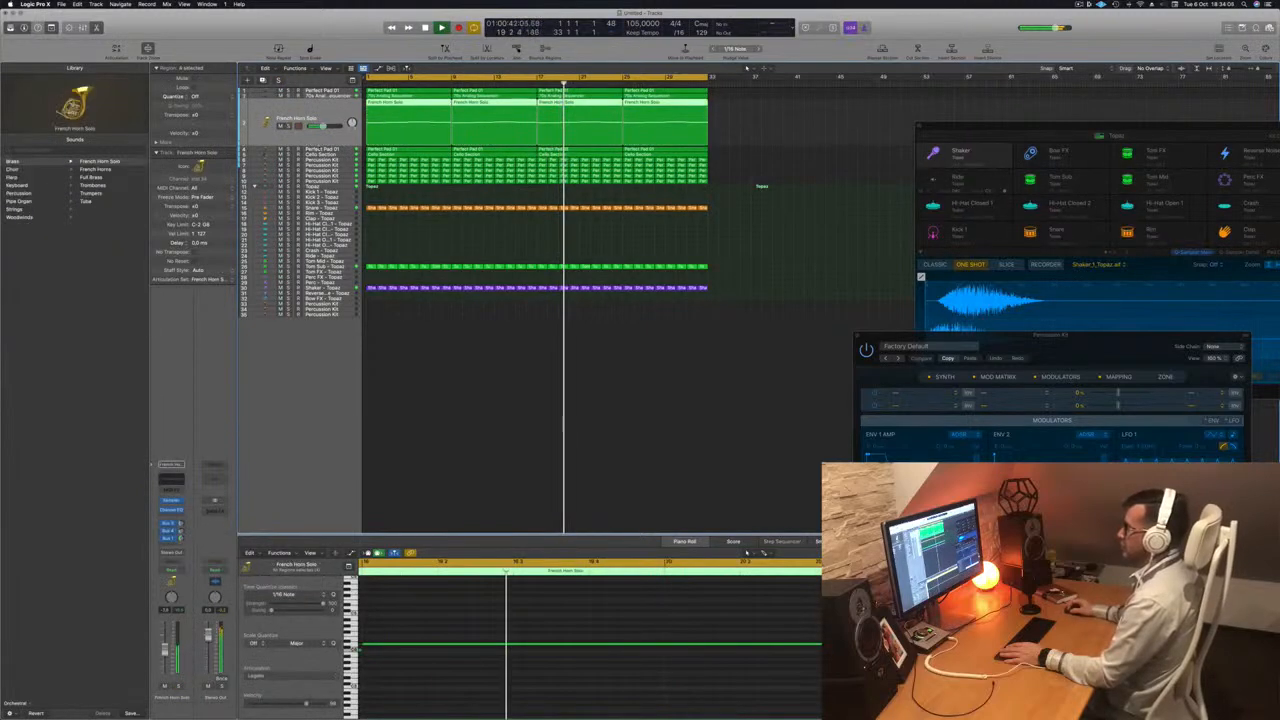
{"action": "left_click", "coordinate": [322, 149]}
{"action": "key", "text": "s"}
{"action": "key", "text": "s"}
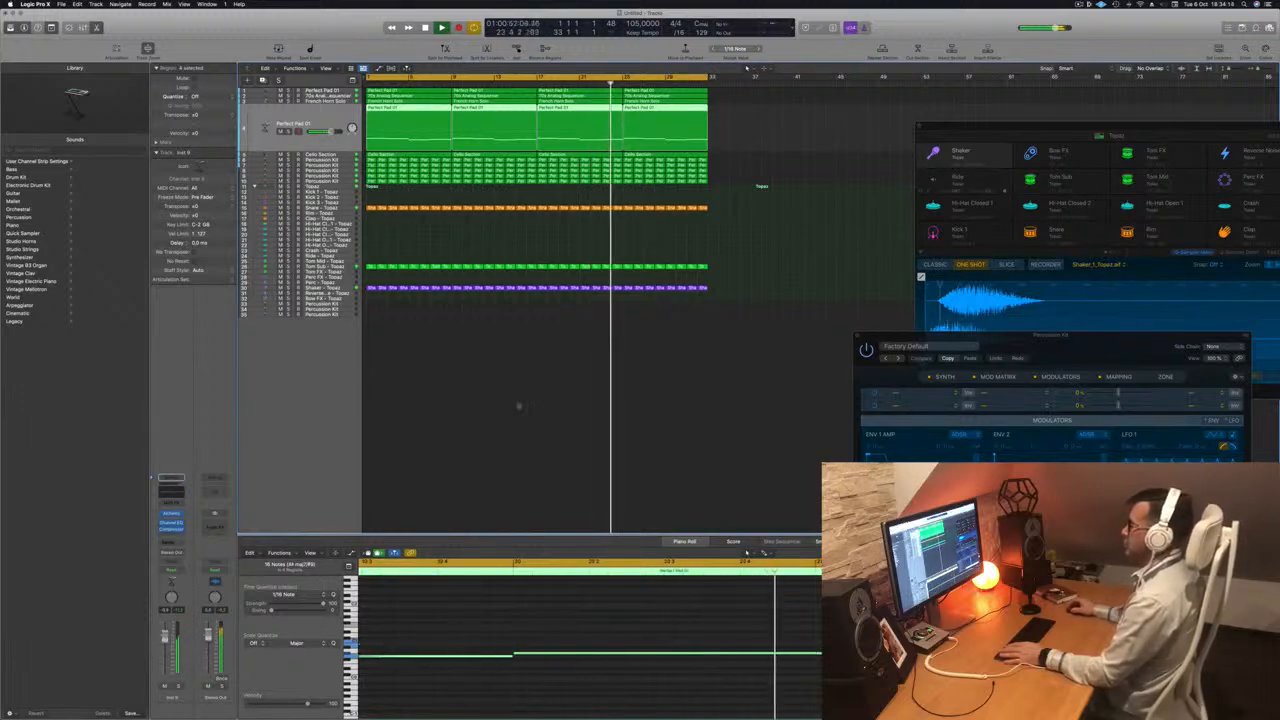
- Select the 70s Analog Sequencer track and play the arrangement from the beginning
{"action": "left_click", "coordinate": [343, 97]}
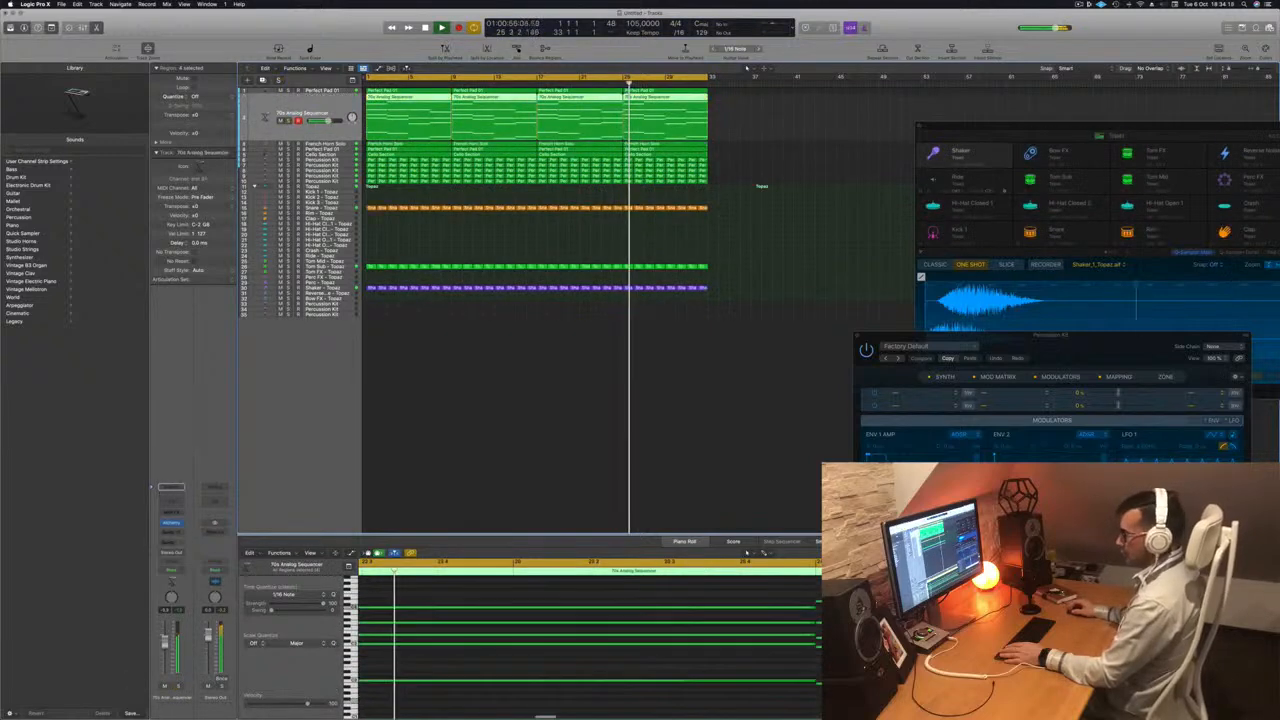
{"action": "left_click", "coordinate": [393, 469]}
{"action": "key", "text": "Return"}
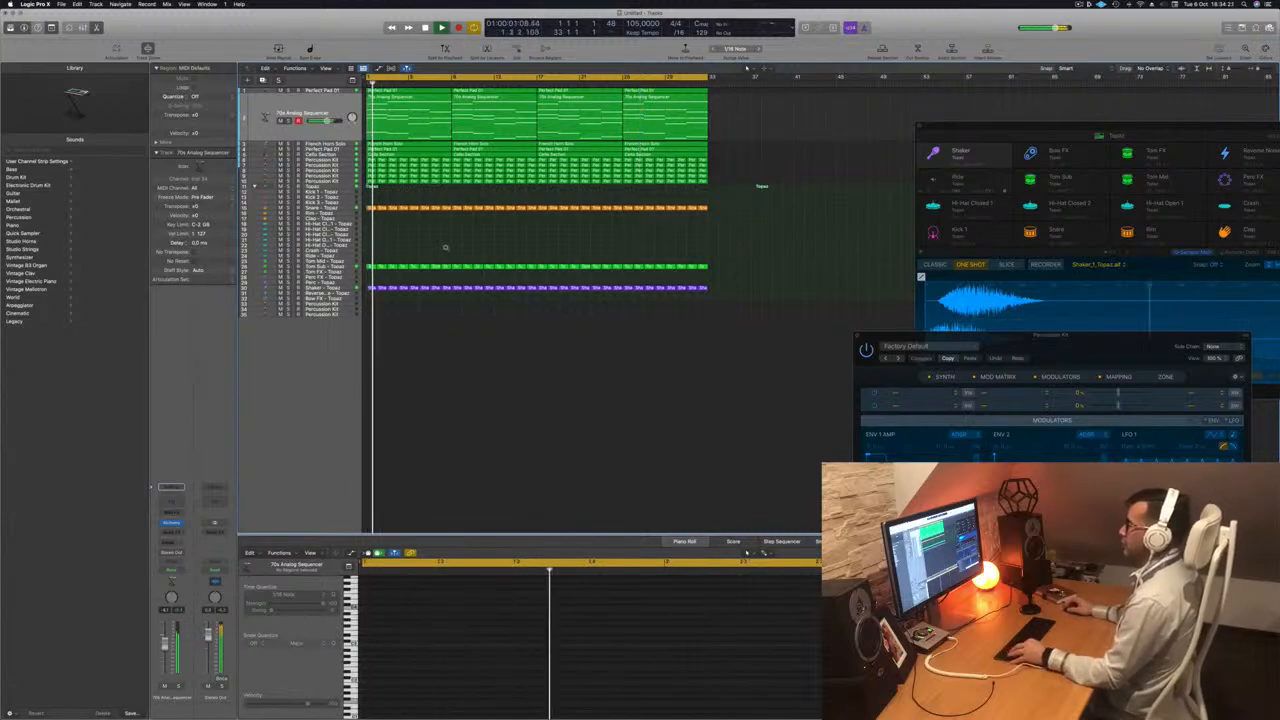
{"action": "scroll", "coordinate": [446, 248], "scroll_direction": "up", "scroll_amount": 5}
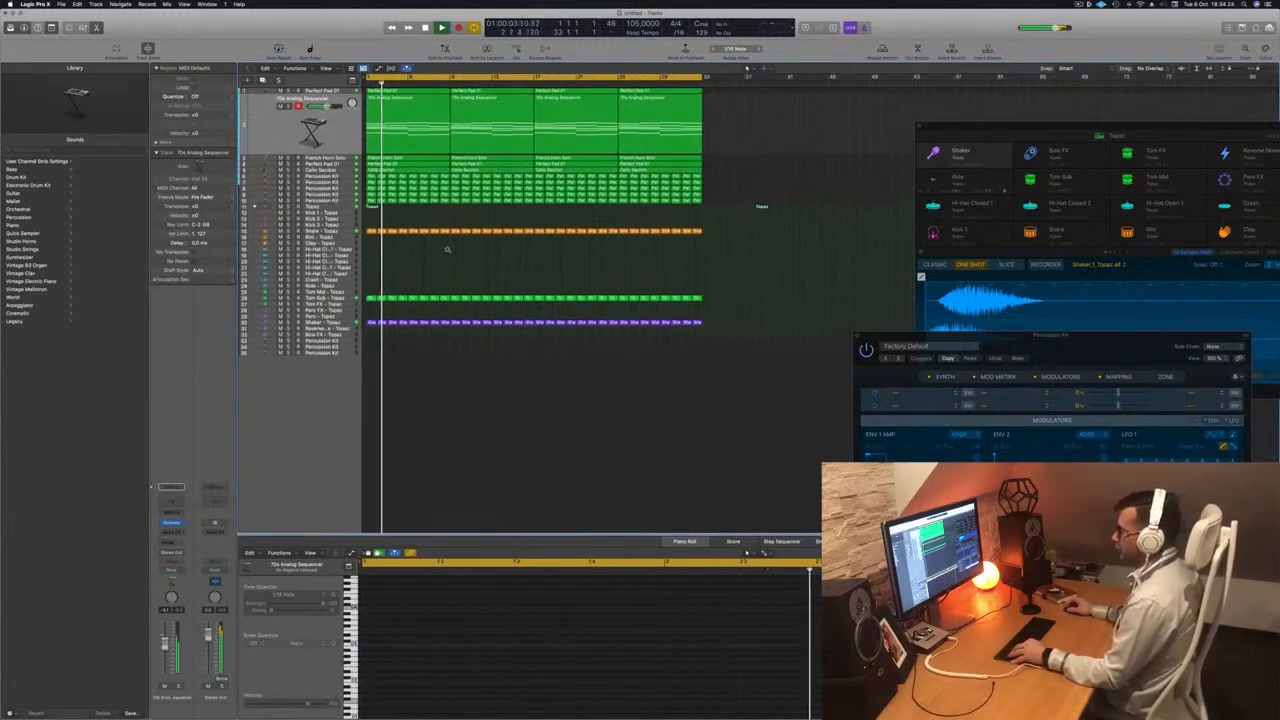
{"action": "key", "text": "Return"}
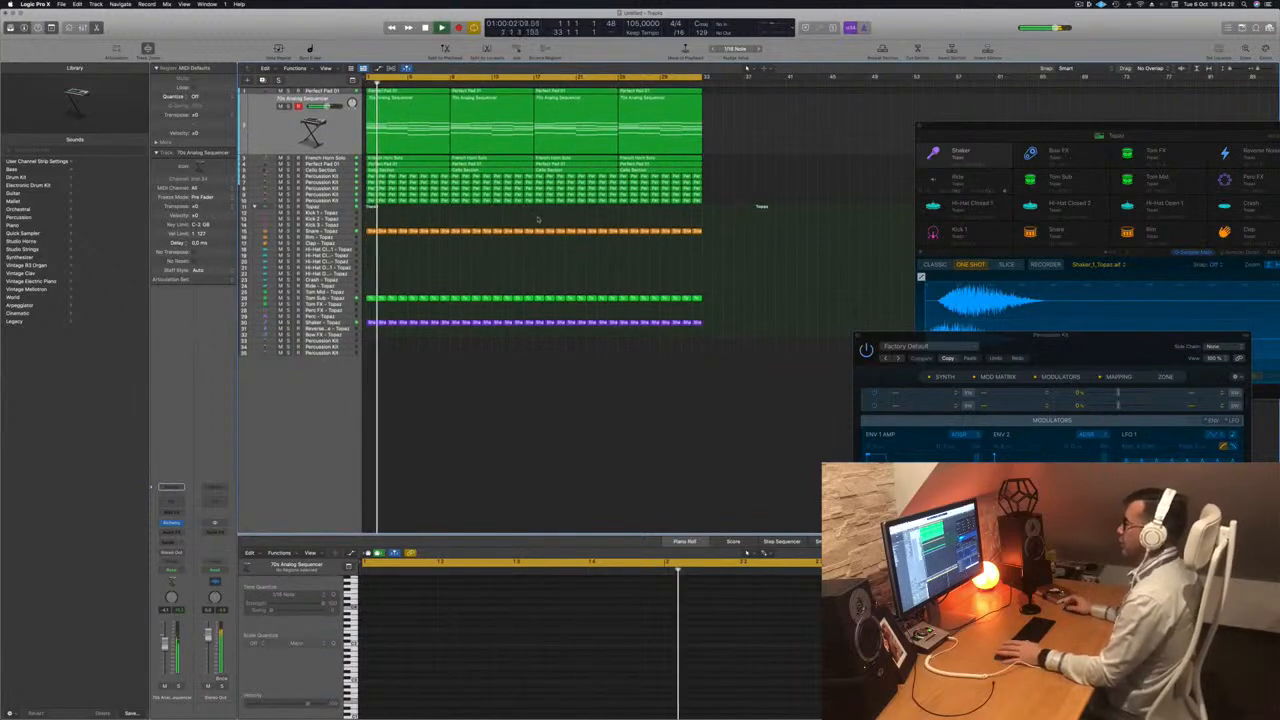
{"action": "key", "text": "Return"}
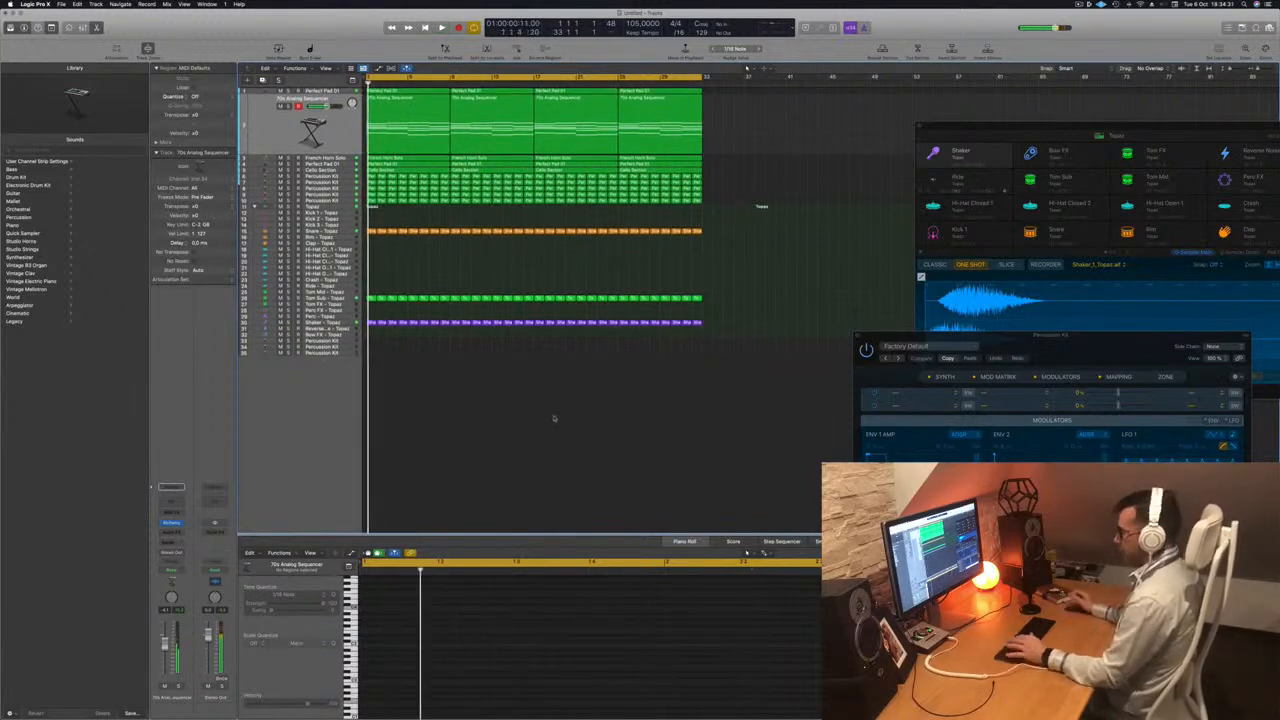
- In the mixer, pull the pad, sequencer, horn, cello and Percussion Kit channel faders all the way down and start playback
{"action": "key", "text": "x"}
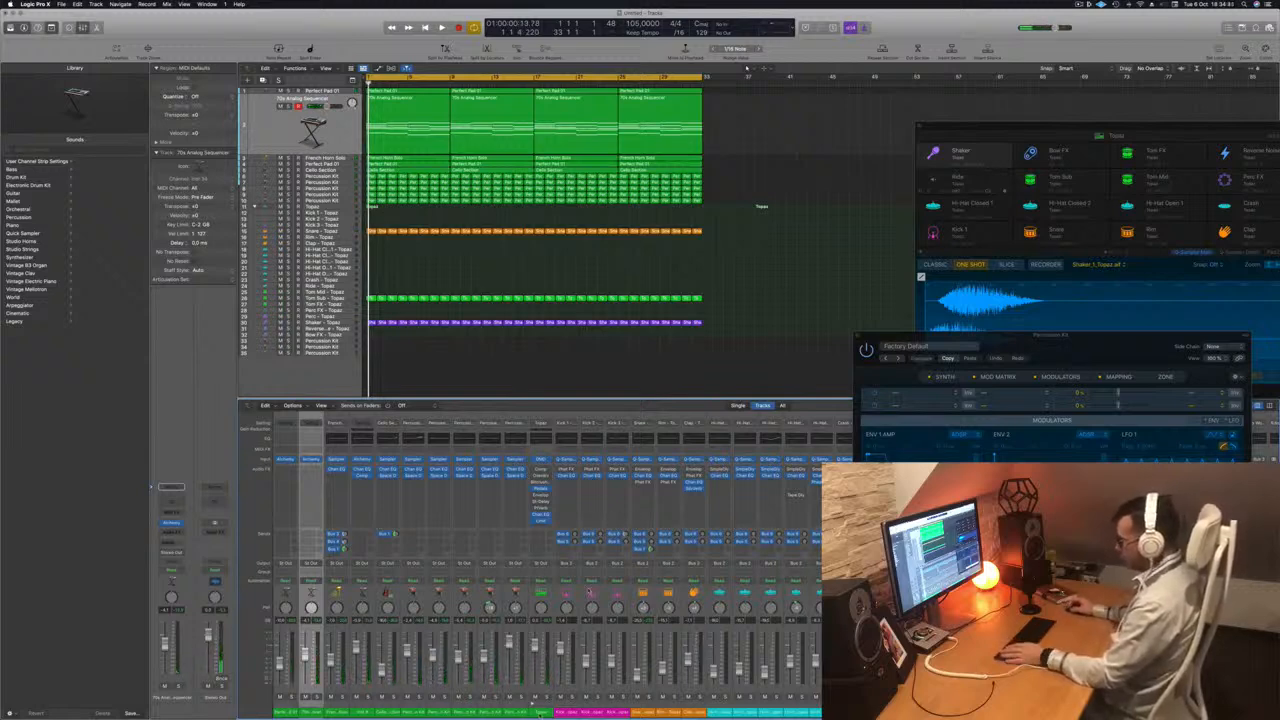
{"action": "left_click_drag", "start_coordinate": [516, 713], "coordinate": [278, 710]}
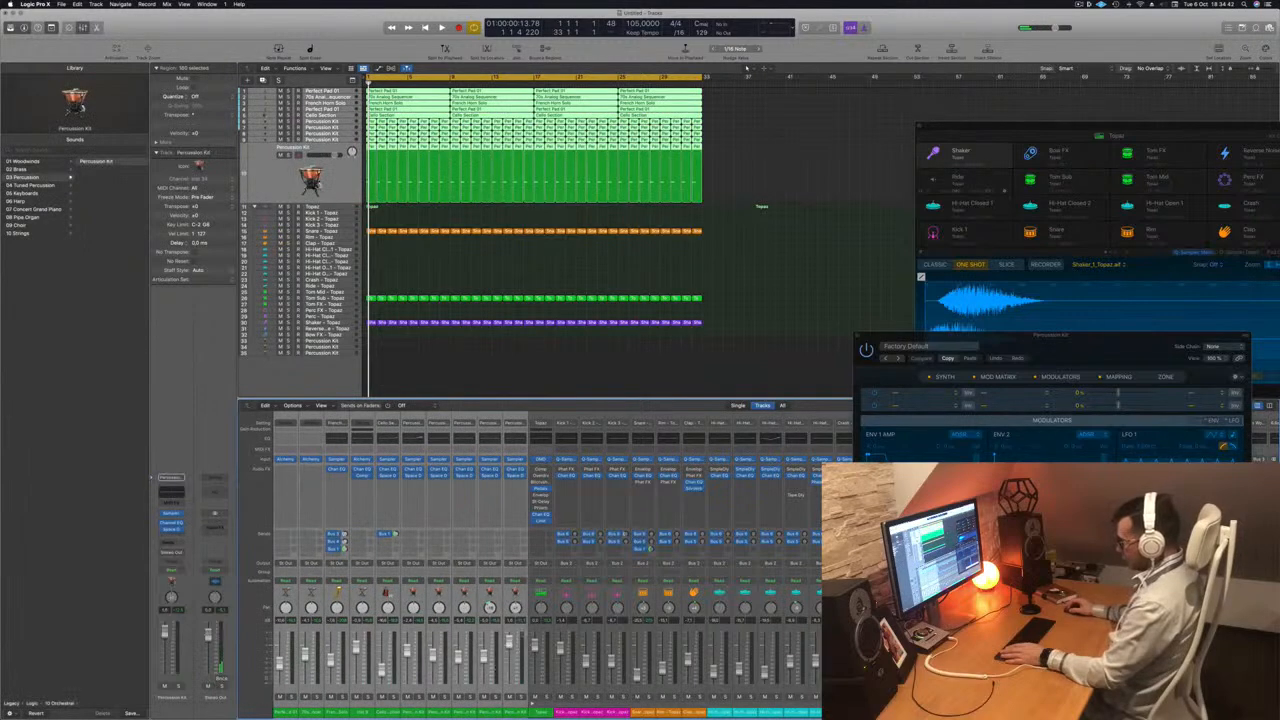
{"action": "left_click_drag", "start_coordinate": [510, 643], "coordinate": [510, 685]}
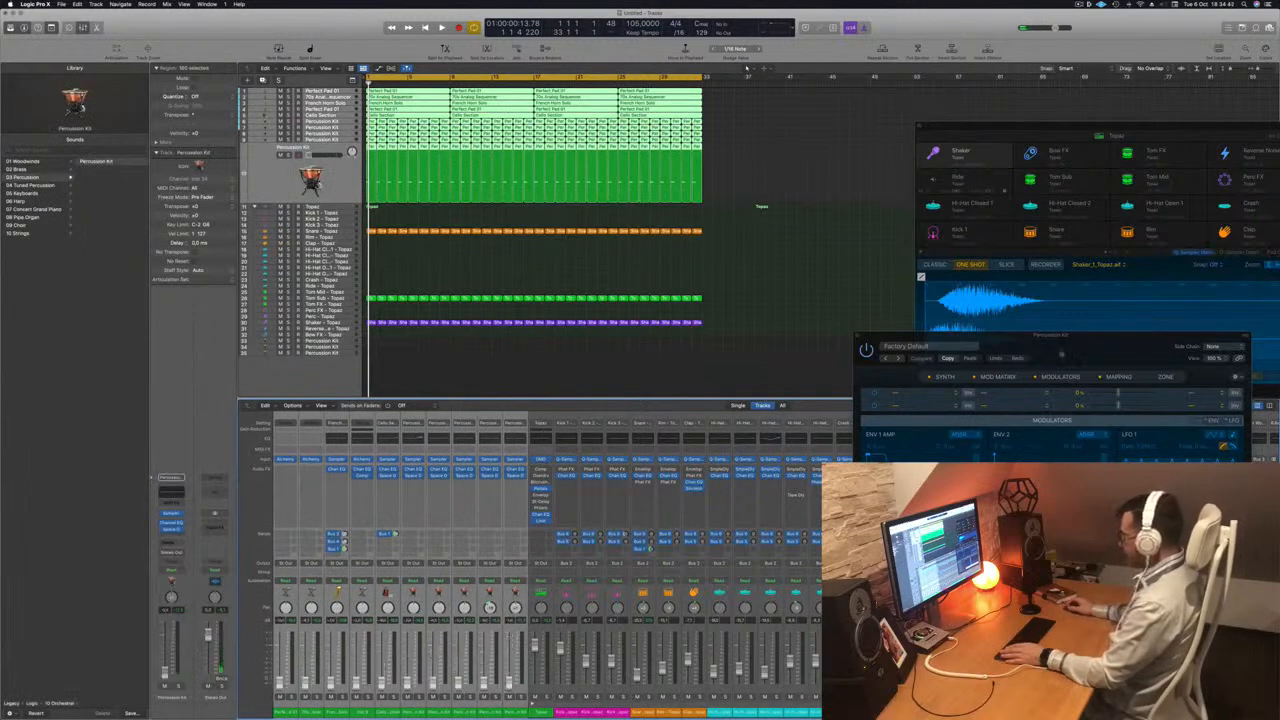
{"action": "left_click_drag", "start_coordinate": [1059, 356], "coordinate": [1096, 139]}
{"action": "key", "text": "space"}
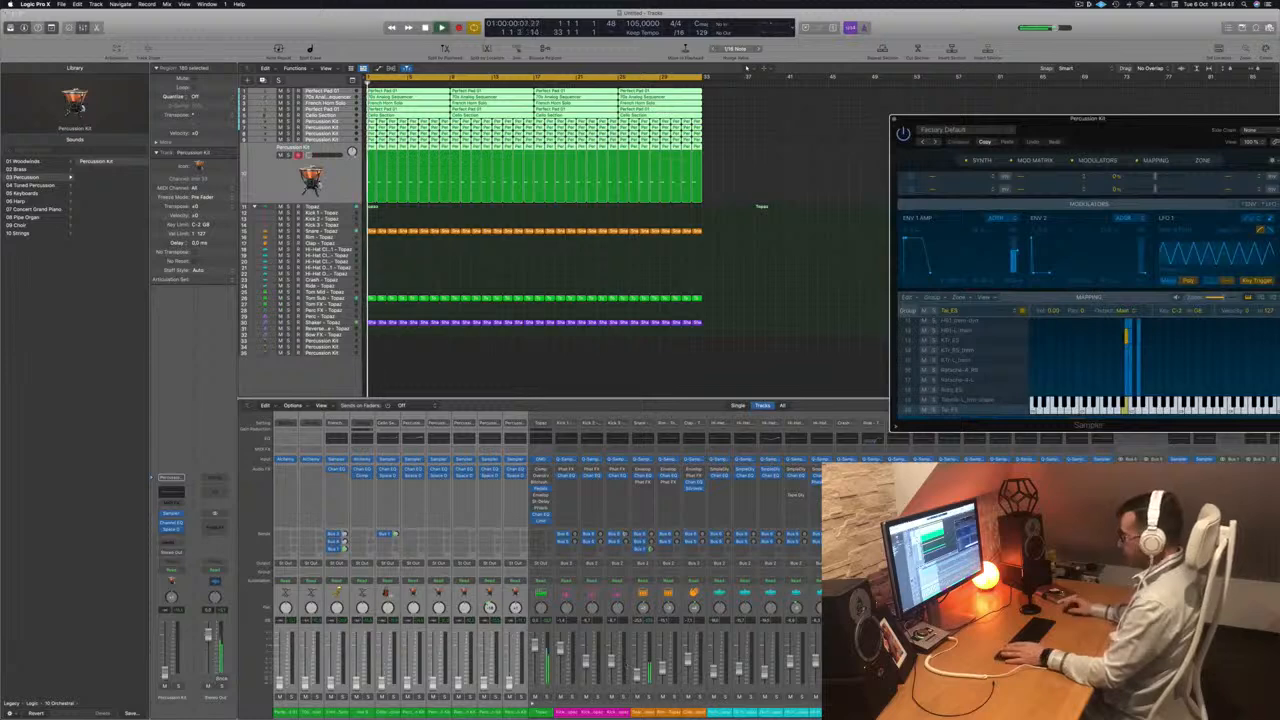
- Turn the Snare - Topaz track's volume all the way down during playback and restart from the beginning
{"action": "key", "text": "Down"}
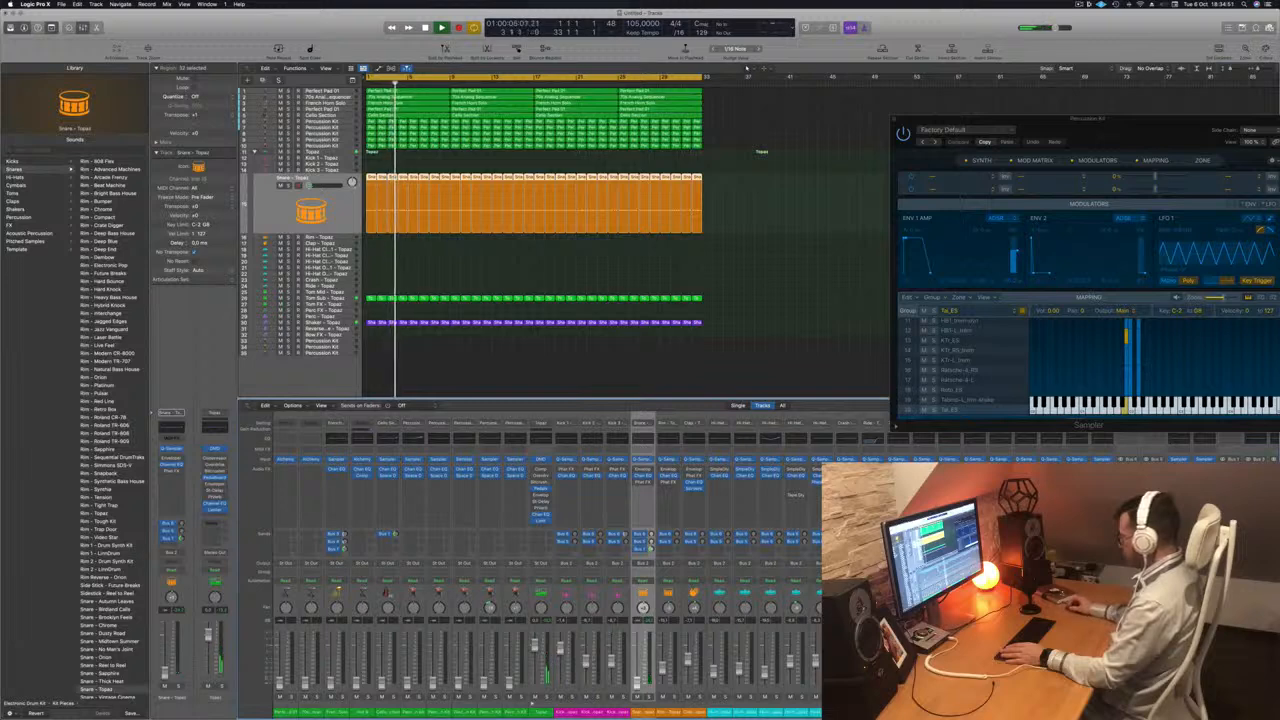
{"action": "key", "text": "space"}
{"action": "key", "text": "space"}
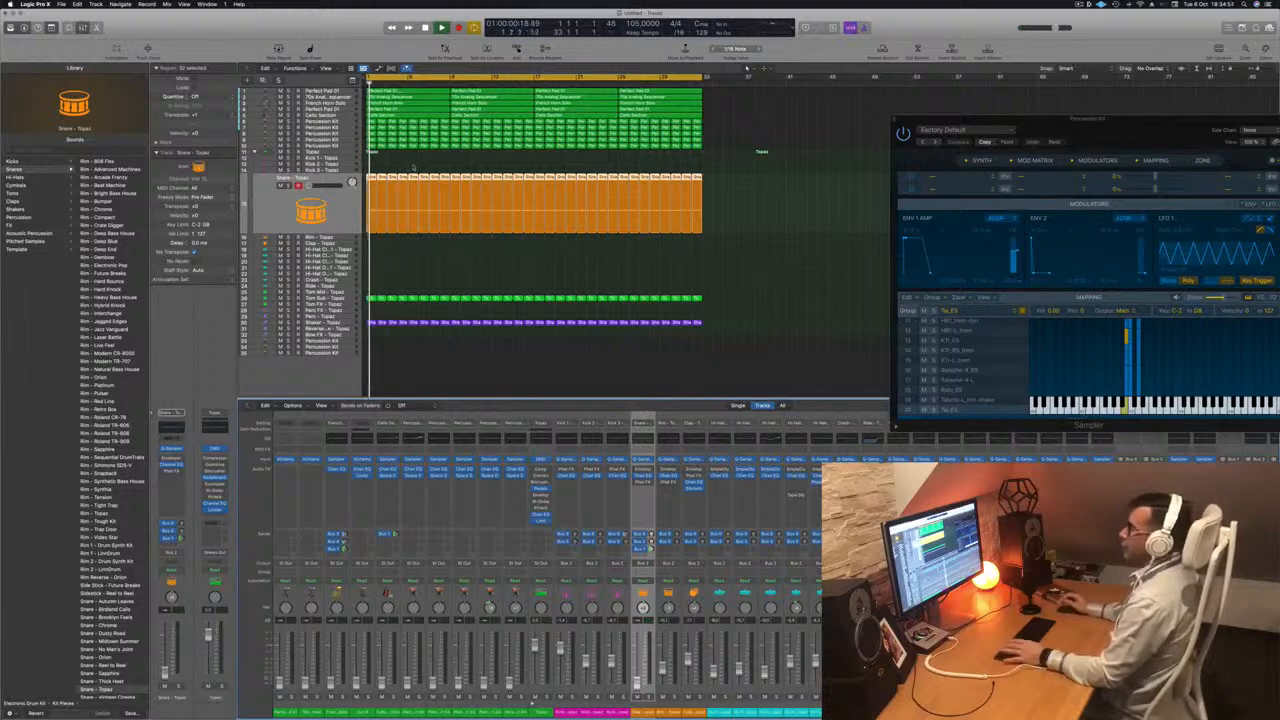
{"action": "key", "text": "space"}
- Go through the Percussion Kit tracks during playback and bring the volume of the third Percussion Kit track back up
{"action": "left_click", "coordinate": [342, 123]}
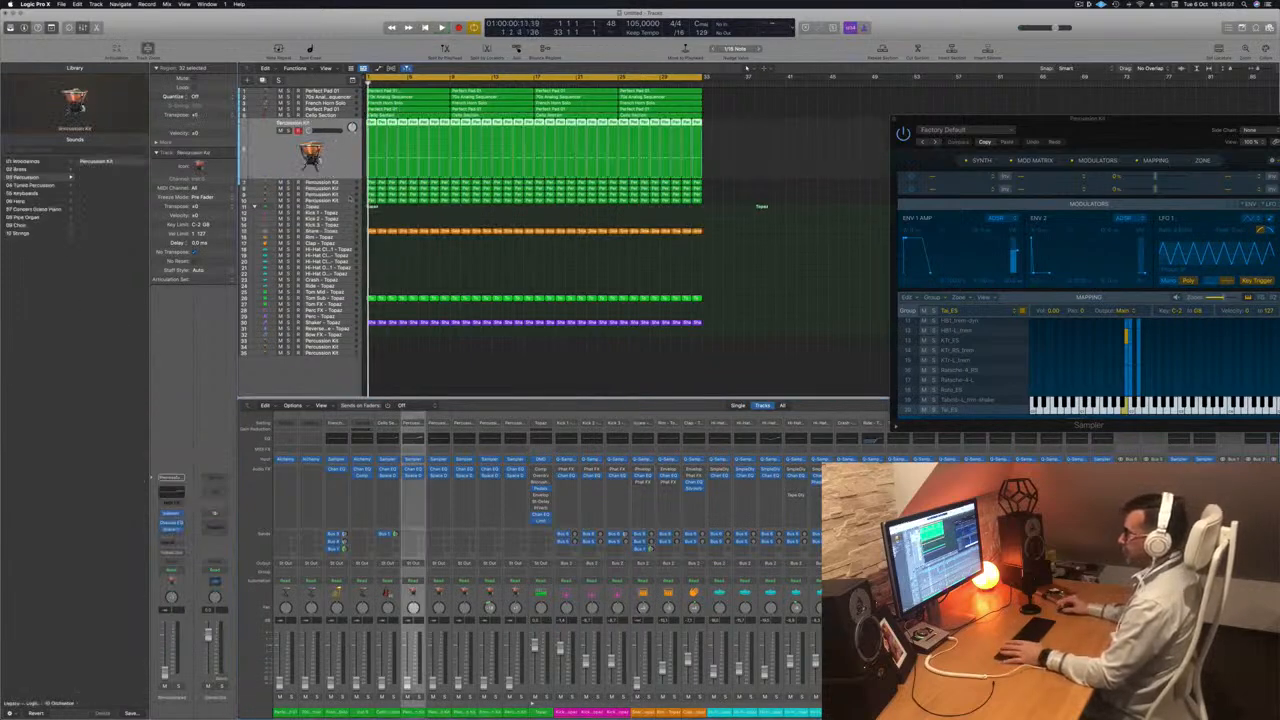
{"action": "key", "text": "Down"}
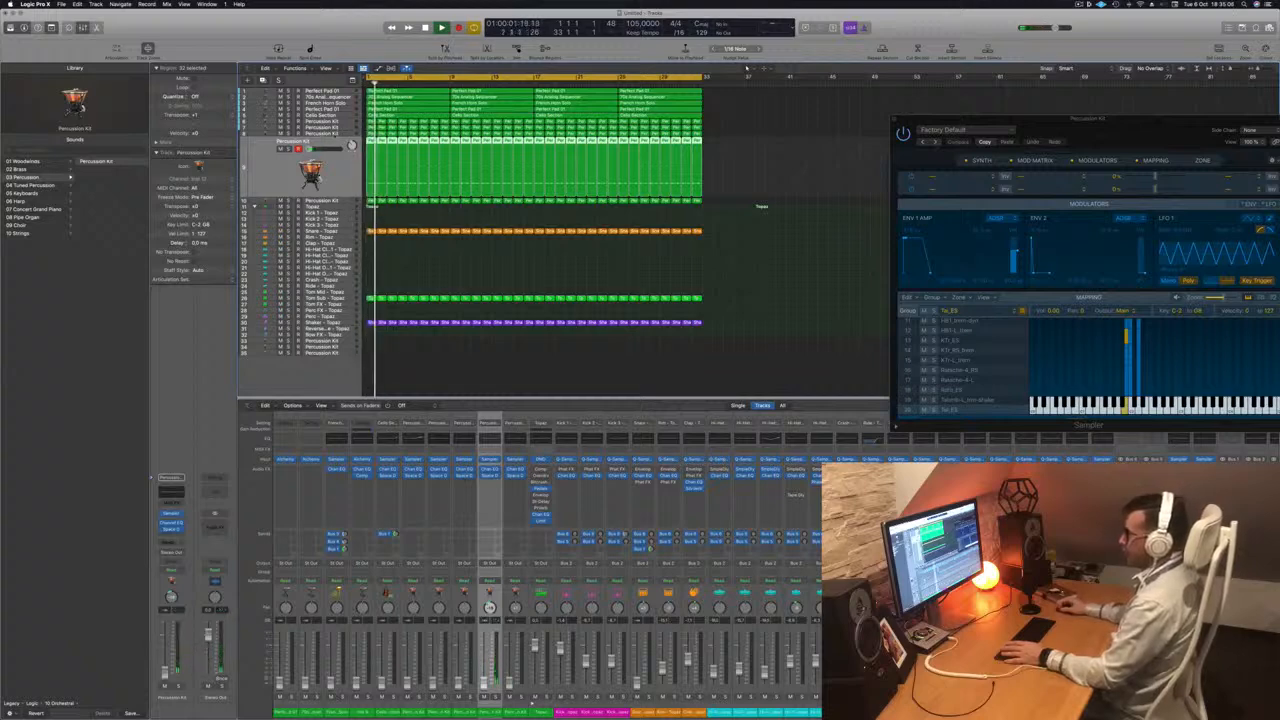
{"action": "key", "text": "Up"}
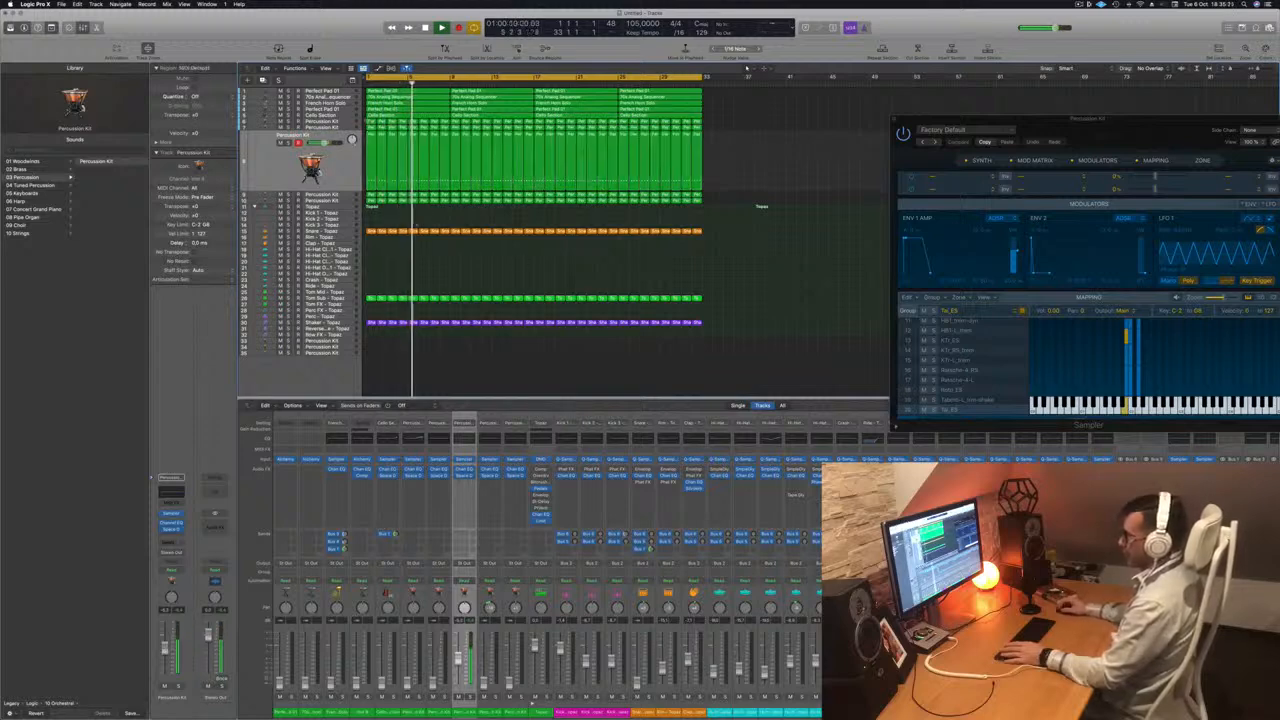
{"action": "key", "text": "Up"}
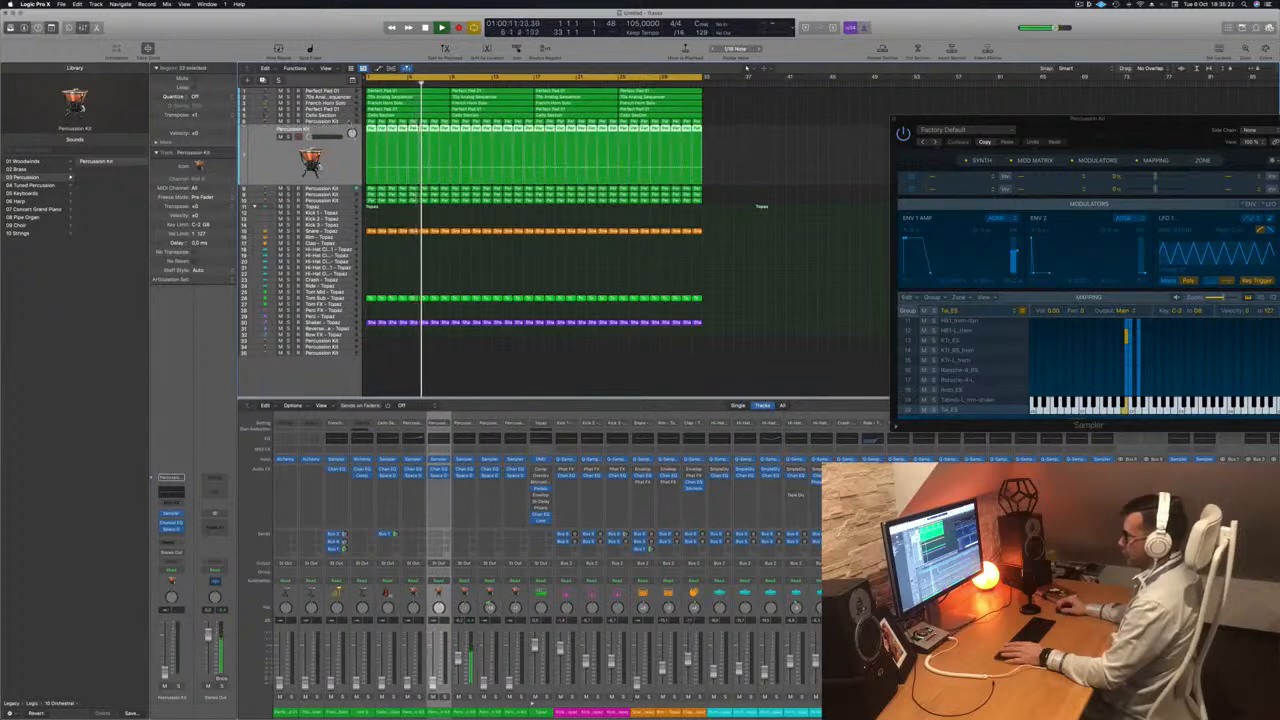
{"action": "key", "text": "Up"}
{"action": "key", "text": "Up"}
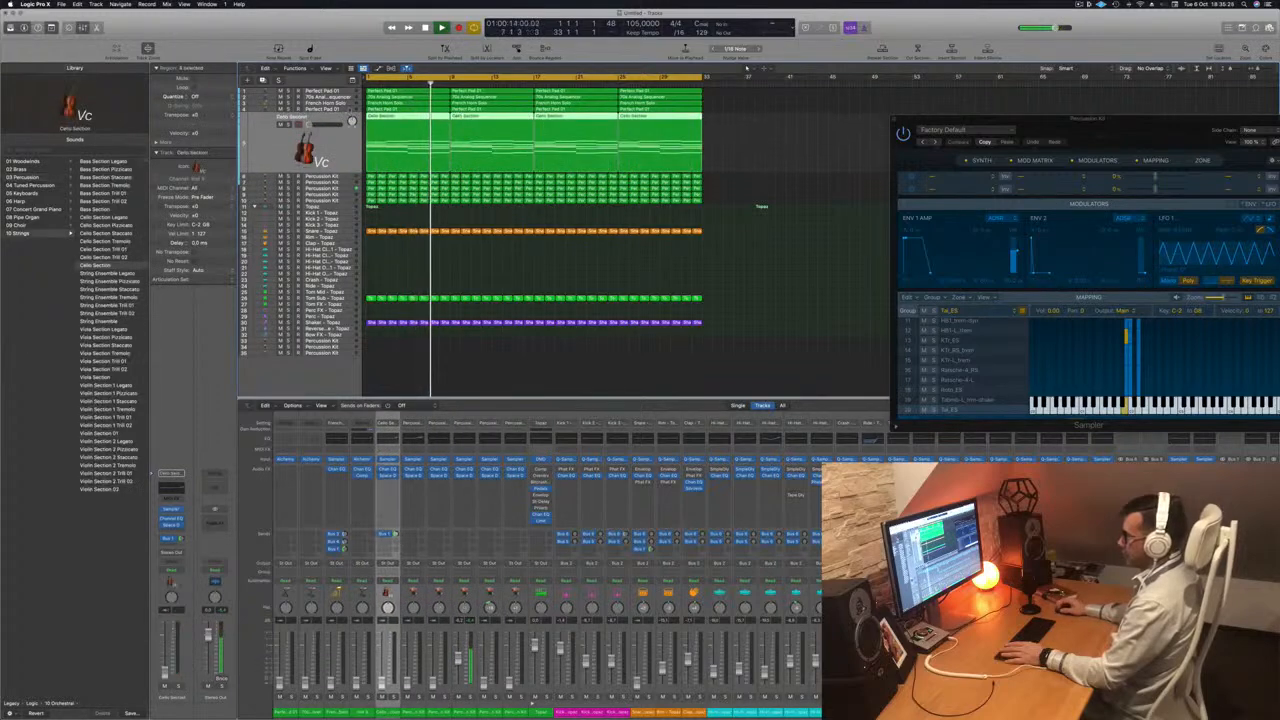
{"action": "key", "text": "Down"}
{"action": "key", "text": "Down"}
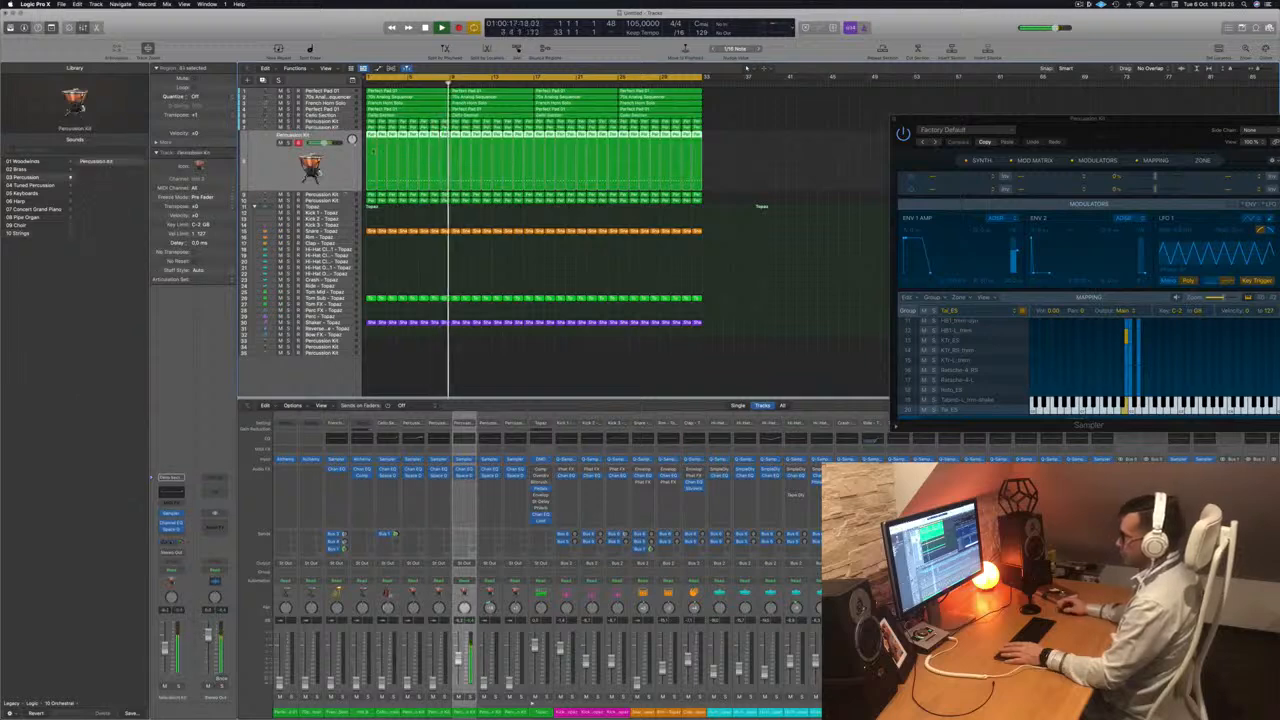
- Delete the third note in the first bar of the third Percussion Kit track and replay from the start
{"action": "key", "text": "p"}
{"action": "key", "text": "super+Left"}
{"action": "left_click", "coordinate": [438, 685]}
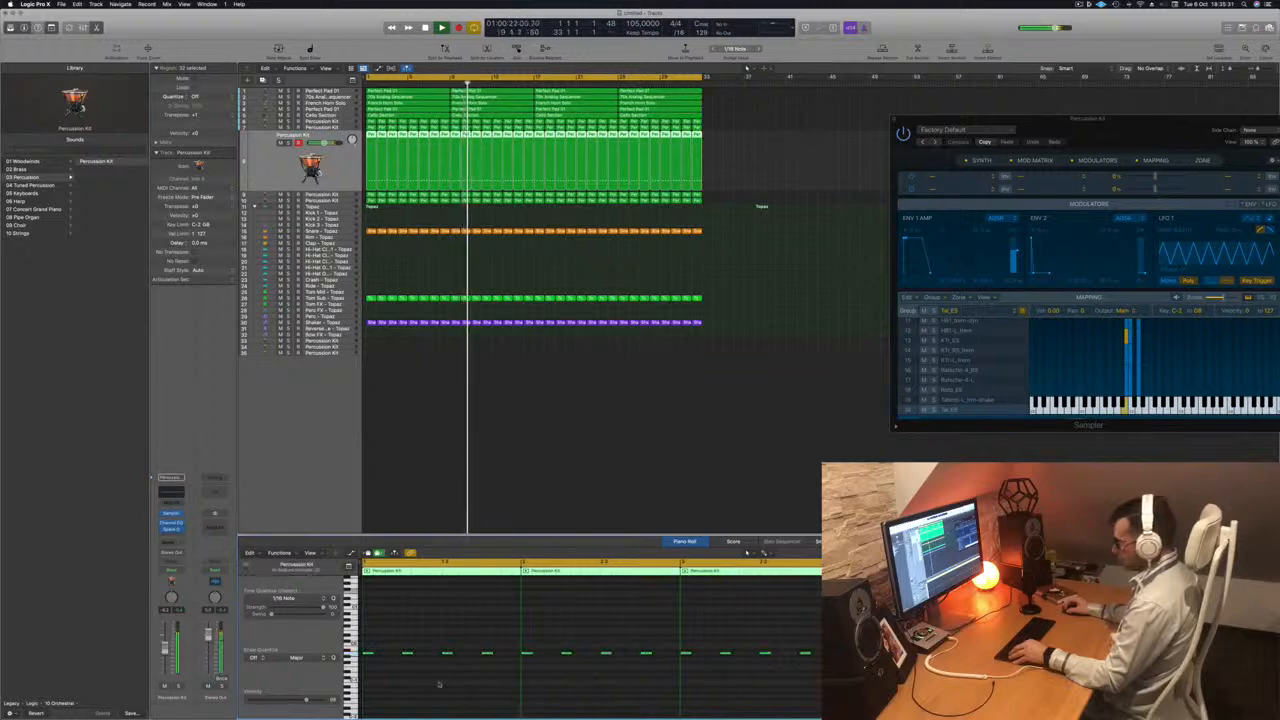
{"action": "key", "text": "super+Left"}
{"action": "key", "text": "Return"}
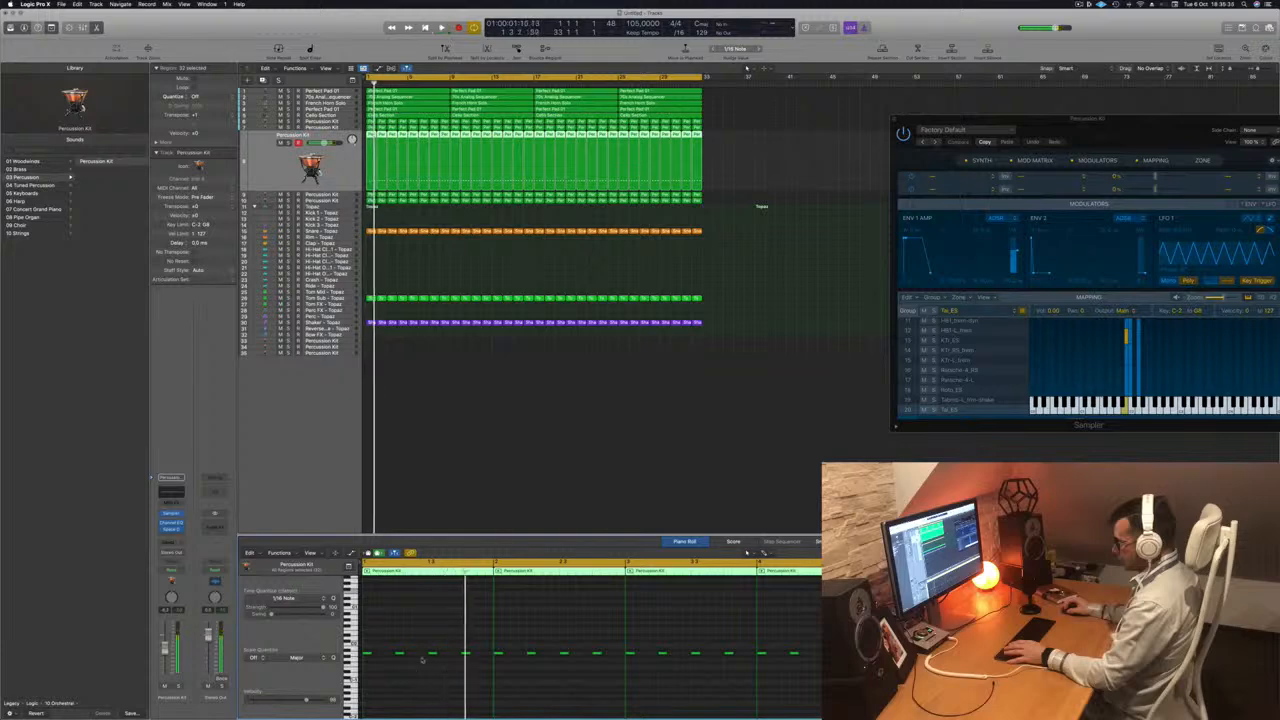
{"action": "key", "text": "Delete"}
{"action": "key", "text": "space"}
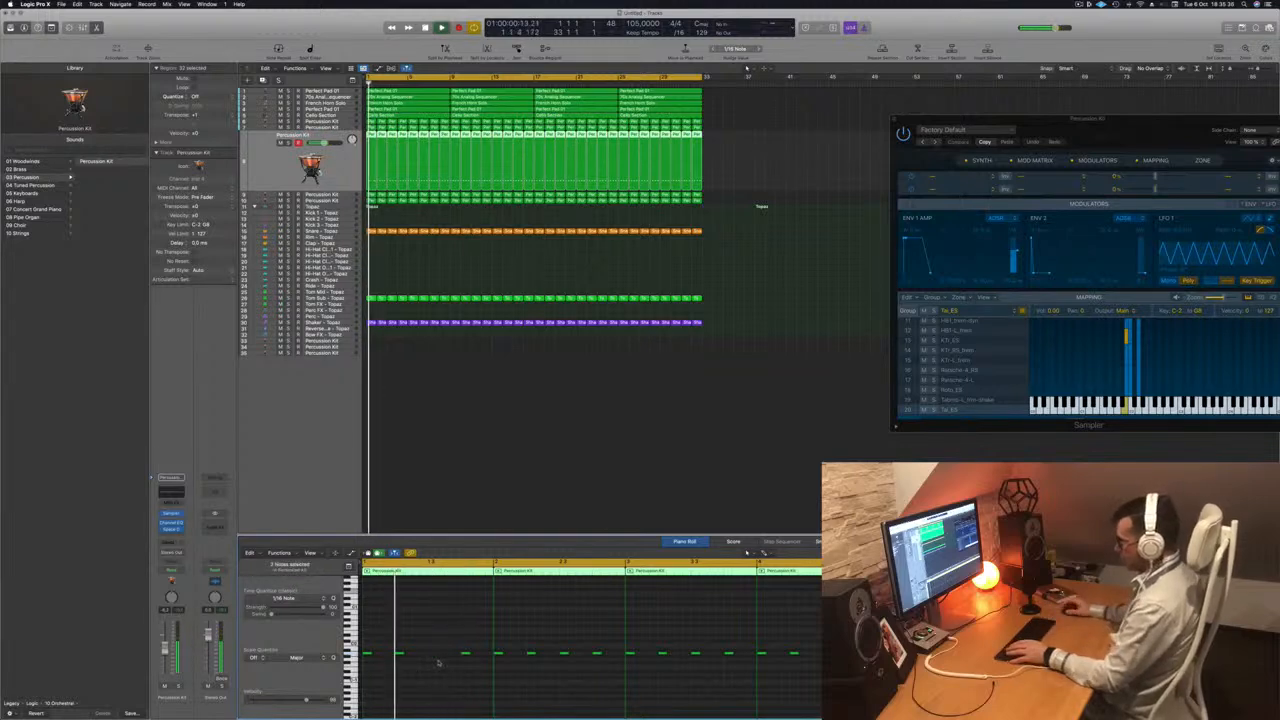
{"action": "key", "text": "Return"}
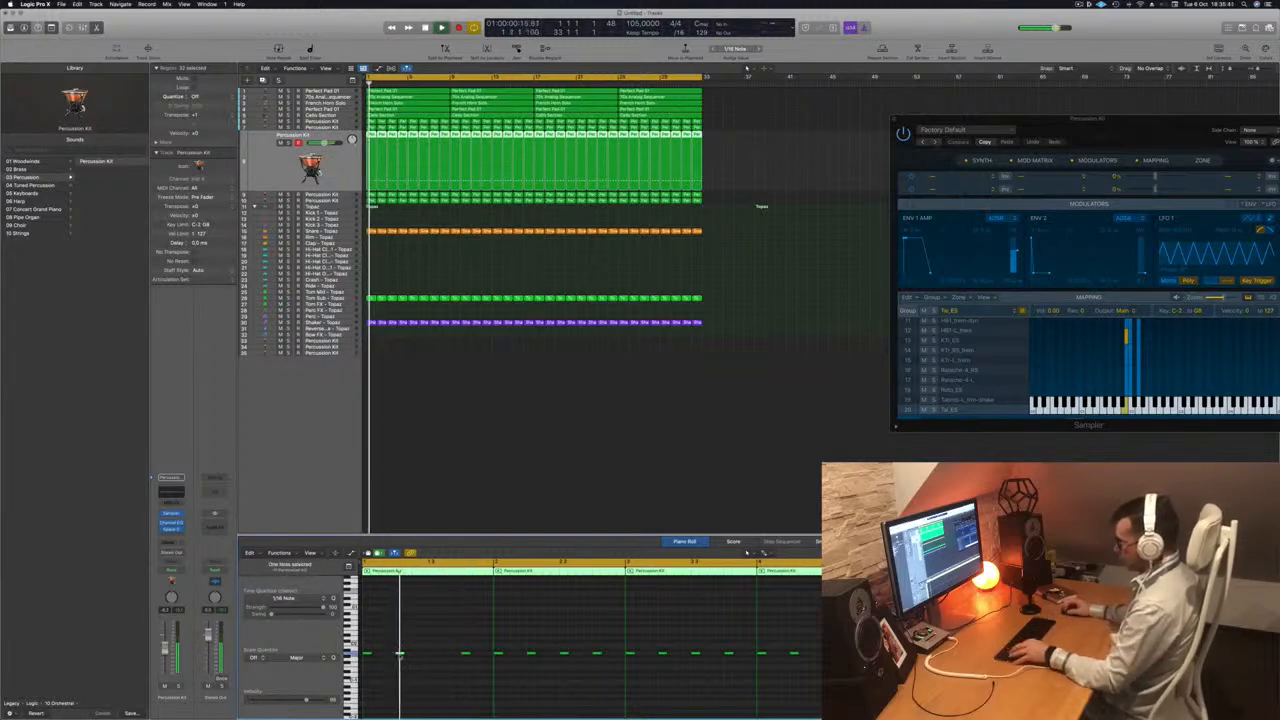
- Shift the second note in the first bar of the Percussion Kit part slightly later and replay it from the start
{"action": "mouse_move", "coordinate": [399, 656]}
{"action": "left_mouse_down"}
{"action": "mouse_move", "coordinate": [430, 657]}
{"action": "mouse_move", "coordinate": [407, 658]}
{"action": "left_mouse_up"}
{"action": "key", "text": "Return"}
{"action": "scroll", "coordinate": [412, 658], "scroll_direction": "down", "scroll_amount": 2}
{"action": "scroll", "coordinate": [395, 655], "scroll_direction": "down", "scroll_amount": 2}
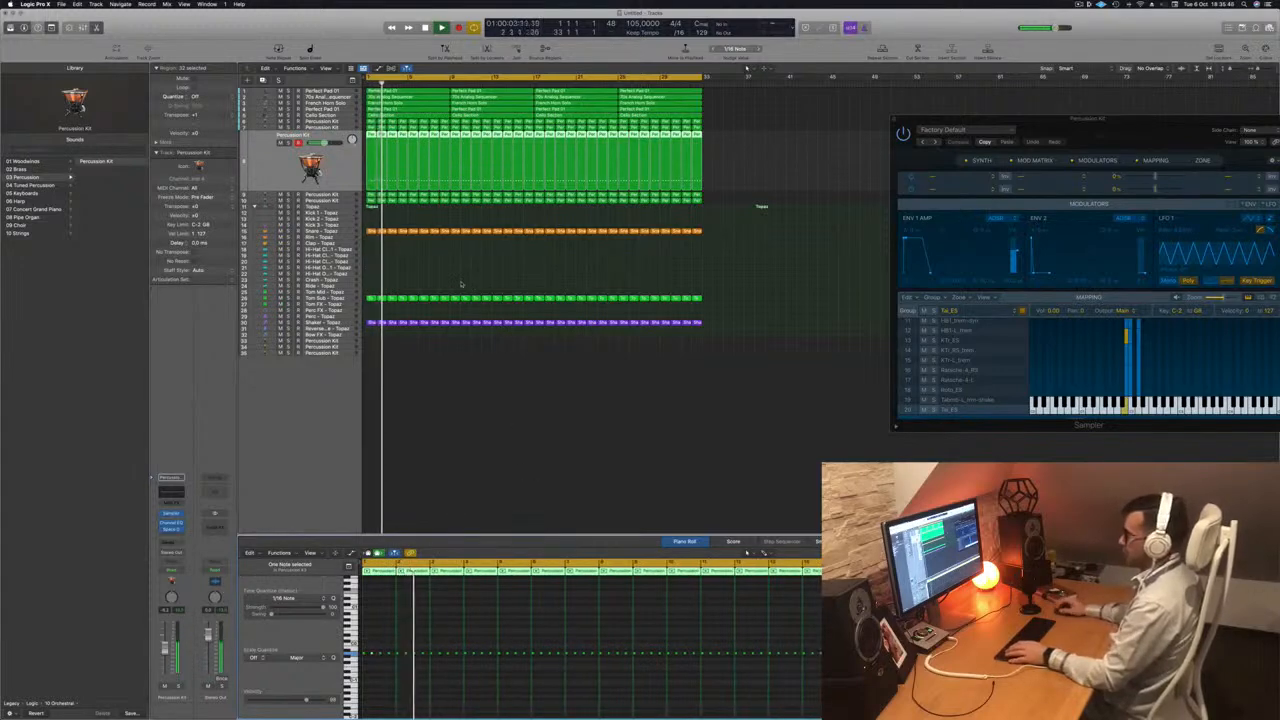
- Replace the later regions on the third Percussion Kit track with copies of the edited first bar through bar 32, and play it back
{"action": "left_click", "coordinate": [721, 140]}
{"action": "left_click_drag", "start_coordinate": [625, 142], "coordinate": [552, 146]}
{"action": "key", "text": "Delete"}
{"action": "key", "text": "Return"}
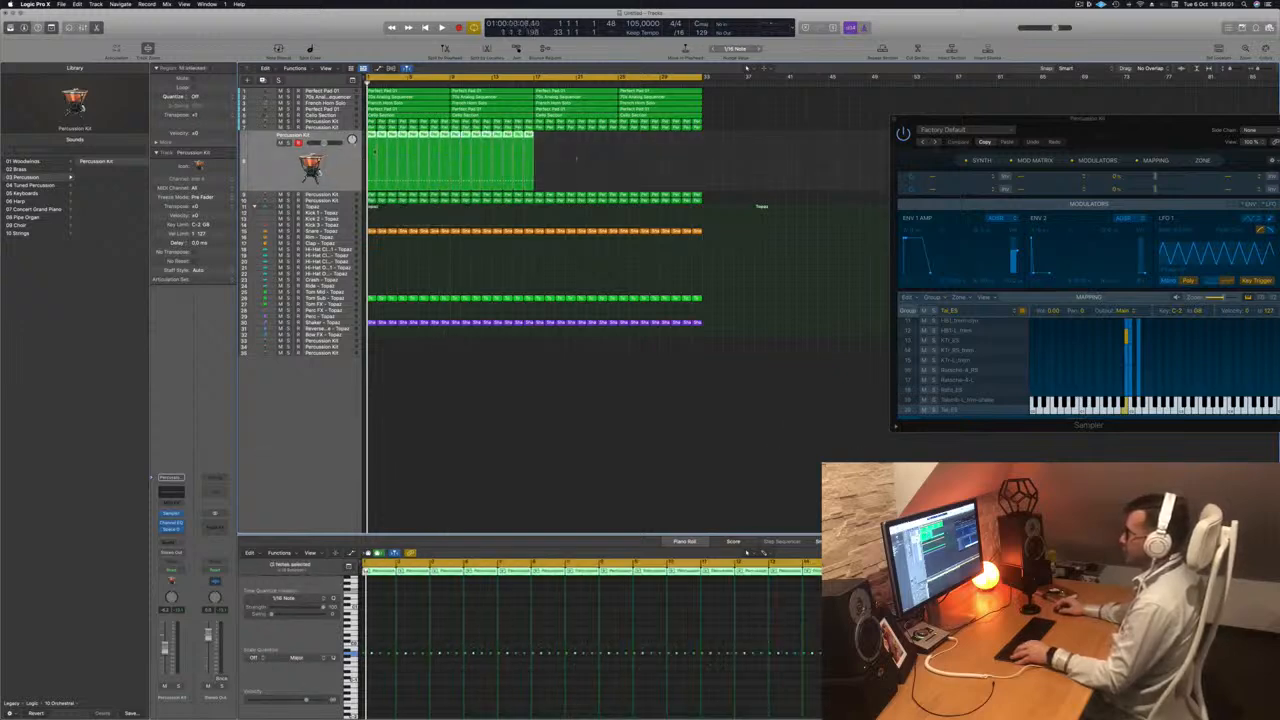
{"action": "left_click_drag", "start_coordinate": [384, 143], "coordinate": [547, 158]}
{"action": "key", "text": "space"}
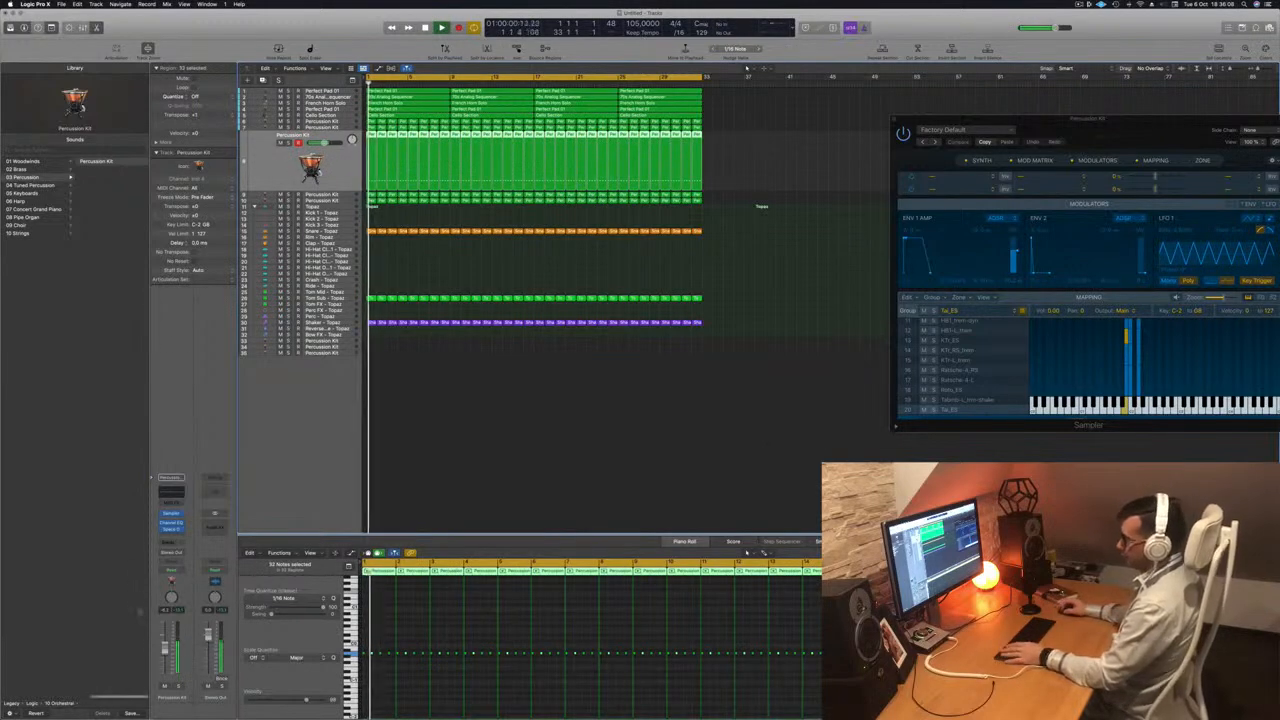
- Reorder the lower Percussion Kit tracks by moving the edited one down and the next one to the bottom, bringing the bottom one's volume up
{"action": "left_click_drag", "start_coordinate": [341, 173], "coordinate": [337, 202]}
{"action": "key", "text": "Return"}
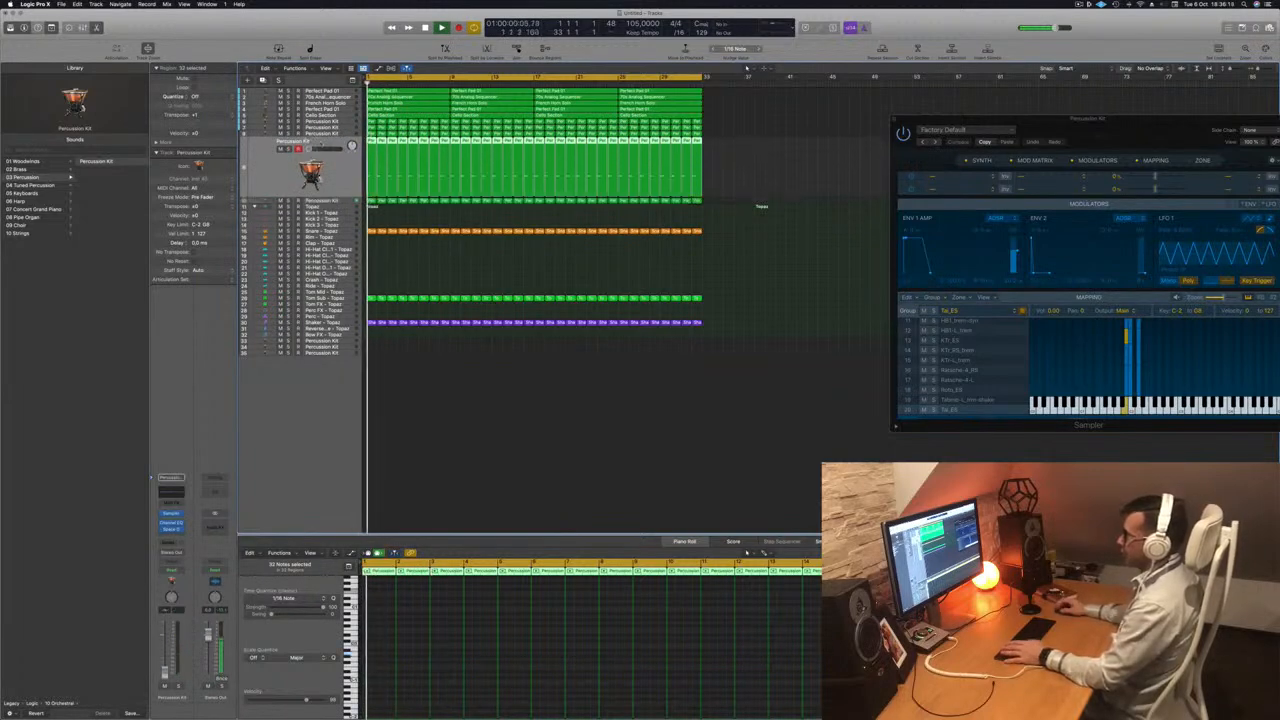
{"action": "left_click_drag", "start_coordinate": [338, 171], "coordinate": [338, 202]}
{"action": "key", "text": "space"}
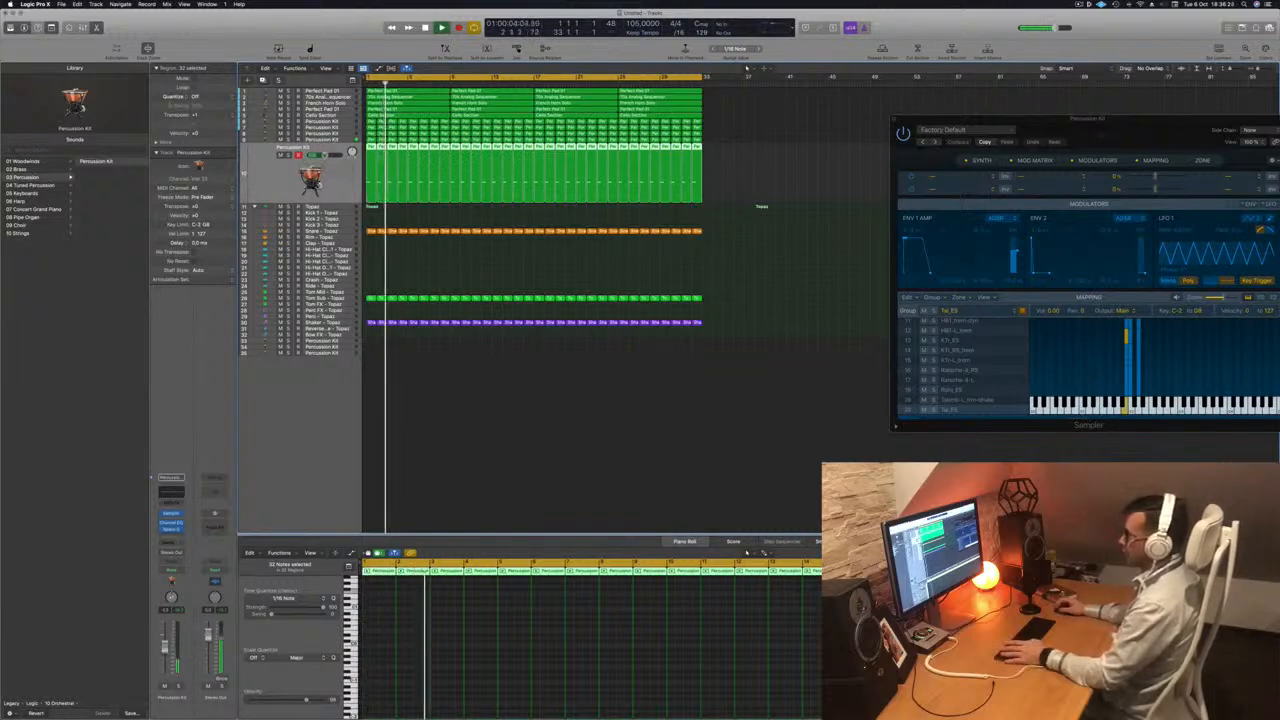
{"action": "key", "text": "space"}
{"action": "key", "text": "space"}
- Add a 98.5 Hz, 24 dB/Oct low cut to the third Percussion Kit track's Channel EQ and fine-tune its volume during playback
{"action": "left_click", "coordinate": [348, 134]}
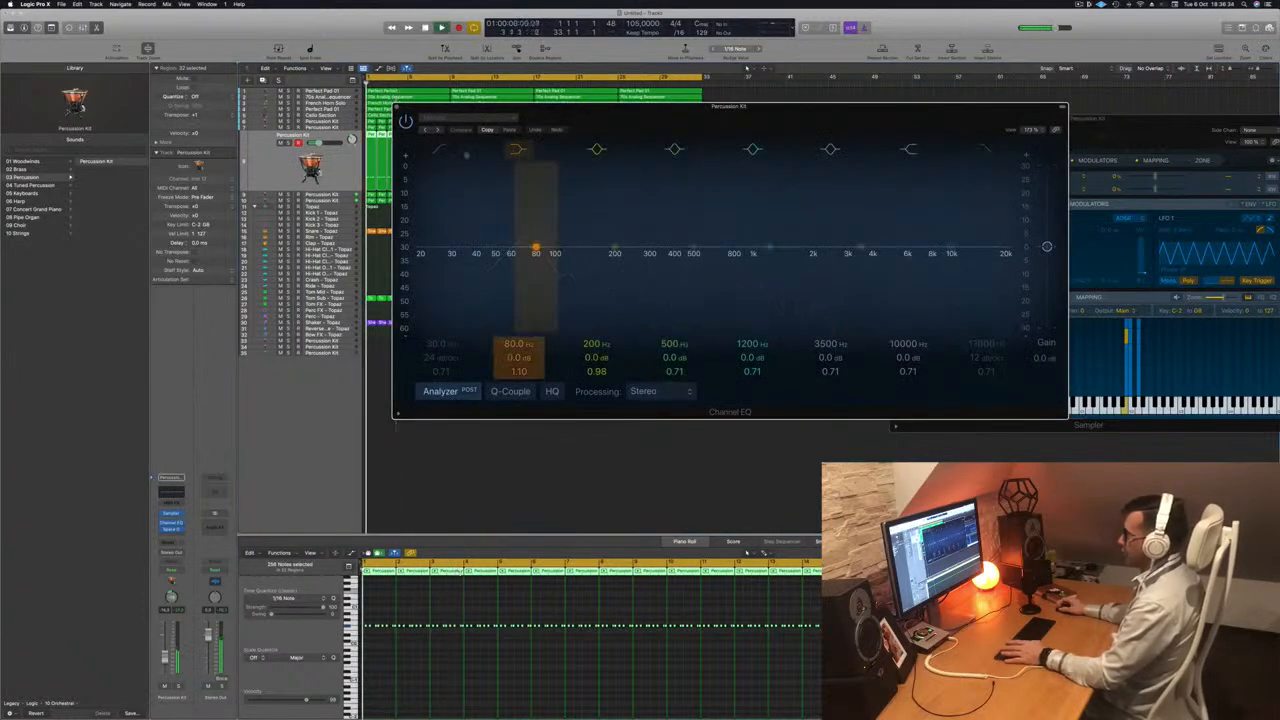
{"action": "left_click_drag", "start_coordinate": [517, 253], "coordinate": [550, 253]}
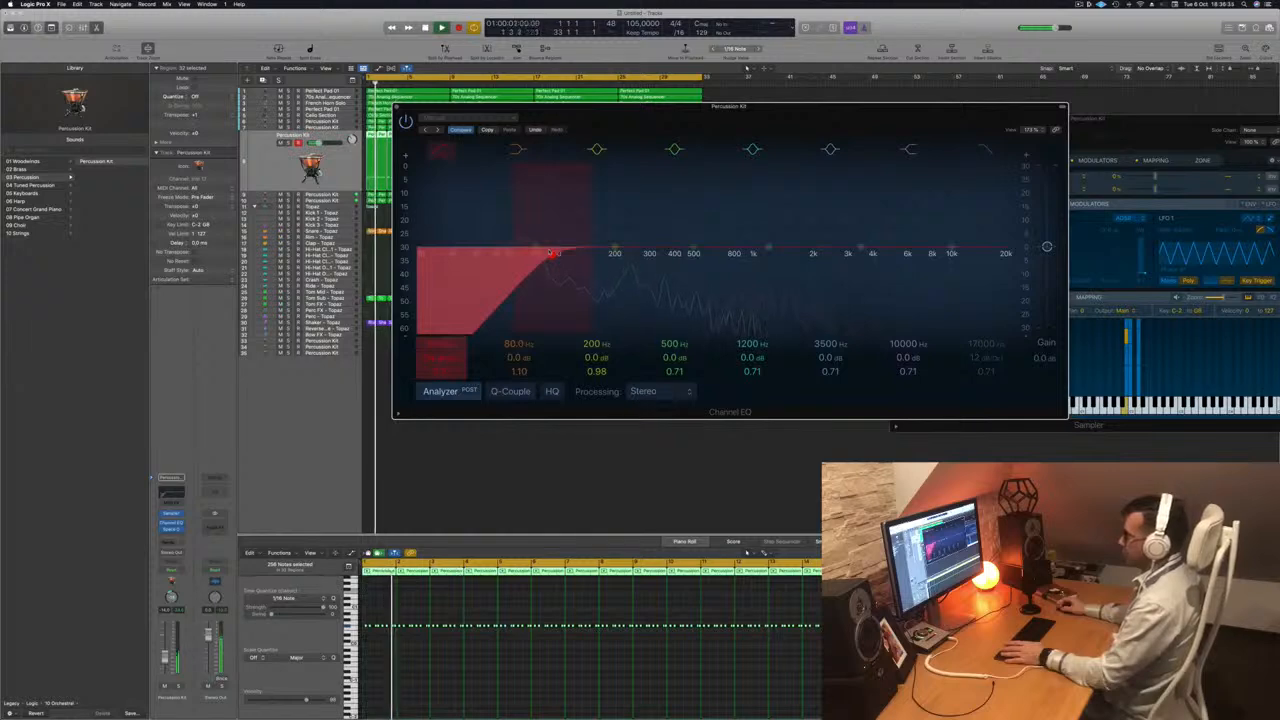
{"action": "key", "text": "Return"}
{"action": "left_click_drag", "start_coordinate": [165, 655], "coordinate": [165, 657]}
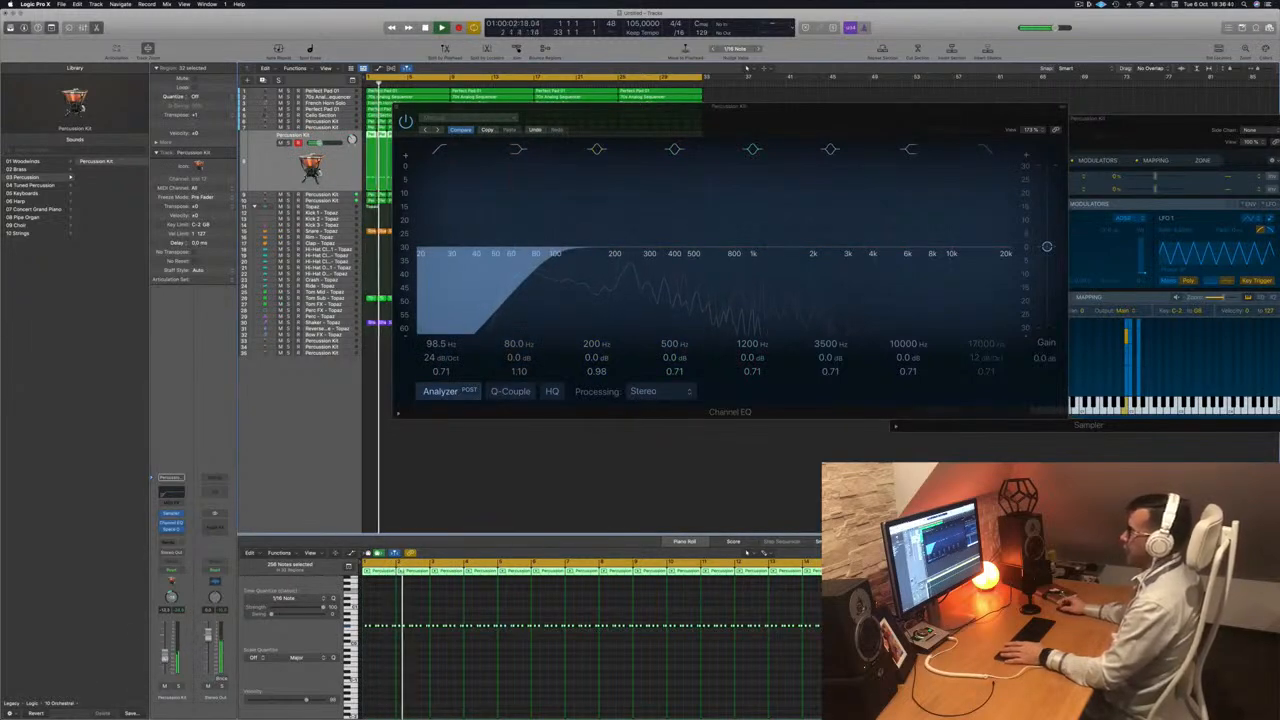
{"action": "left_click", "coordinate": [397, 108]}
{"action": "key", "text": "Return"}
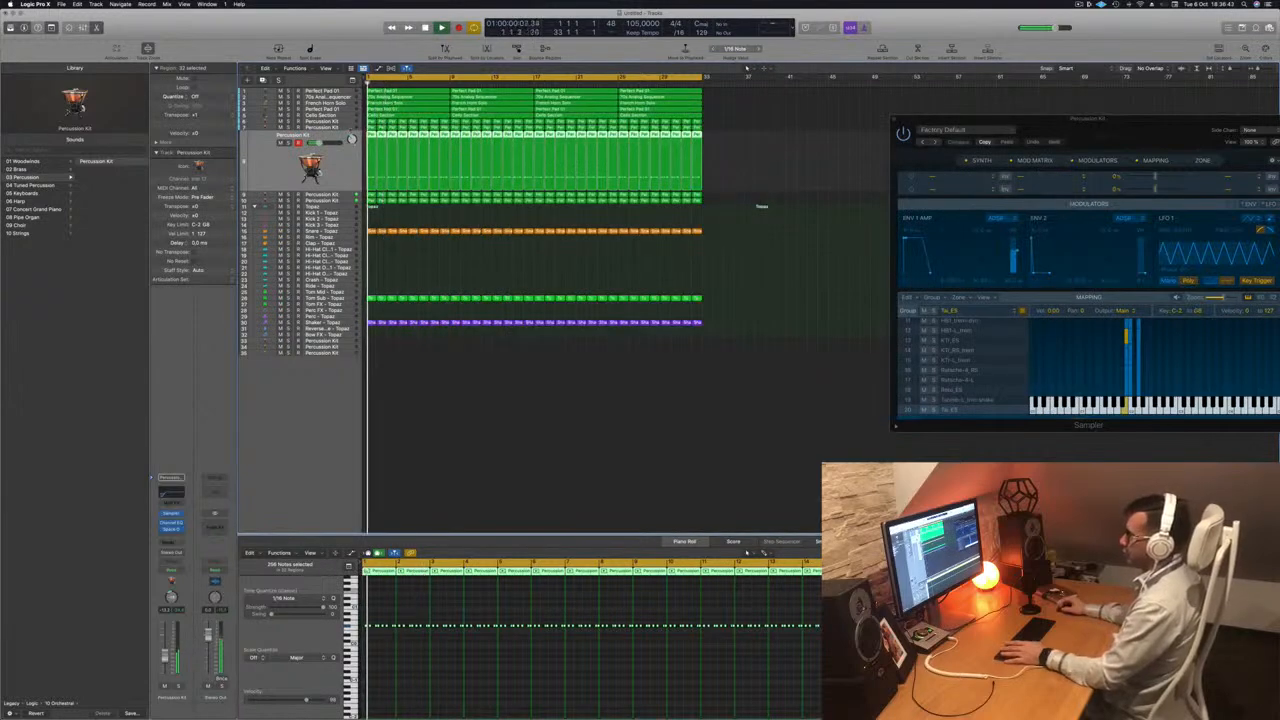
- Bring the second Percussion Kit track up in the mix and bypass its Space Designer reverb
{"action": "key", "text": "Up"}
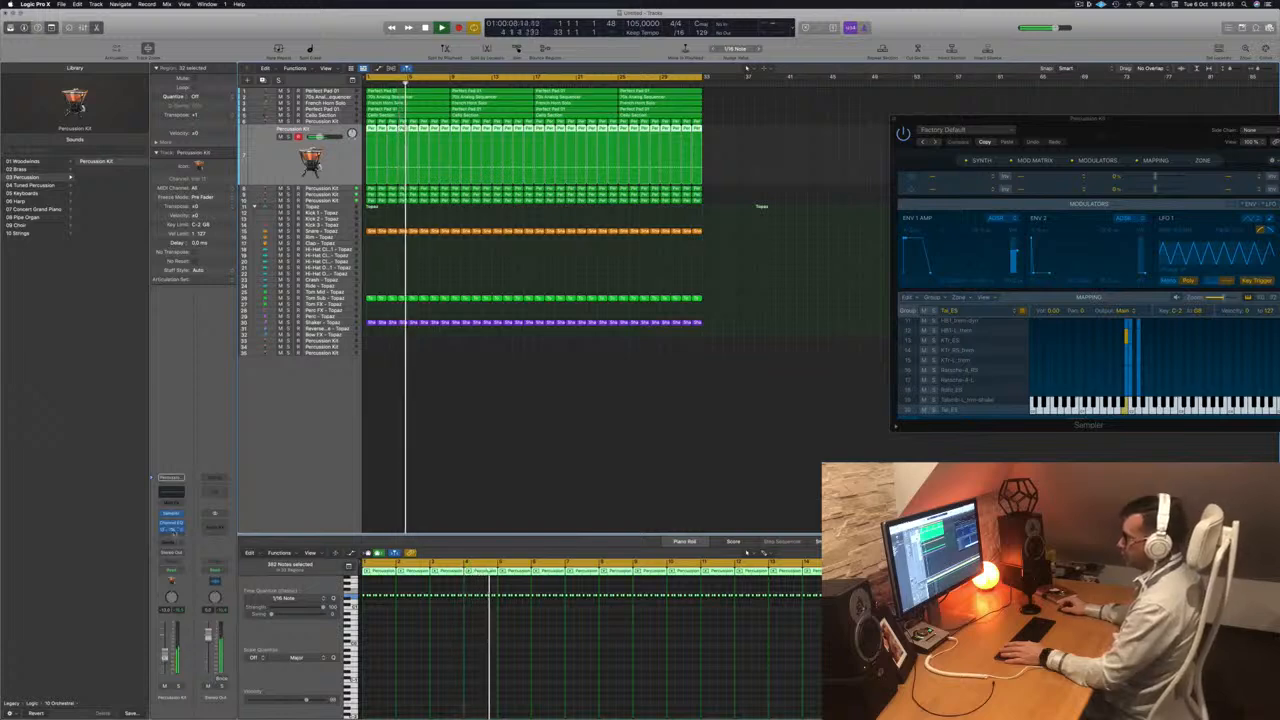
{"action": "left_click", "coordinate": [171, 530]}
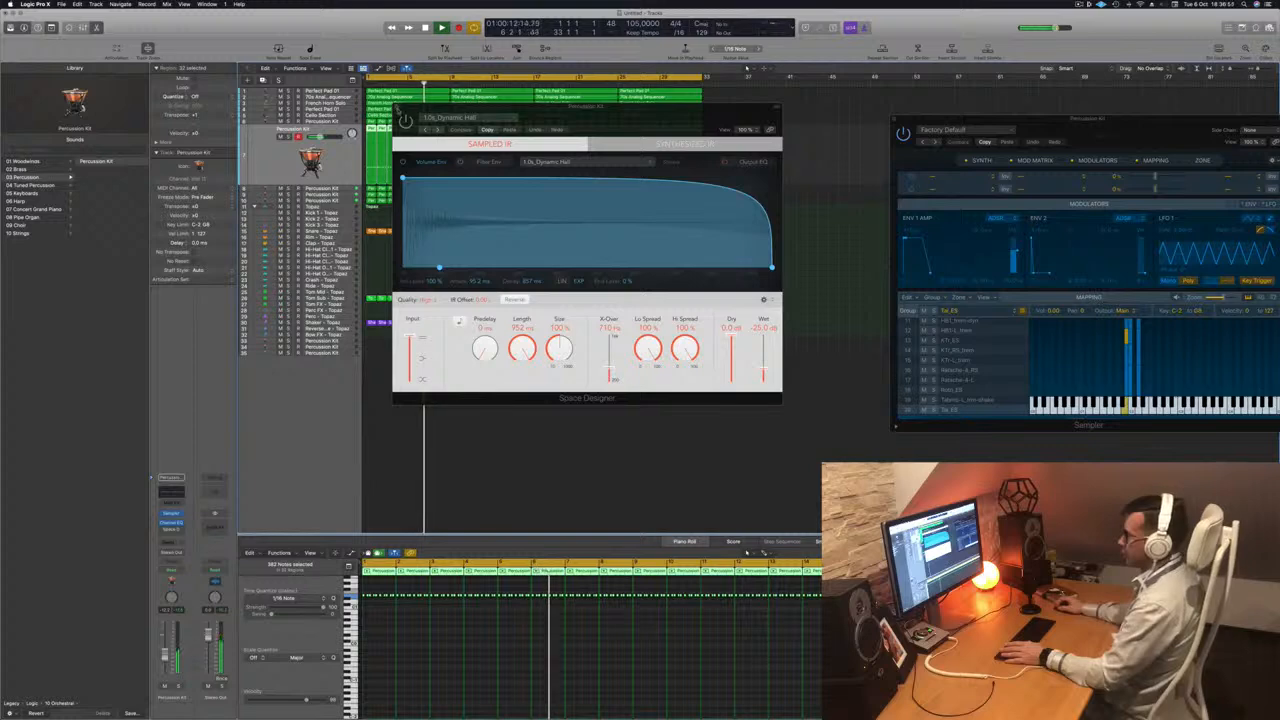
{"action": "left_click", "coordinate": [397, 108]}
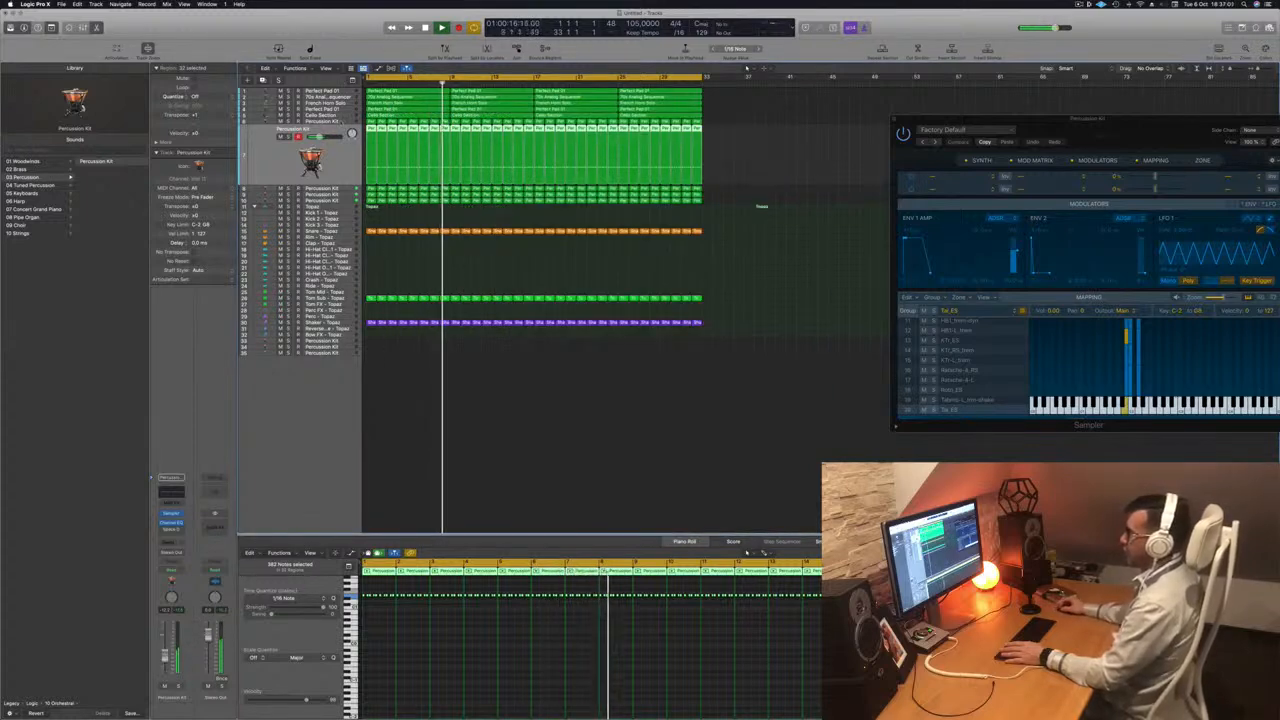
- Add an 80.5 Hz, 24 dB/Oct low cut to the first Percussion Kit track's Channel EQ and replay from the start
{"action": "key", "text": "Up"}
{"action": "key", "text": "space"}
{"action": "key", "text": "Return"}
{"action": "key", "text": "space"}
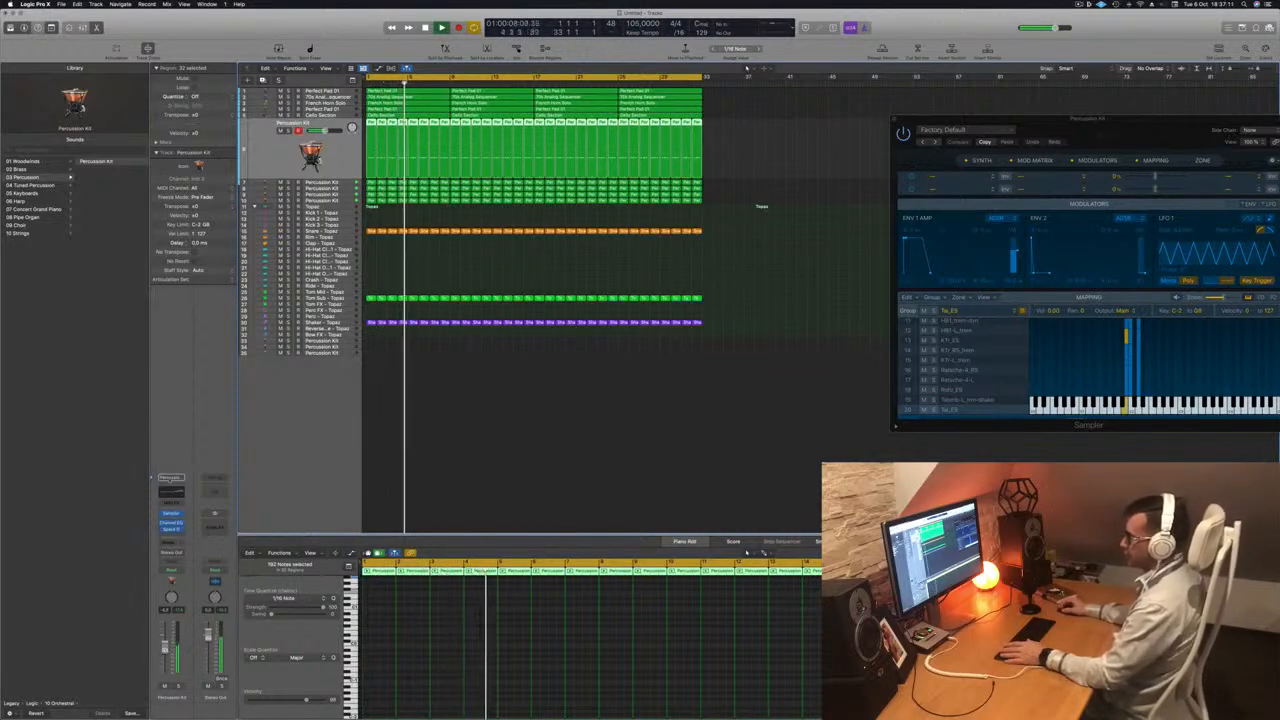
{"action": "left_click", "coordinate": [169, 495]}
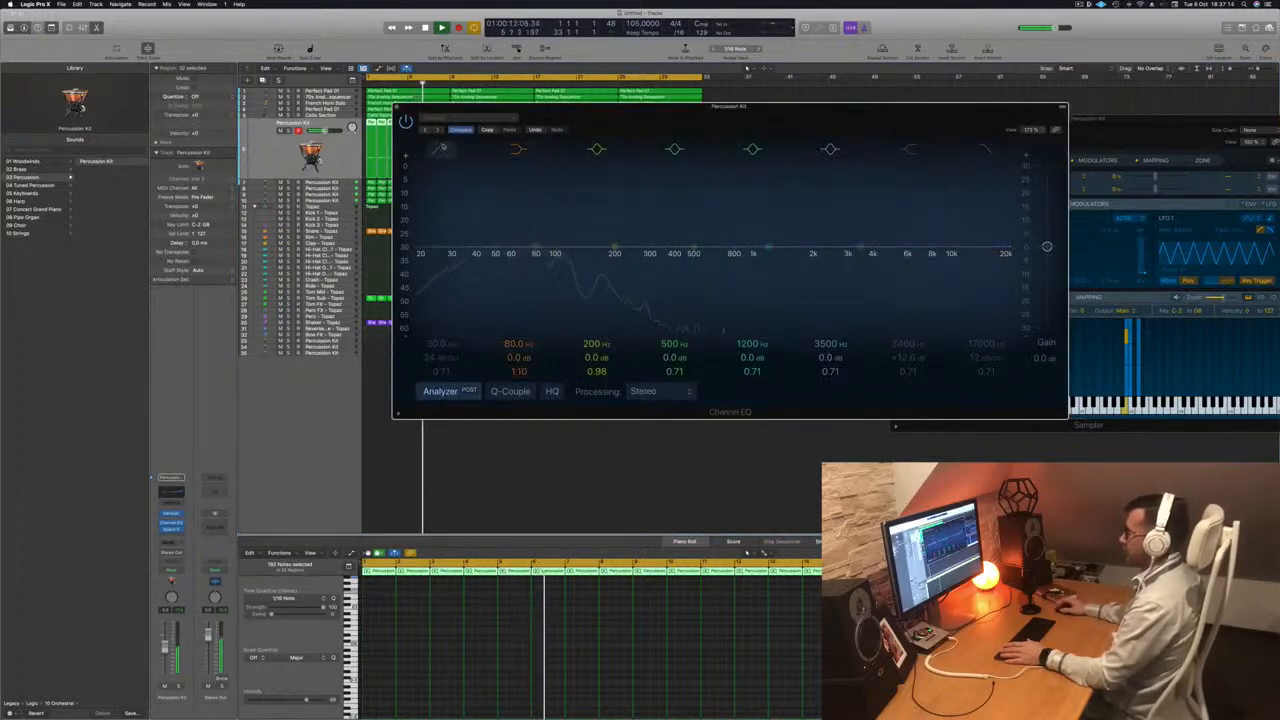
{"action": "left_click_drag", "start_coordinate": [453, 219], "coordinate": [529, 216]}
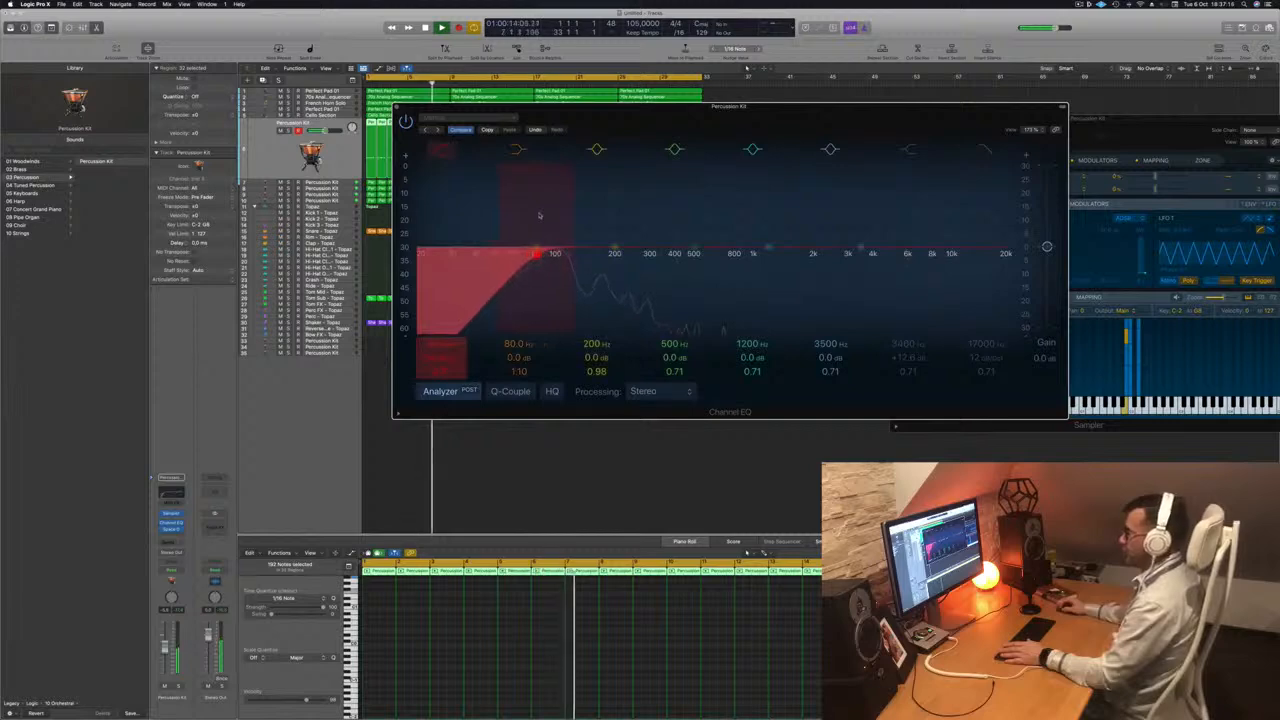
{"action": "key", "text": "Return"}
- Compare the first Percussion Kit track in solo and in the full mix, raise its volume slightly, and move its EQ window aside
{"action": "left_click", "coordinate": [178, 686]}
{"action": "key", "text": "s"}
{"action": "key", "text": "Return"}
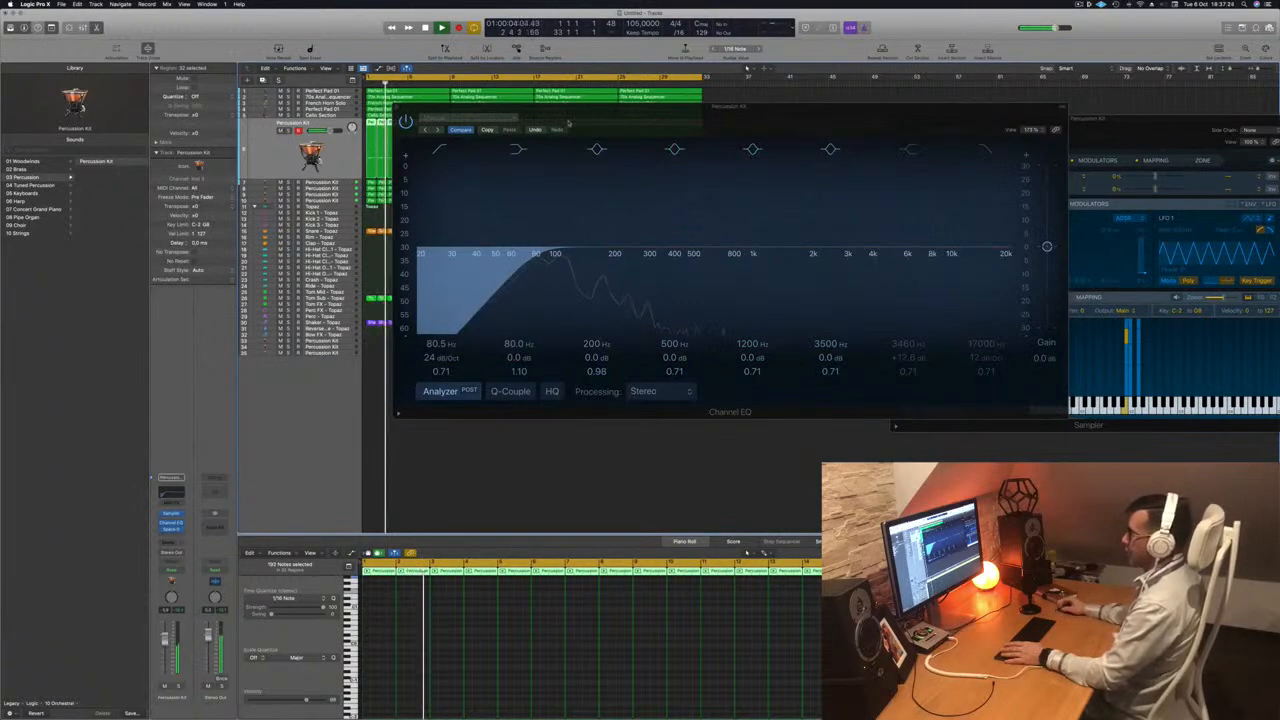
{"action": "left_click_drag", "start_coordinate": [570, 114], "coordinate": [1031, 230]}
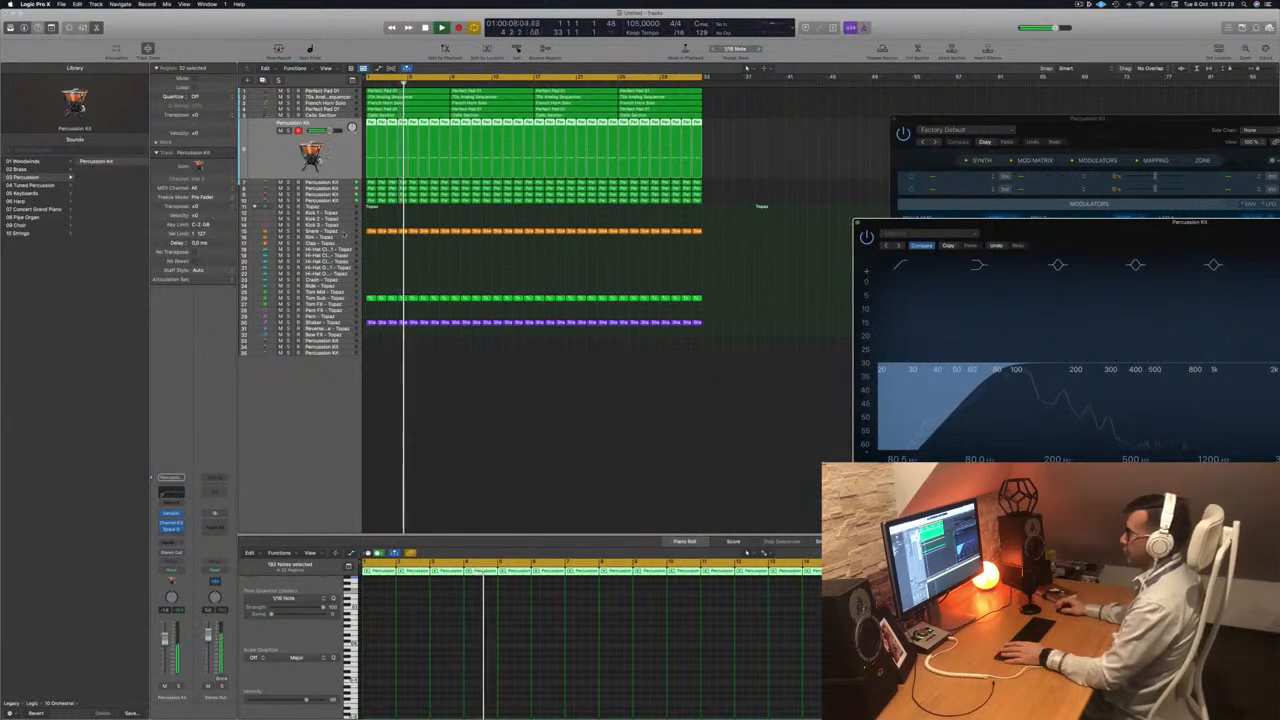
- Bring the volumes of the Snare - Topaz, Tom Sub - Topaz and Shaker - Topaz tracks back up one after another during playback
{"action": "left_click", "coordinate": [344, 234]}
{"action": "key", "text": "Return"}
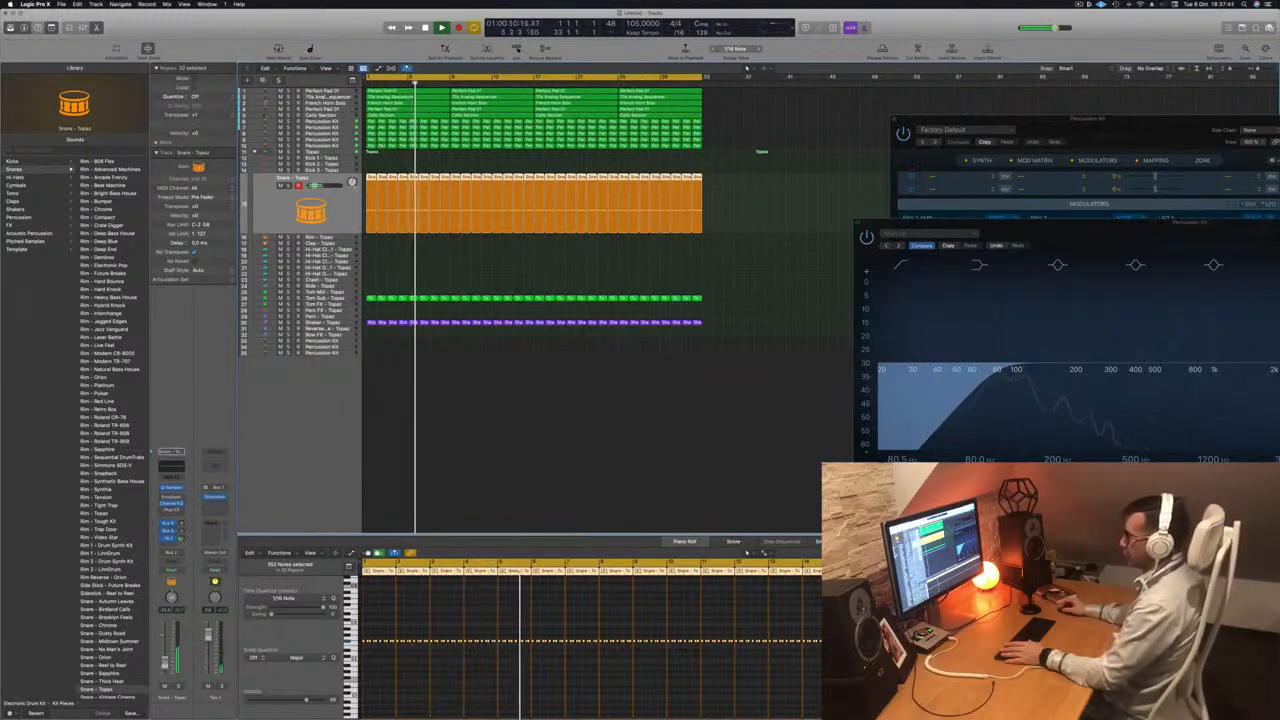
{"action": "left_click", "coordinate": [343, 298]}
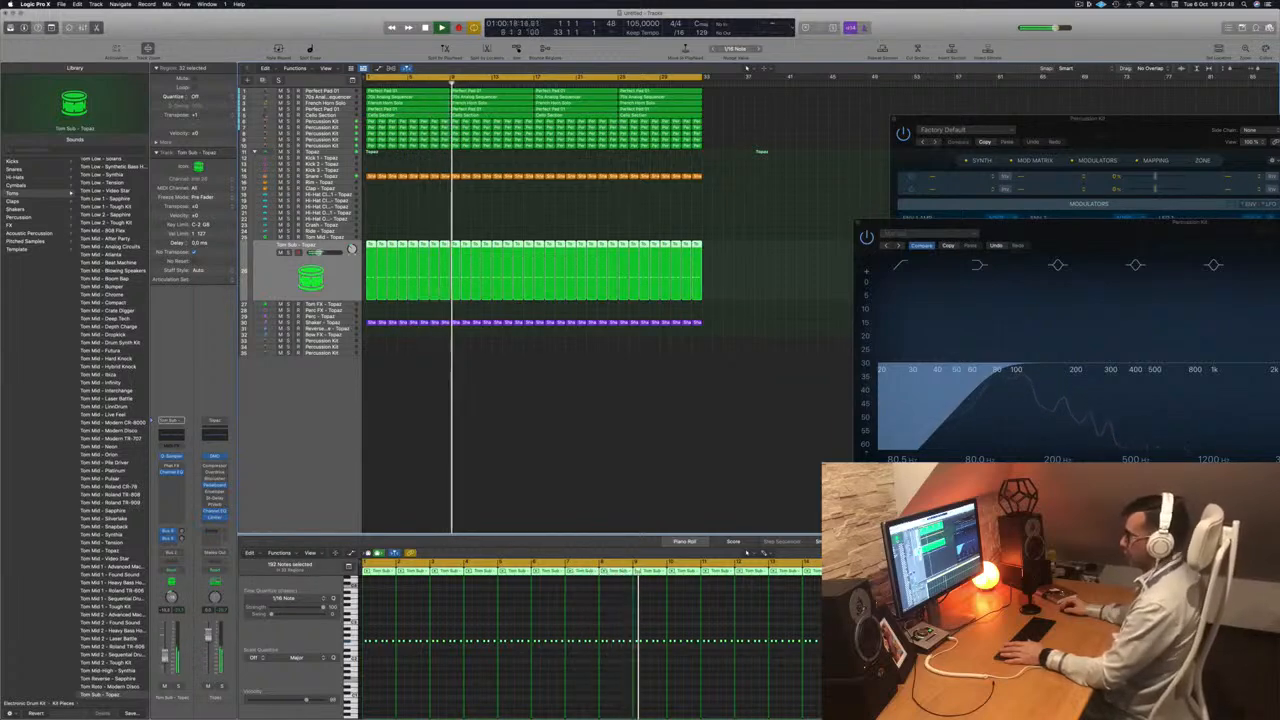
{"action": "key", "text": "Down"}
{"action": "key", "text": "Down"}
{"action": "key", "text": "Down"}
{"action": "key", "text": "Down"}
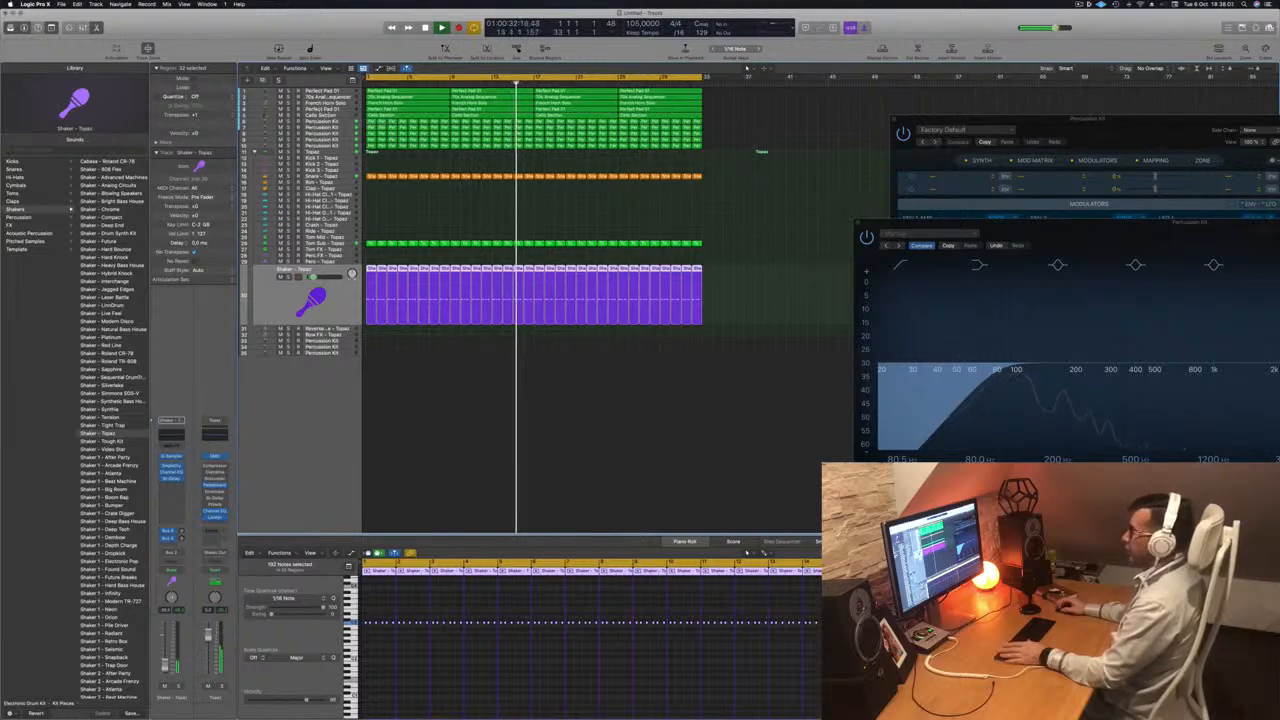
- Apply a 36 dB/Oct high cut between 200 and 300 Hz to the second Perfect Pad 01 track's Channel EQ and raise its volume
{"action": "left_click", "coordinate": [324, 110]}
{"action": "key", "text": "Return"}
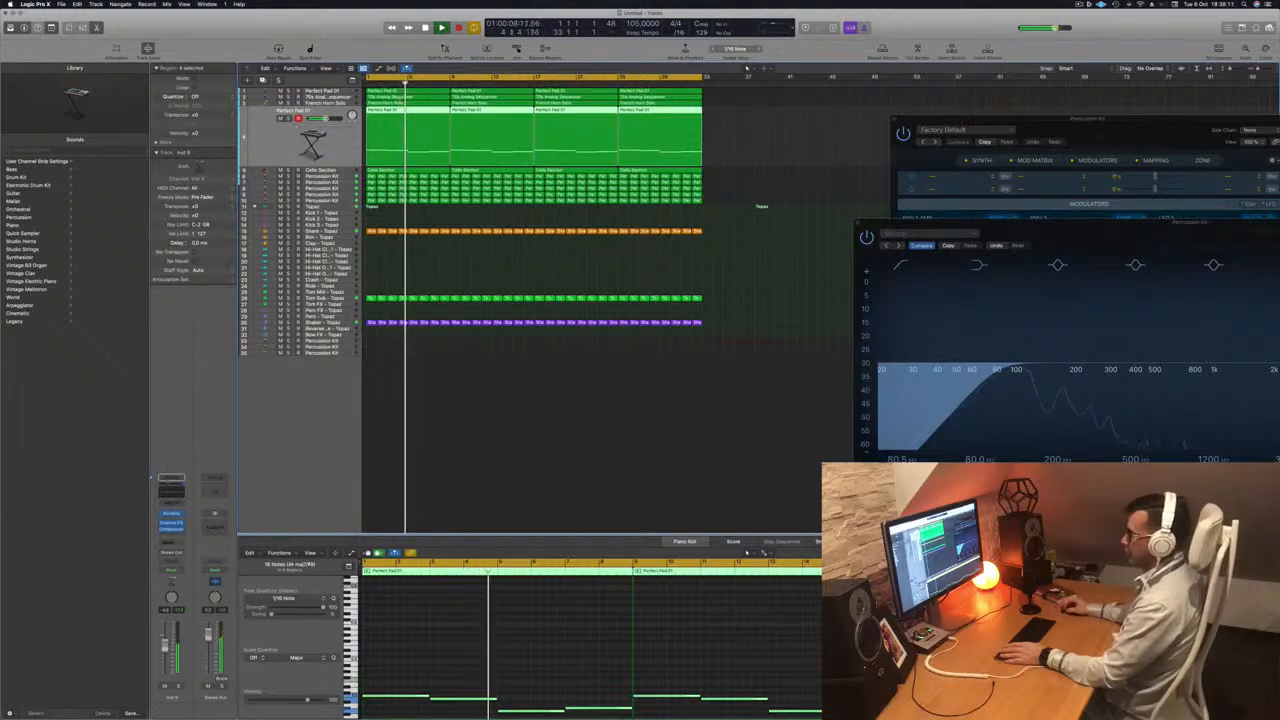
{"action": "left_click", "coordinate": [173, 492]}
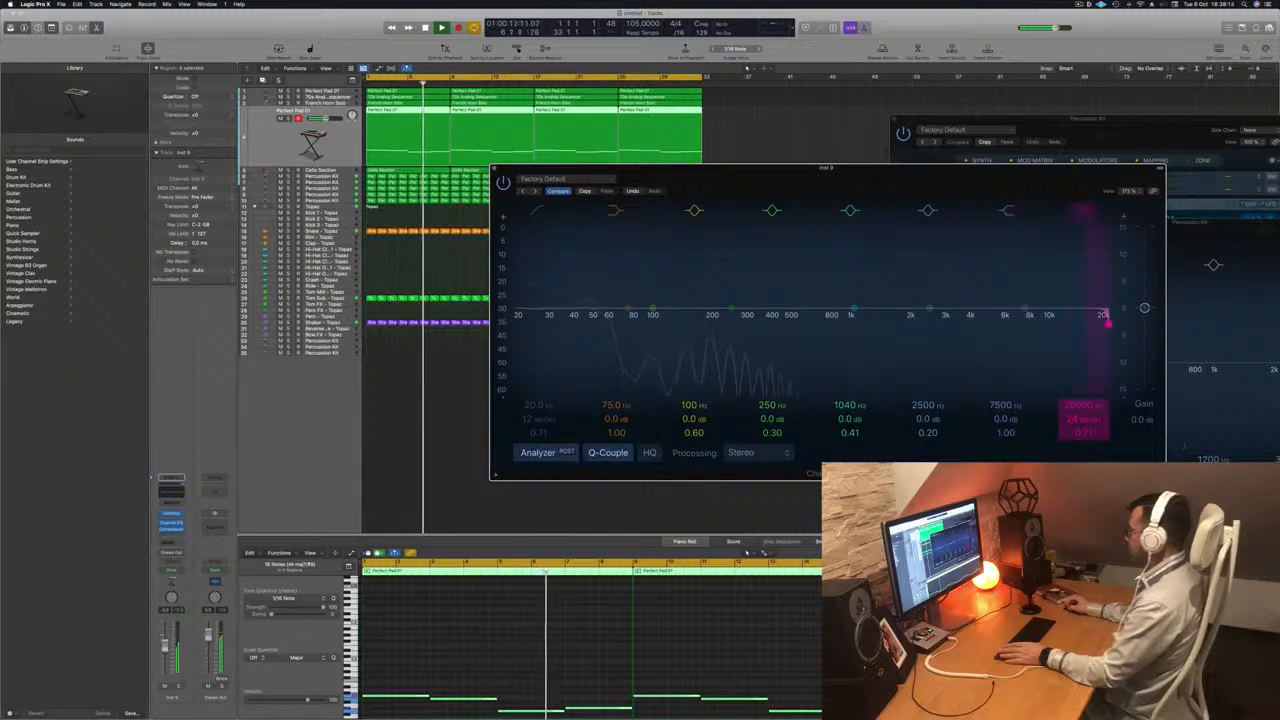
{"action": "left_click_drag", "start_coordinate": [1108, 323], "coordinate": [655, 320]}
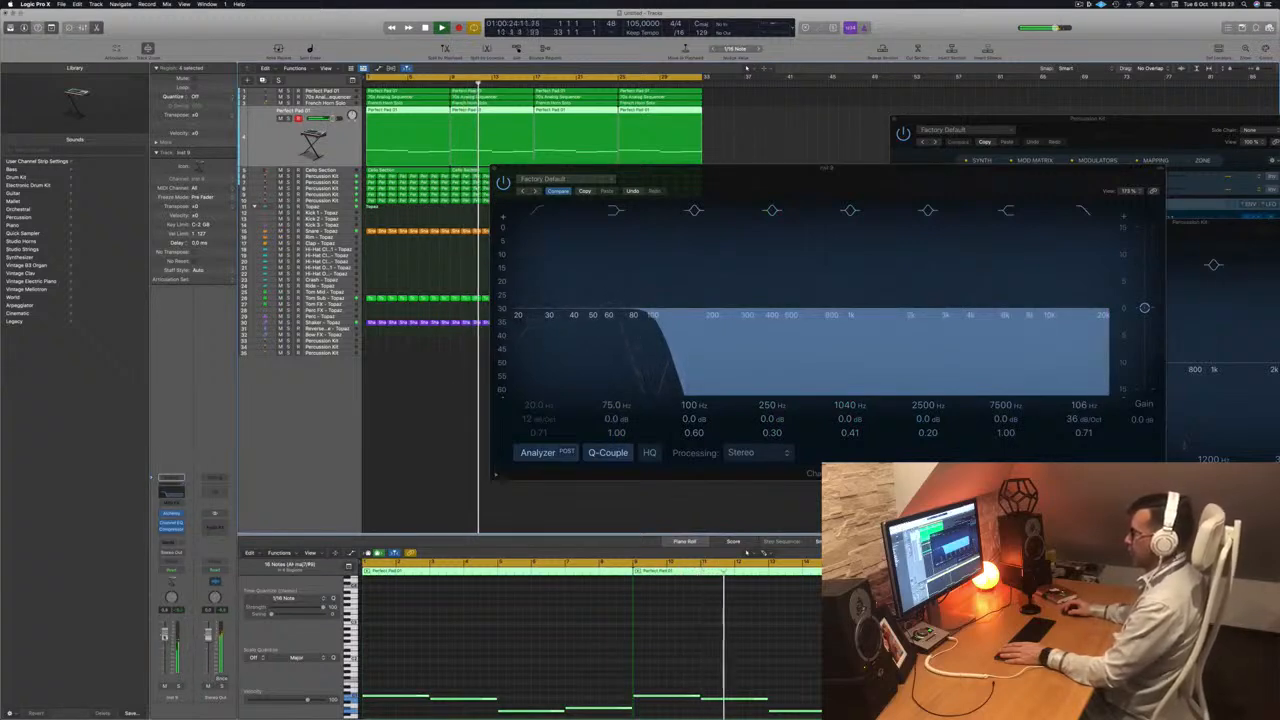
{"action": "left_click_drag", "start_coordinate": [658, 326], "coordinate": [740, 327]}
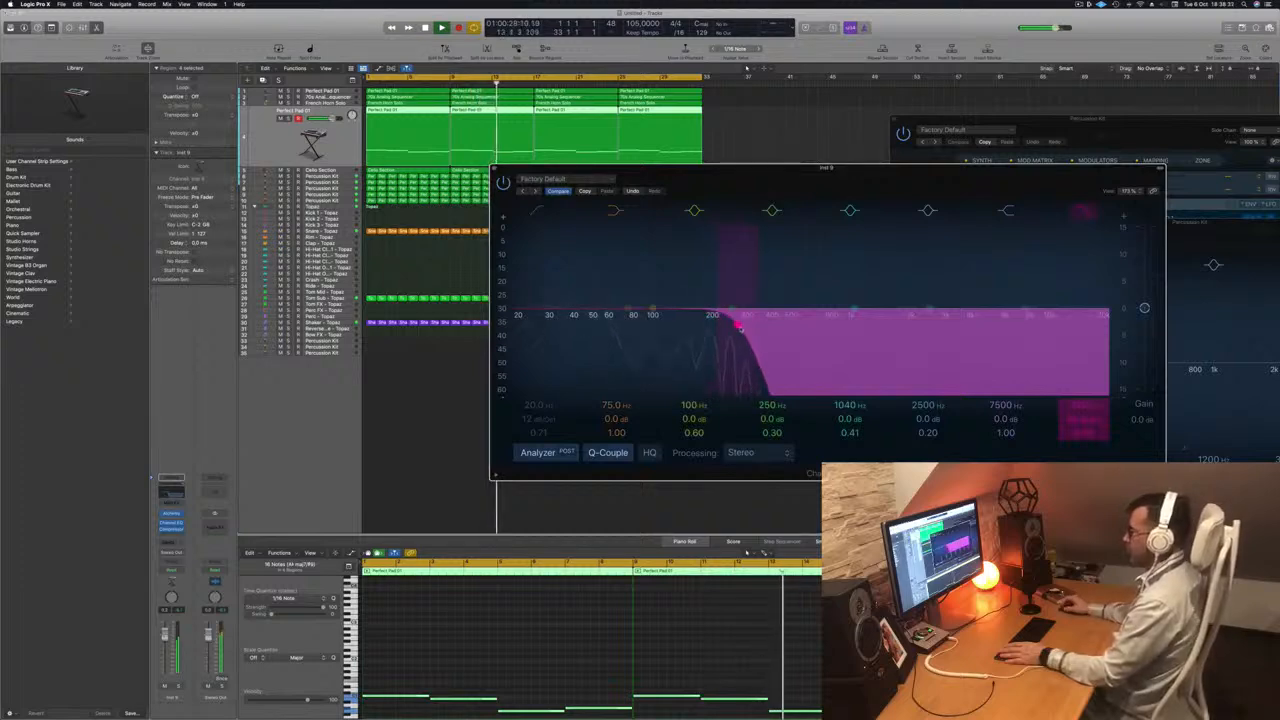
{"action": "left_click", "coordinate": [494, 168]}
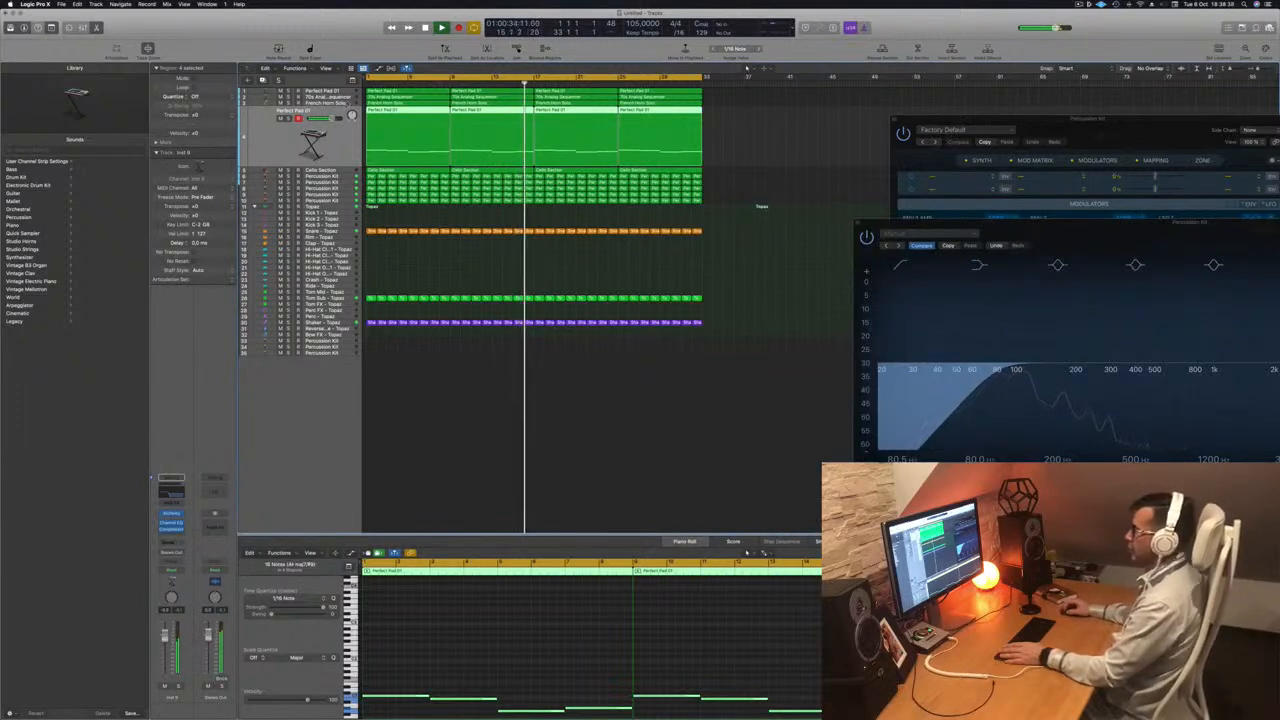
- Bring the first Perfect Pad 01 track back up in volume and select the Gentle snapshot in its Alchemy instrument
{"action": "left_click", "coordinate": [338, 92]}
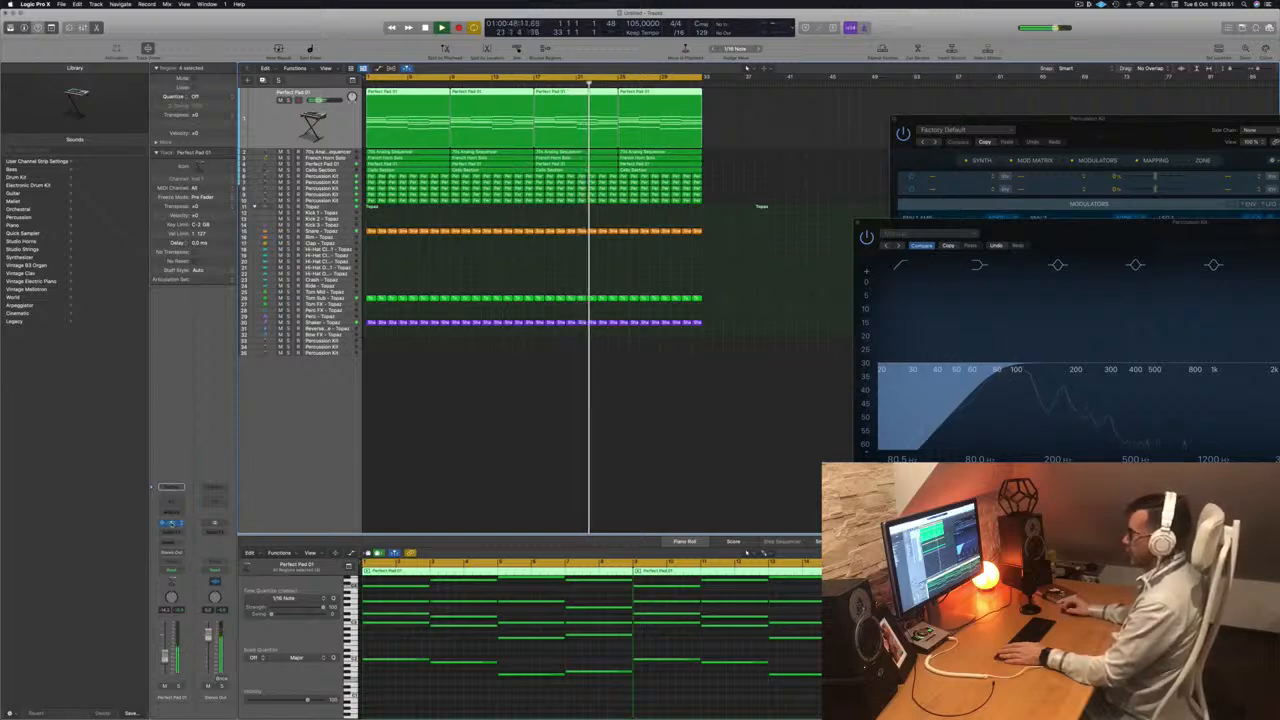
{"action": "left_click", "coordinate": [171, 524]}
{"action": "left_click", "coordinate": [481, 569]}
{"action": "left_click_drag", "start_coordinate": [700, 302], "coordinate": [683, 207]}
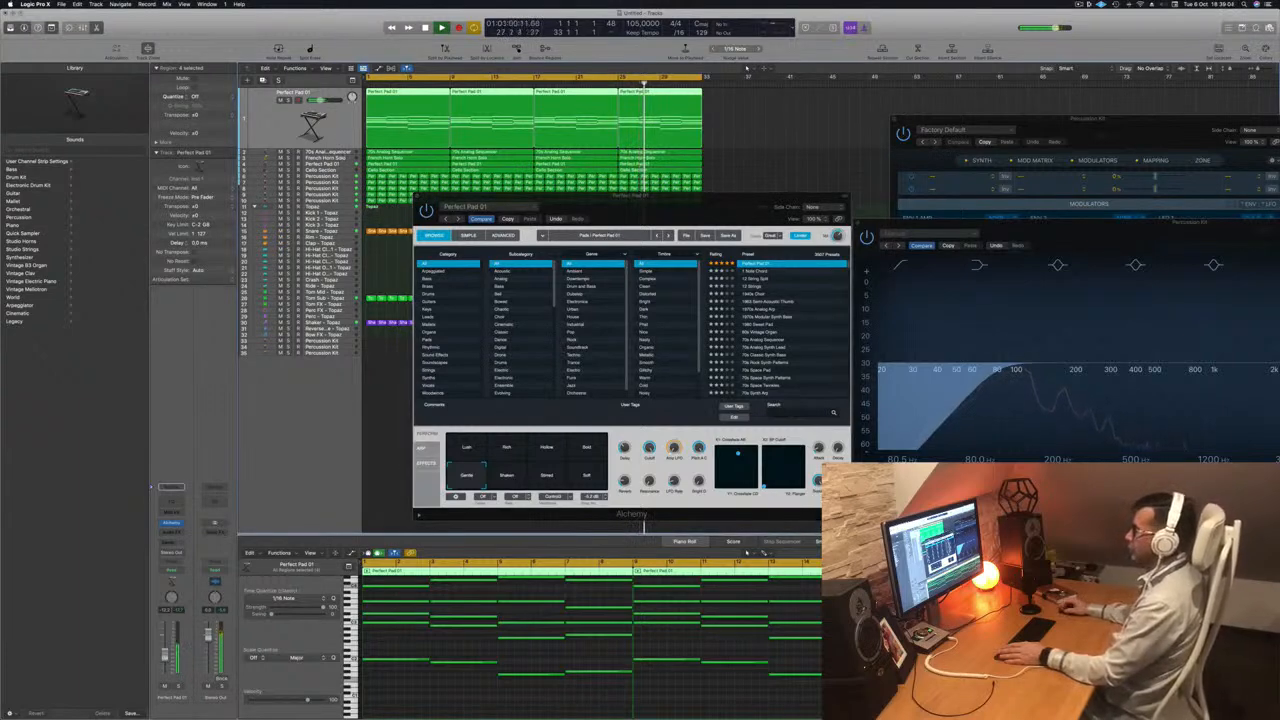
- Close Alchemy and bring the Cello Section, French Horn Solo and 70s Analog Sequencer tracks back up in volume during playback
{"action": "left_click", "coordinate": [340, 171]}
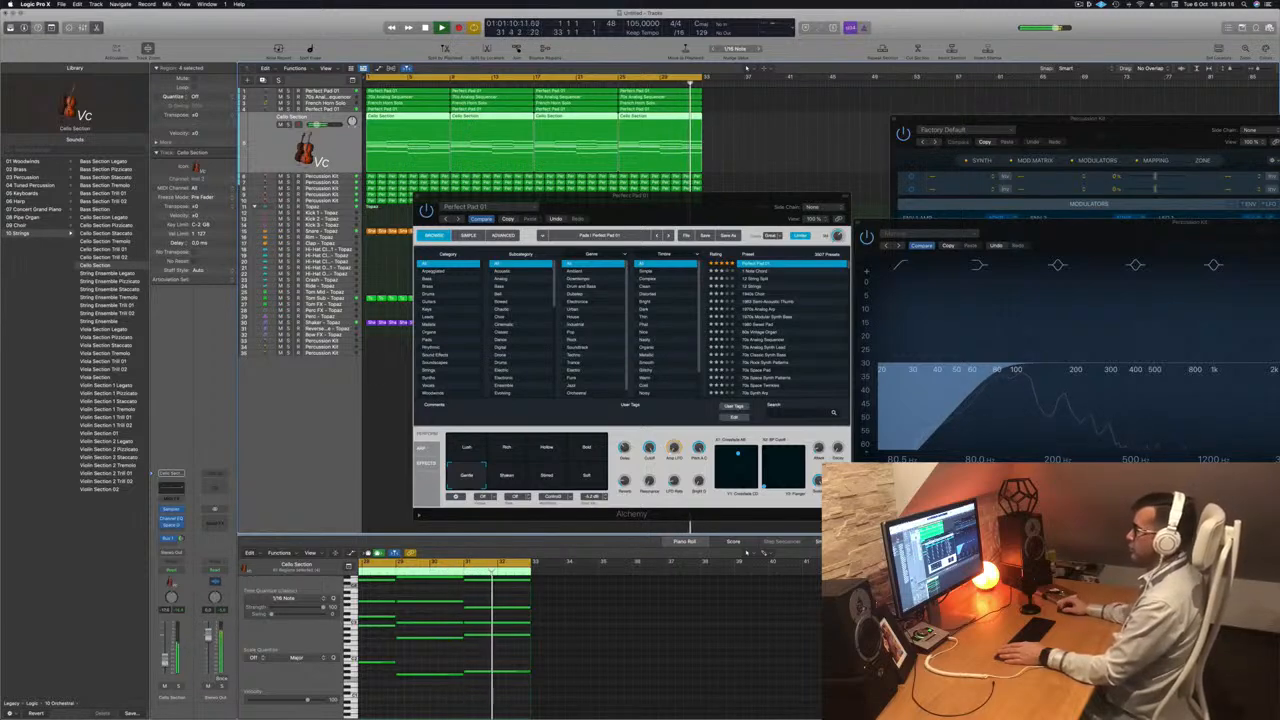
{"action": "left_click", "coordinate": [417, 198]}
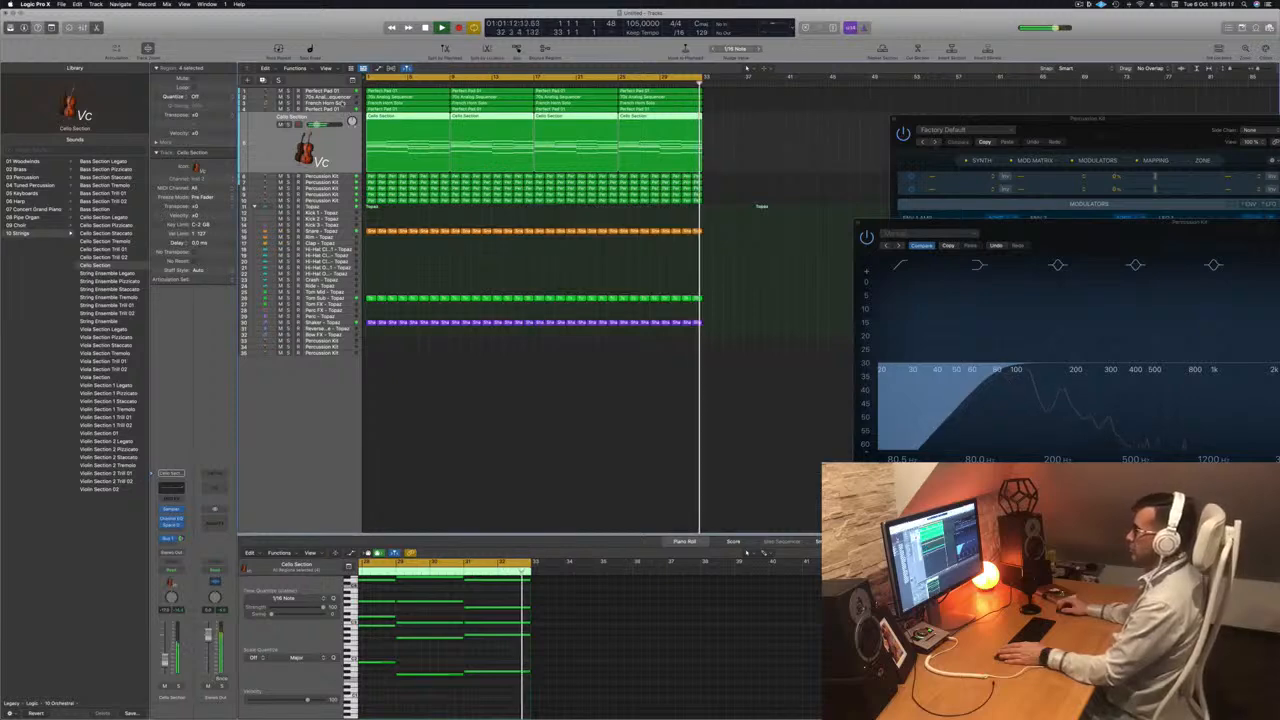
{"action": "left_click", "coordinate": [325, 103]}
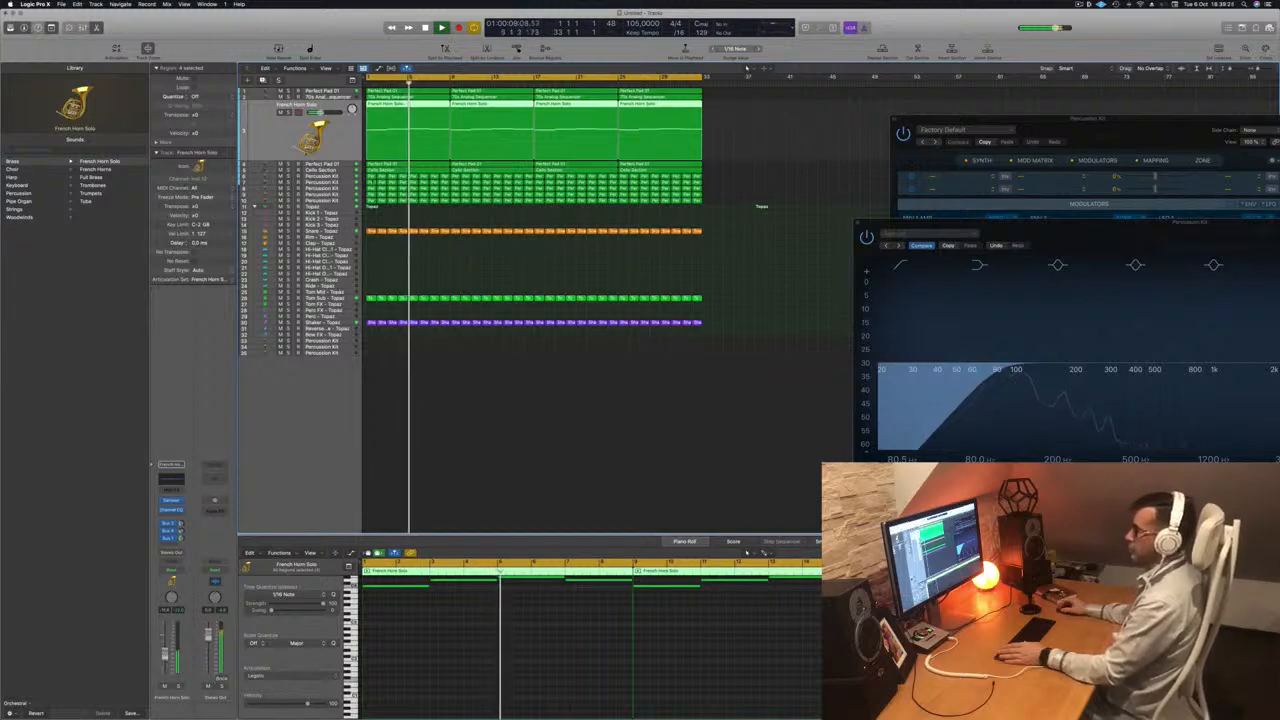
{"action": "key", "text": "Up"}
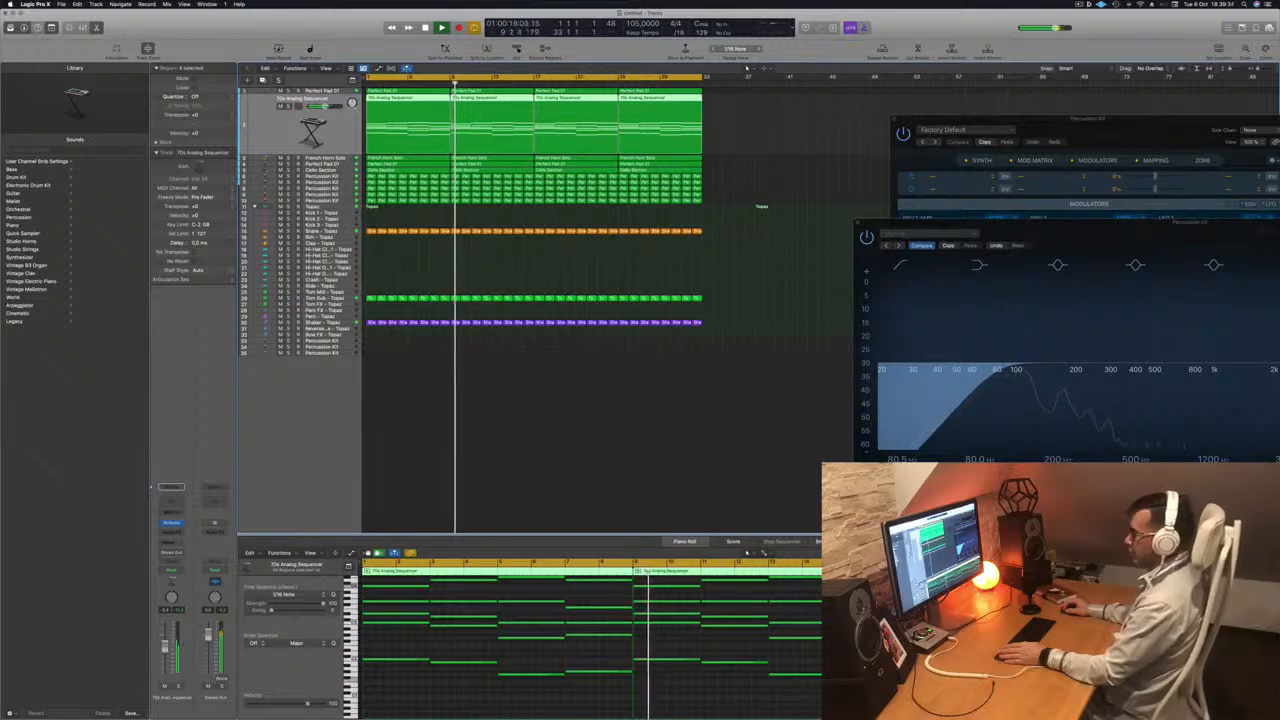
{"action": "left_click", "coordinate": [1079, 4]}
{"action": "left_click", "coordinate": [982, 25]}
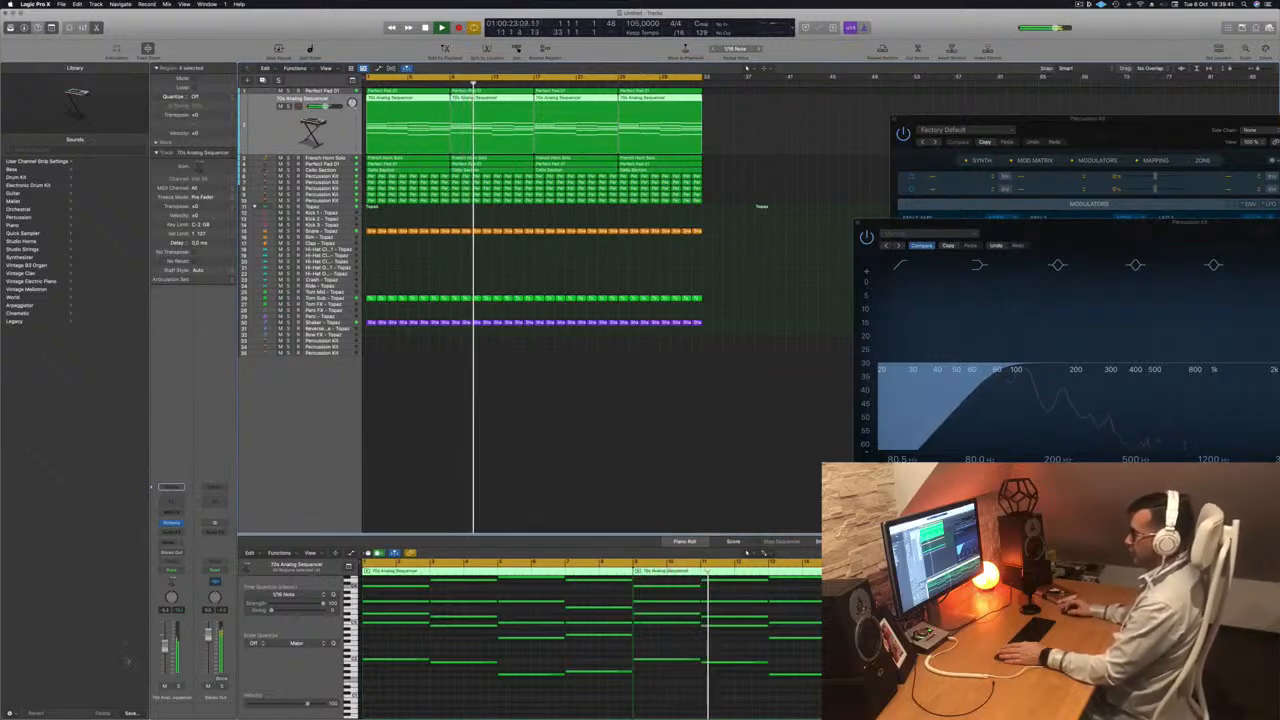